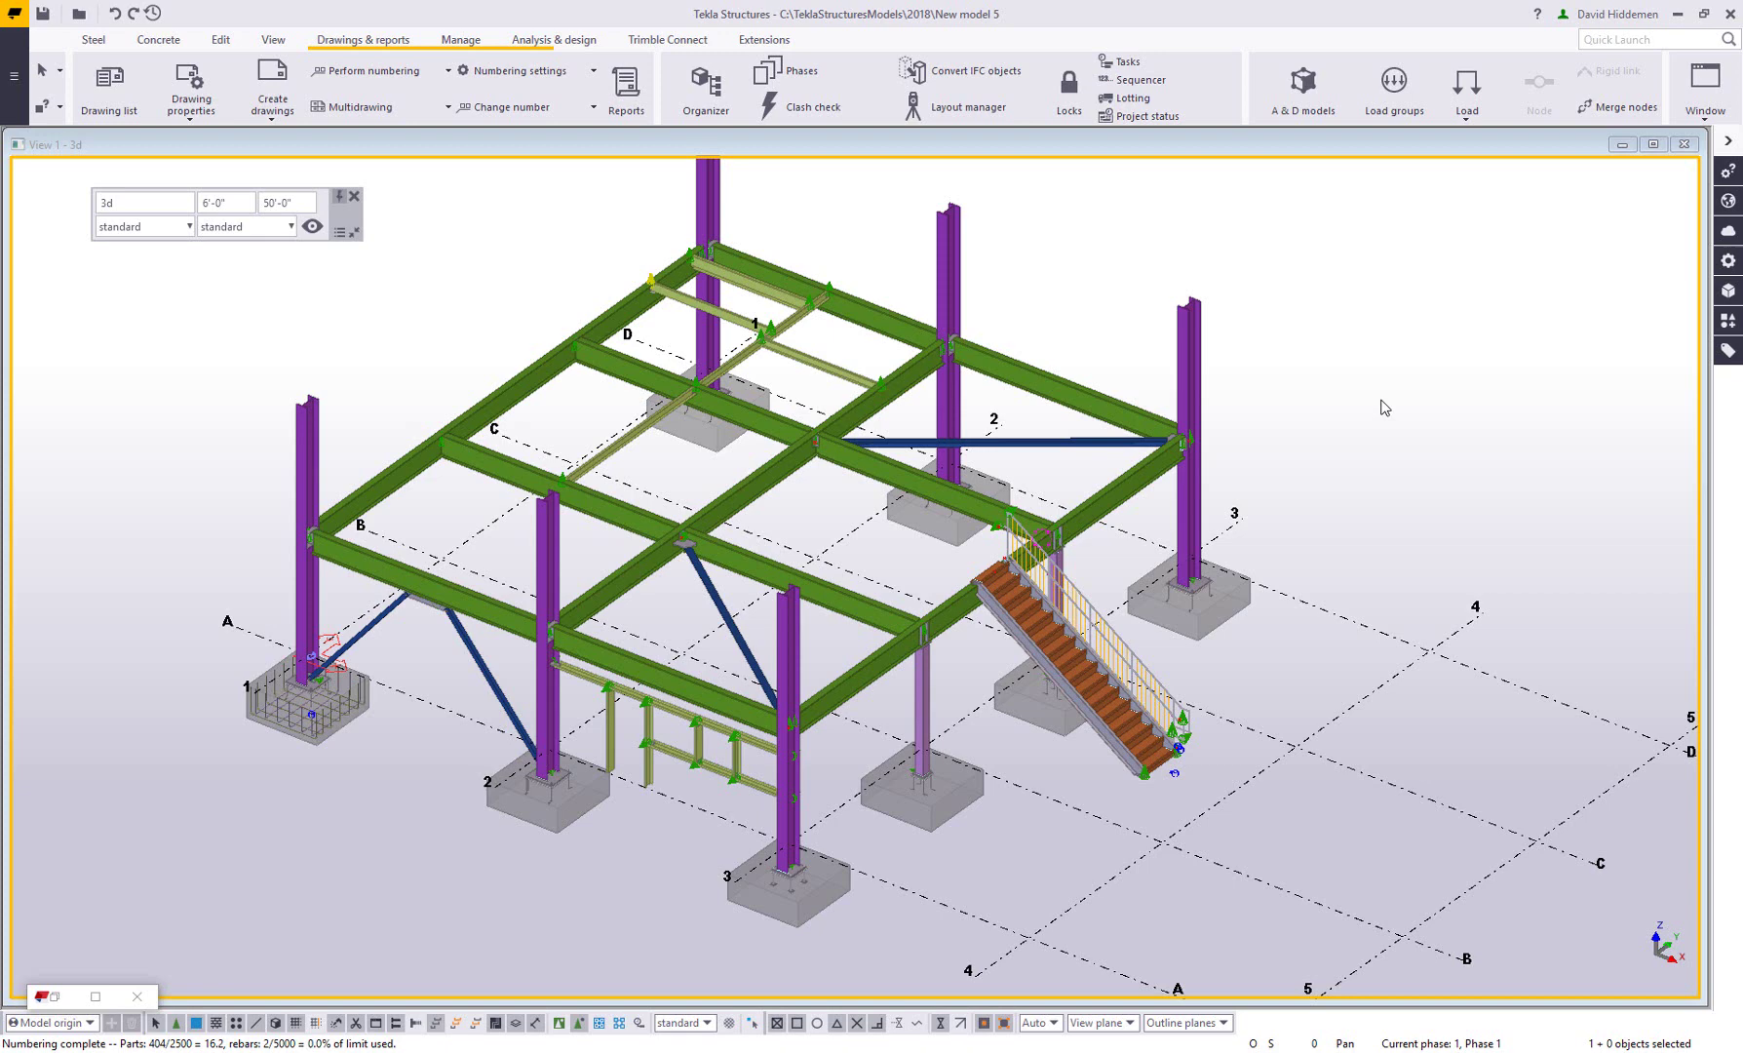
- Review the W21X44 beam's shop status, site status and workflow attributes, closing without saving
left_click(1046, 388)
right_click(1046, 394)
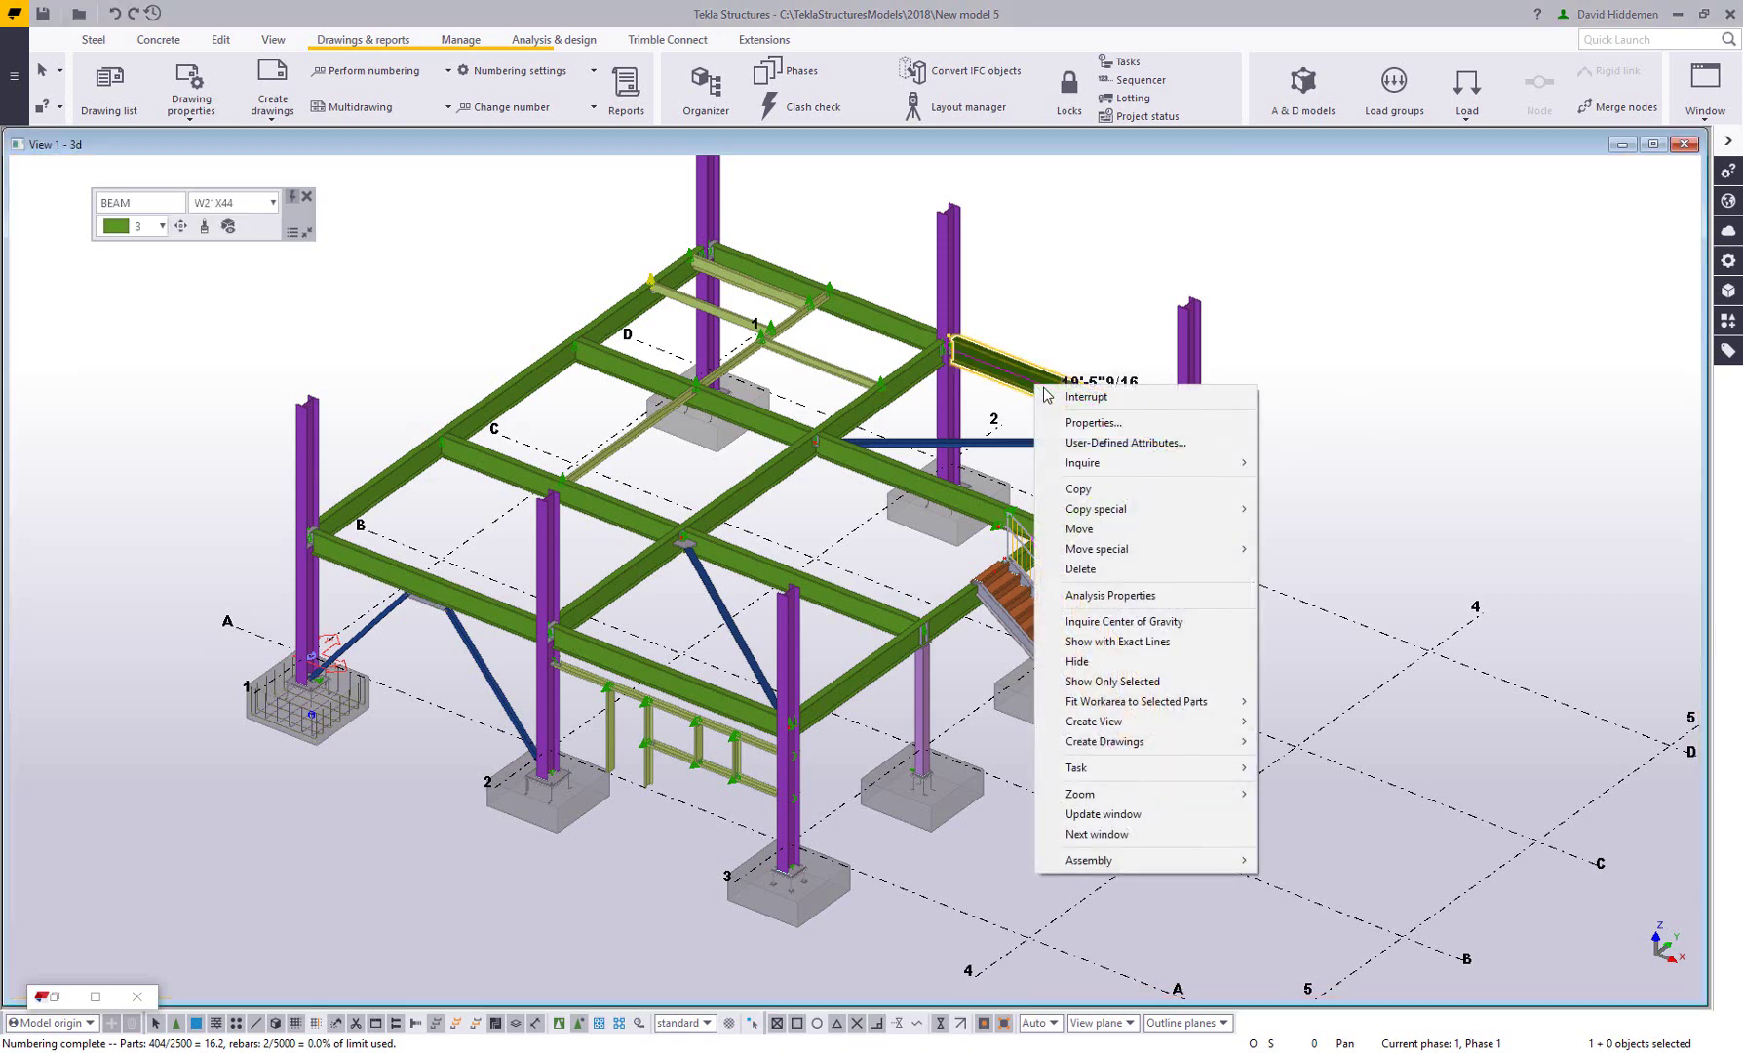
left_click(1134, 443)
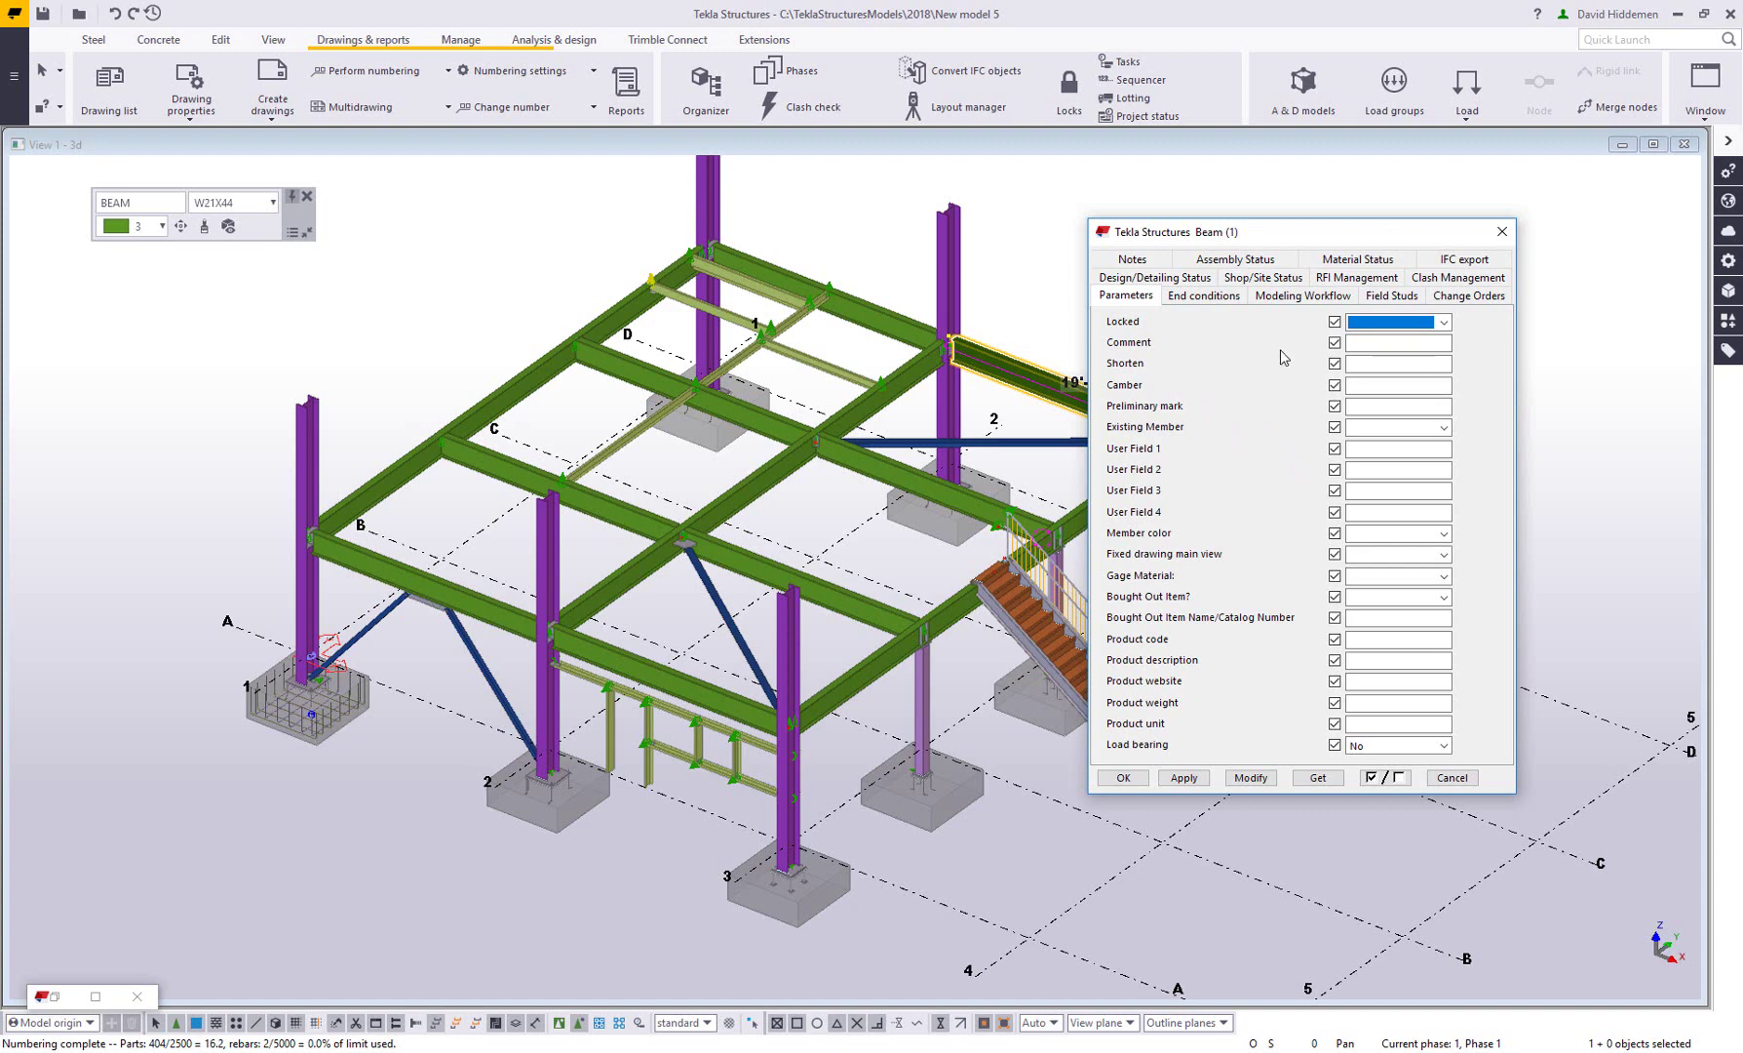
left_click(1279, 280)
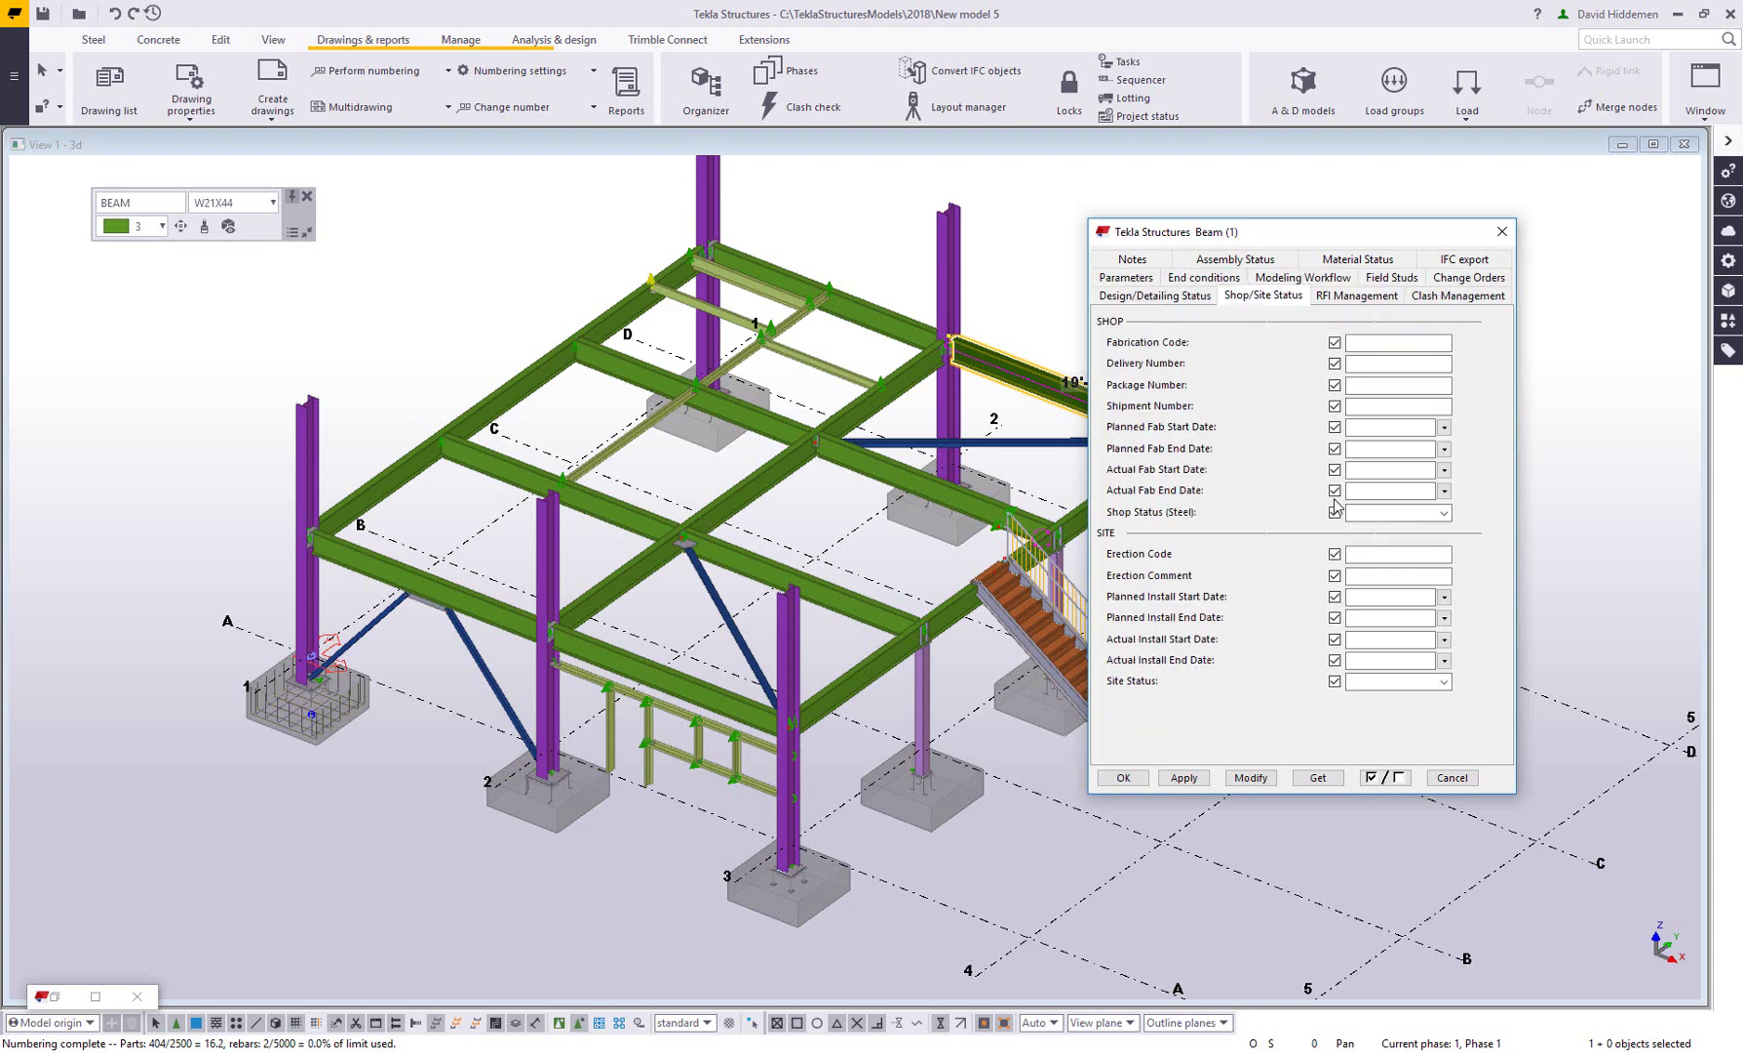
left_click(1400, 514)
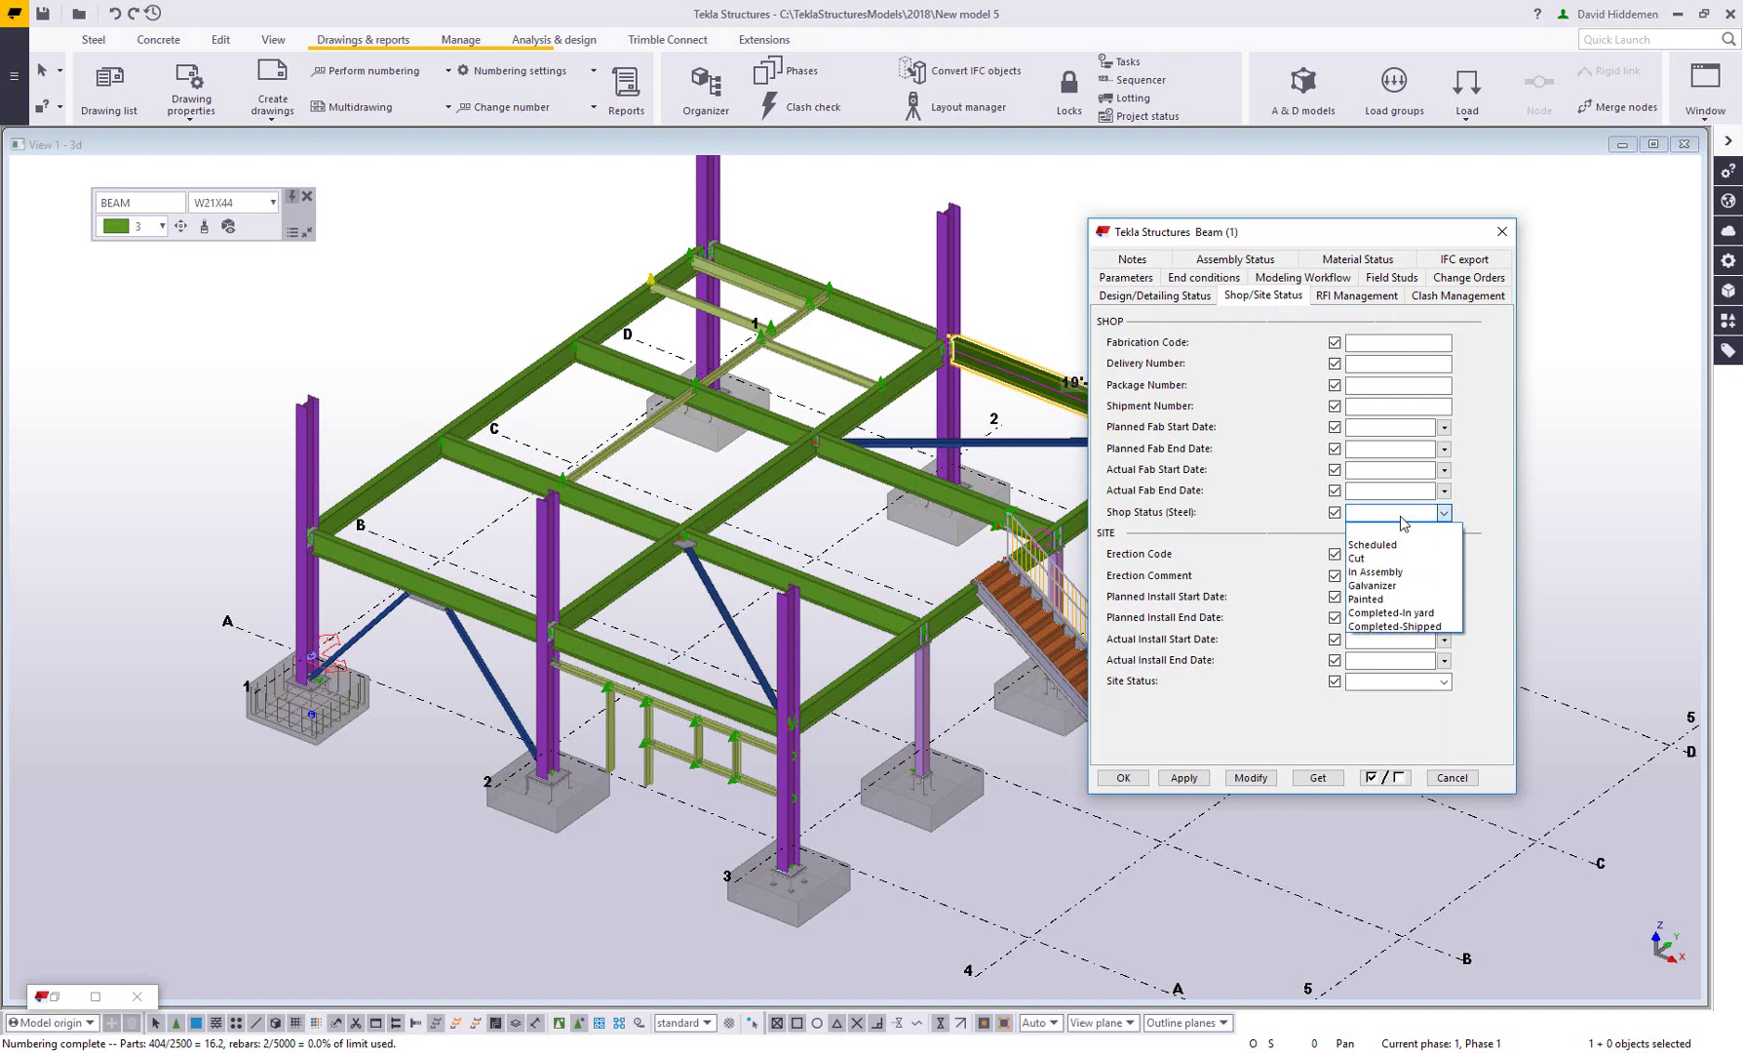
left_click(1404, 523)
key("Tab")
key("Tab")
key("Tab")
key("Tab")
key("Tab")
key("Tab")
key("Tab")
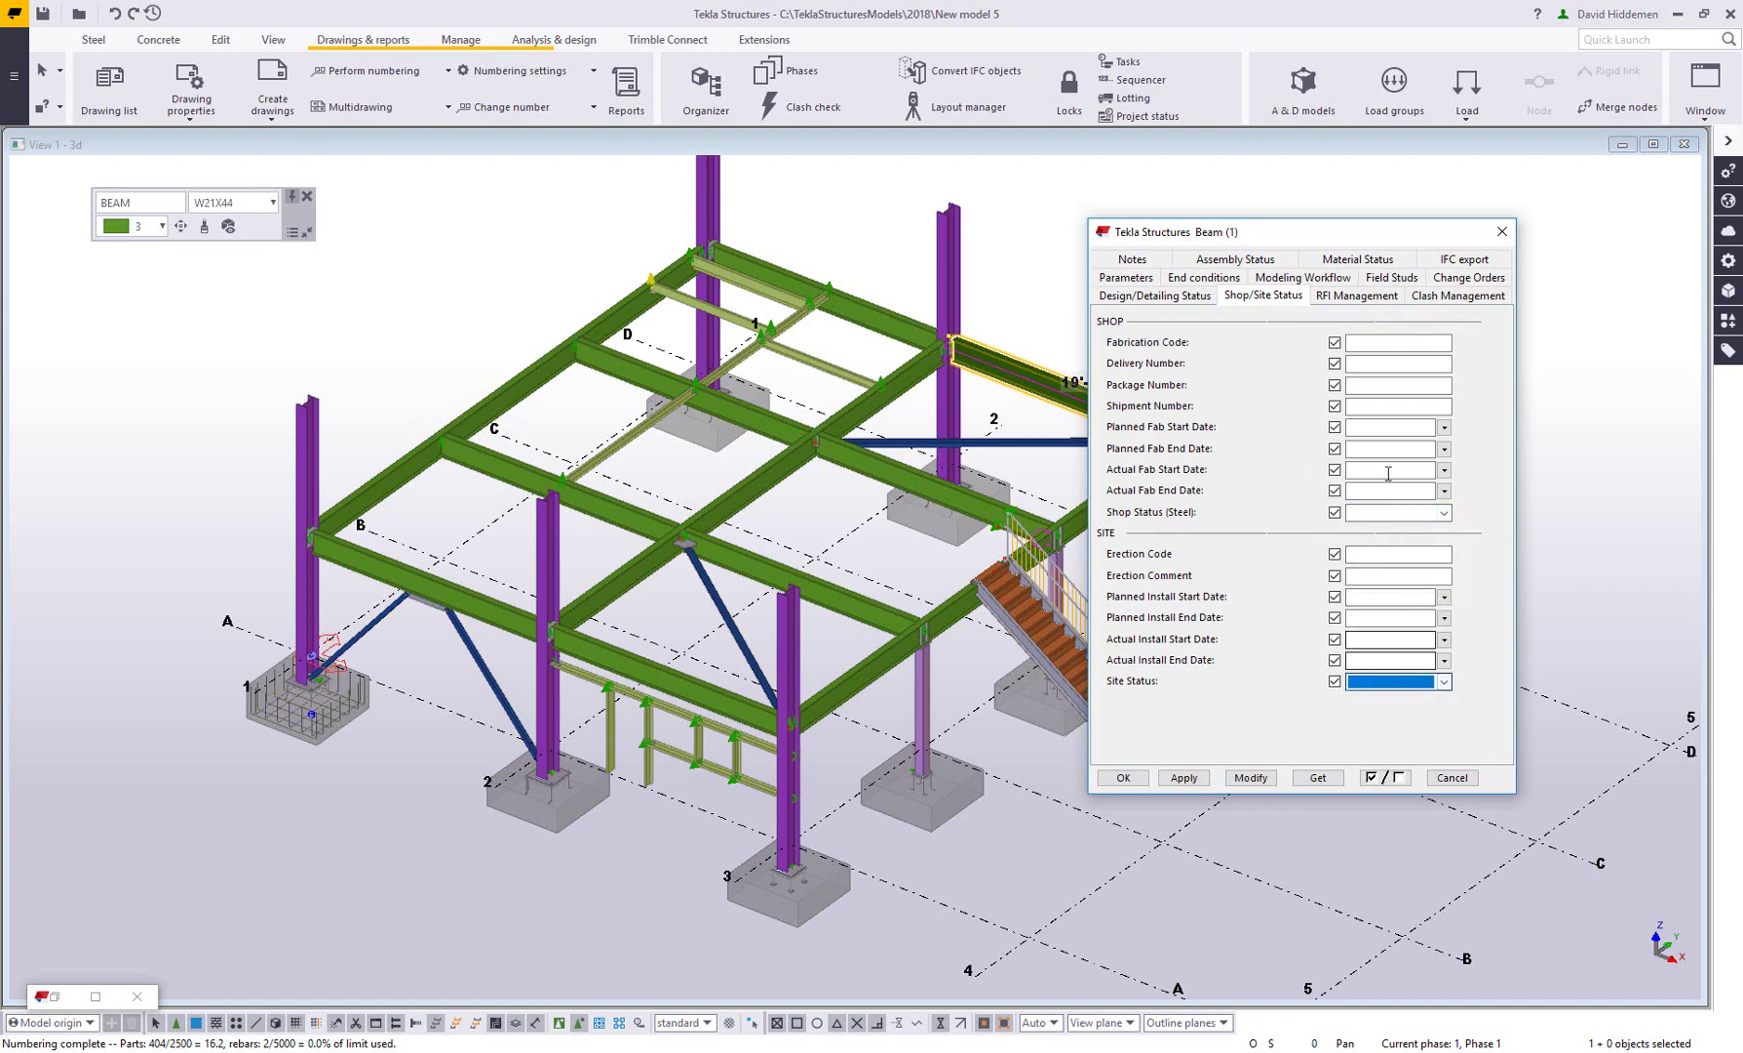
left_click(1303, 277)
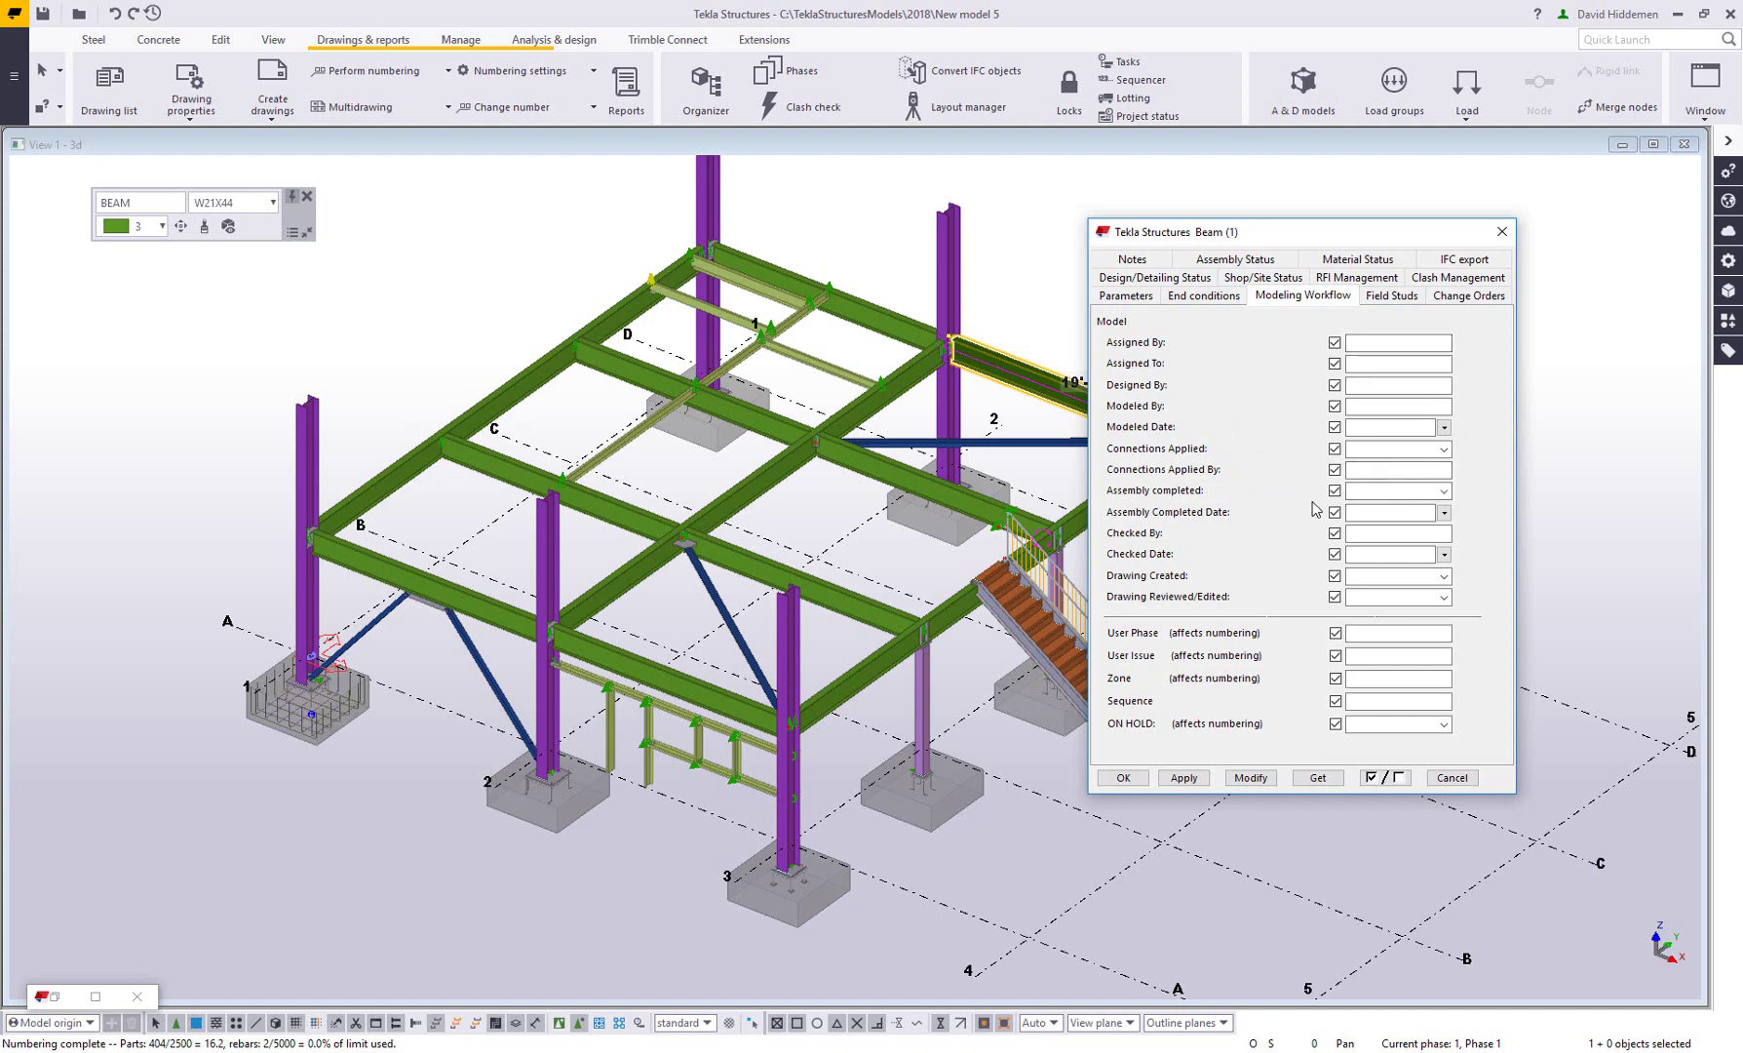
left_click(1454, 778)
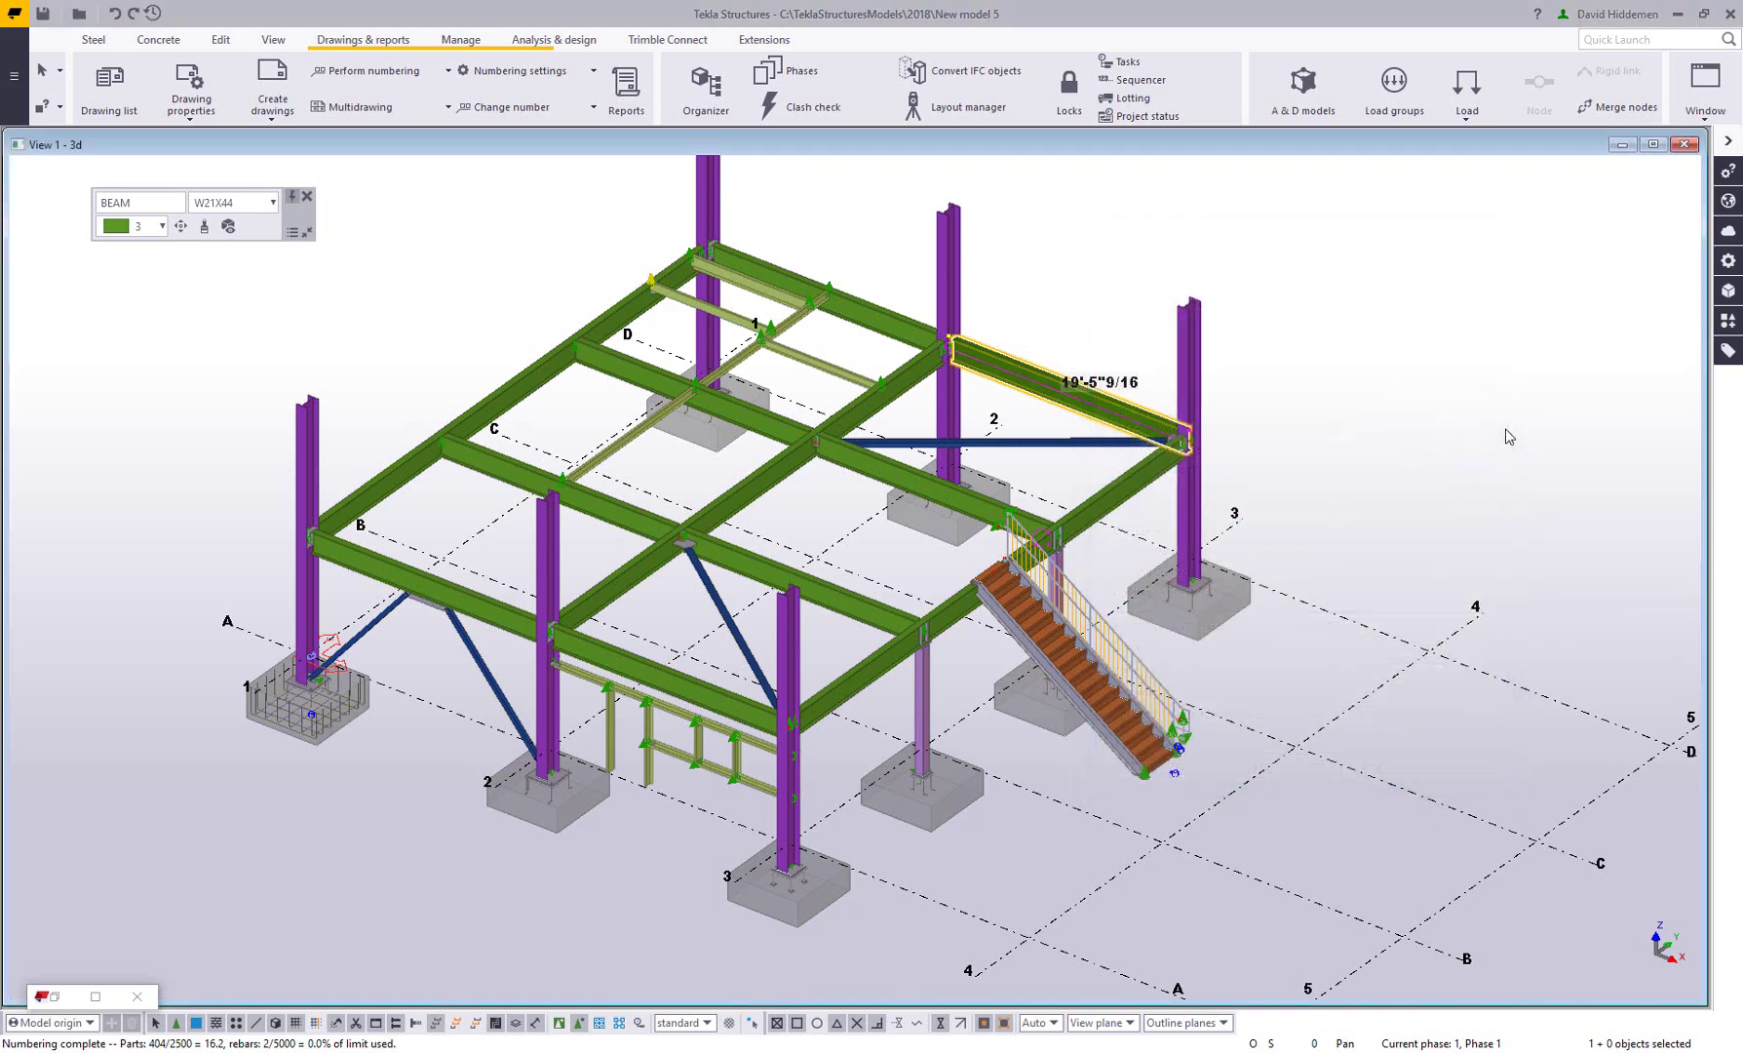
- Show the project user-defined attributes, listing PROJ-PAINT, PROJ-FINISH and PROJ-WELDS
left_click(1429, 407)
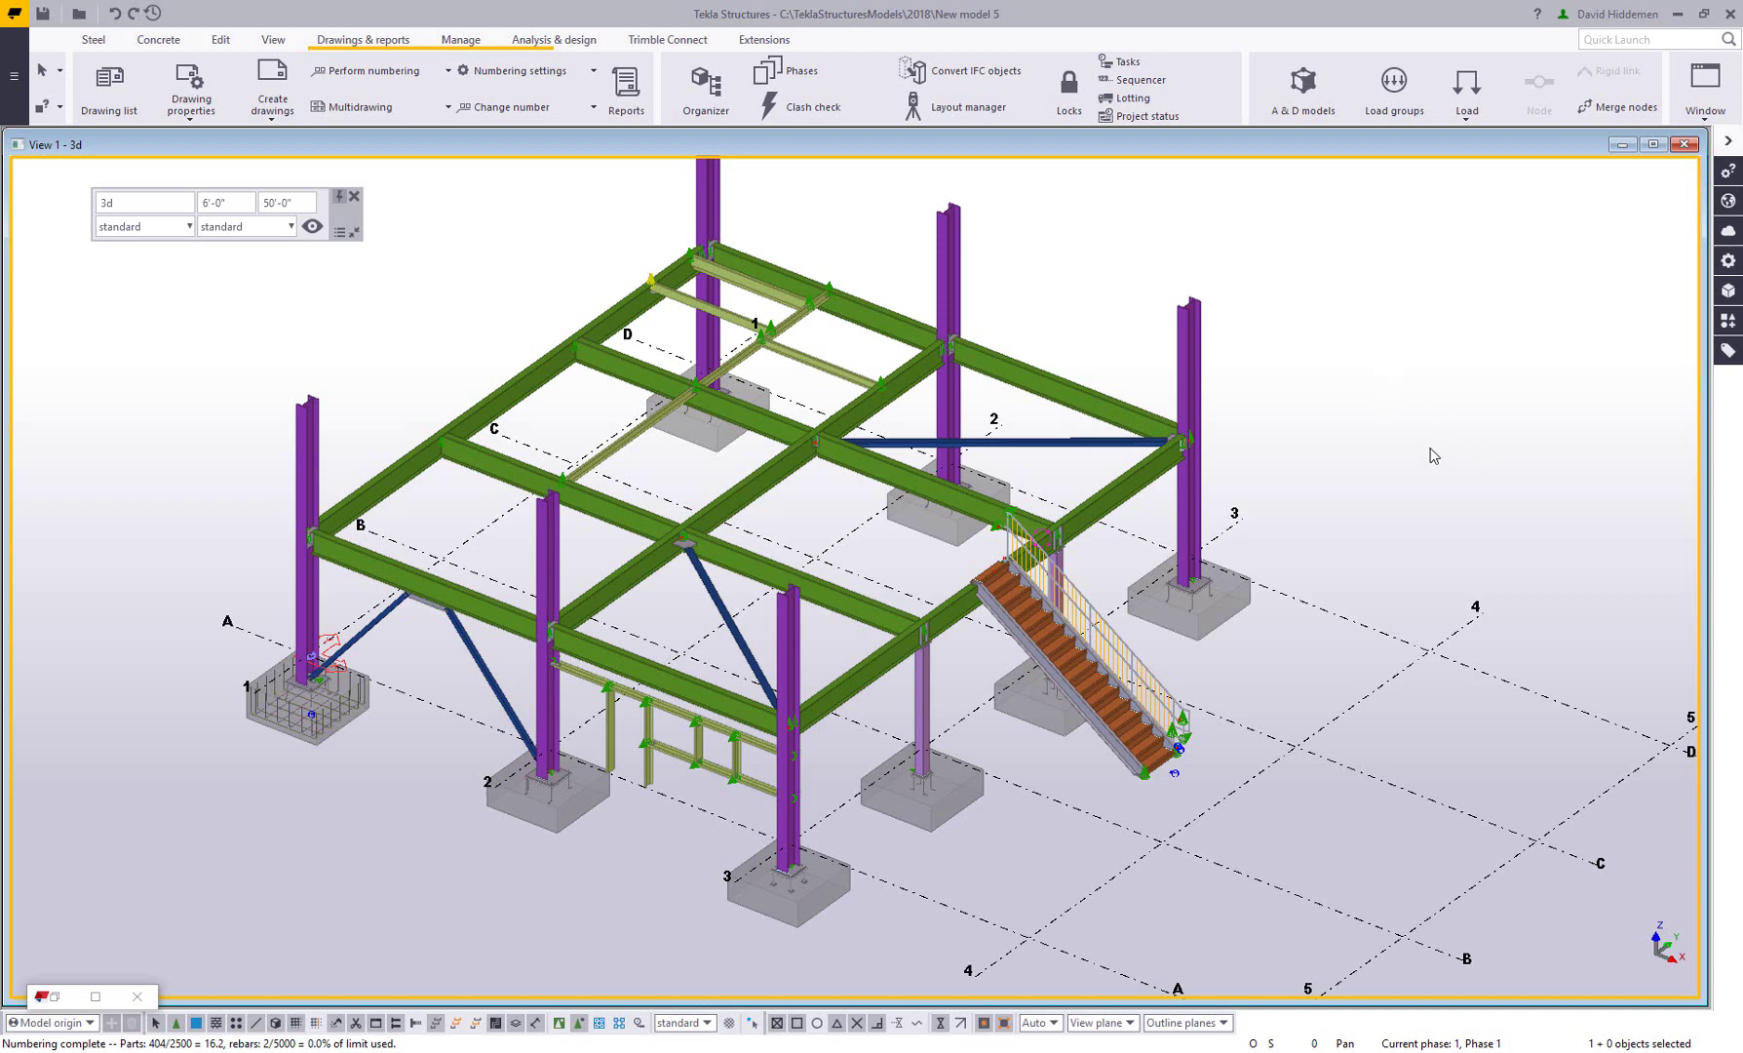
left_click(11, 100)
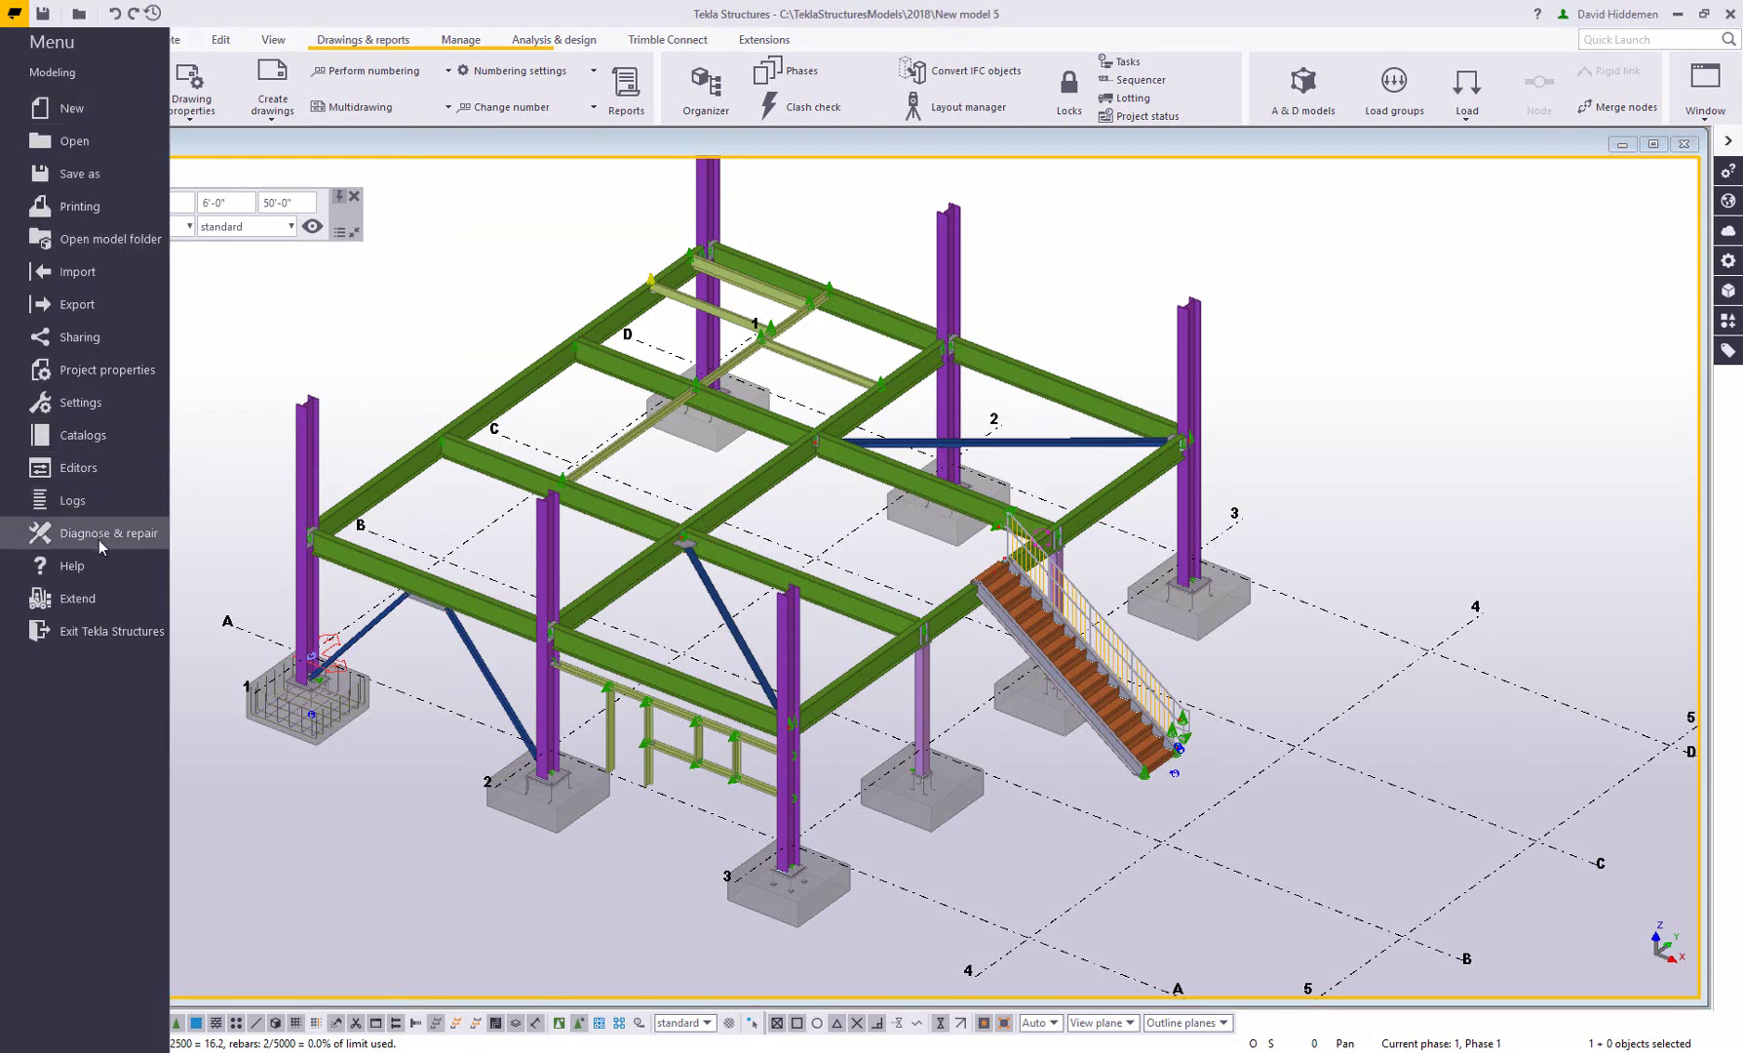
left_click(128, 367)
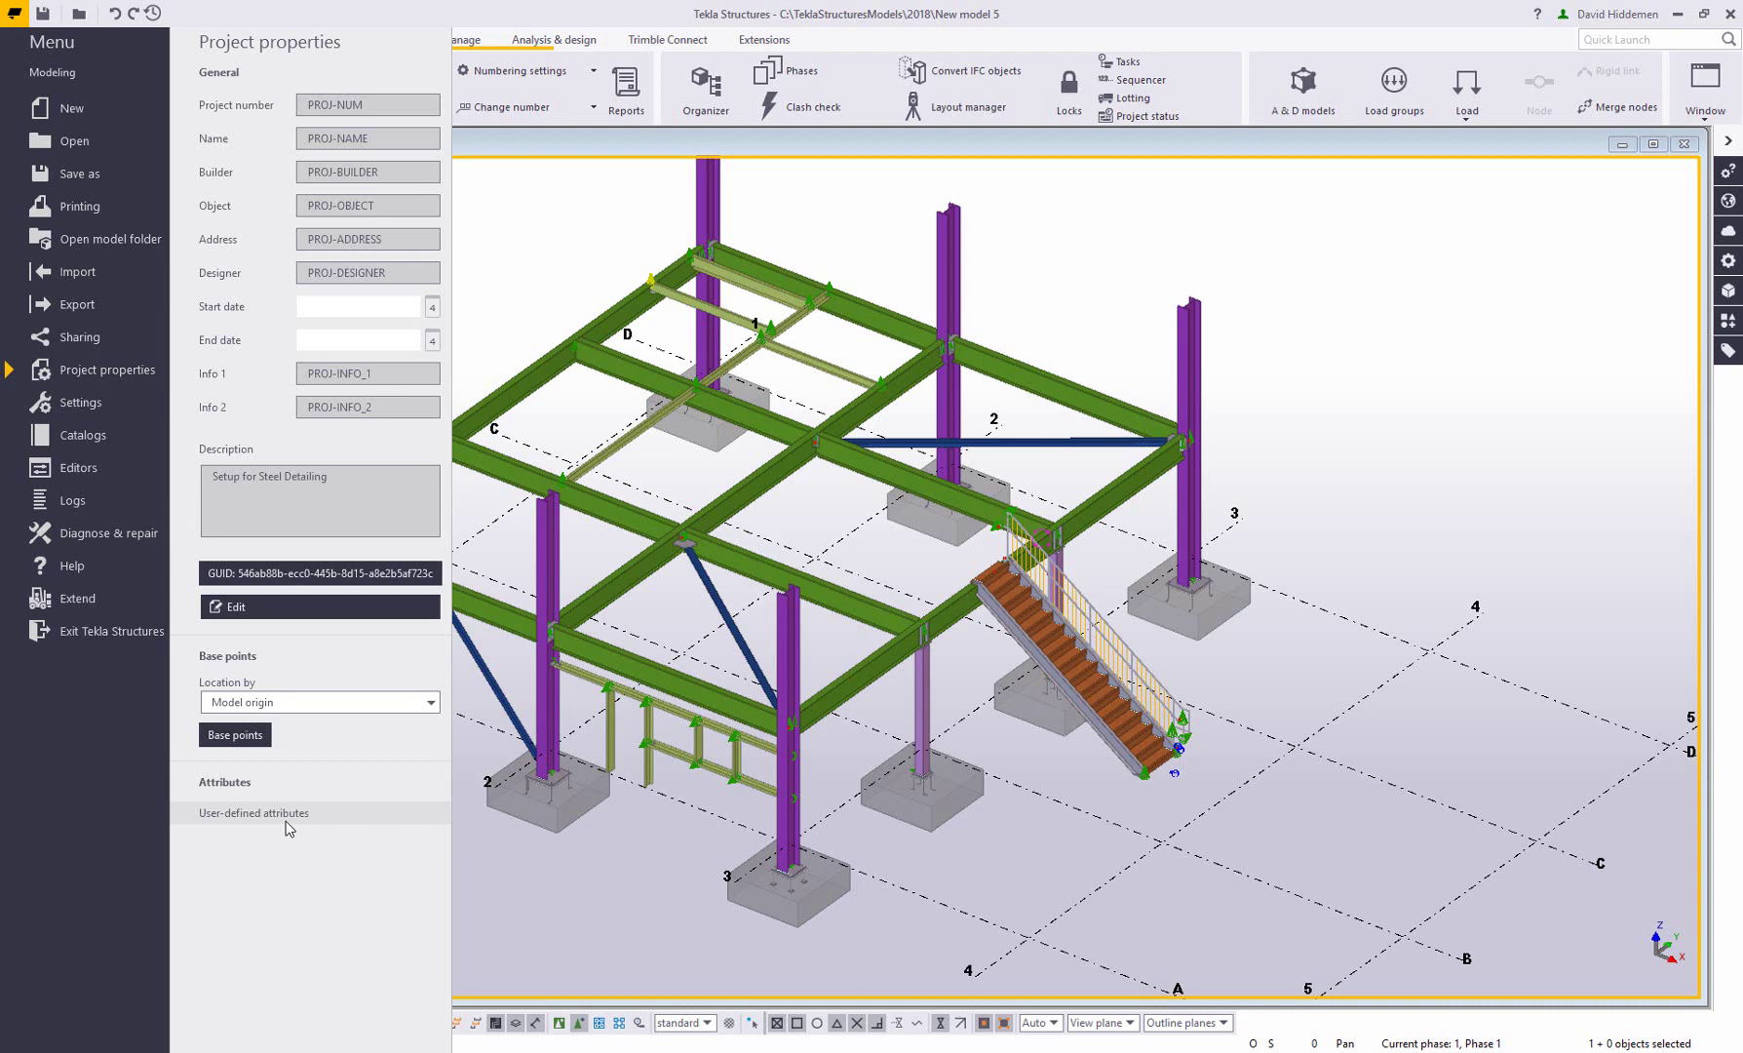
left_click(253, 813)
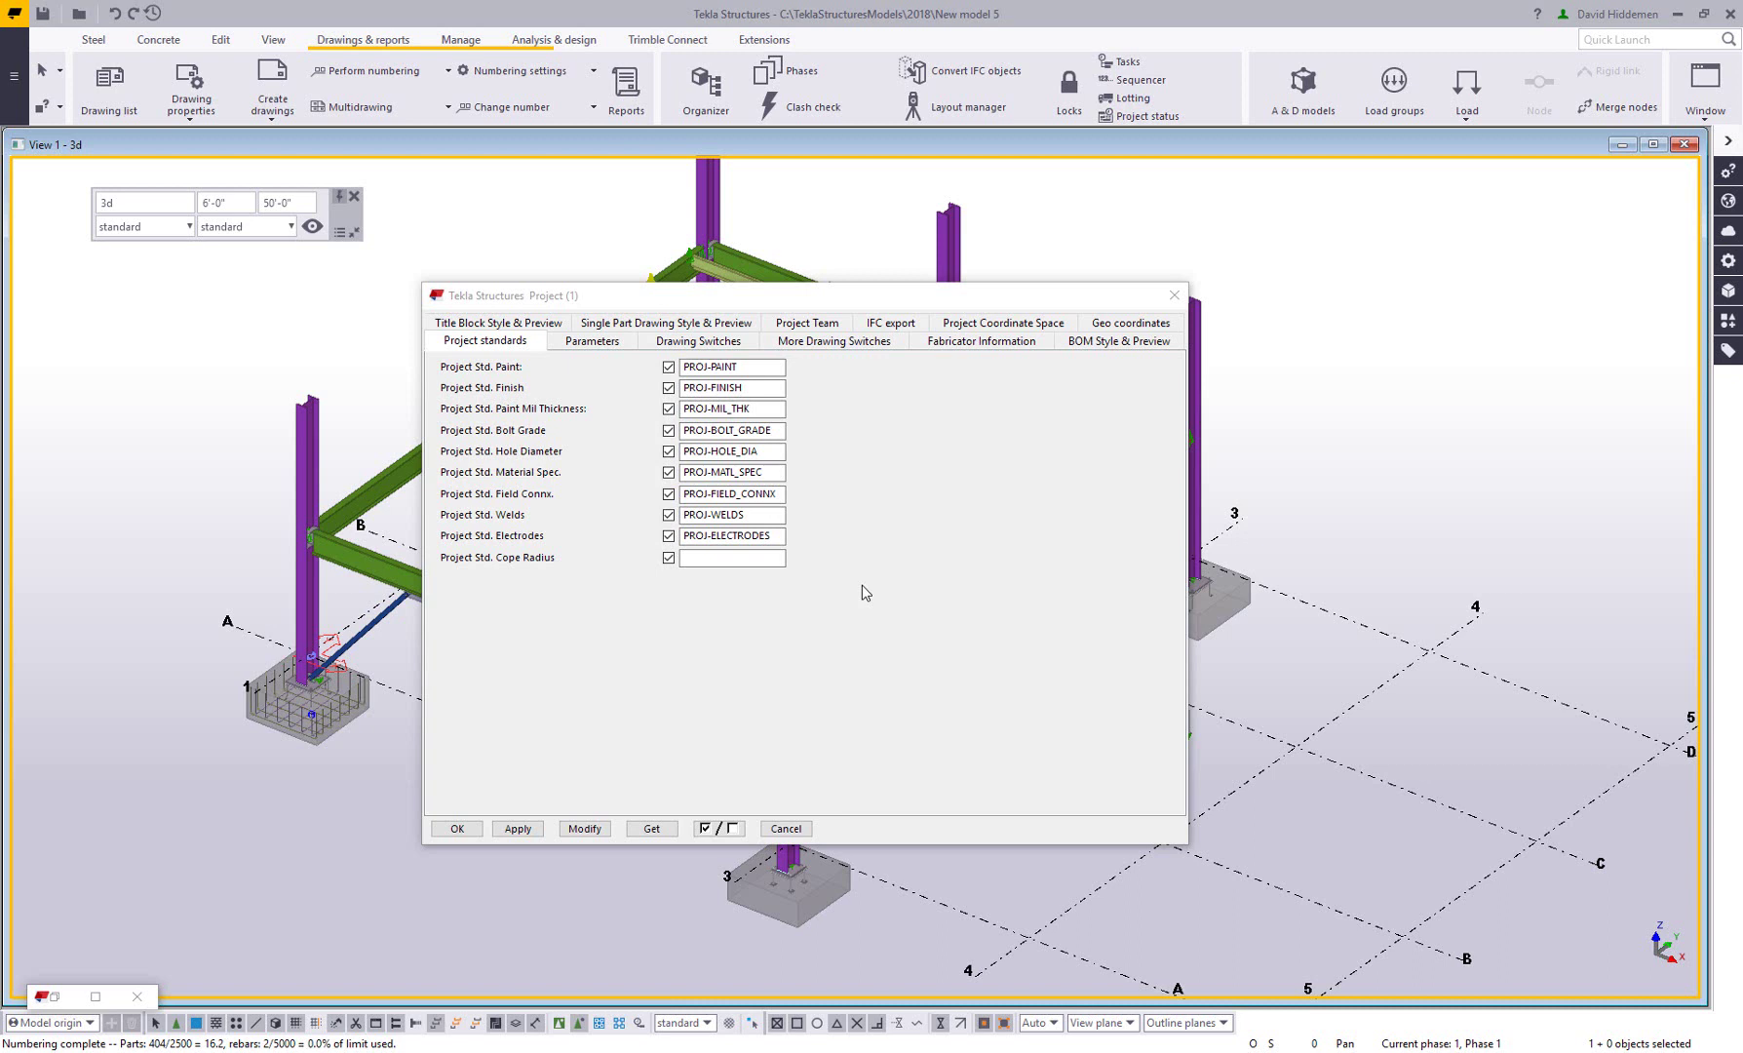
- On the Drawing Switches page, turn Show Profile info on, then back off
left_click(698, 340)
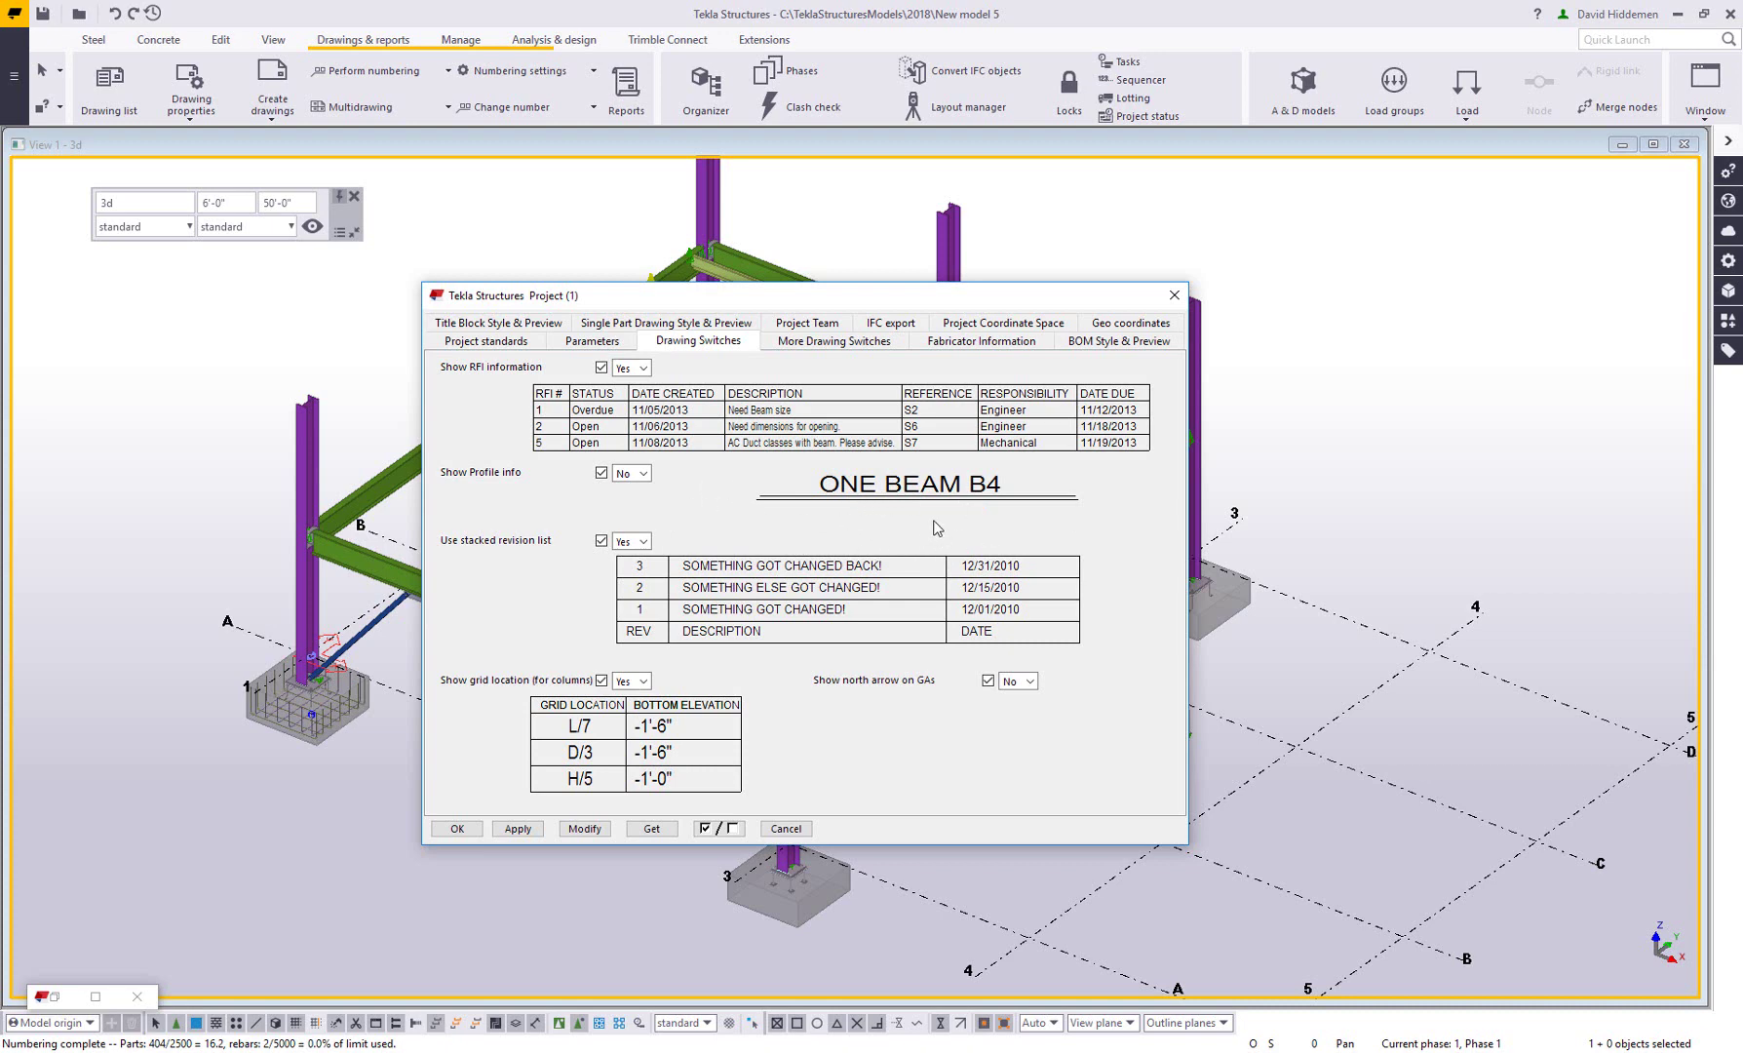
left_click(643, 474)
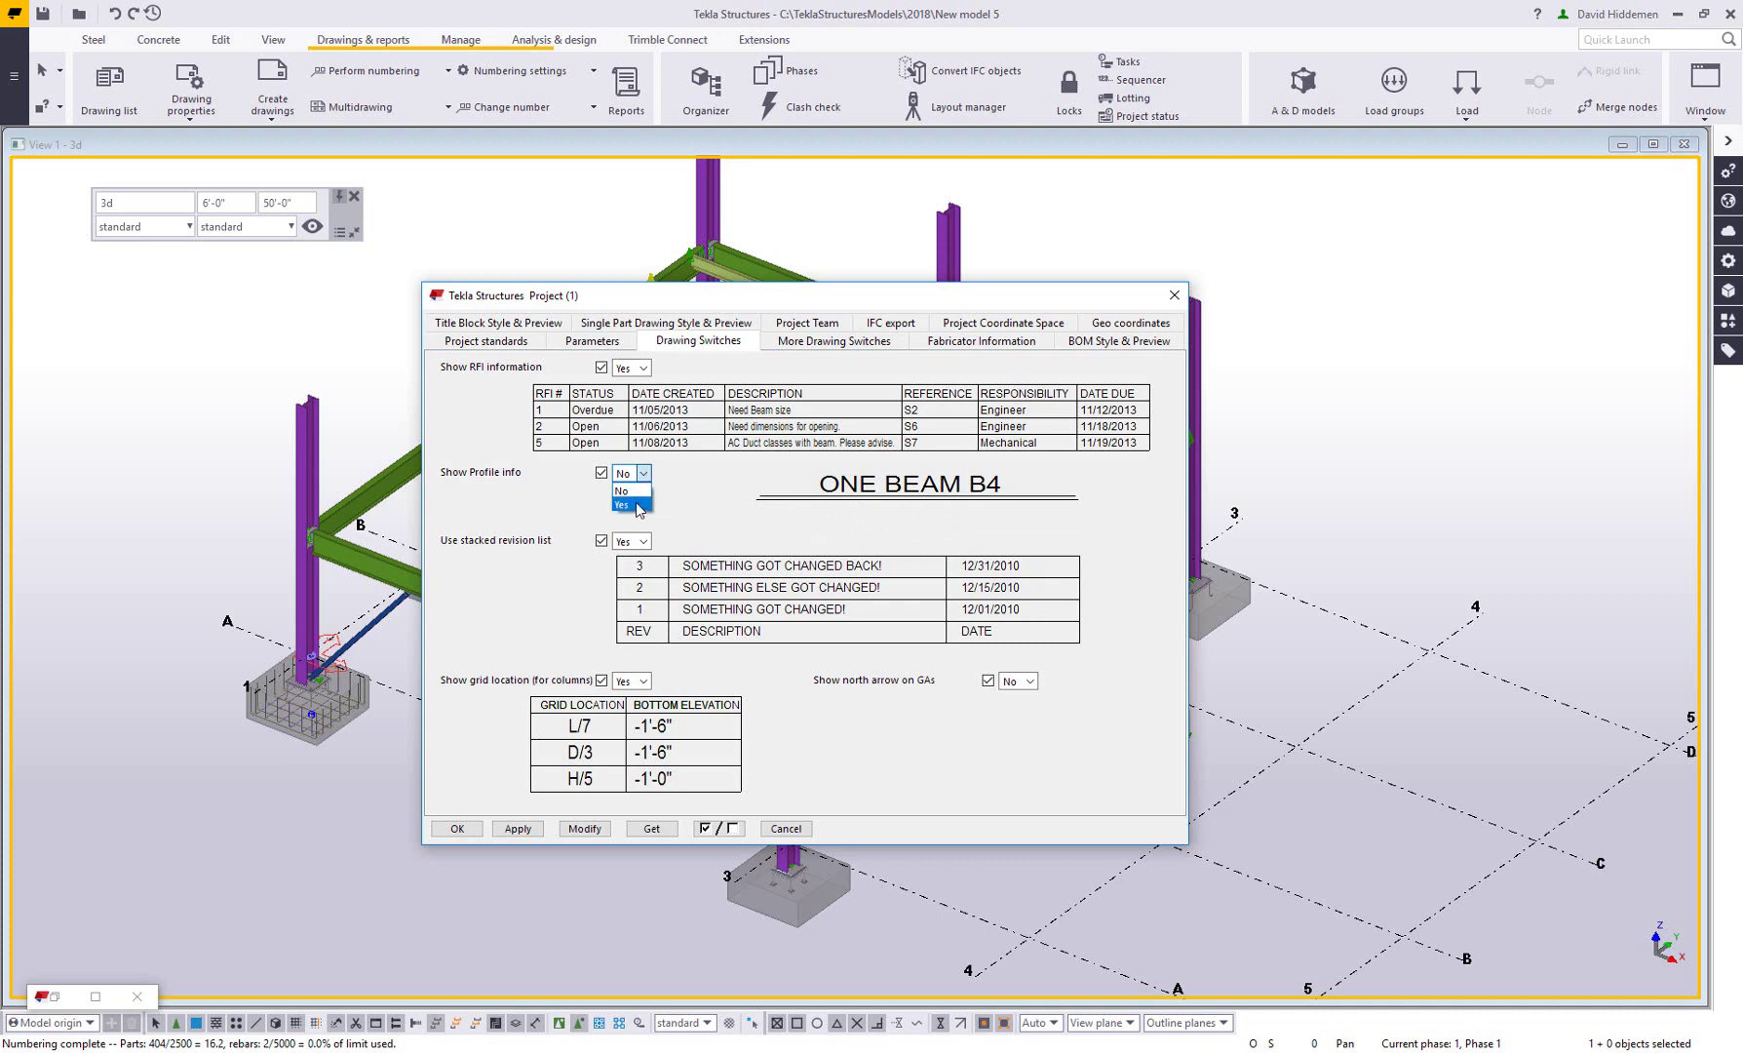
left_click(638, 505)
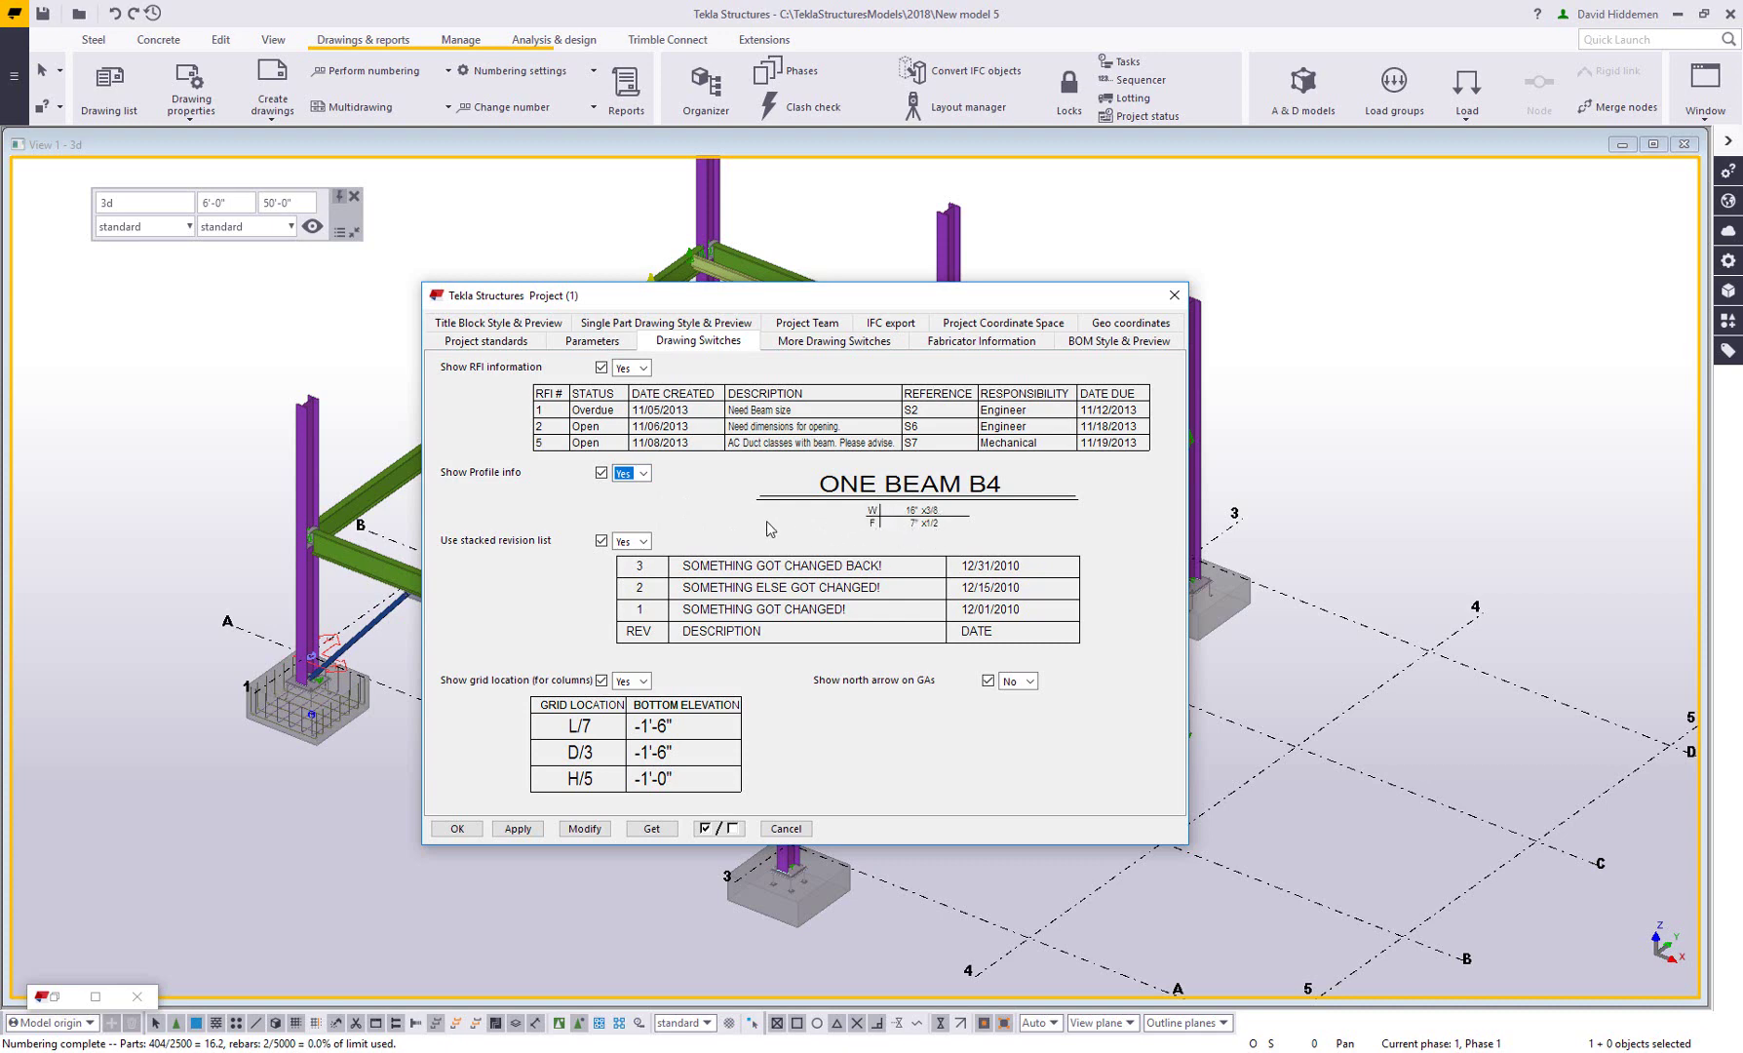
left_click(644, 473)
left_click(624, 497)
- Turn Use stacked revision list off and back on, then view More Drawing Switches
left_click(643, 541)
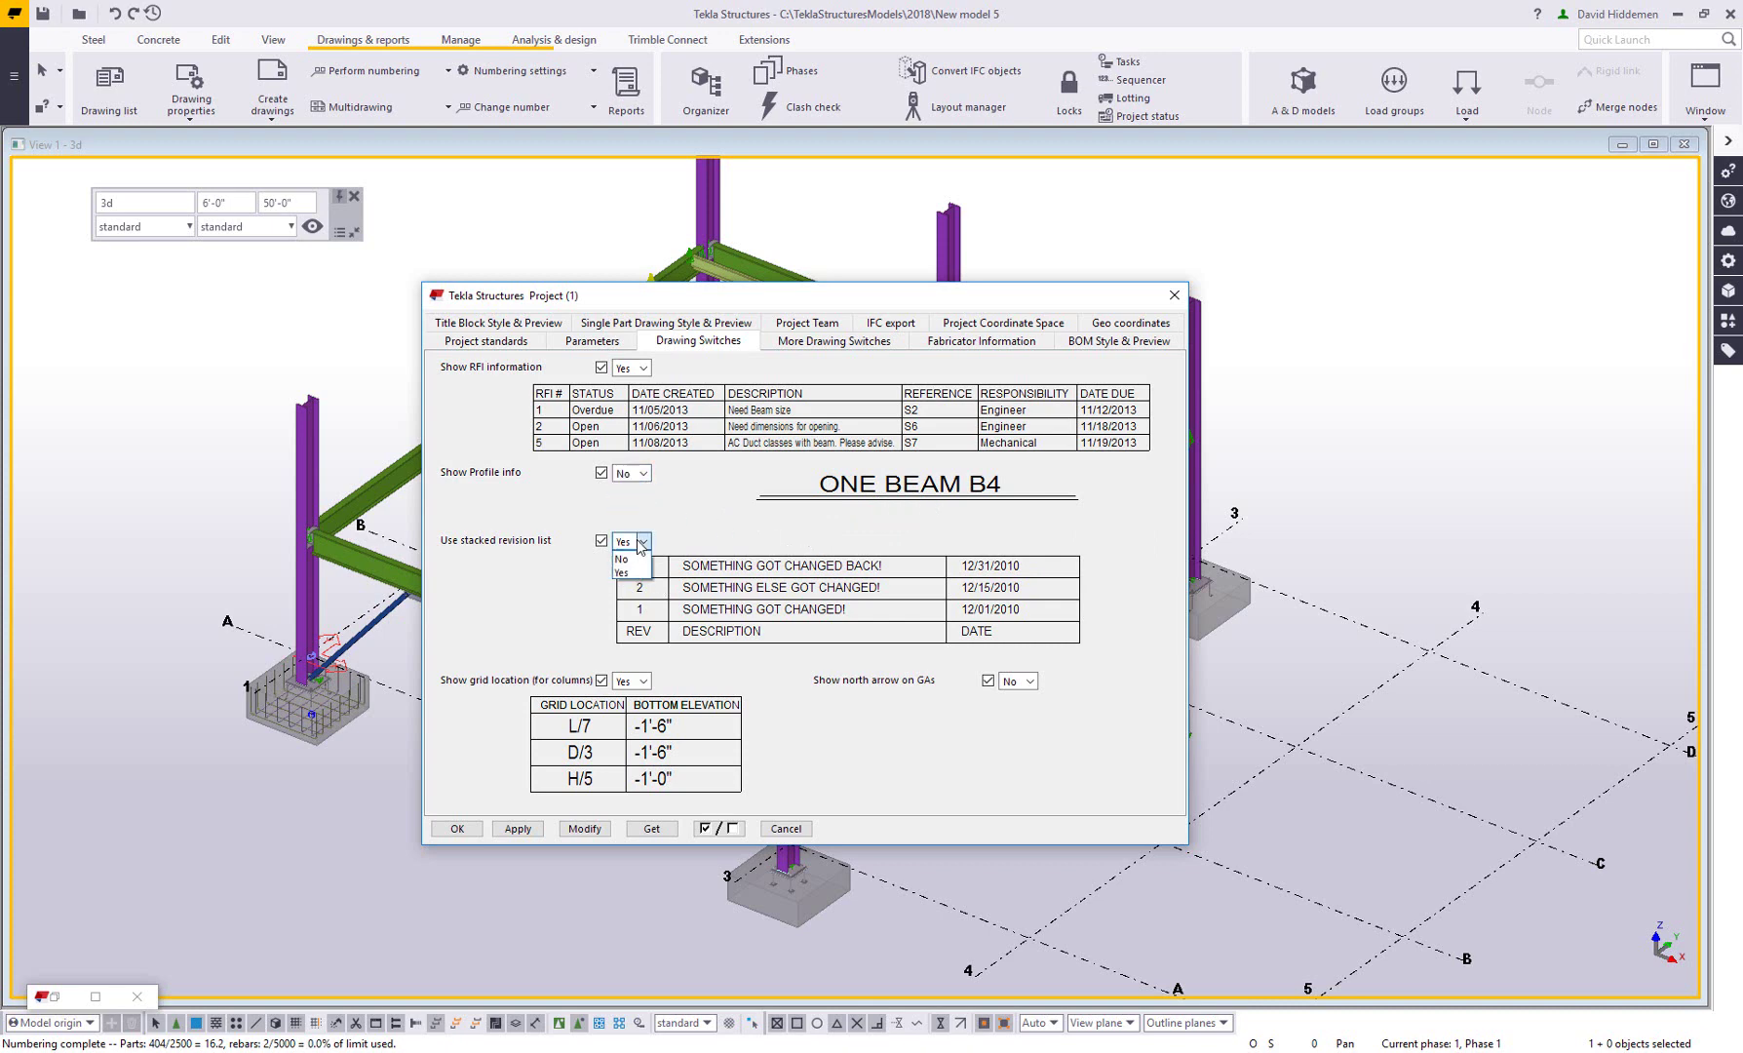
left_click(624, 560)
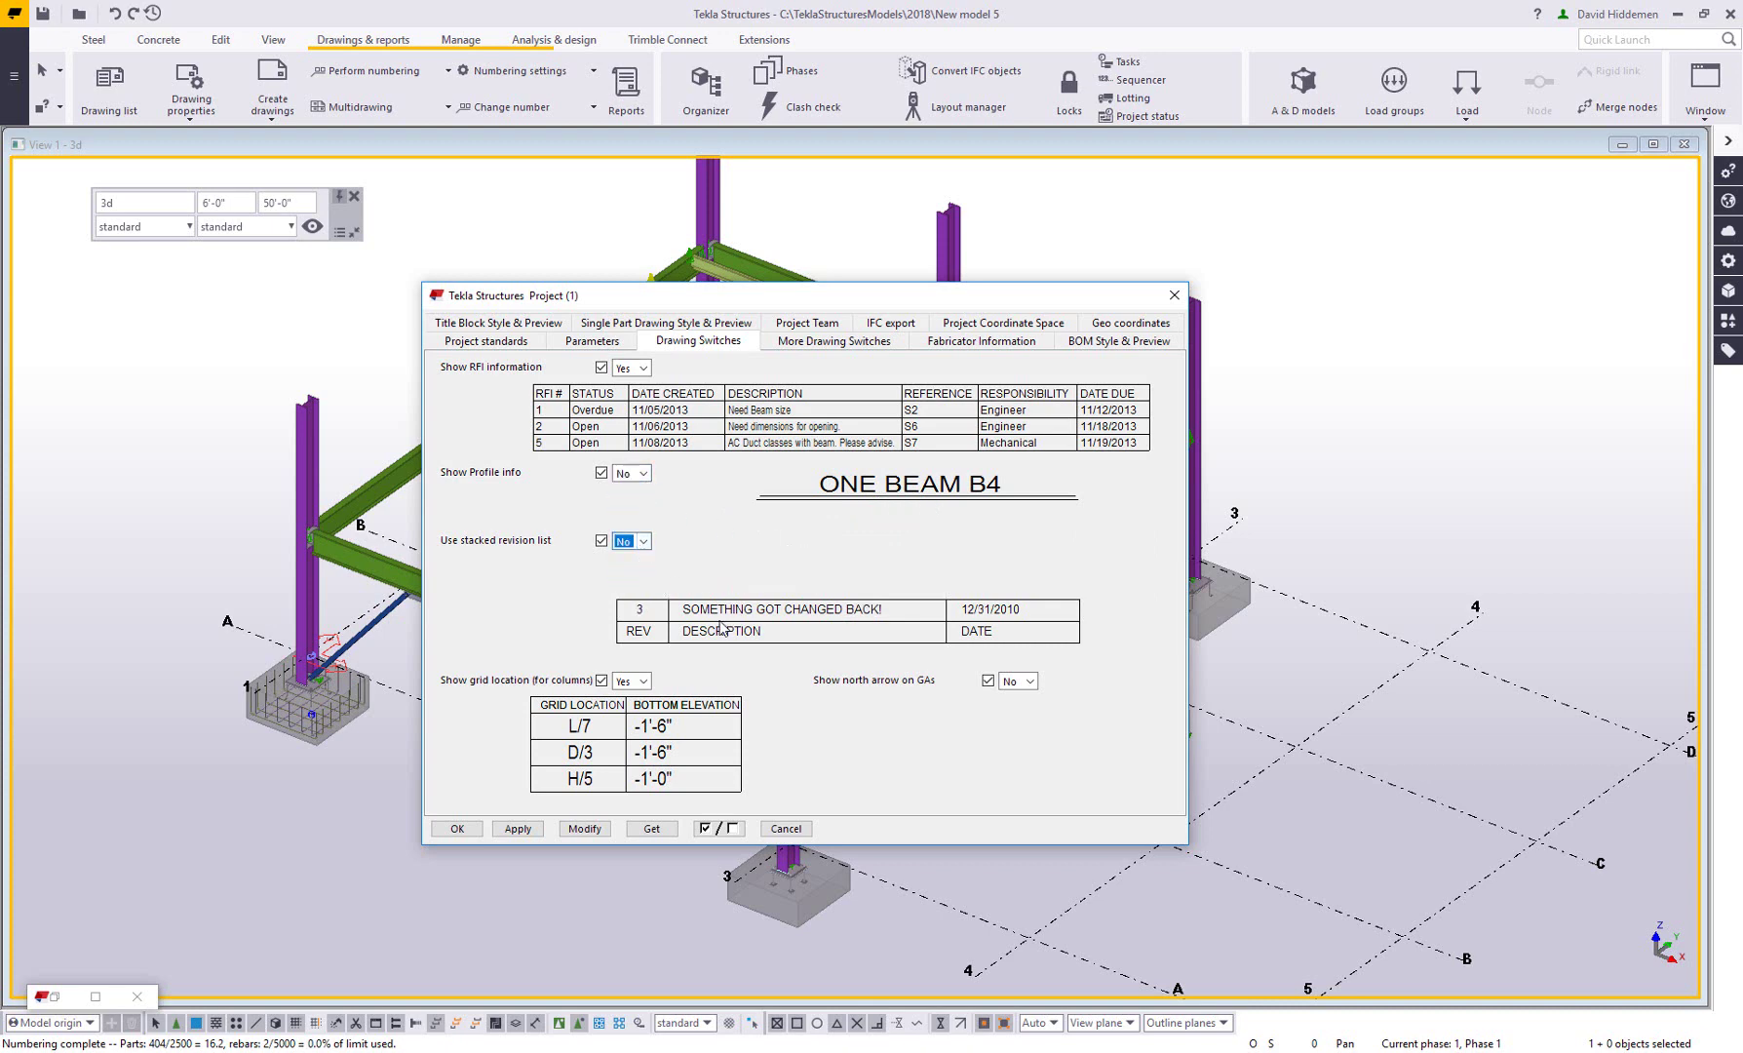
left_click(644, 541)
left_click(626, 573)
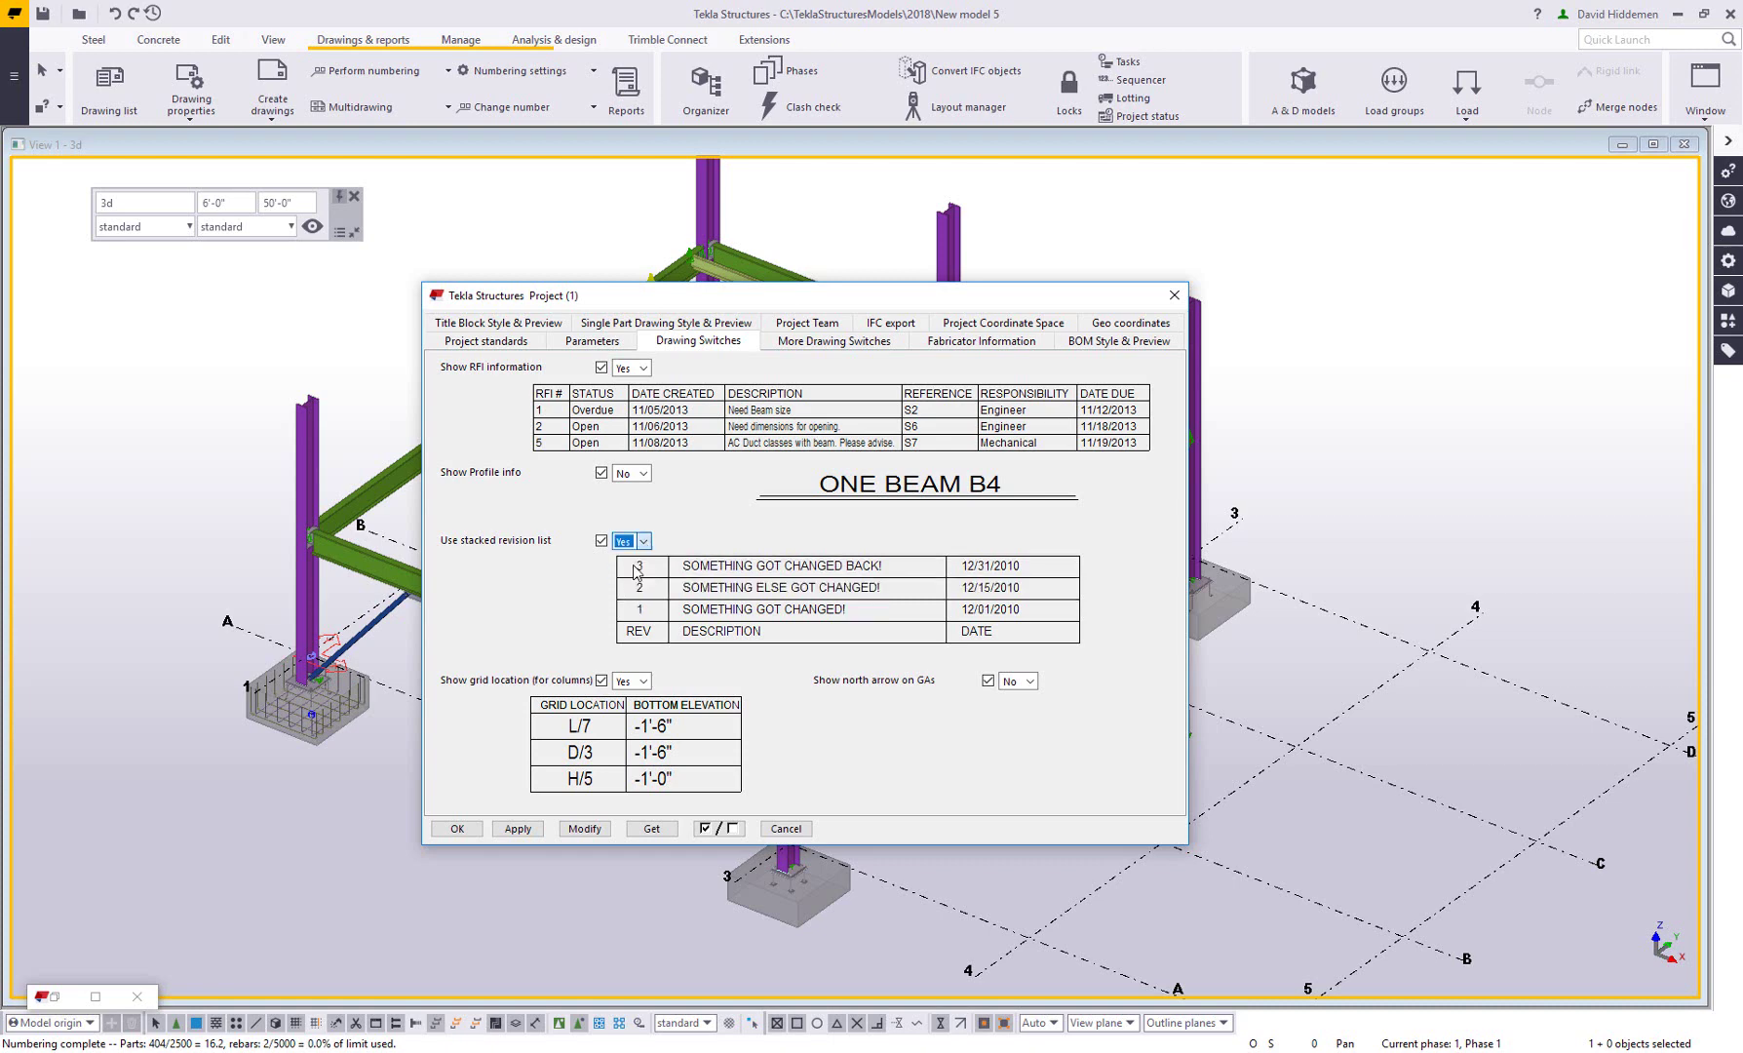
left_click(862, 341)
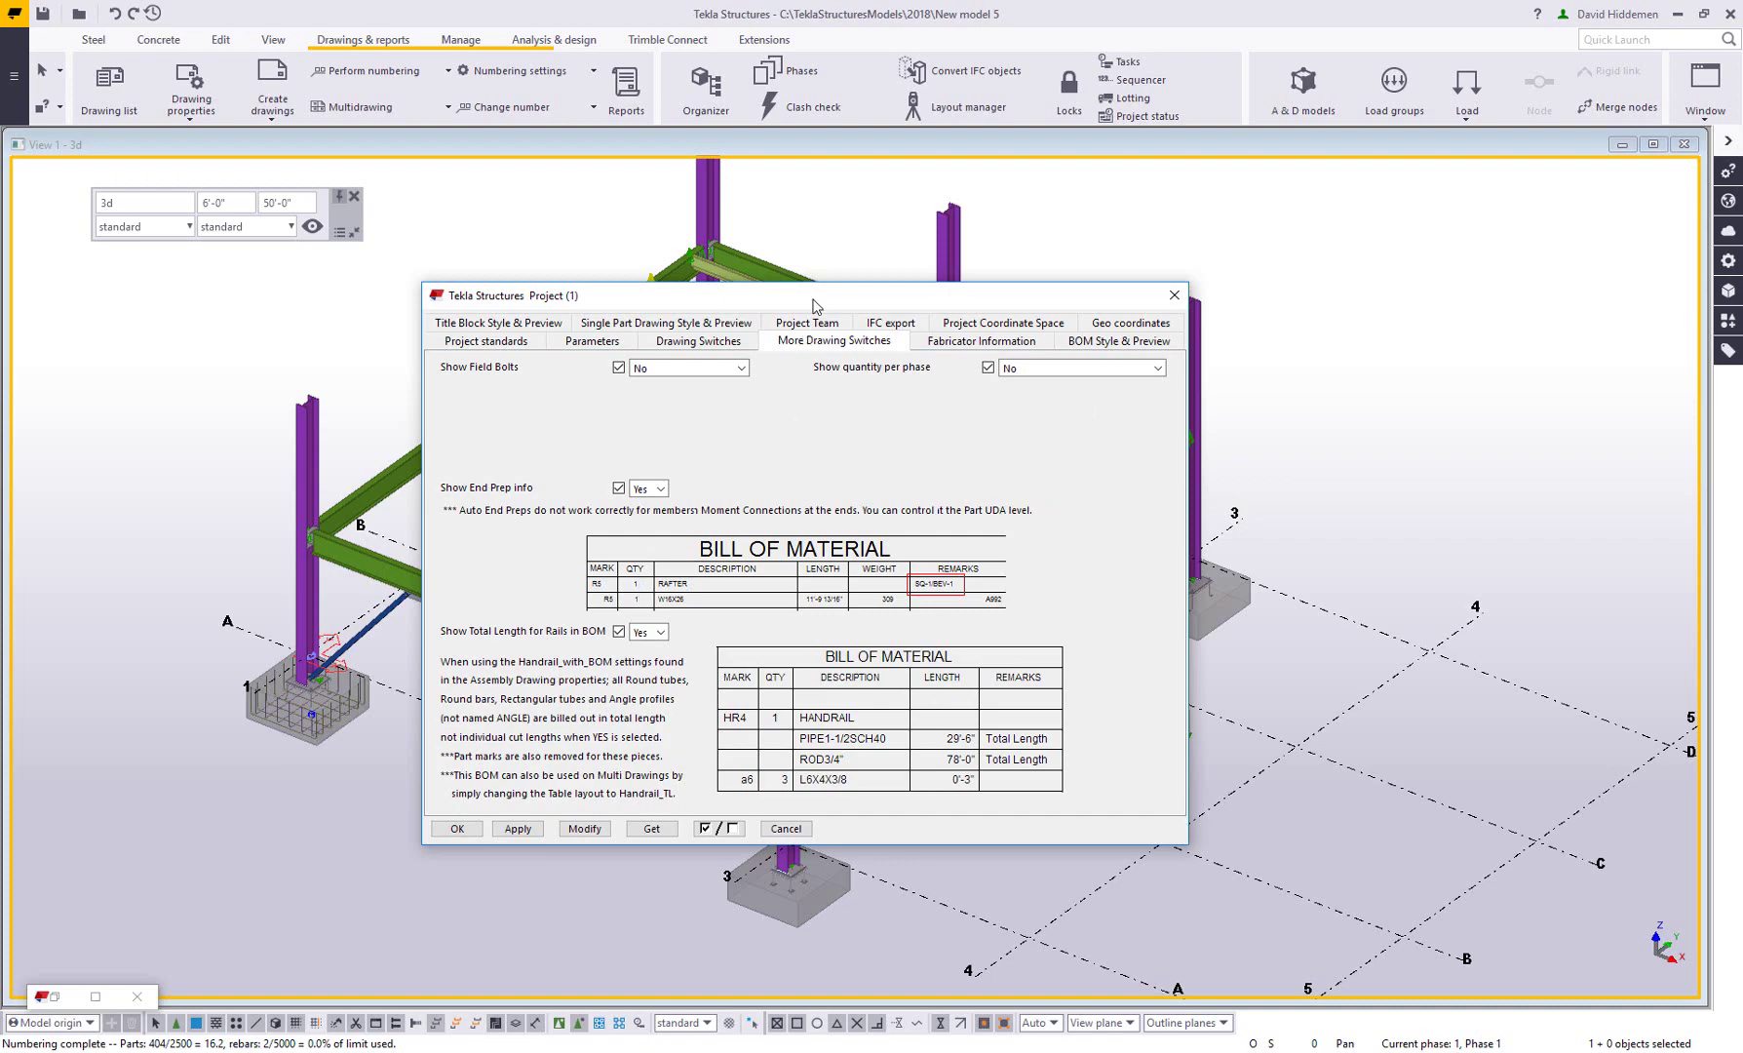
- Open the HANDRAIL [HR1] drawing and bring its bill of material table into view
left_click_drag(819, 304, 1326, 265)
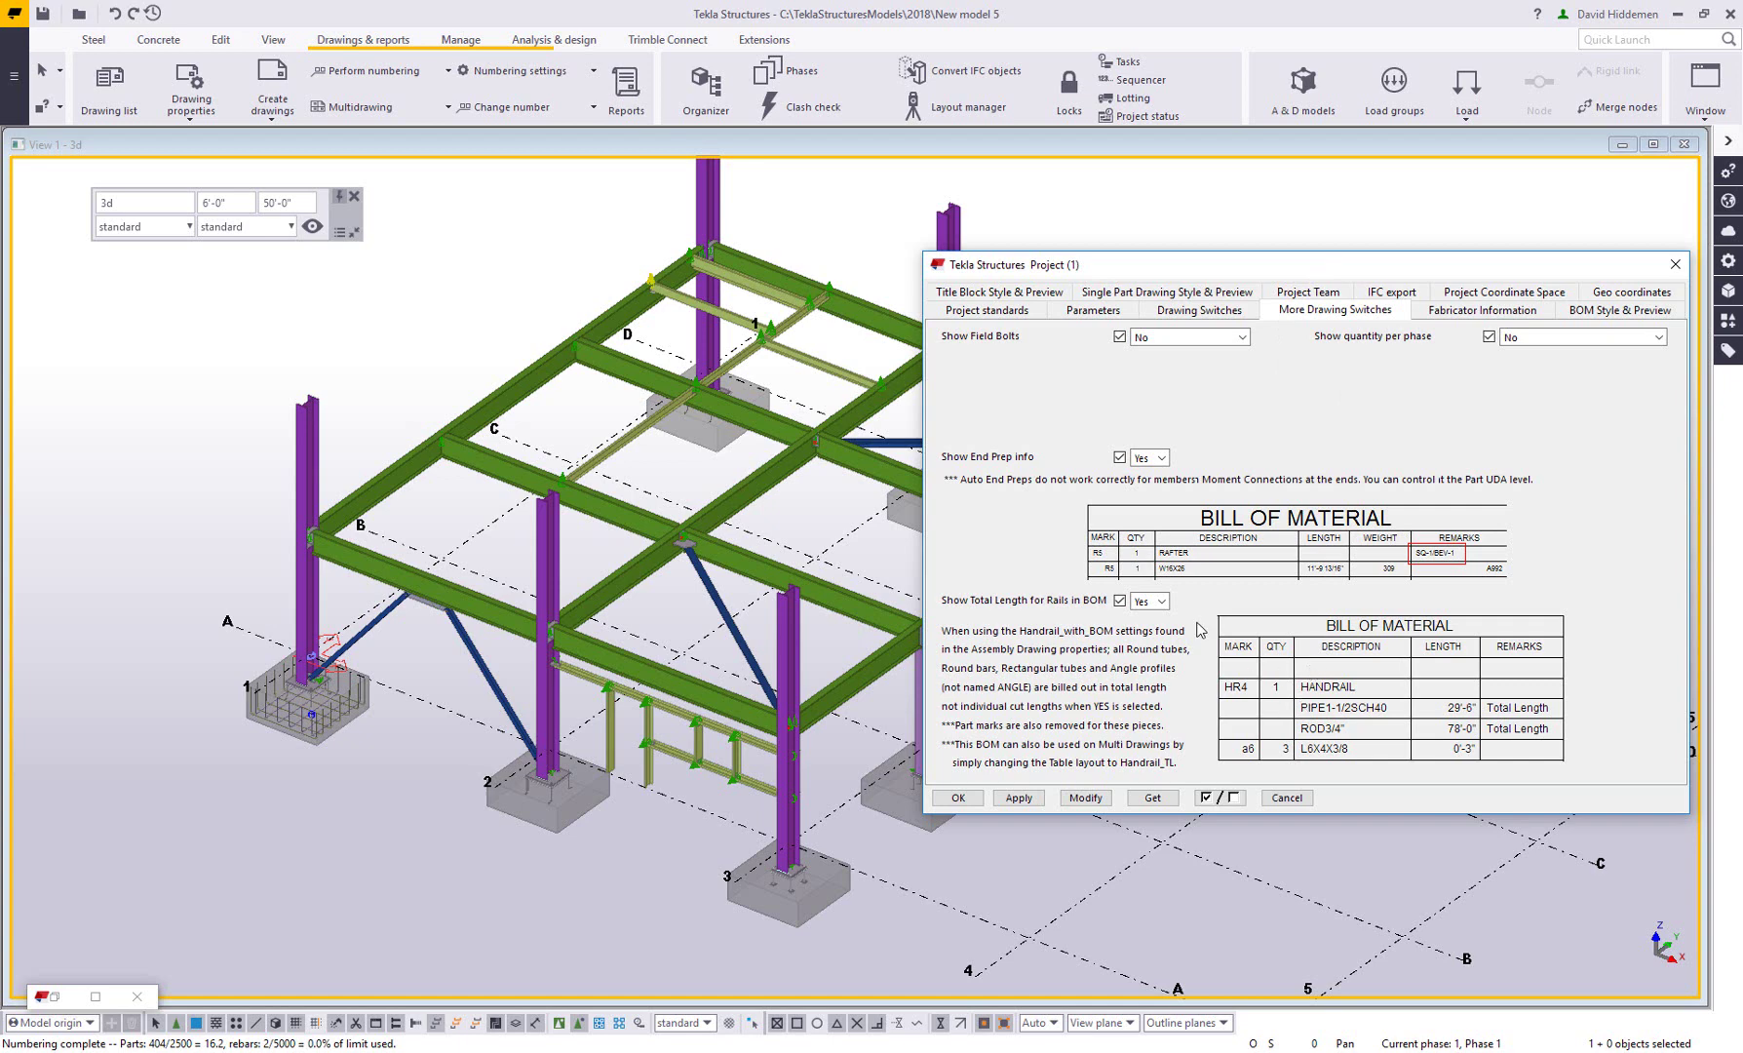
left_click(109, 87)
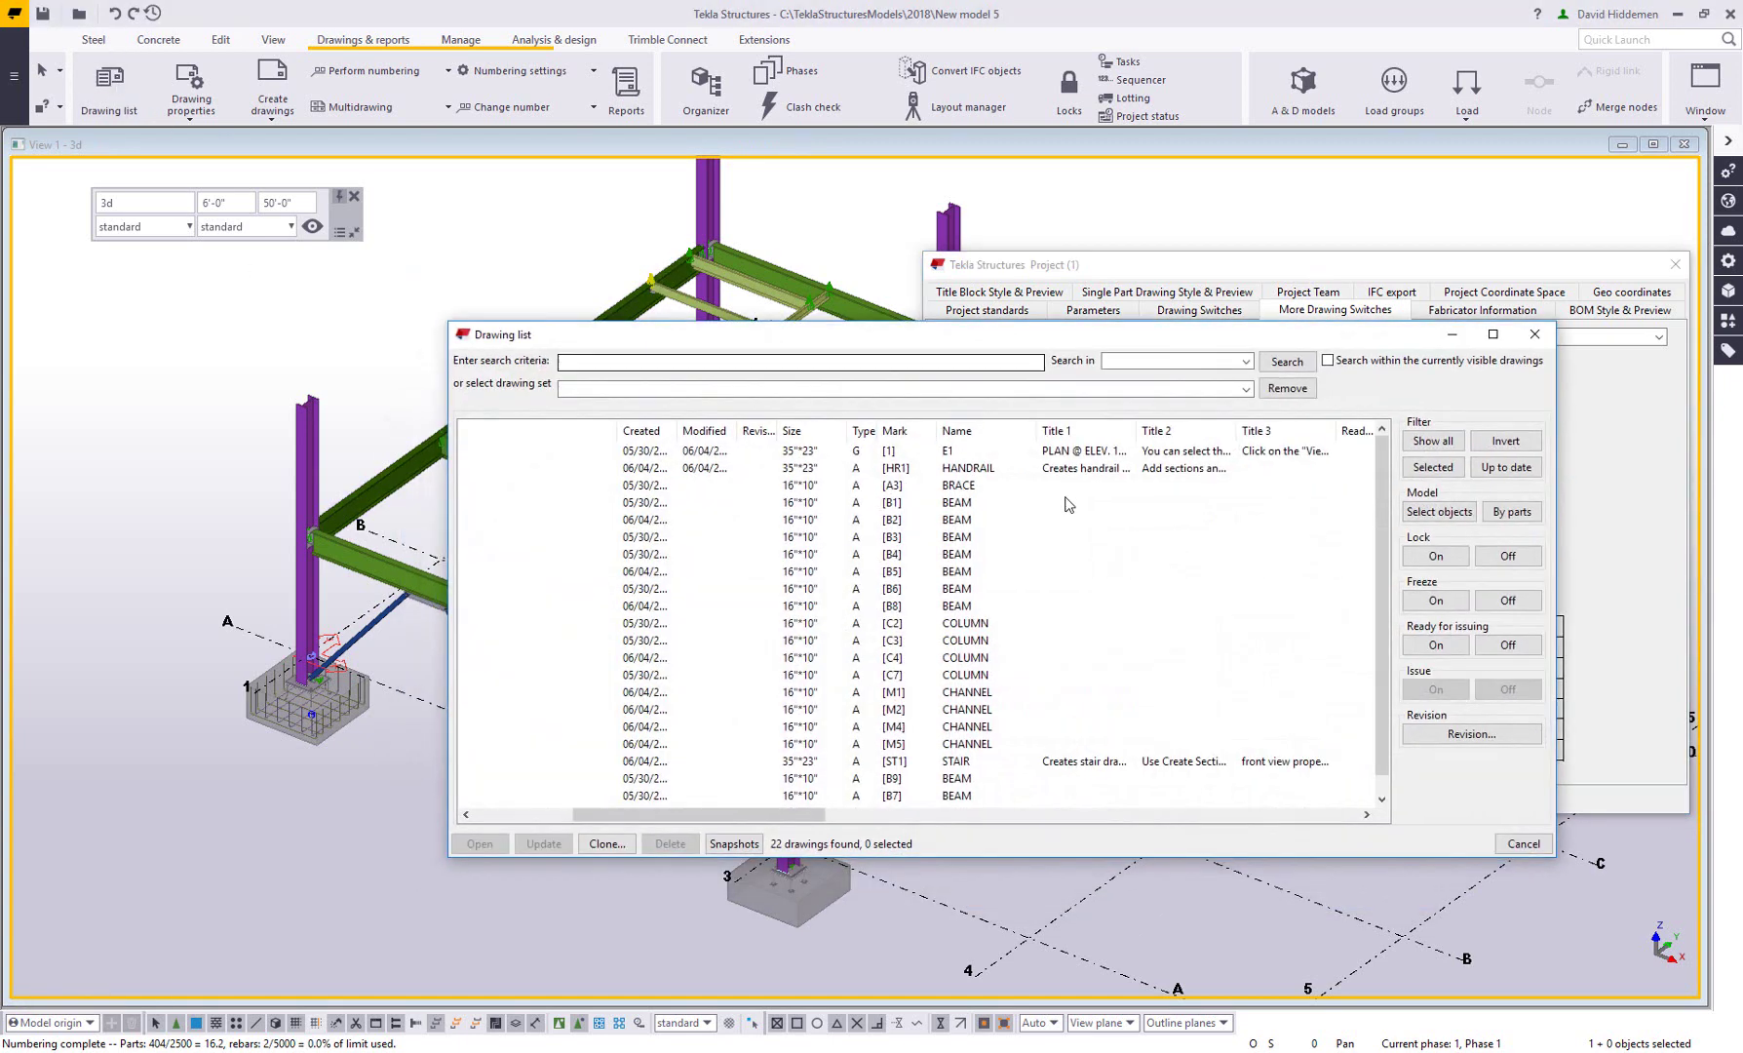
left_click(1140, 470)
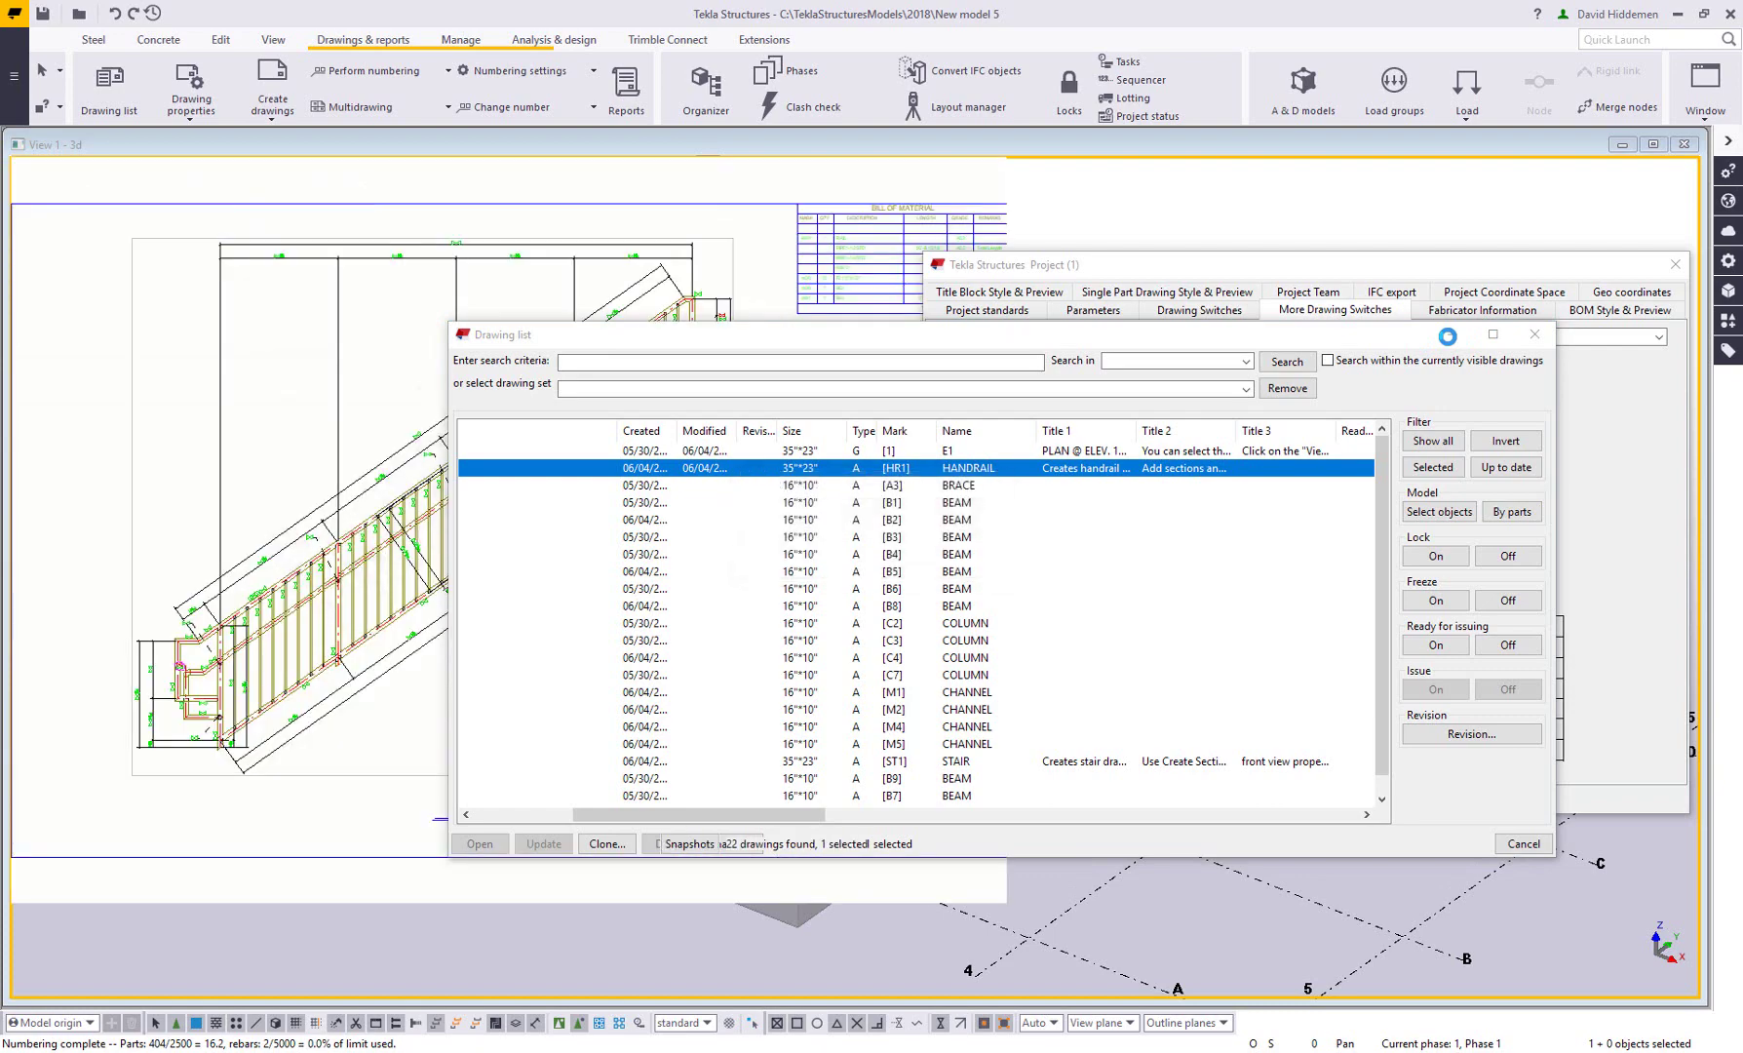
left_click(1453, 337)
scroll(688, 421, "up", 5)
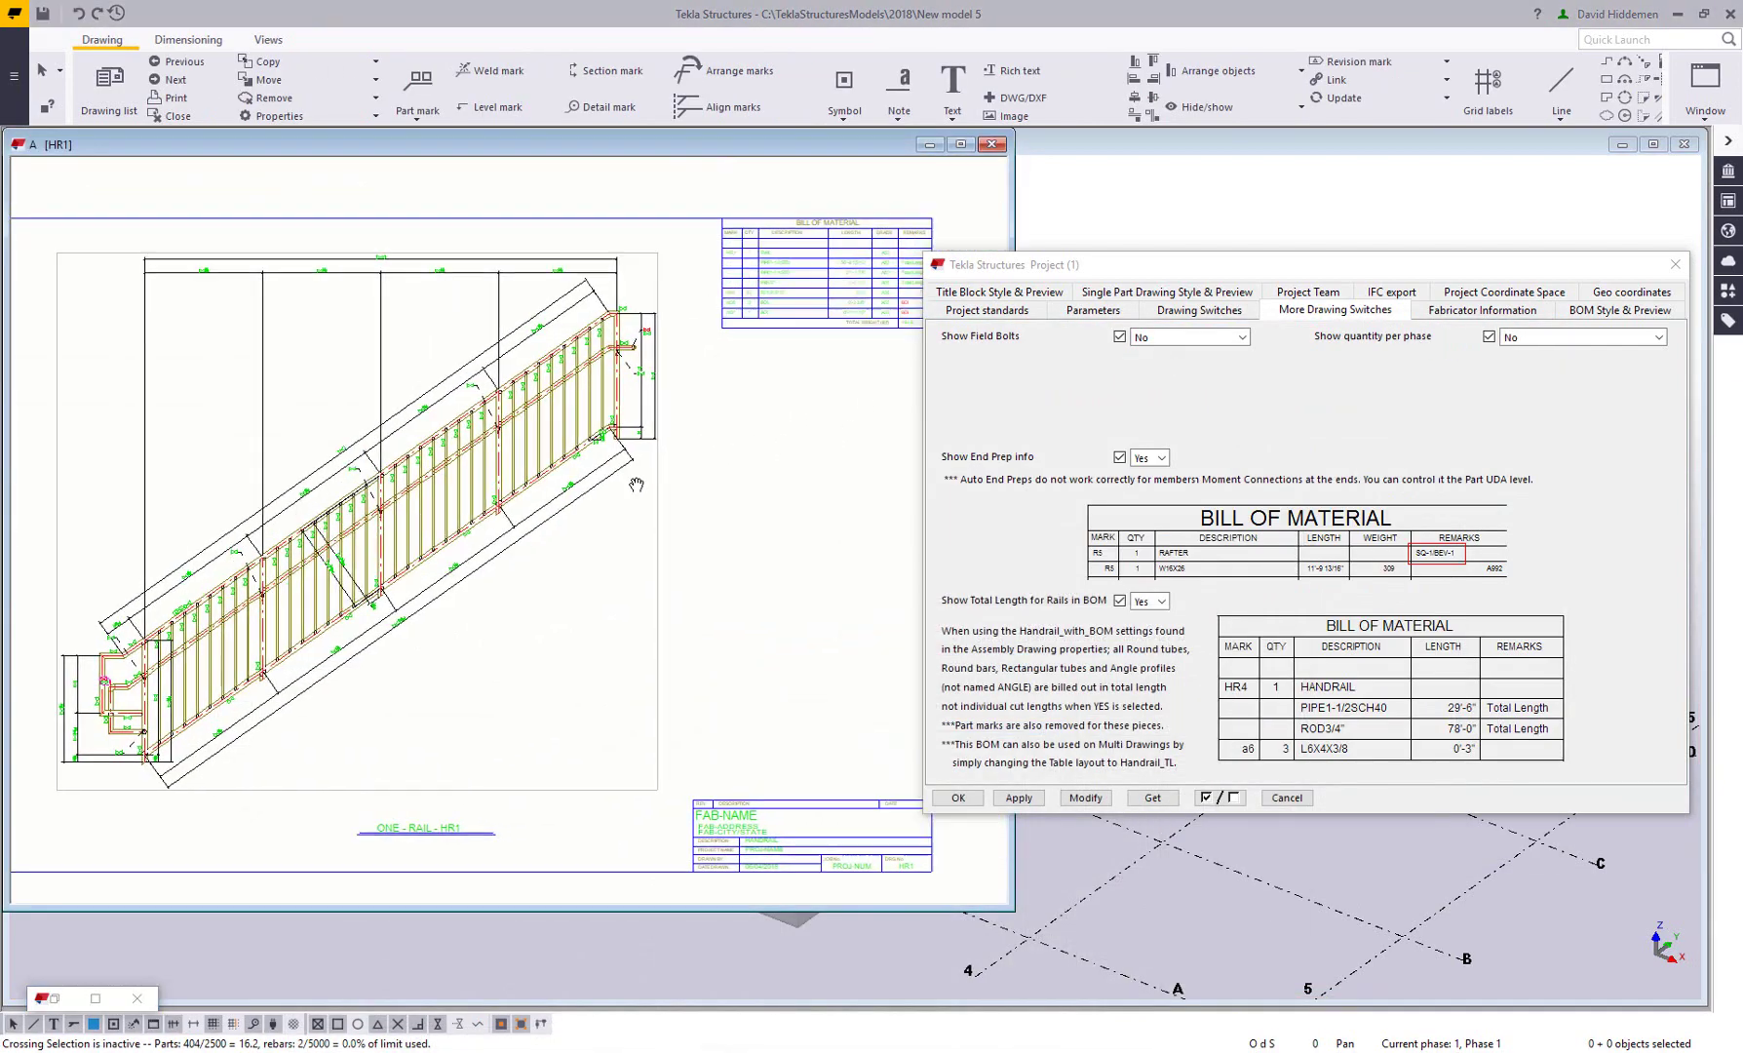
scroll(687, 422, "up", 2)
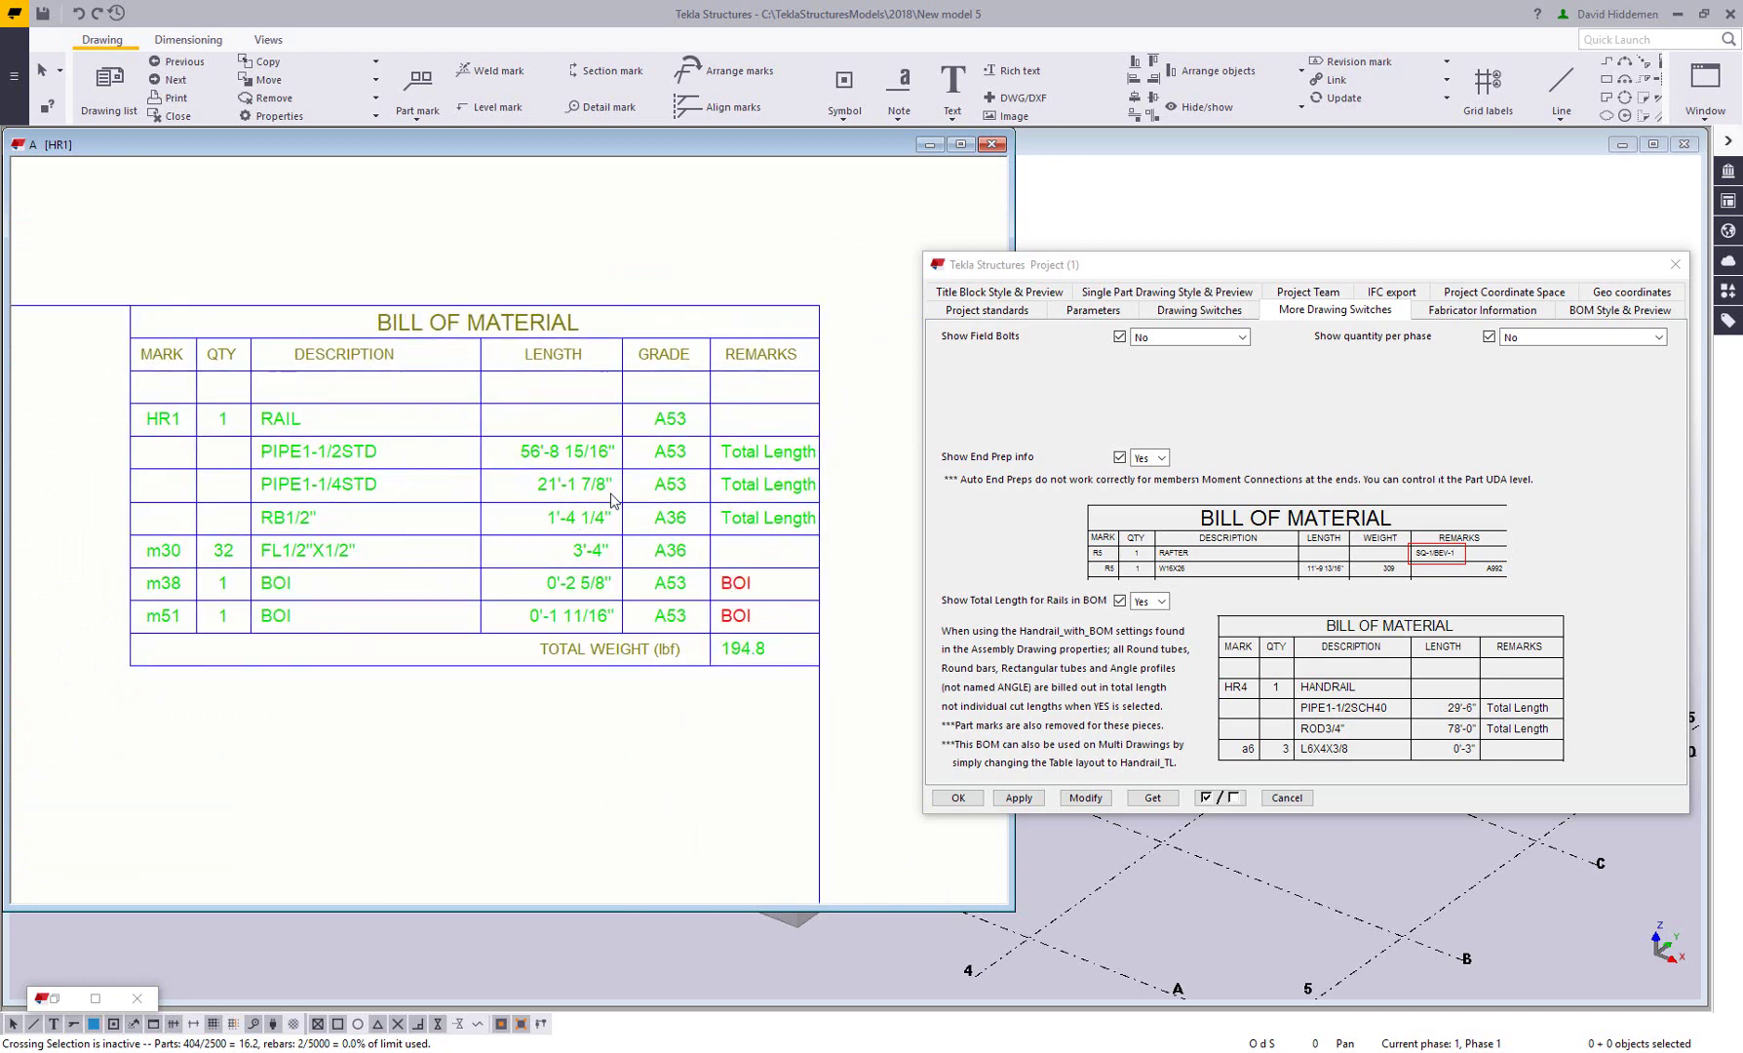
middle_click_drag(614, 499, 560, 505)
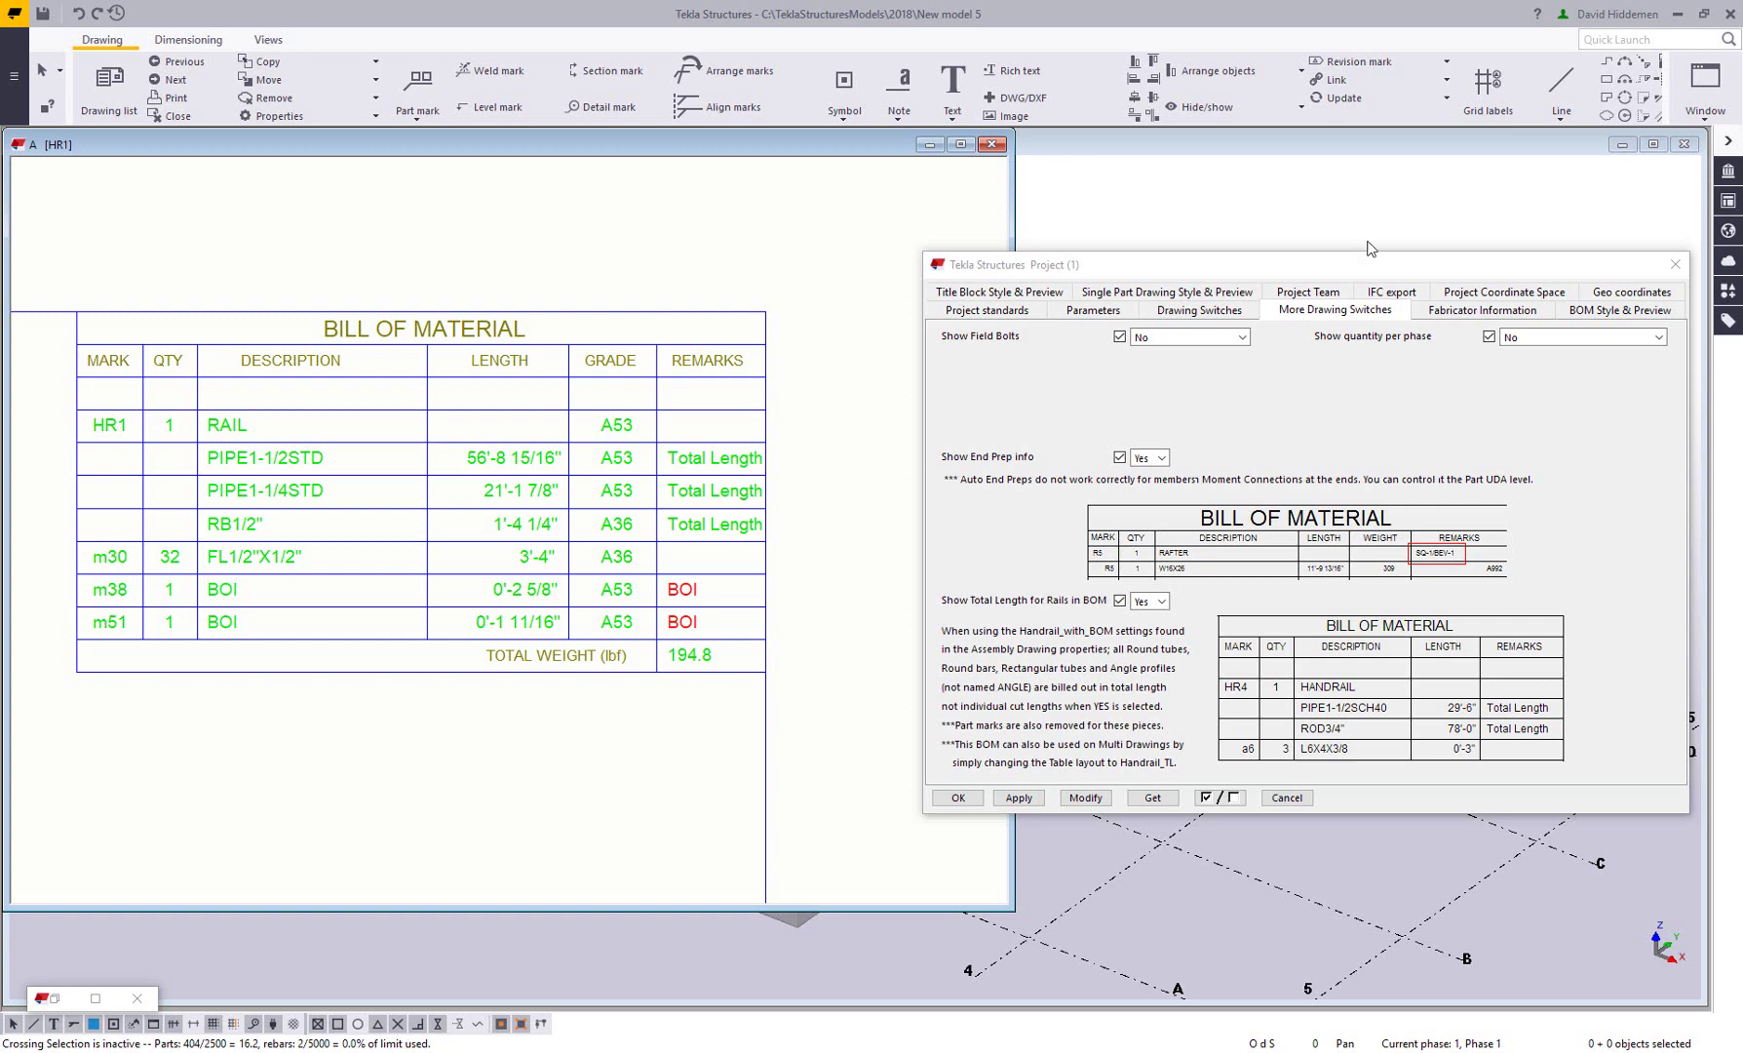
left_click_drag(1344, 273, 1375, 241)
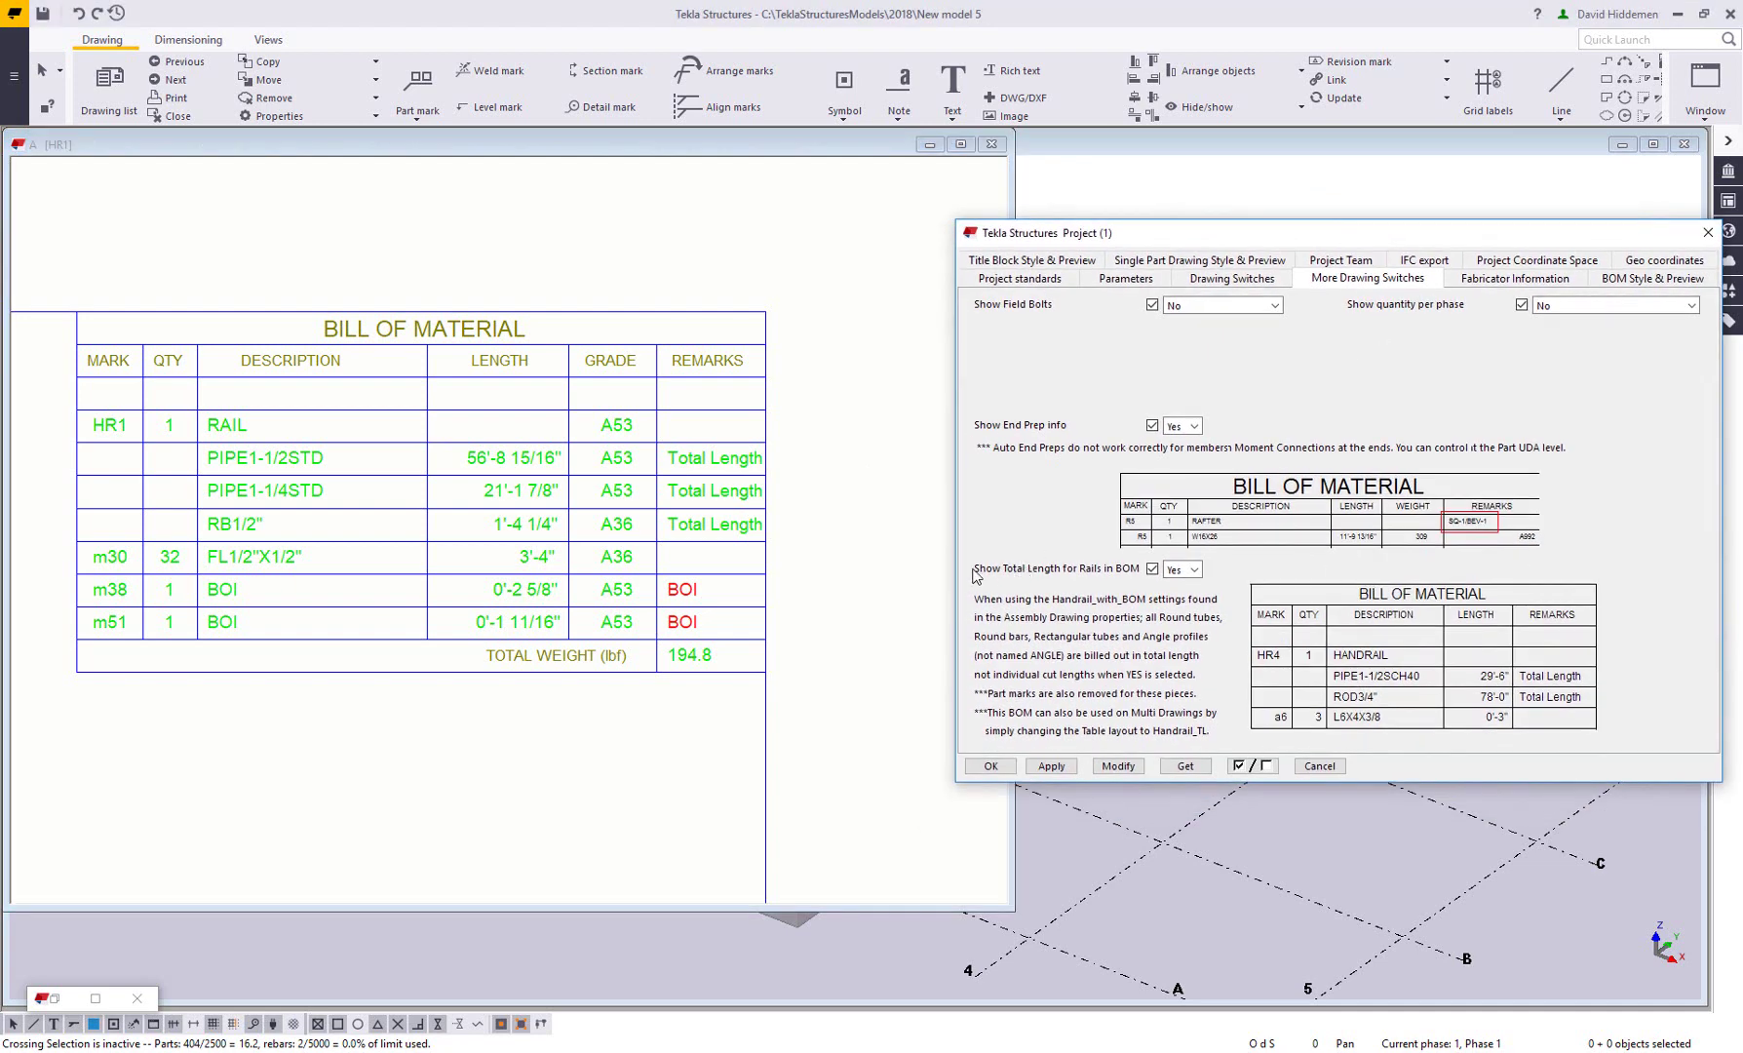
- Set Show Total Length for Rails in BOM to No and apply it
left_click(1183, 569)
left_click(1179, 599)
left_click(1118, 766)
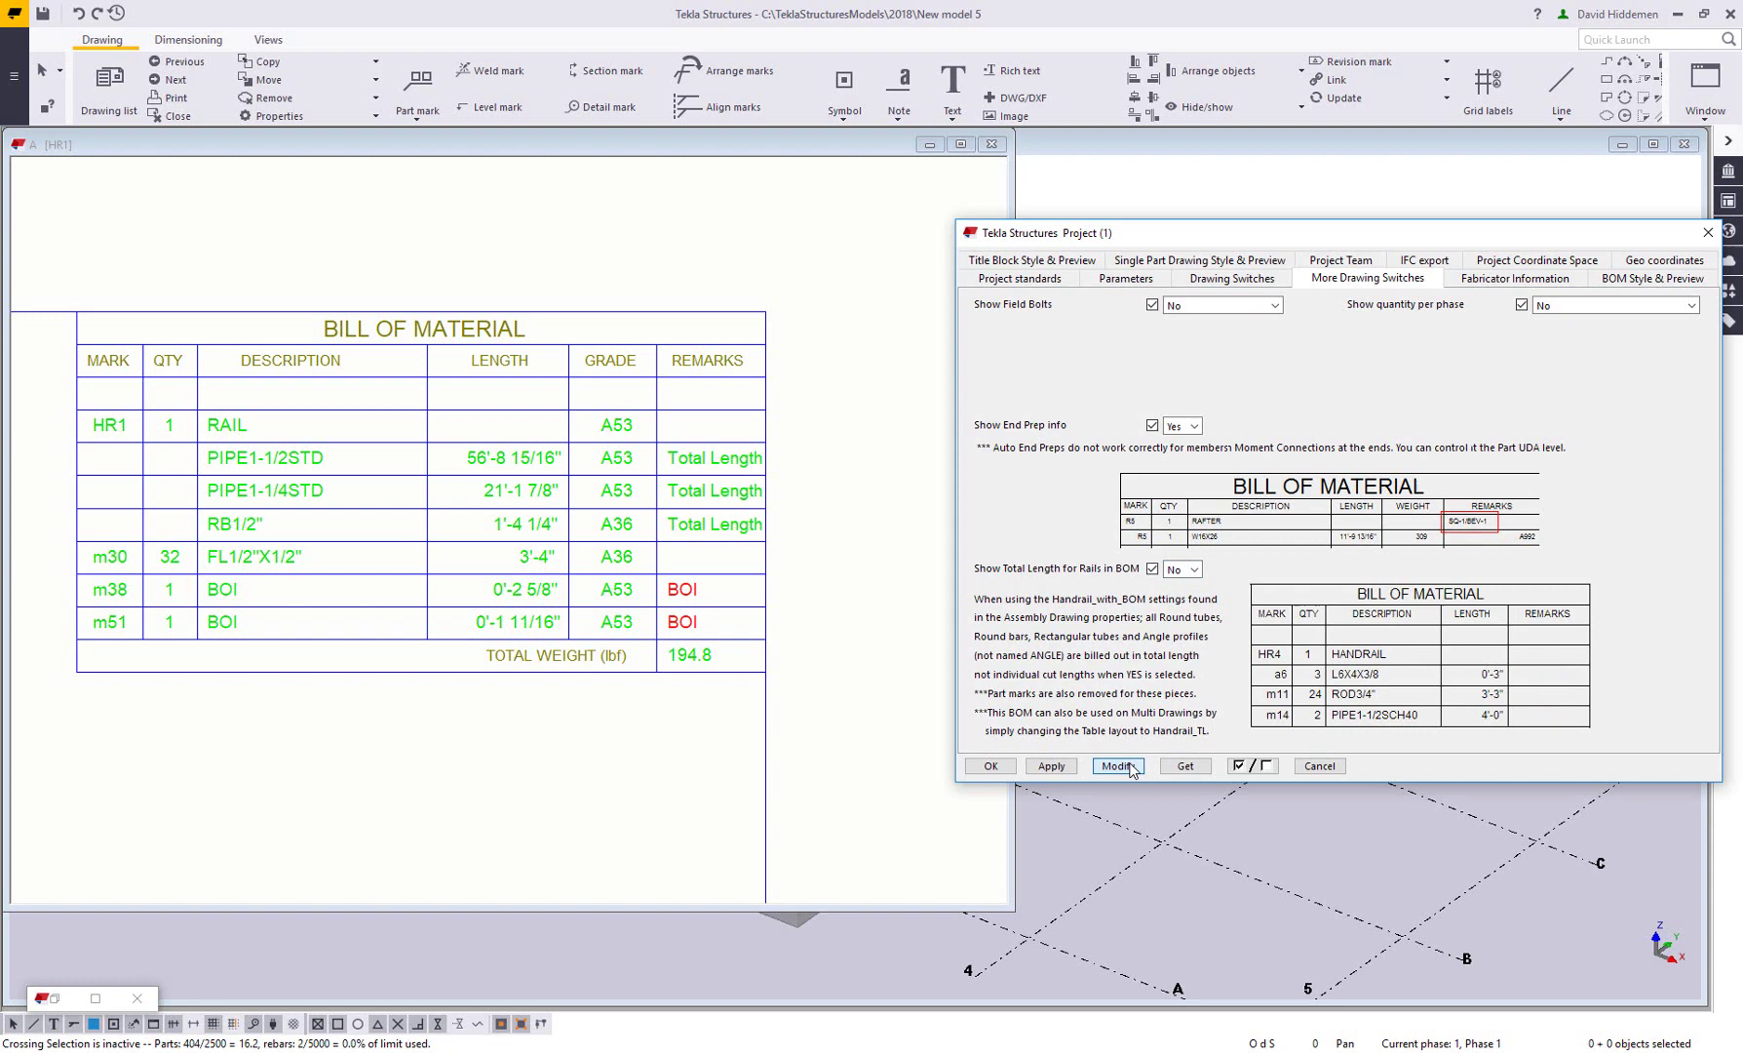
- Reopen the HR1 drawing and inspect its BOM showing individual pipe lengths
left_click(125, 121)
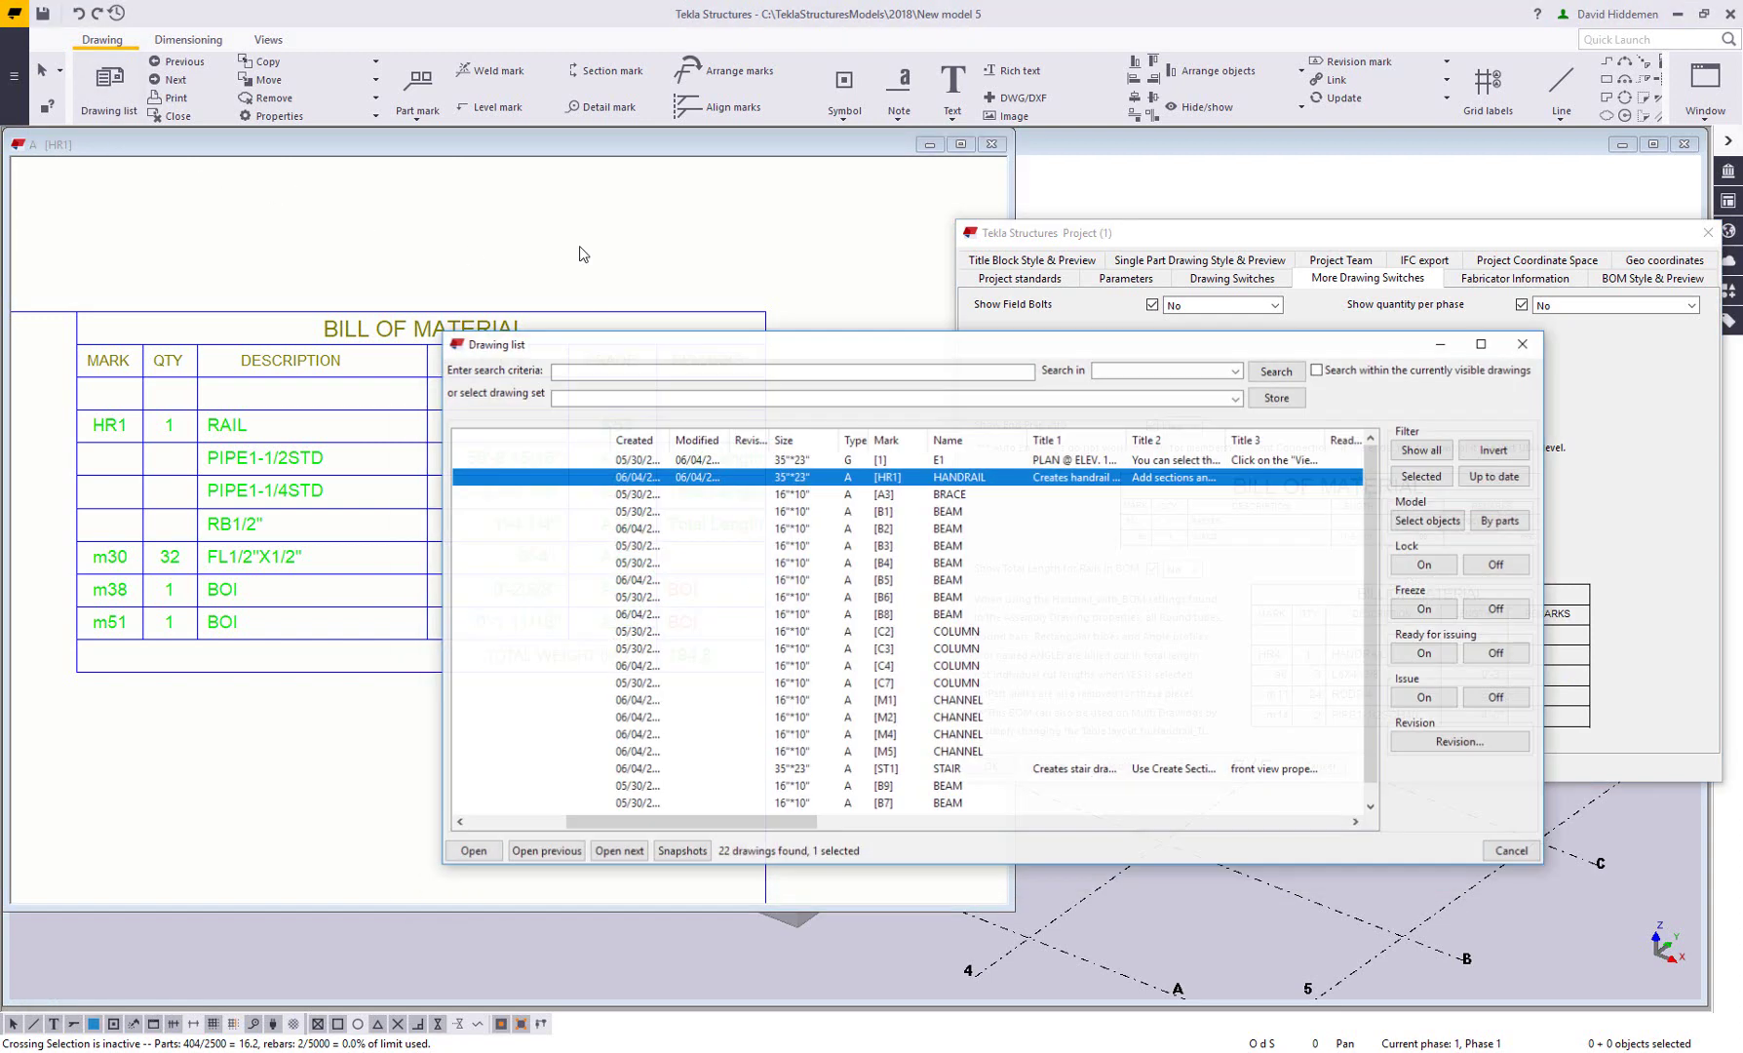
double_click(1063, 469)
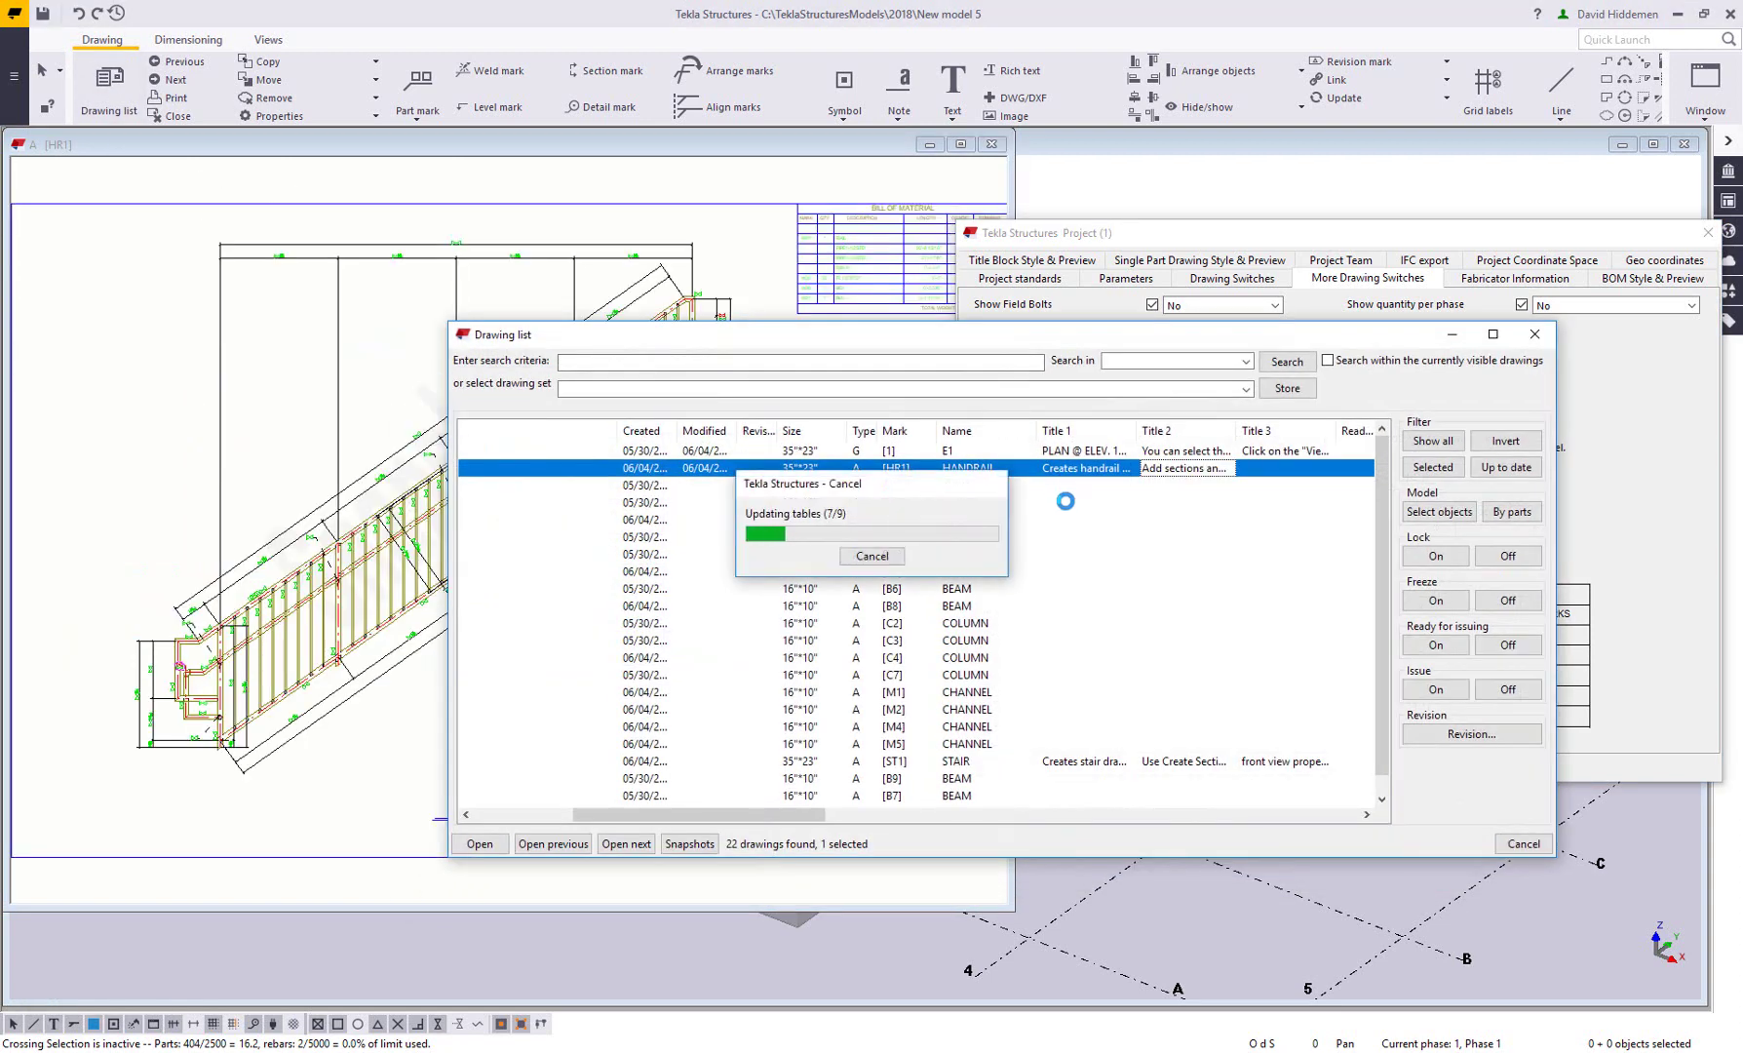
left_click(1451, 334)
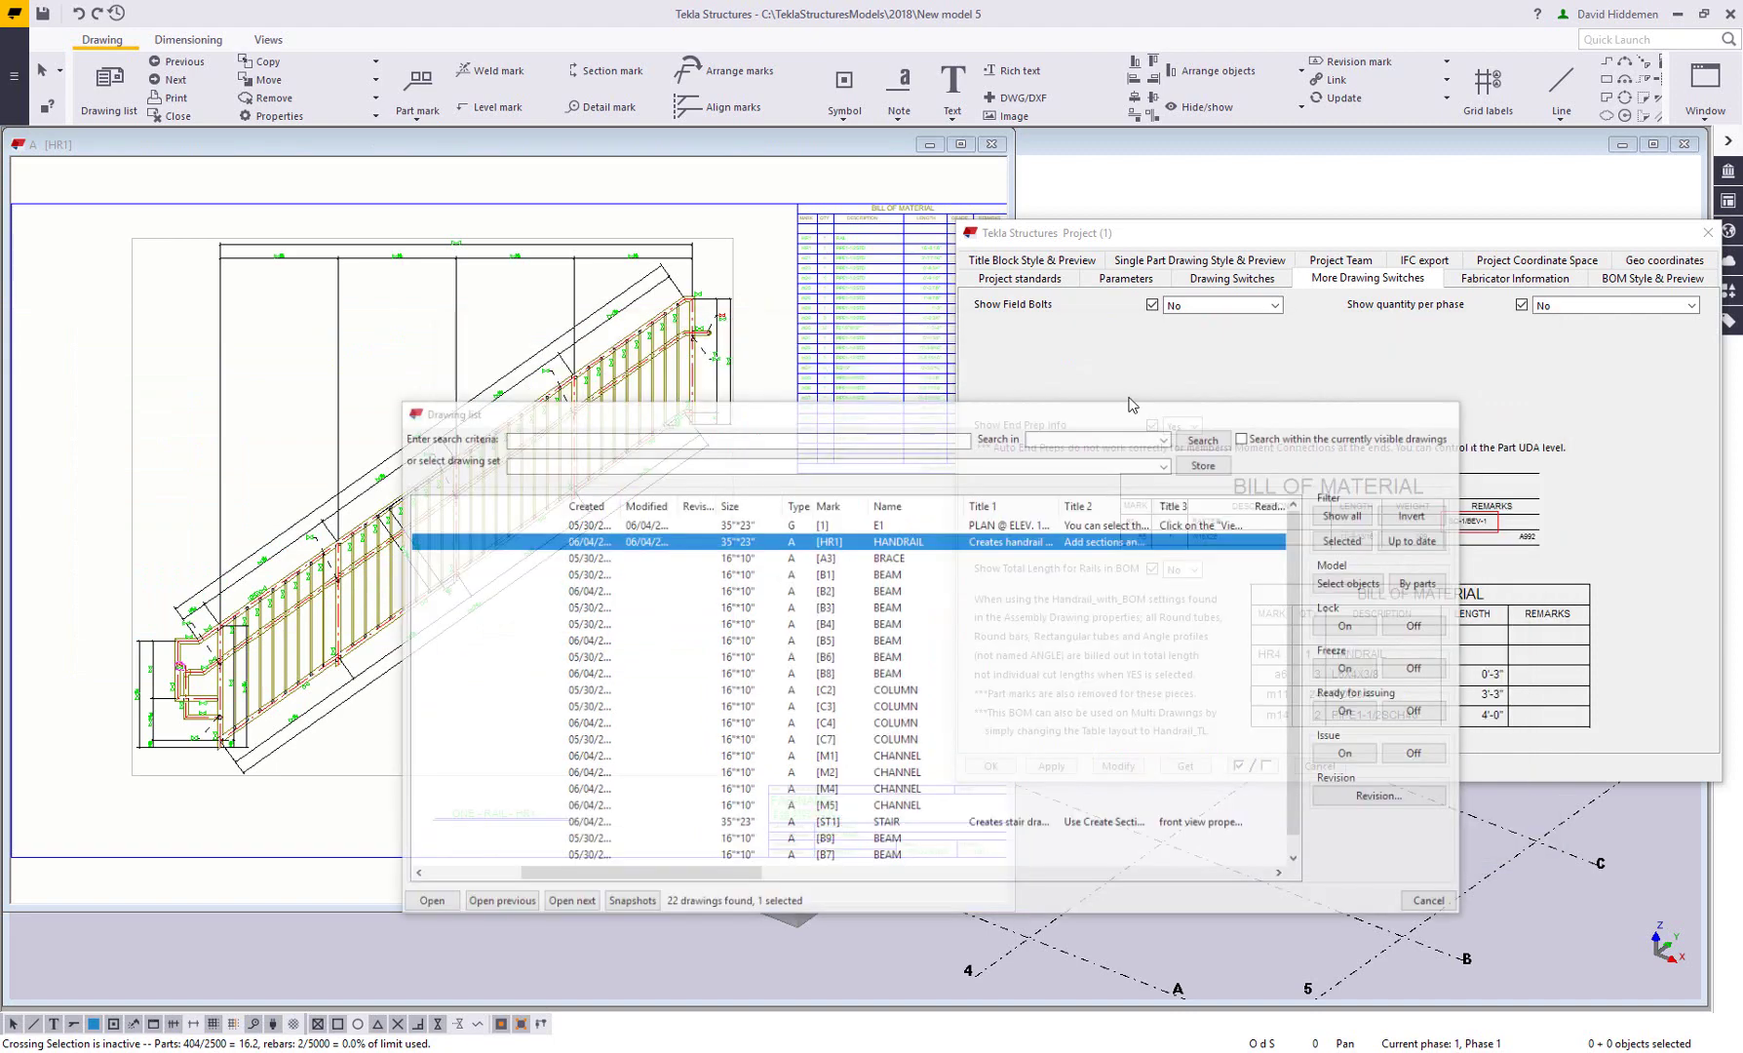
scroll(687, 447, "up", 5)
scroll(687, 447, "up", 1)
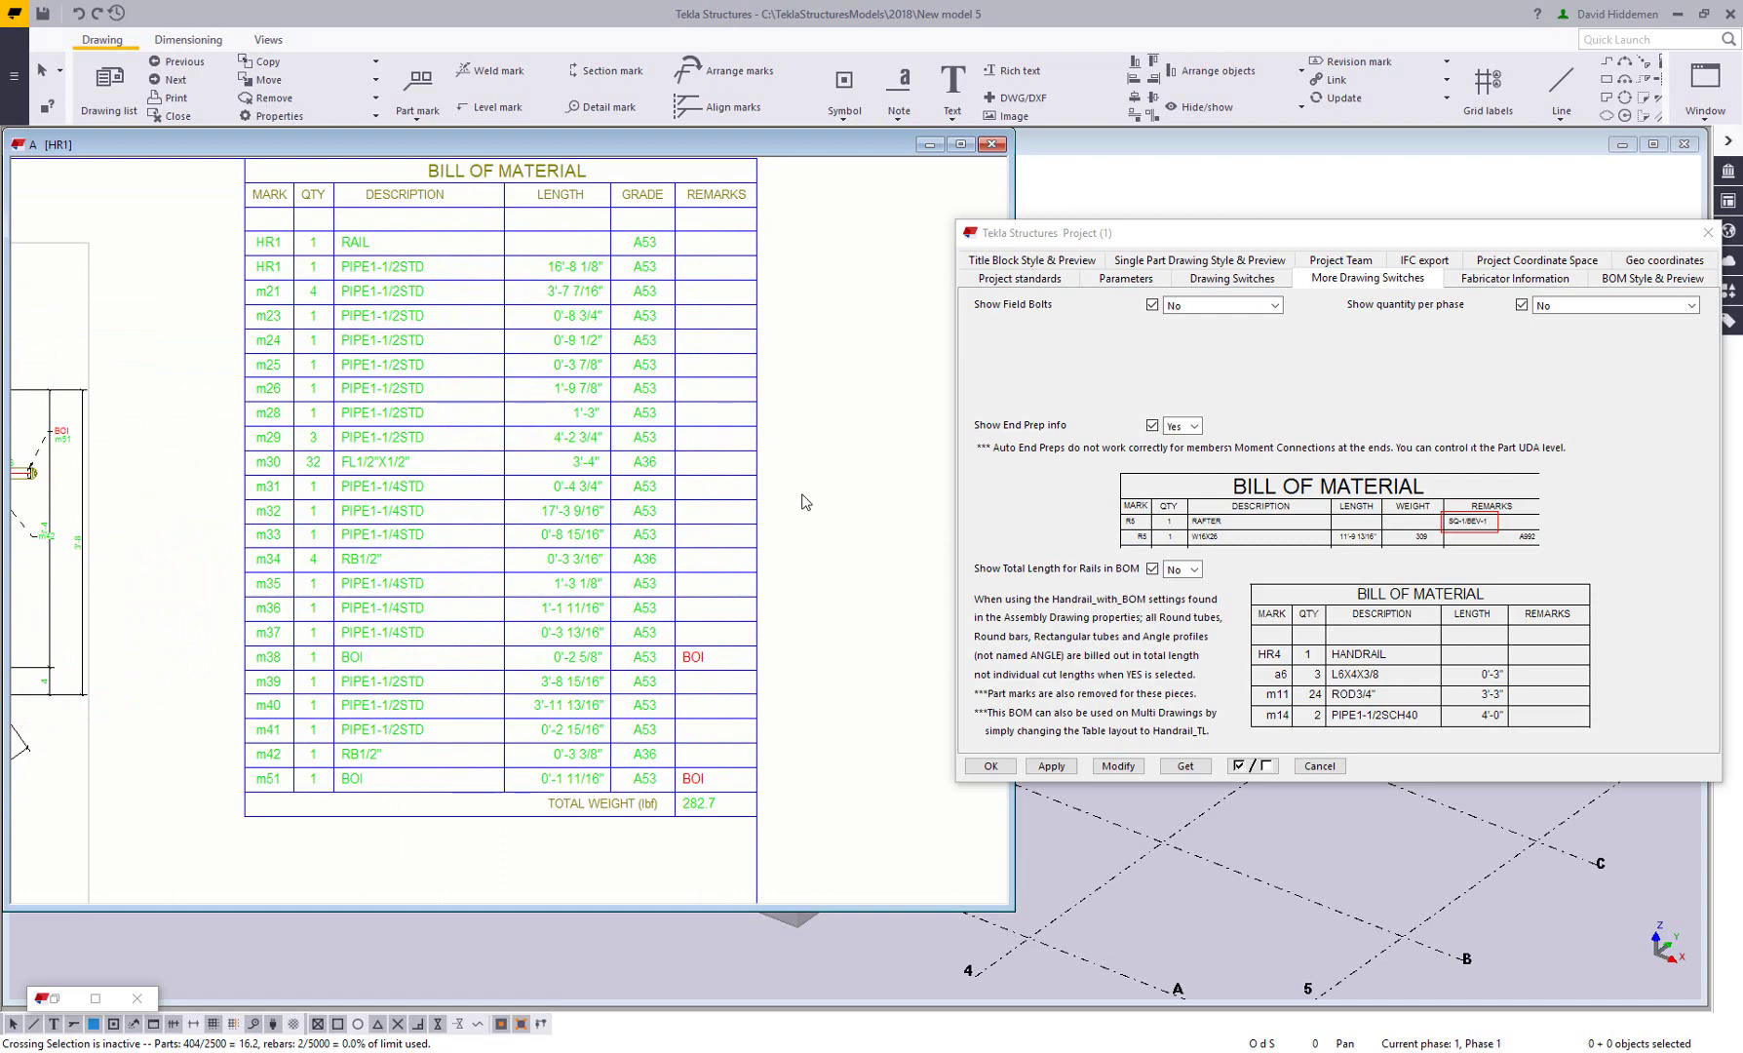
scroll(805, 502, "down", 4)
mouse_move(628, 439)
middle_mouse_down()
mouse_move(641, 431)
mouse_move(739, 596)
middle_mouse_up()
scroll(739, 597, "down", 1)
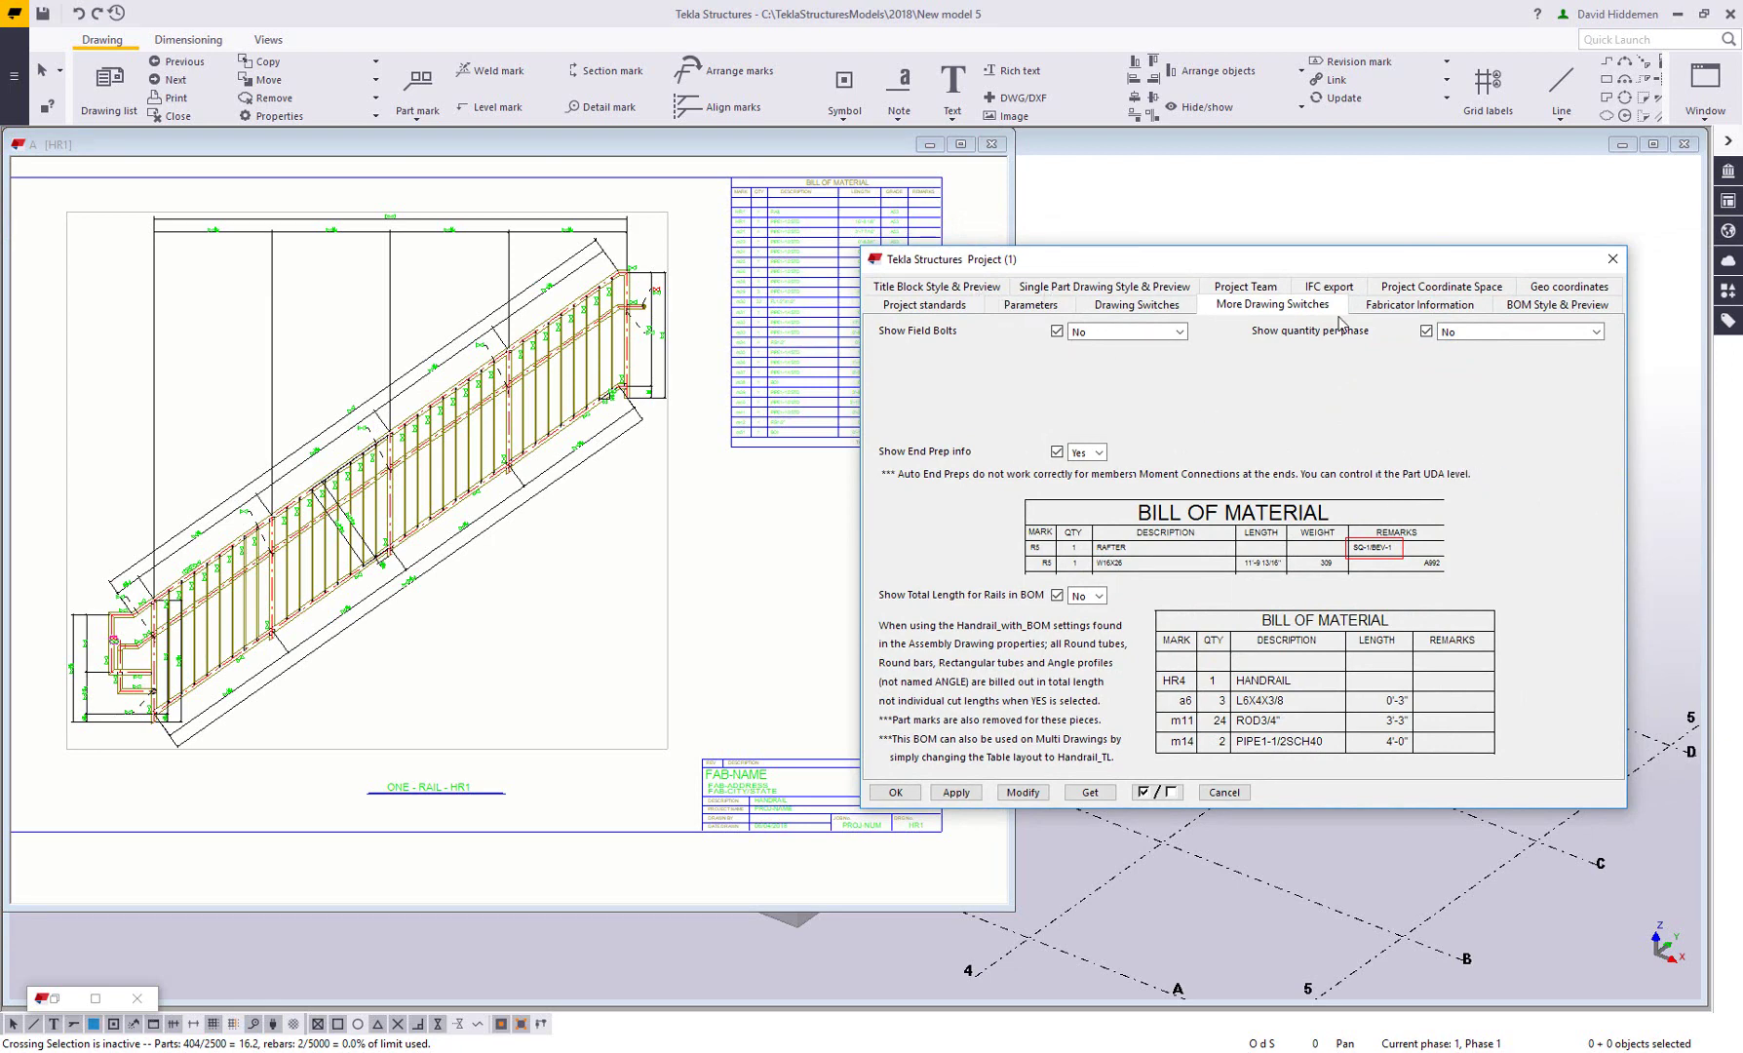
- Keep the BOM style at Style1 and apply the Style4 title block to the project
left_click(1552, 306)
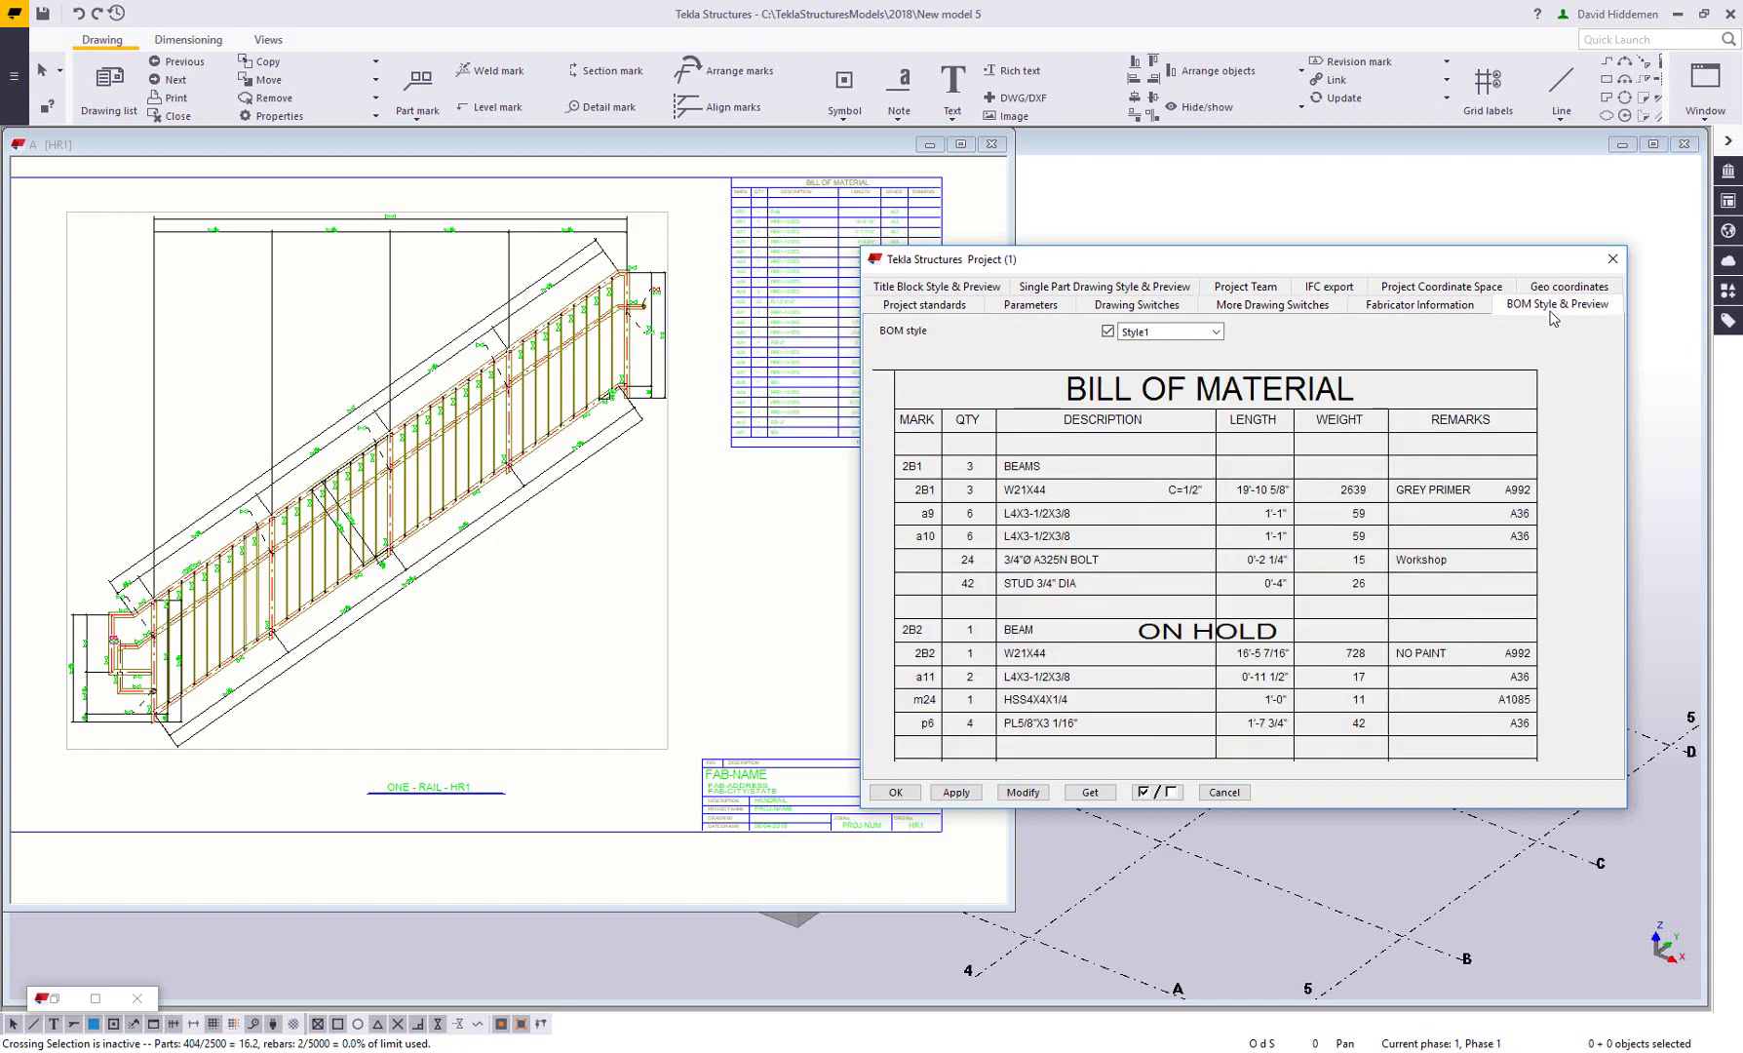
left_click(1216, 332)
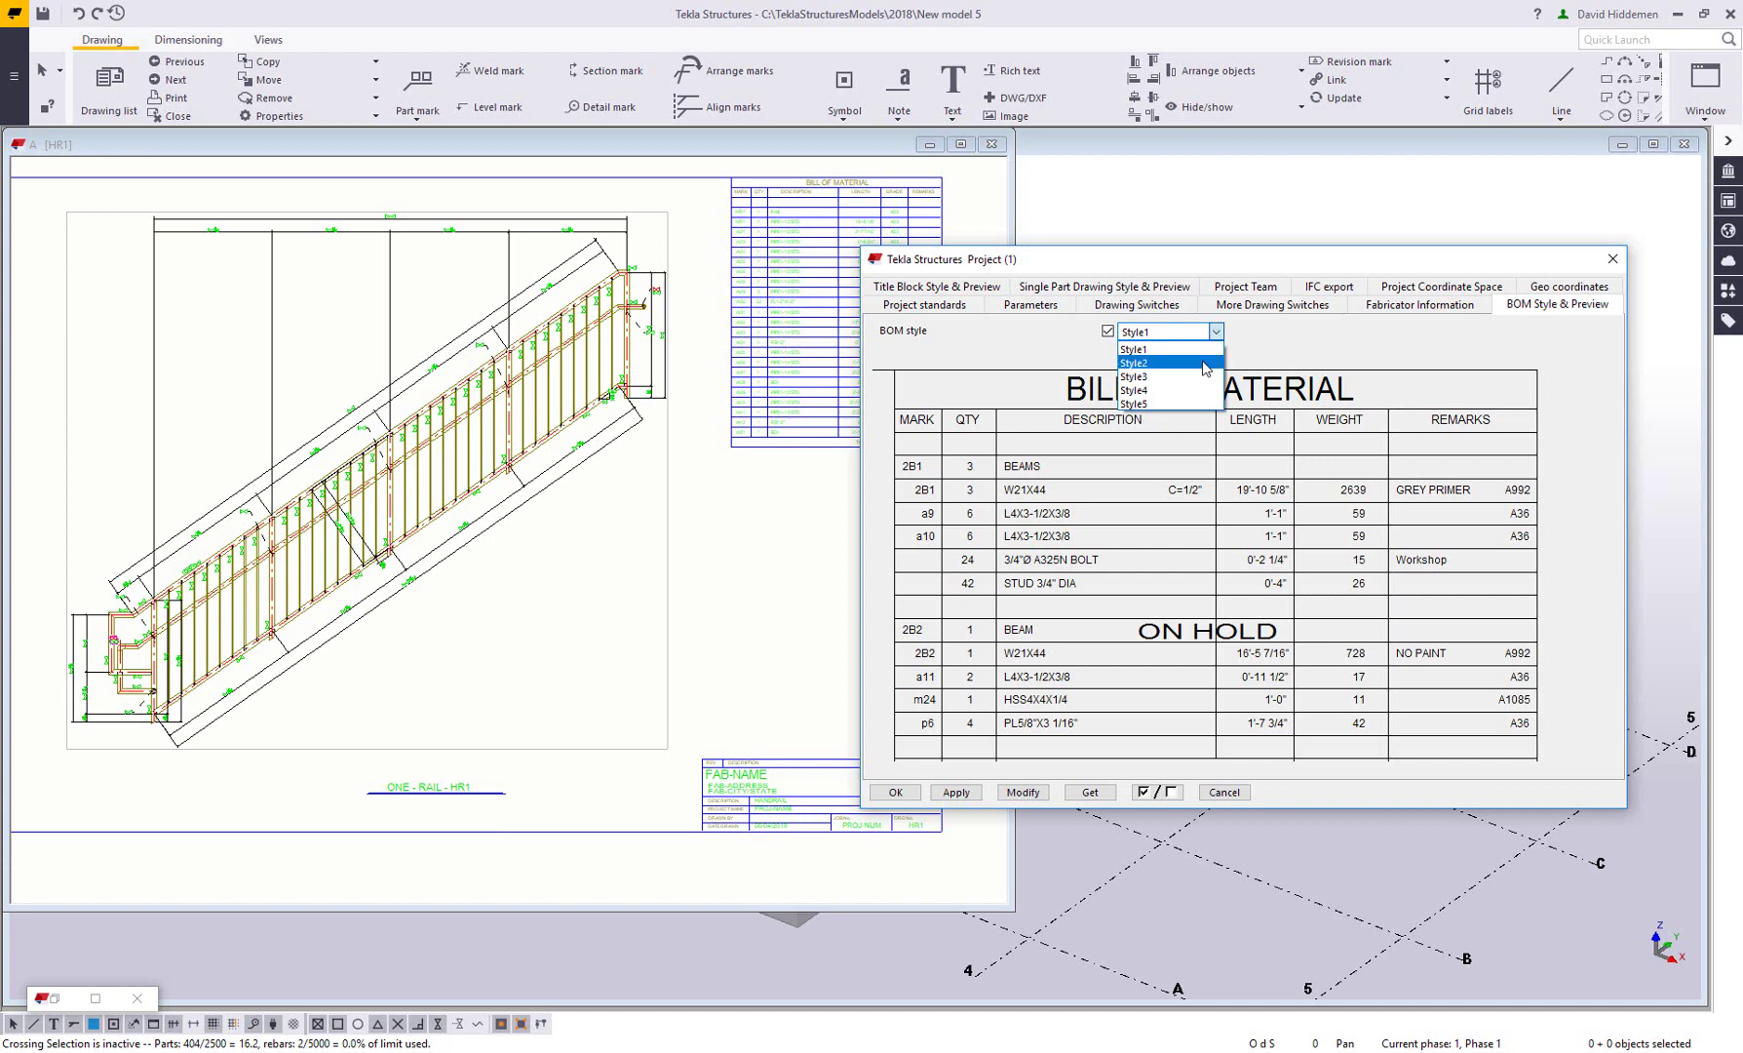
left_click(1303, 349)
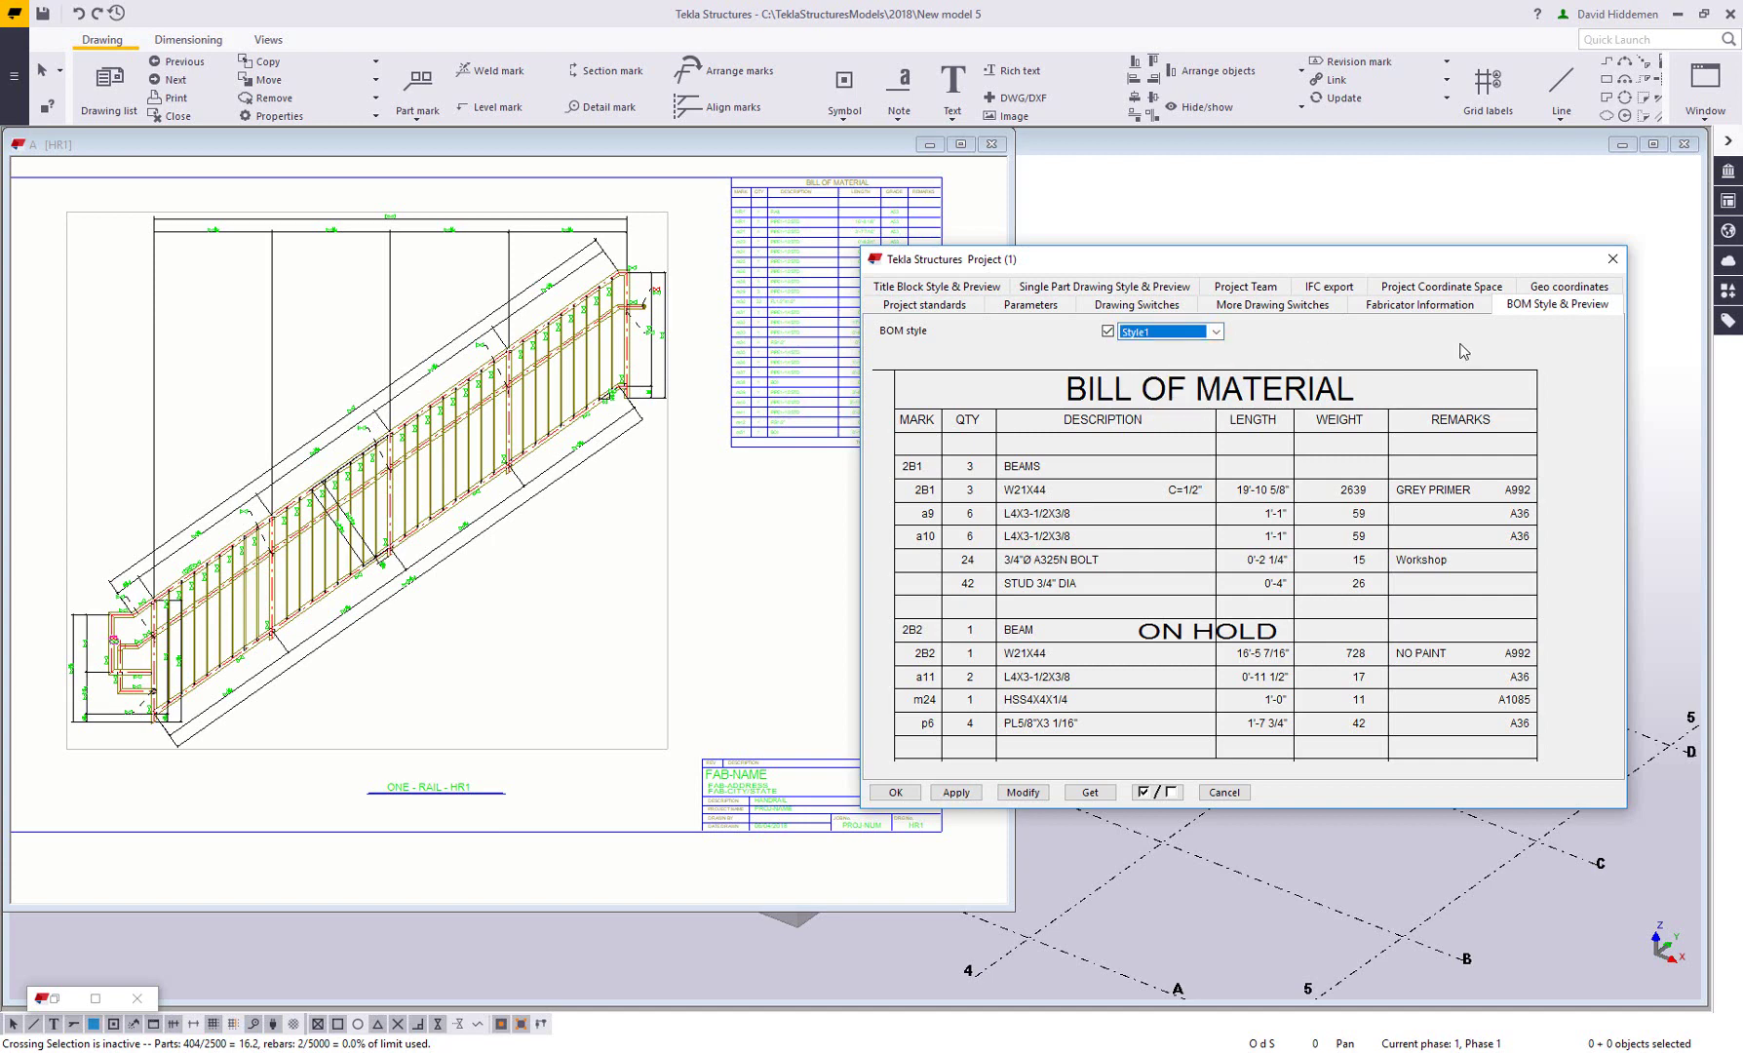
left_click(945, 289)
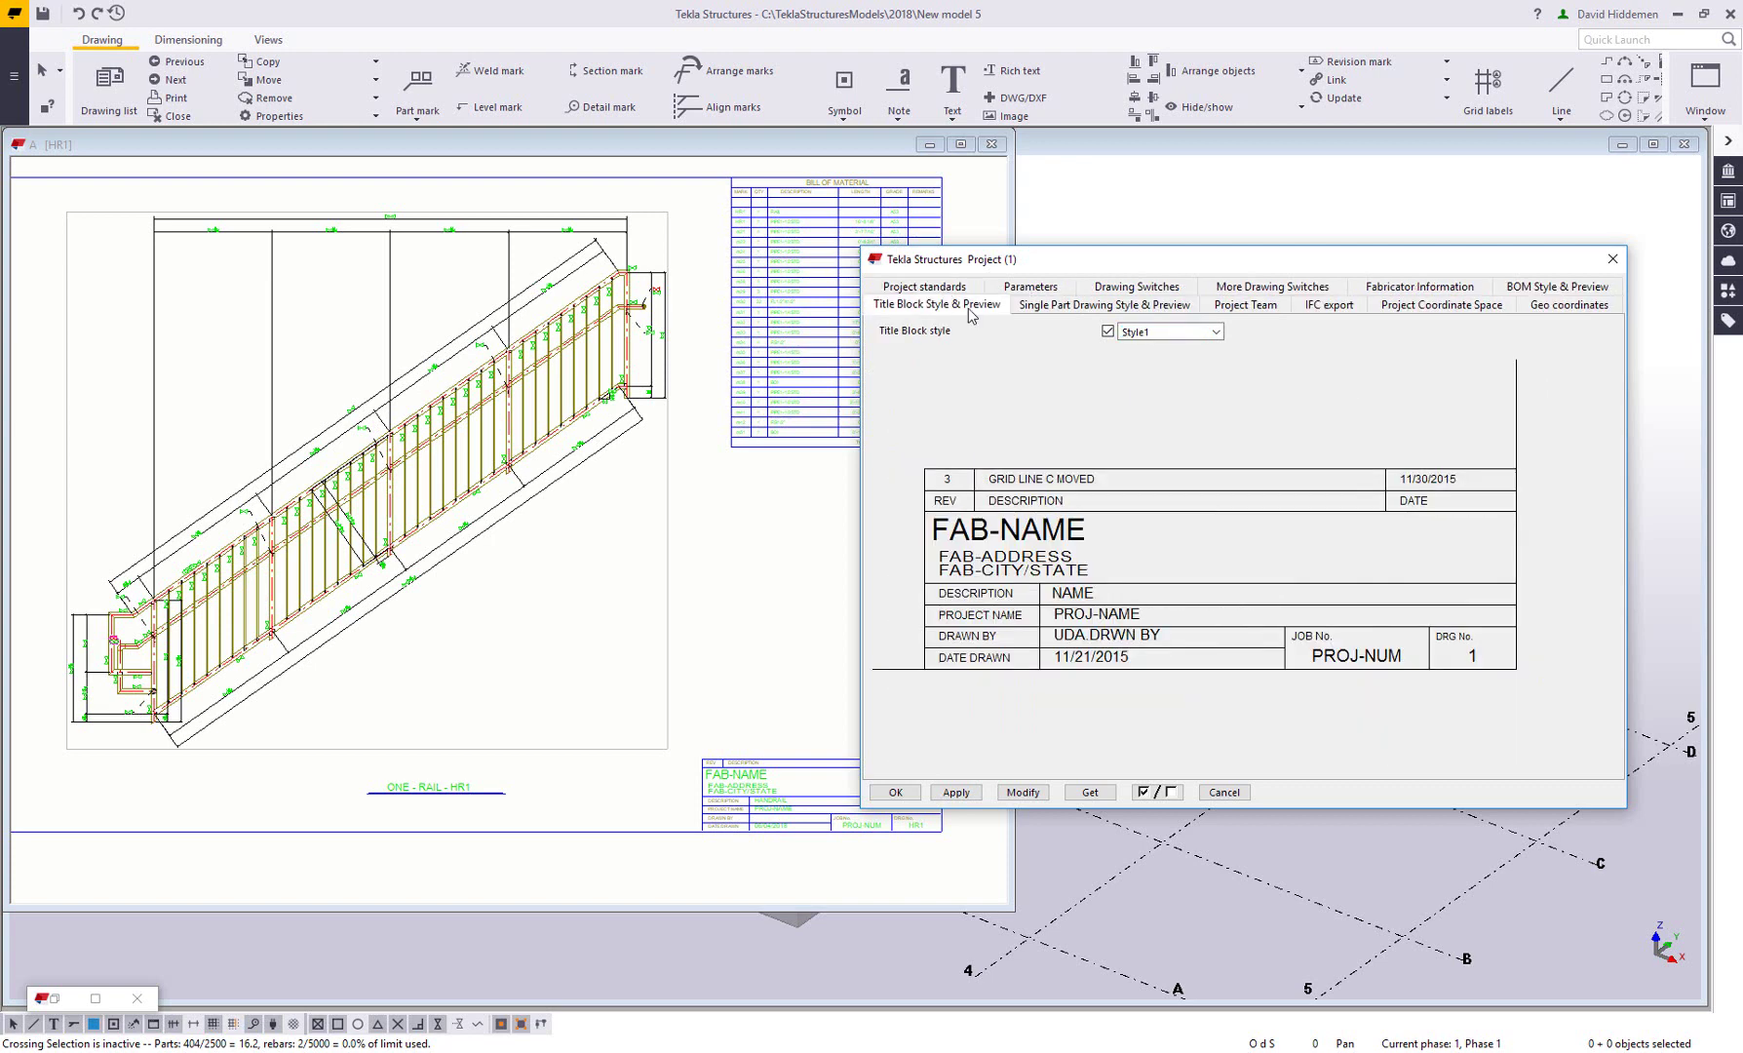
left_click(1215, 336)
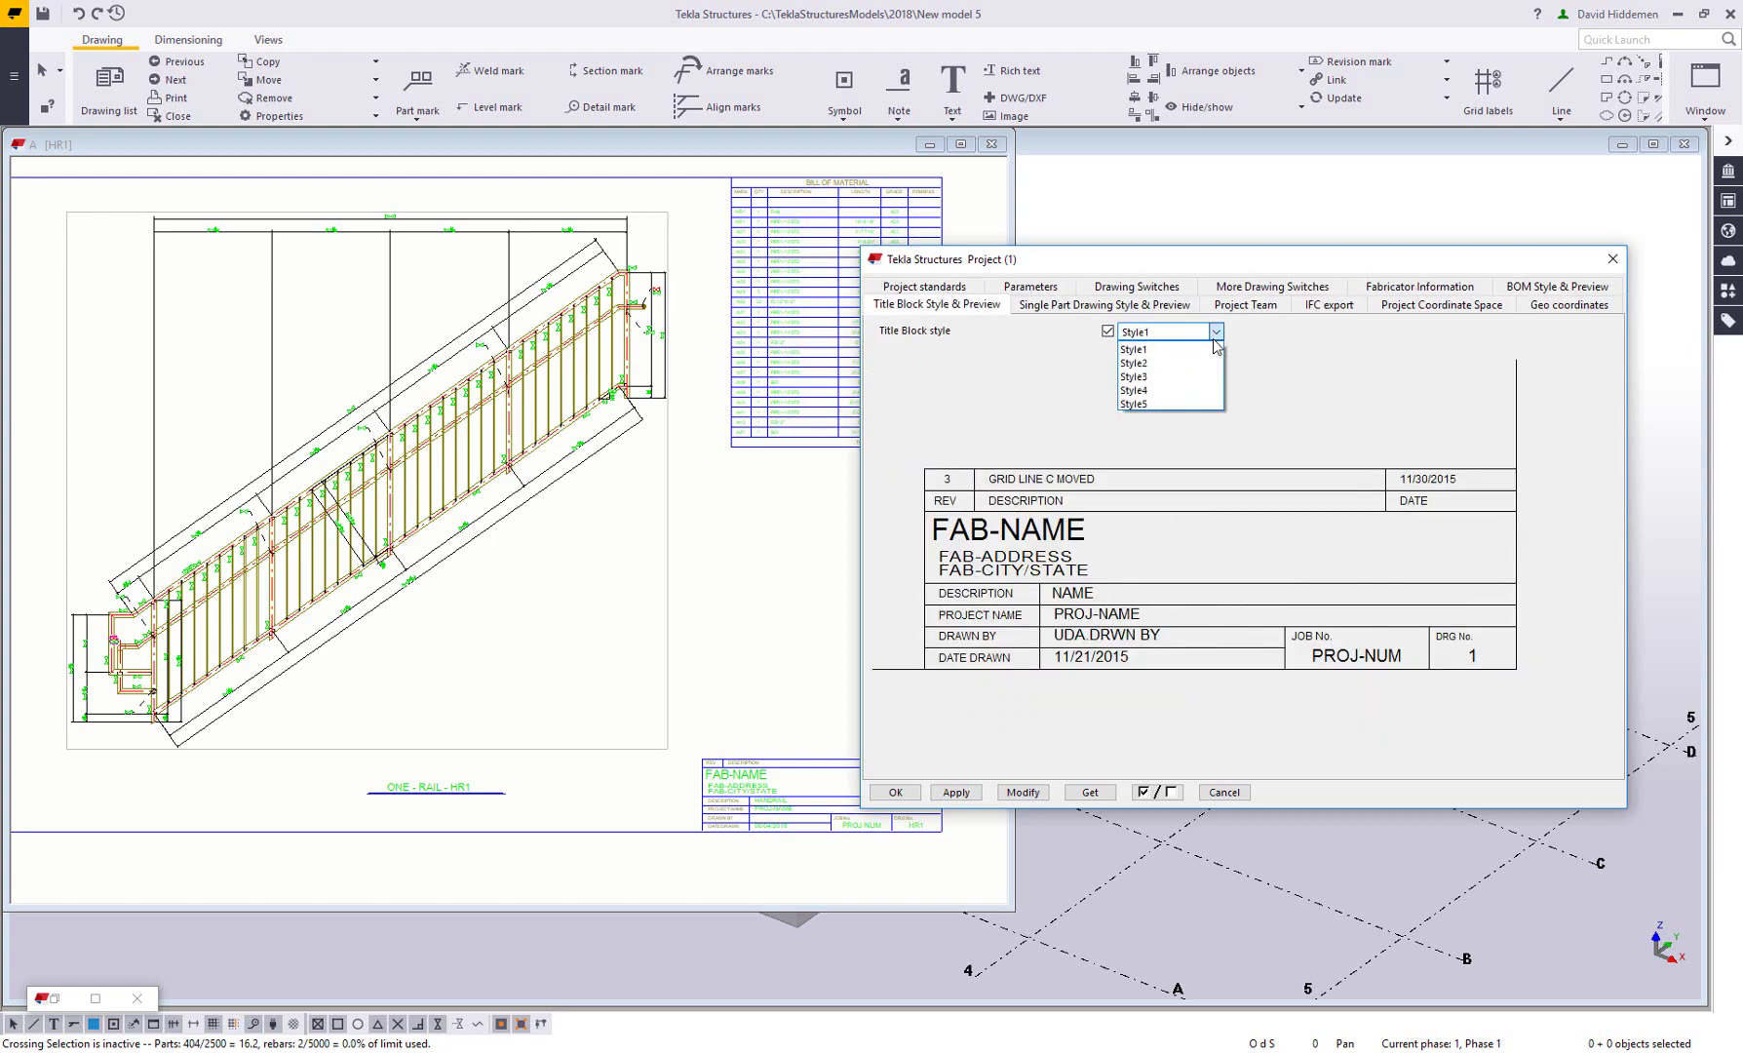
left_click(1186, 390)
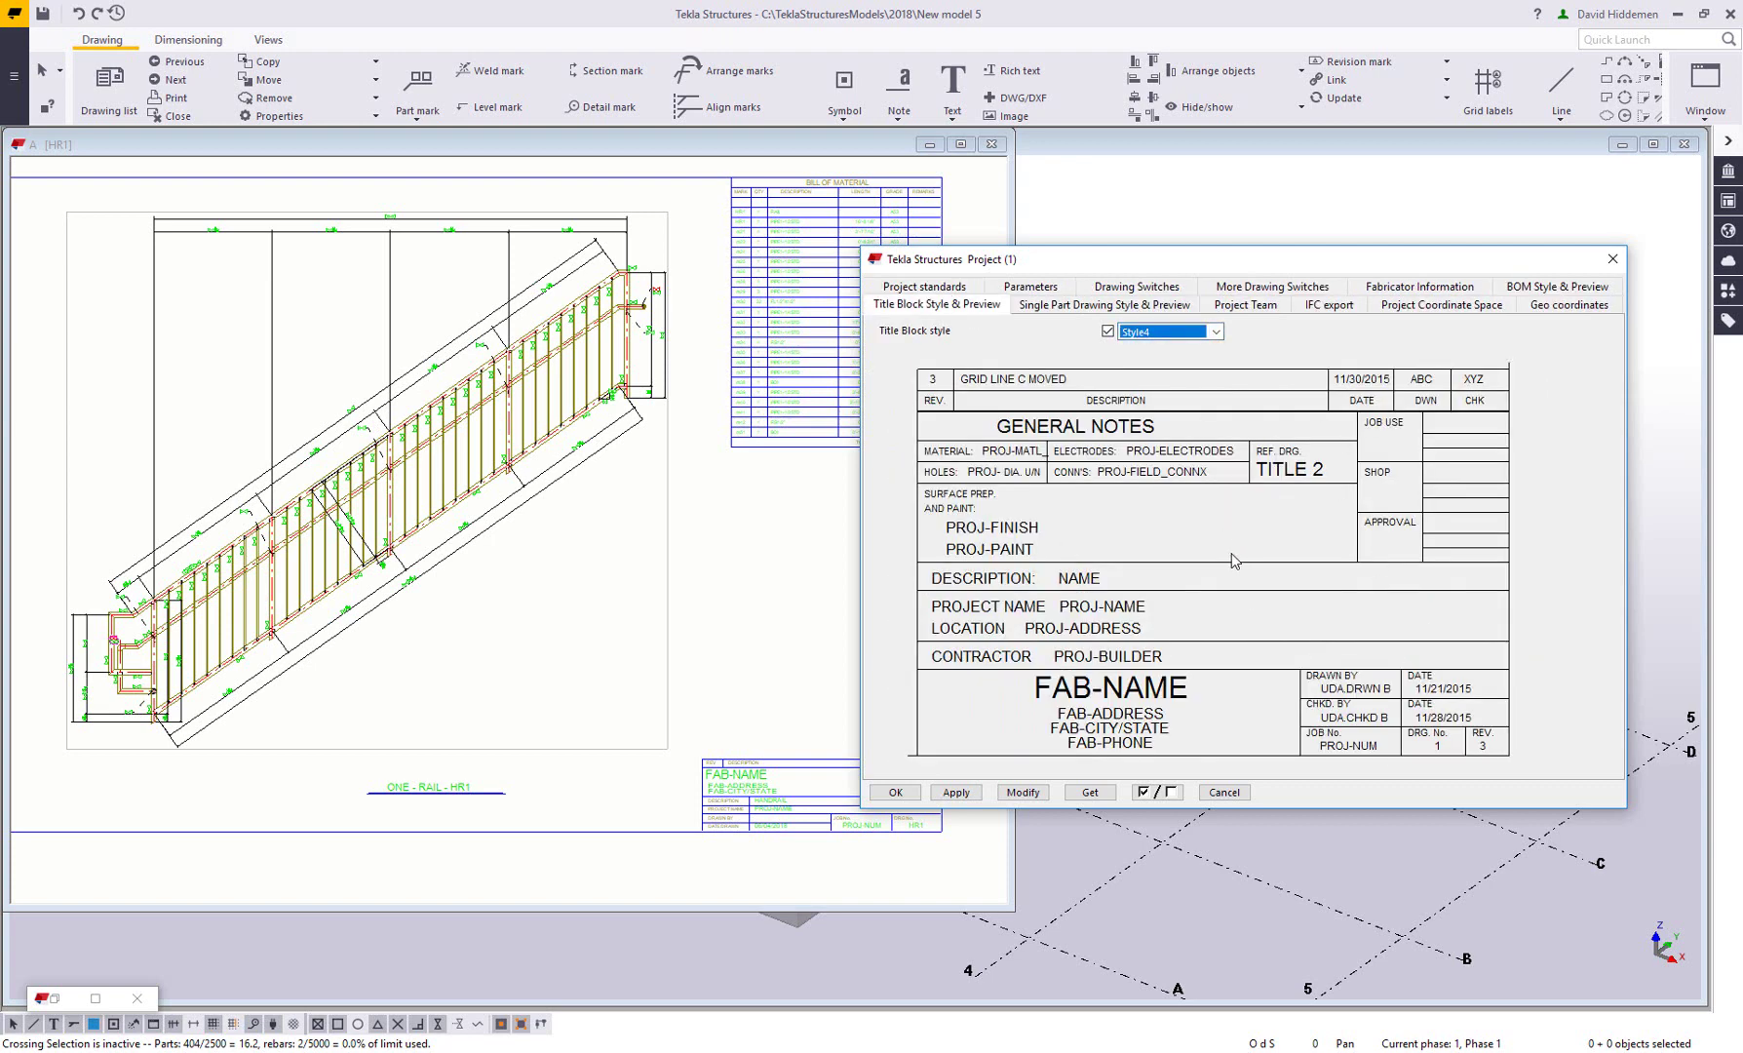
left_click(1024, 795)
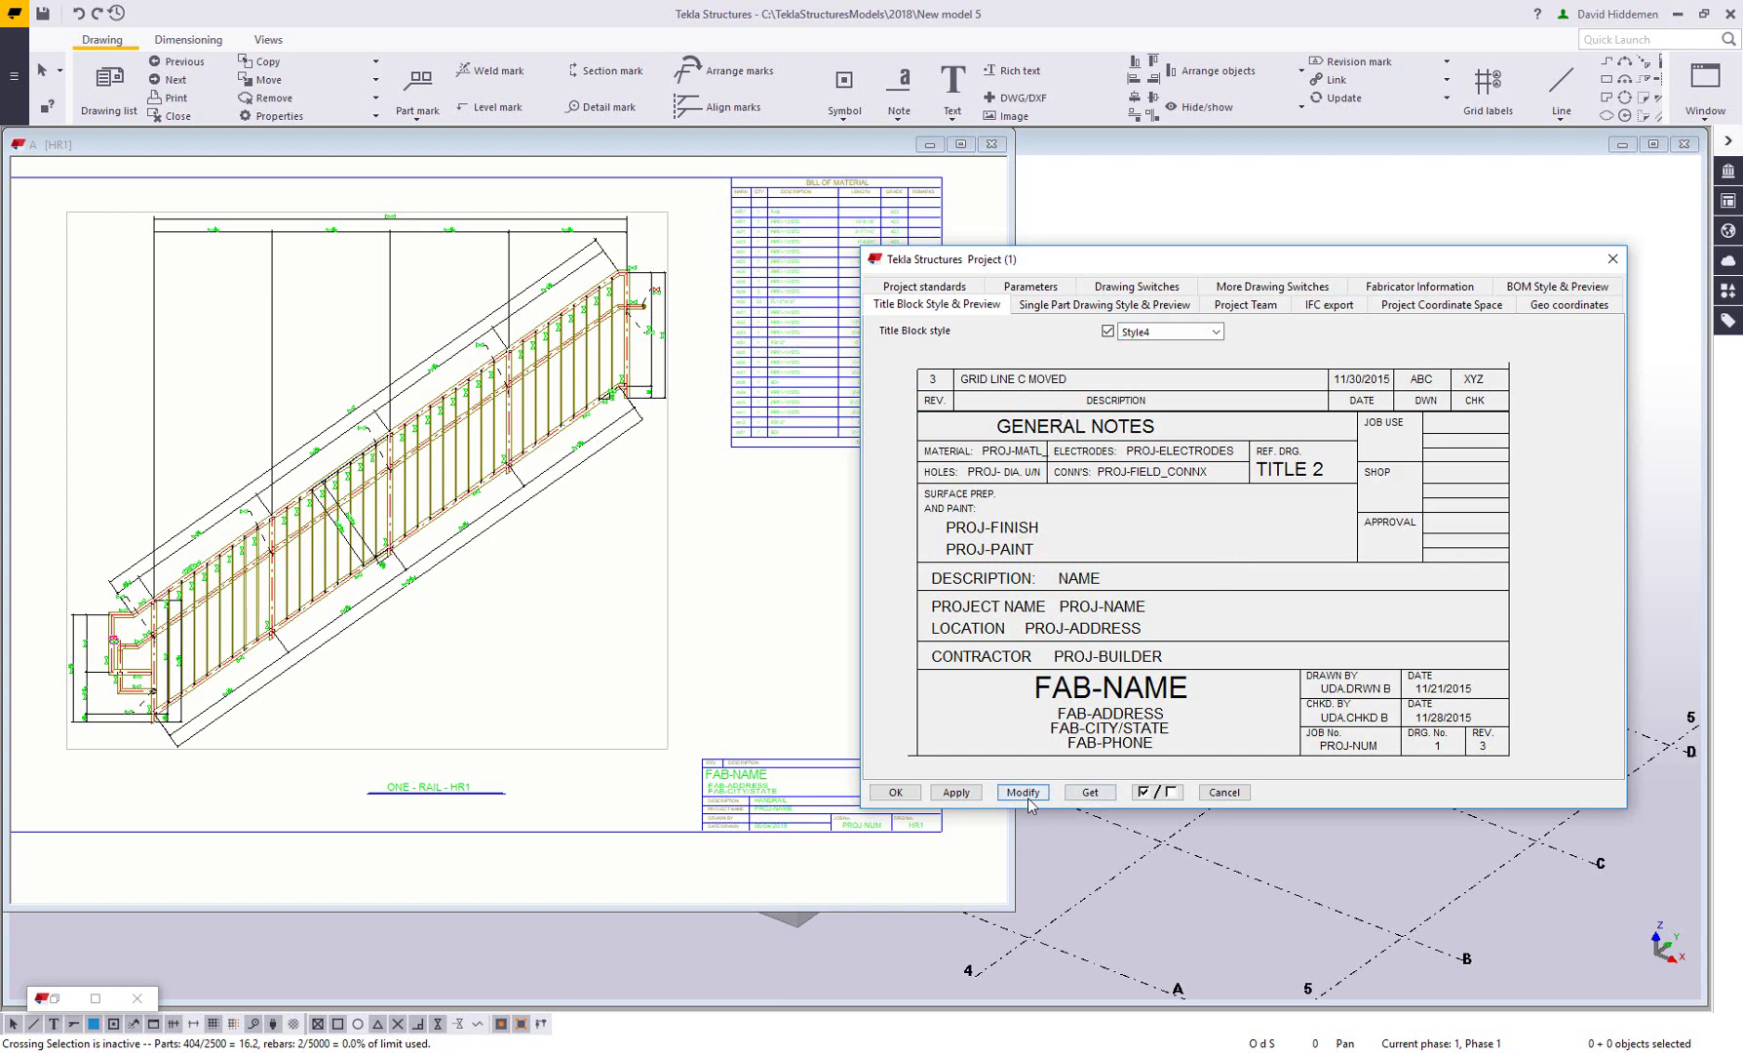
- Check the updated title block on the reloaded HR1 drawing, then close the dialog and drawing
left_click(200, 116)
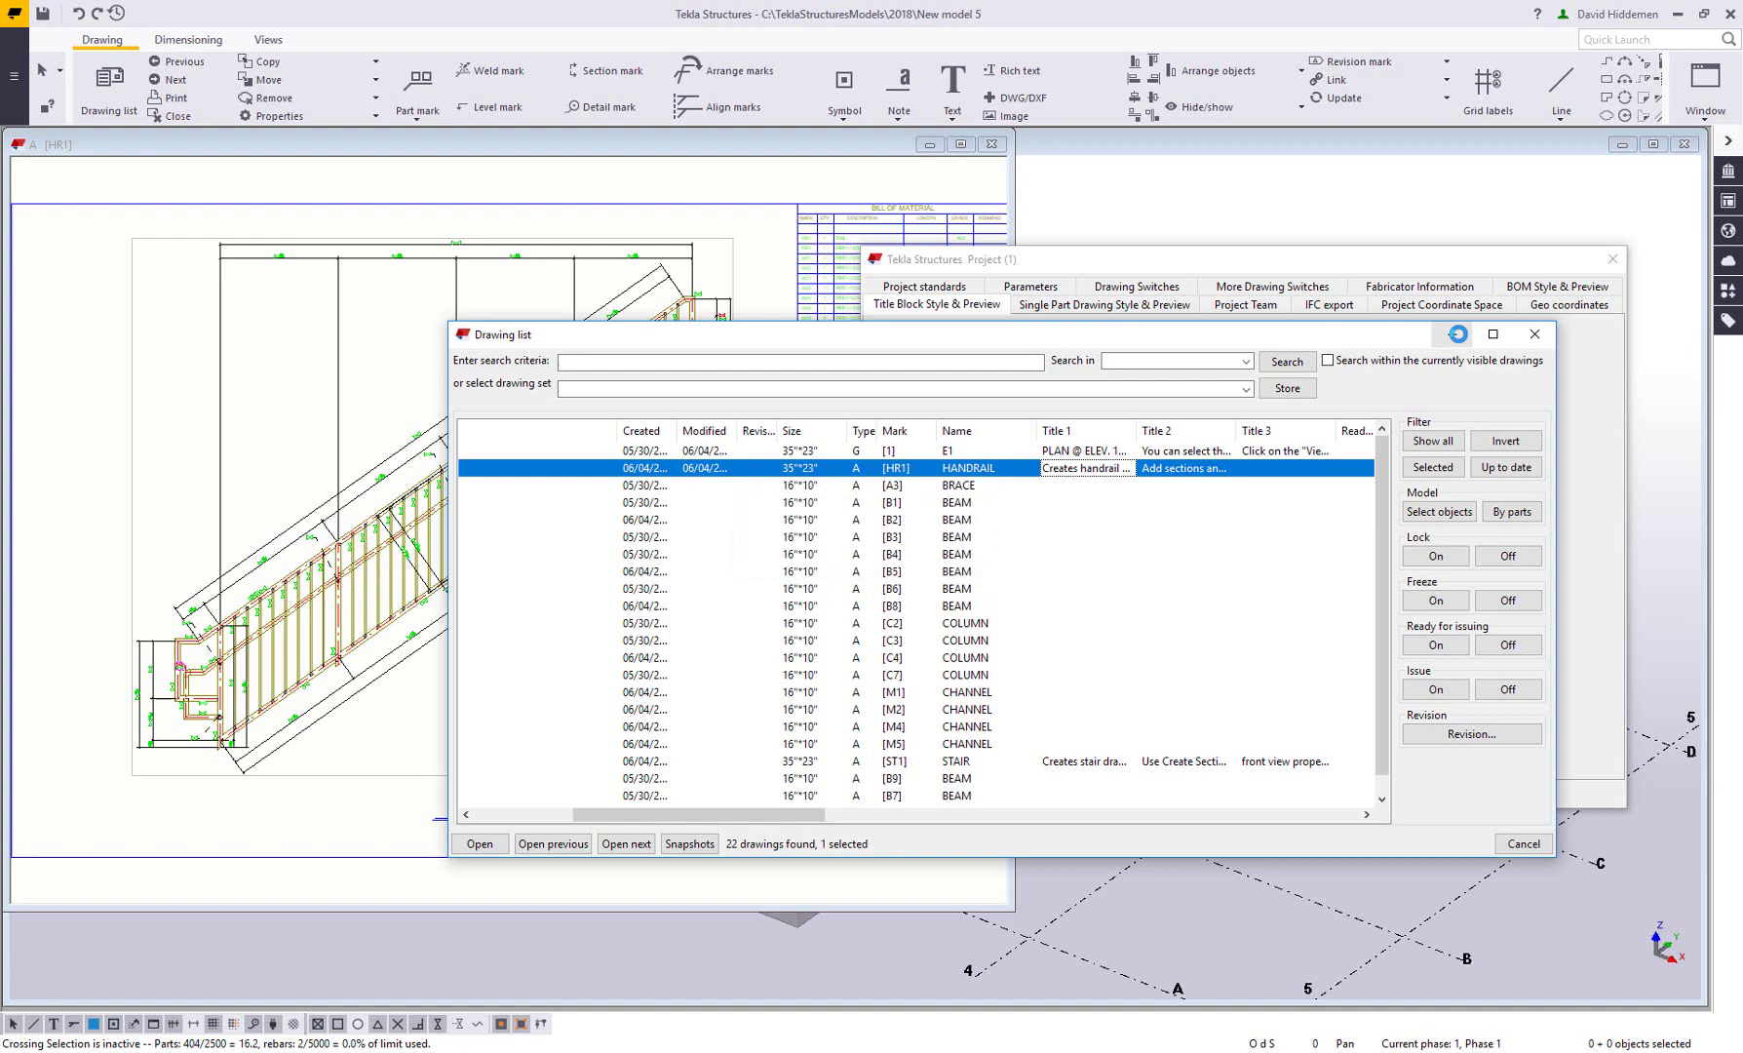
middle_click_drag(511, 391, 806, 630)
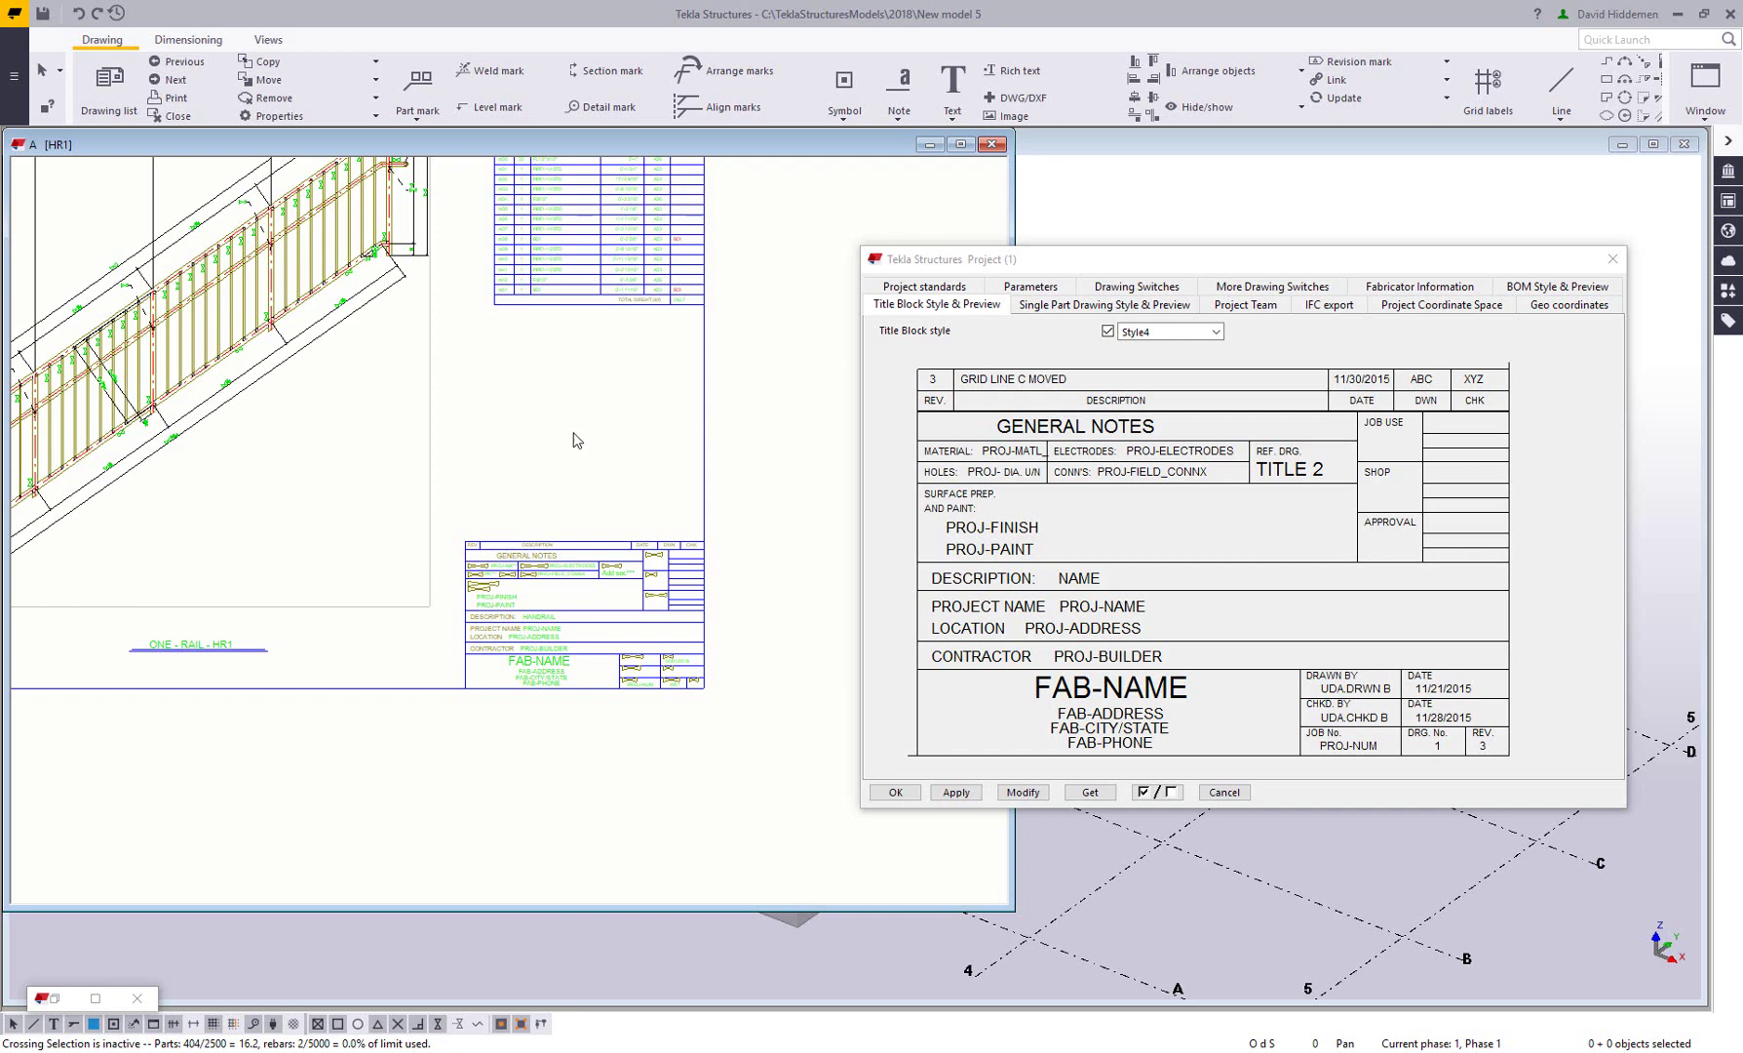
scroll(536, 504, "down", 2)
middle_click_drag(536, 504, 702, 553)
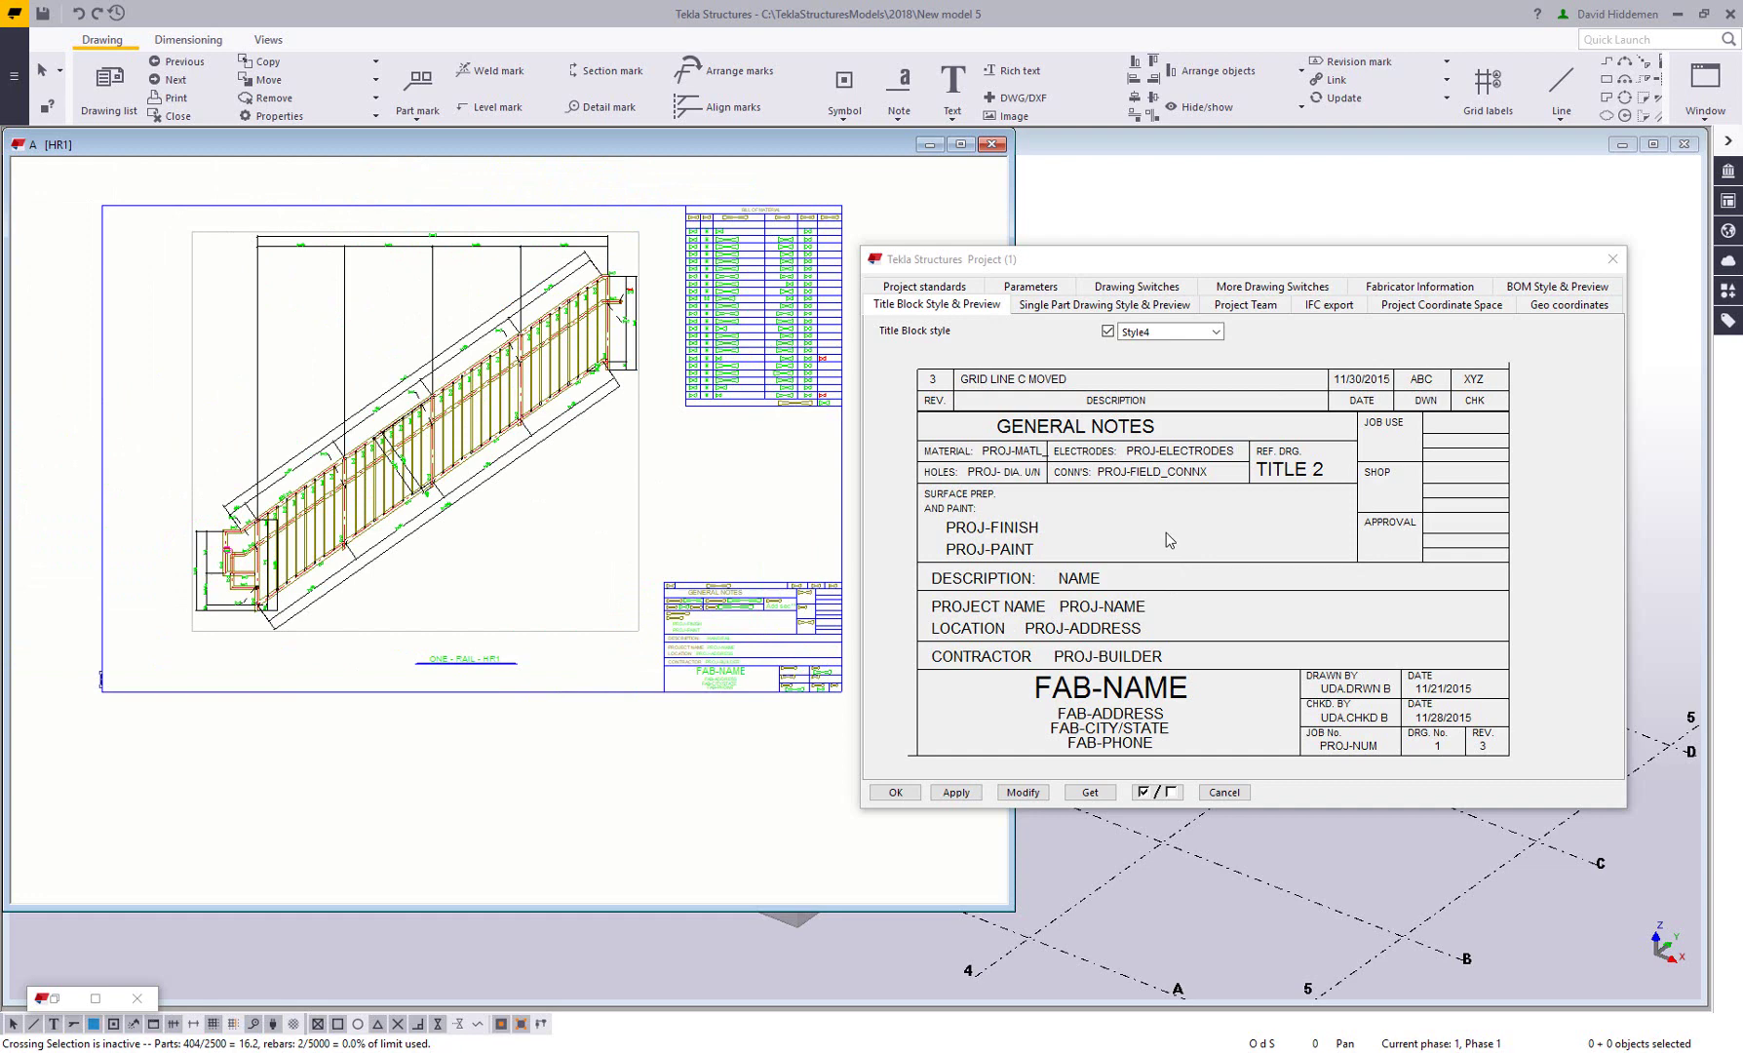
left_click(1622, 257)
left_click(991, 144)
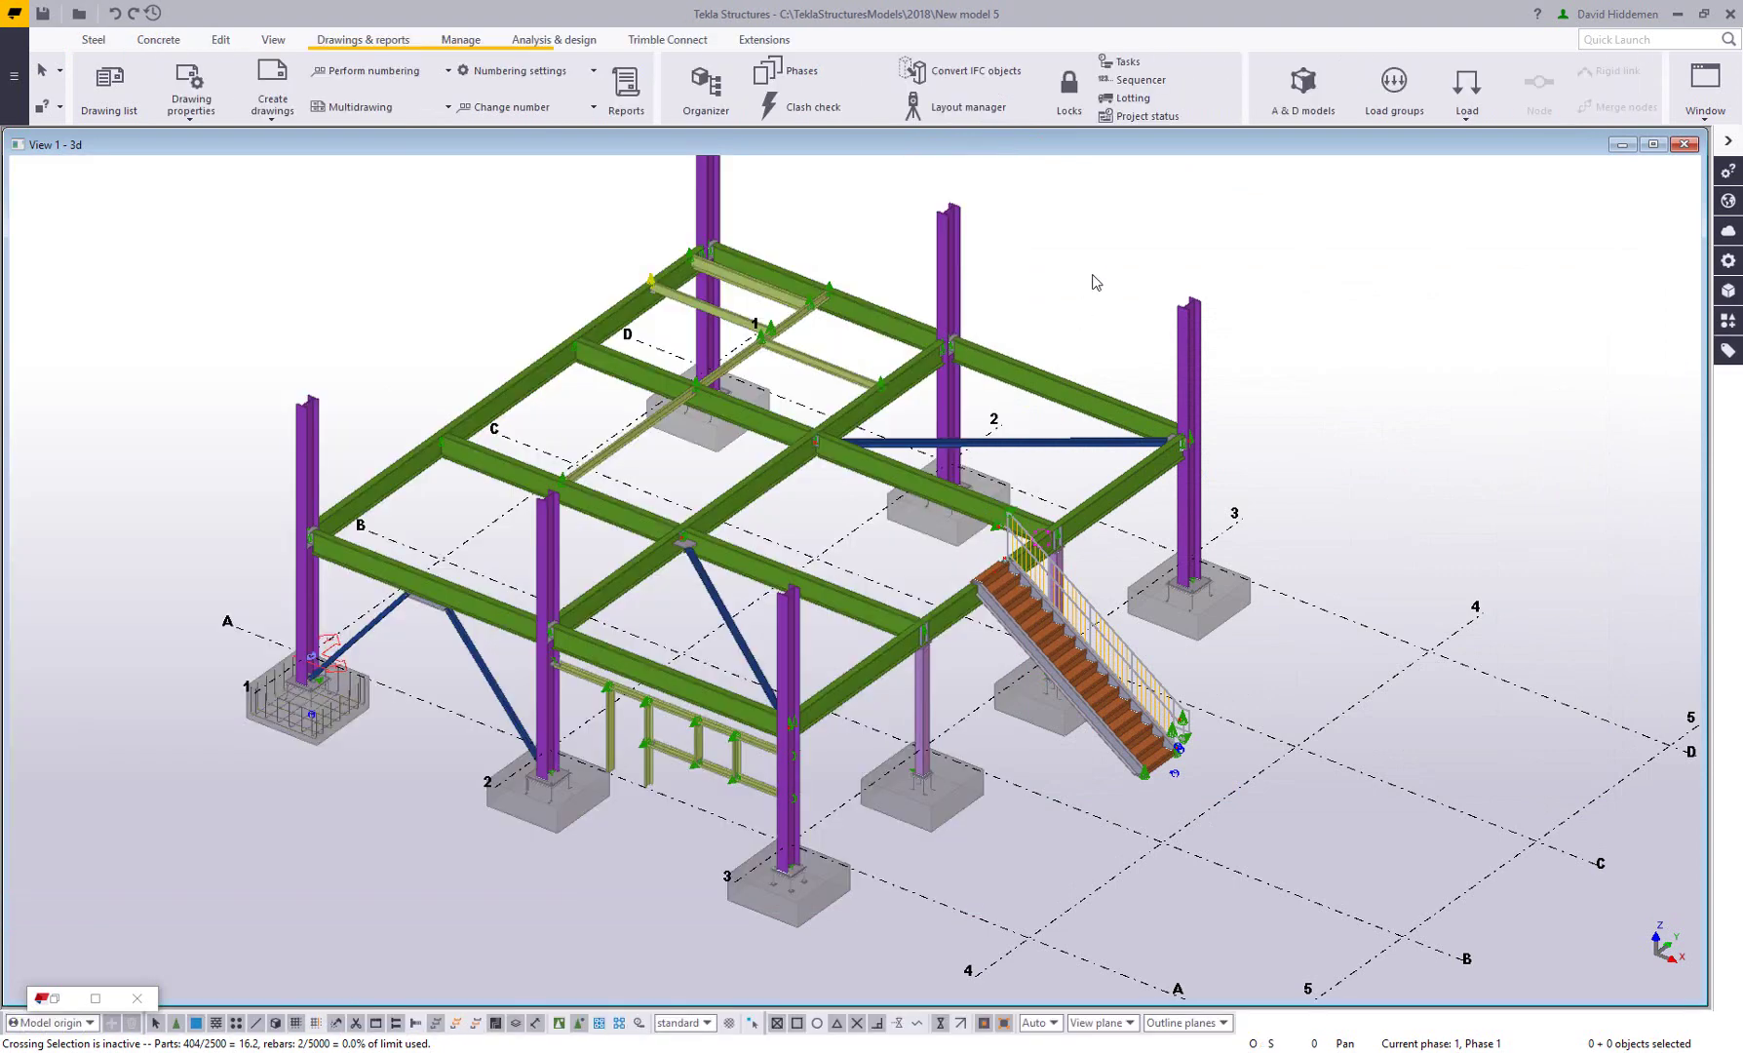
- Select the WT6X15 horizontal brace along gridline 2 and frame it fully in view
middle_click_drag(1093, 280, 962, 320)
scroll(881, 404, "up", 2)
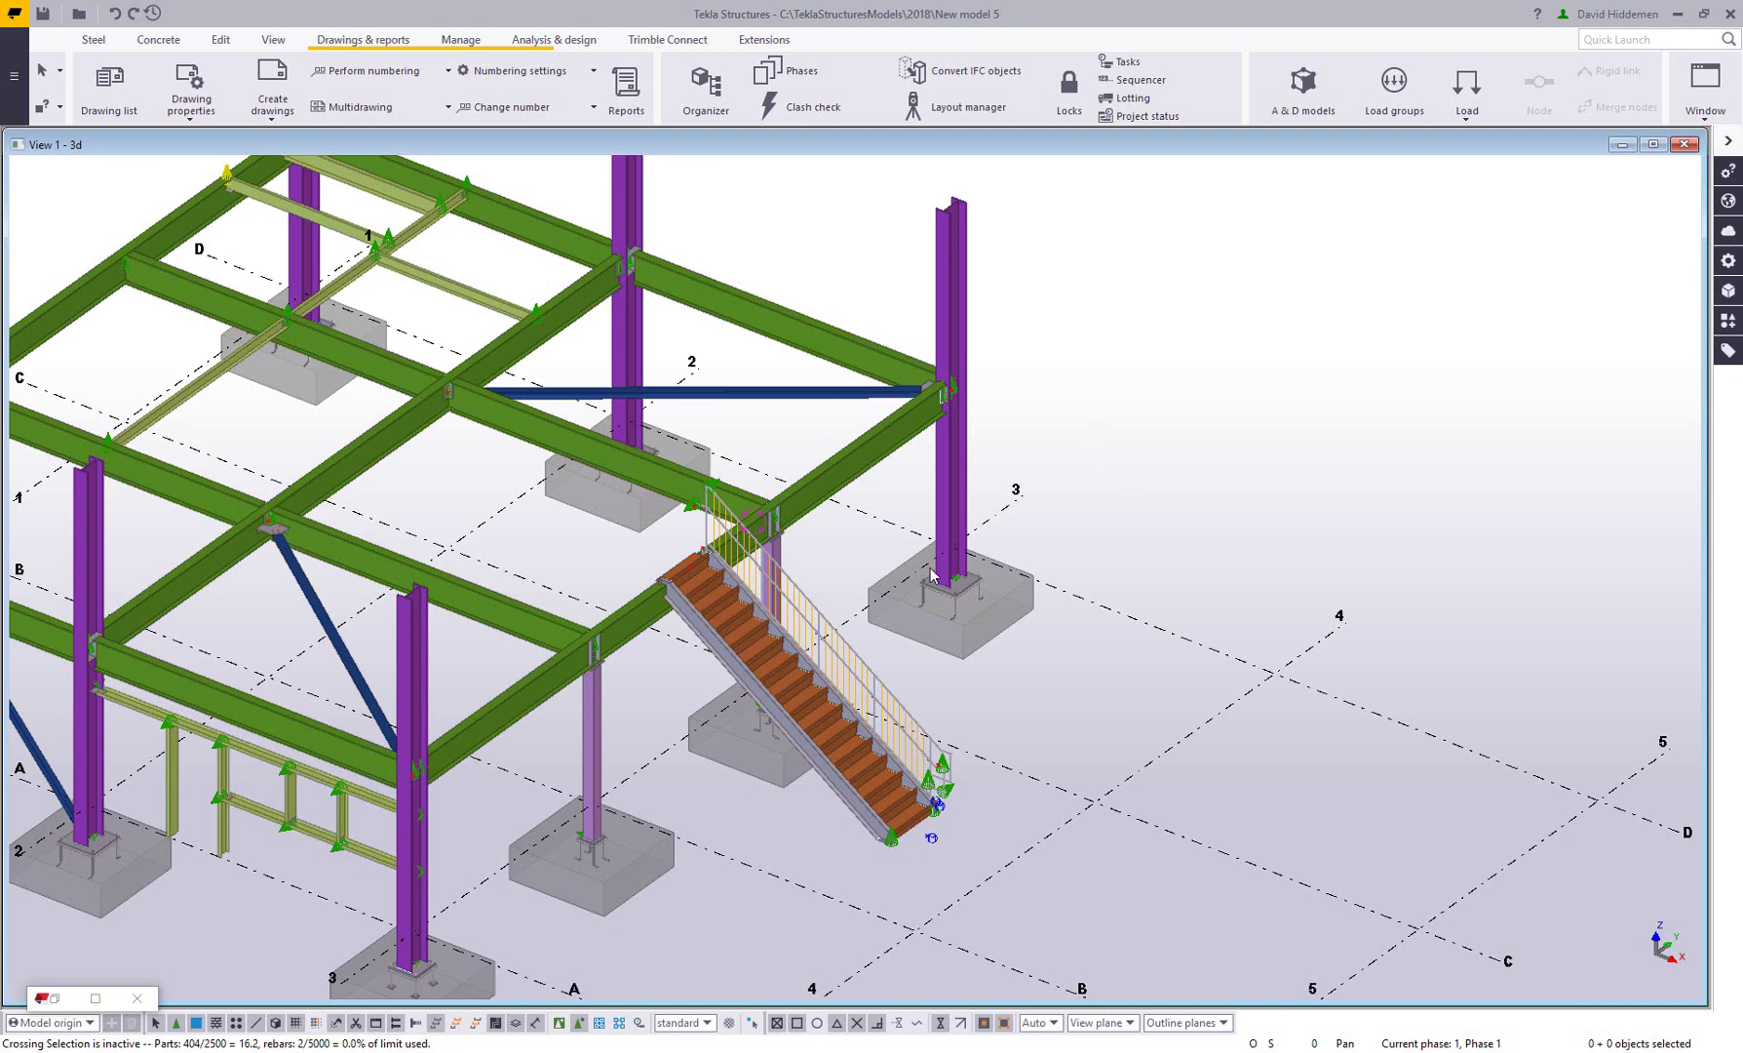
mouse_move(442, 549)
middle_mouse_down()
mouse_move(417, 564)
mouse_move(409, 541)
middle_mouse_up()
left_click(362, 566)
scroll(363, 567, "up", 5)
scroll(770, 453, "down", 3)
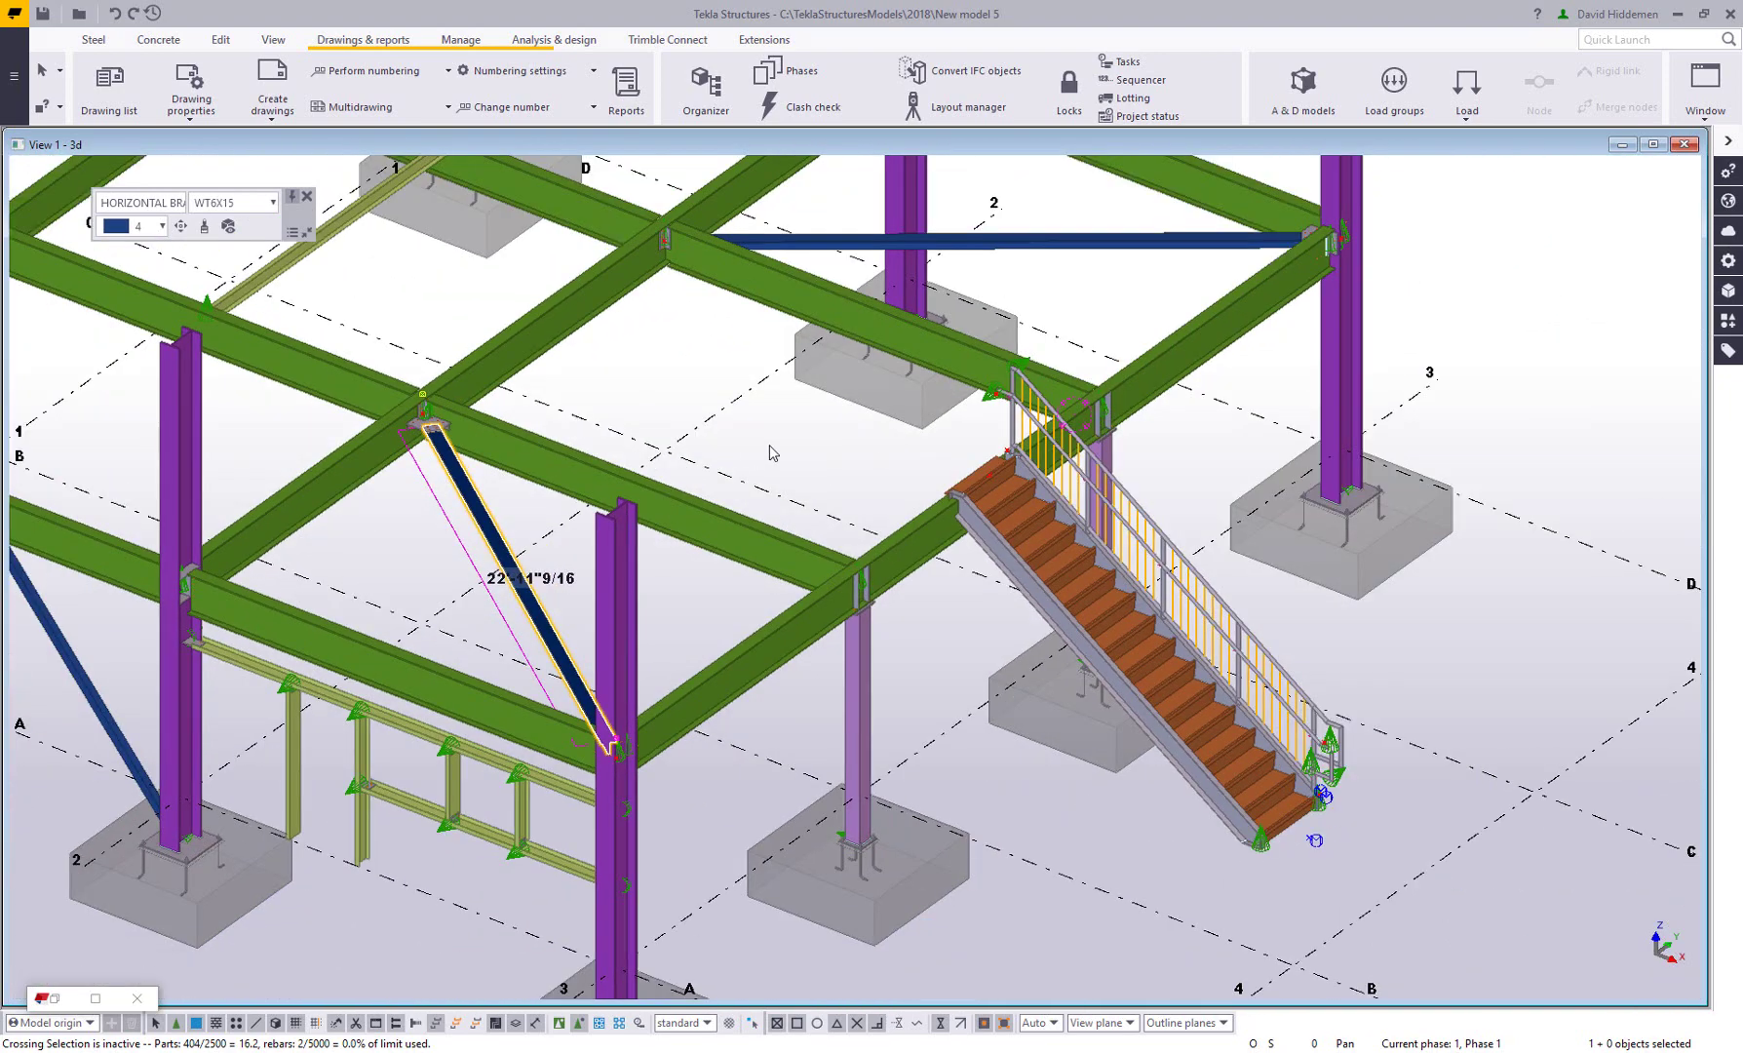
middle_click_drag(770, 453, 653, 570)
left_click(965, 340)
scroll(936, 409, "up", 5)
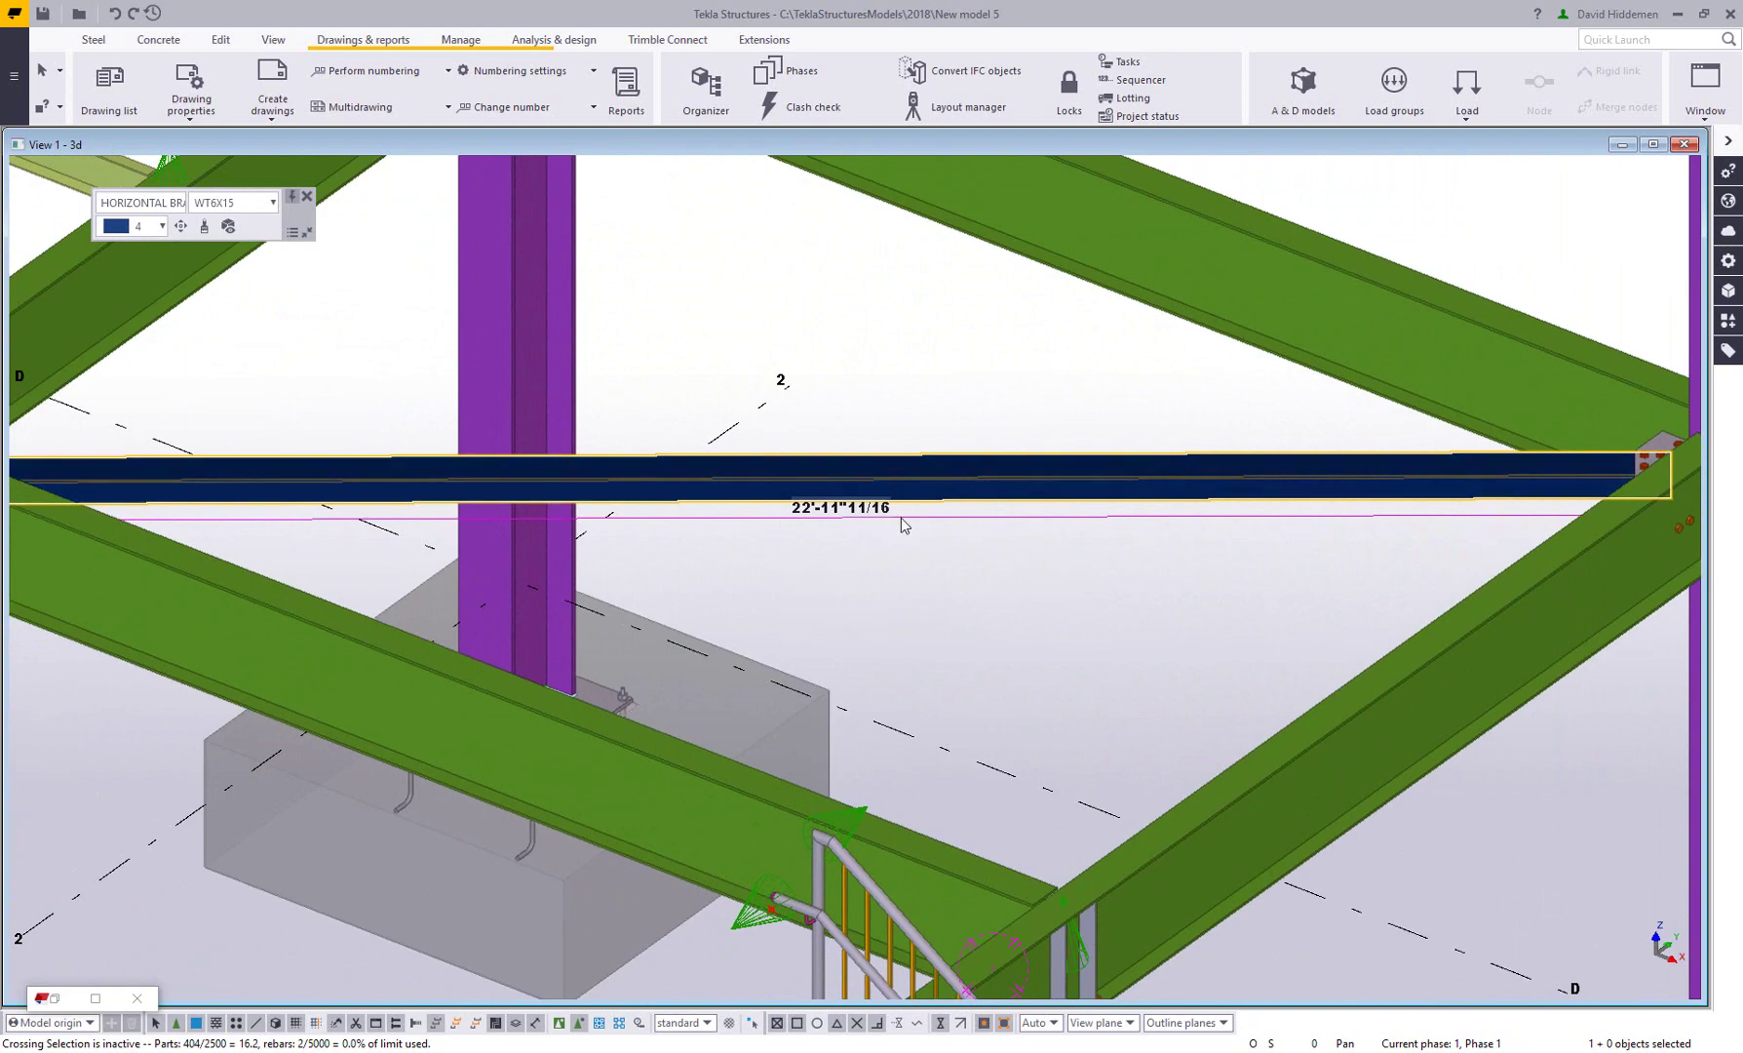
scroll(936, 612, "down", 2)
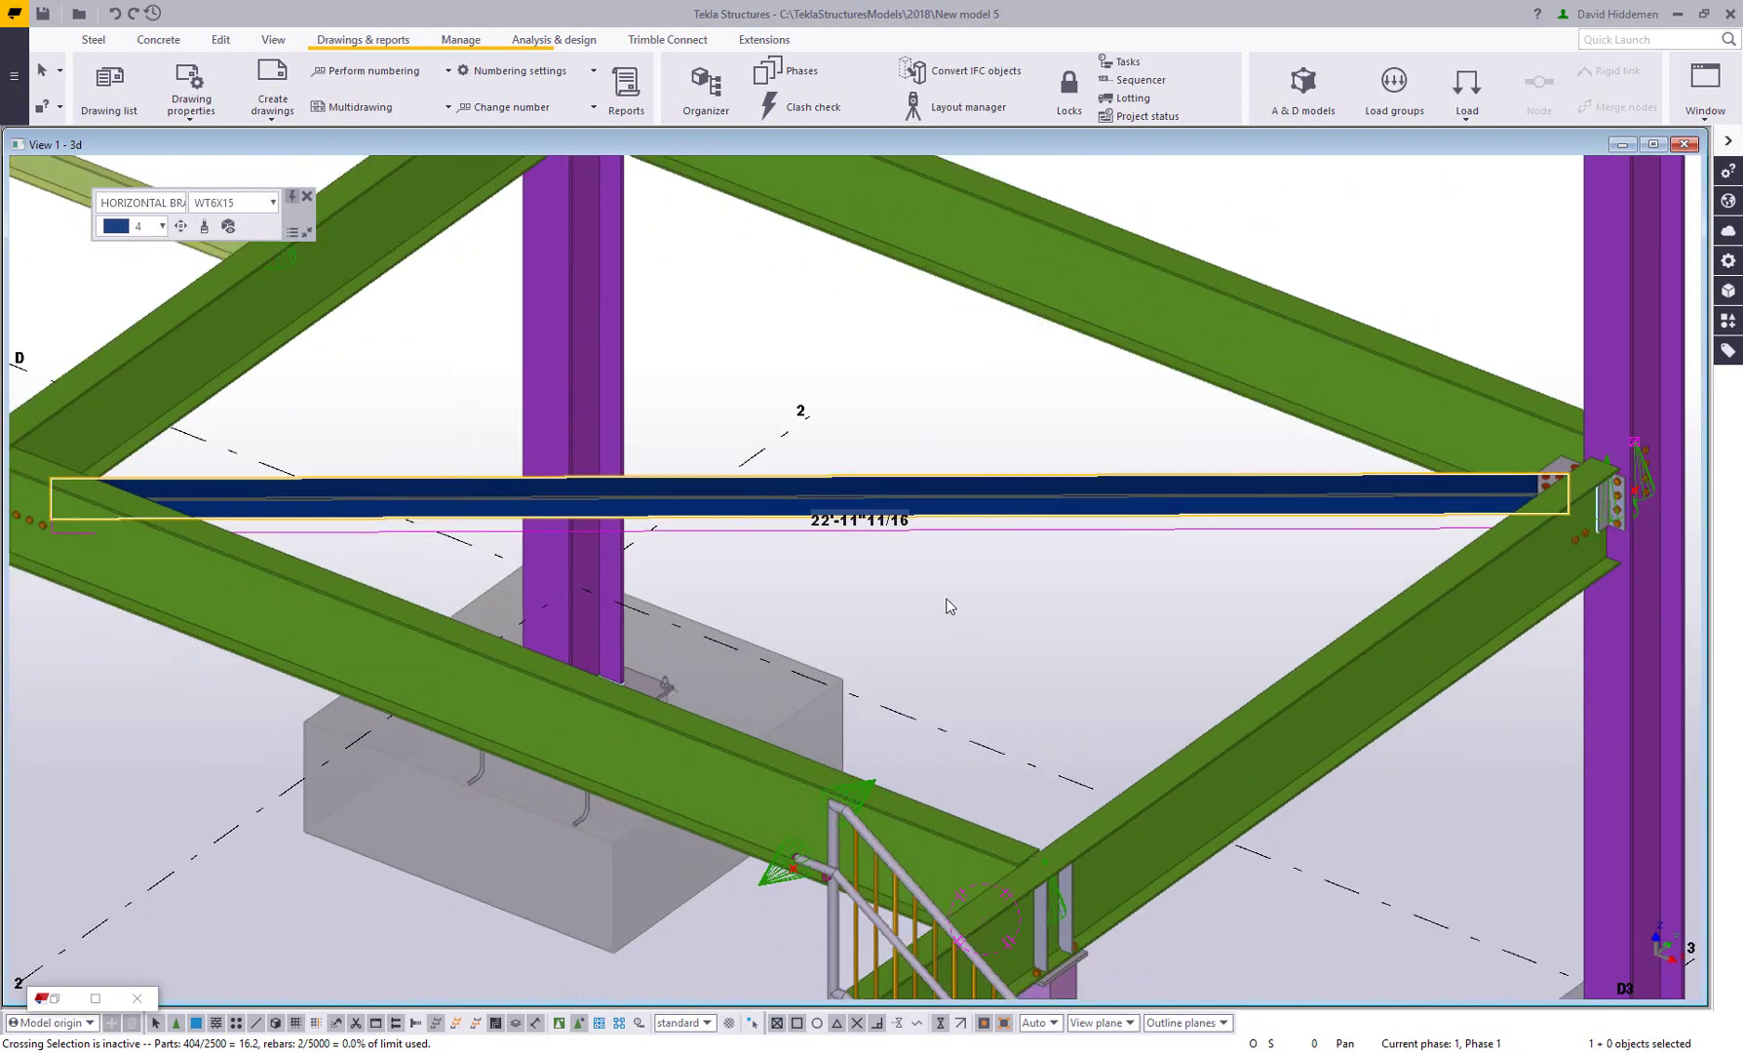
middle_click_drag(946, 604, 1100, 521)
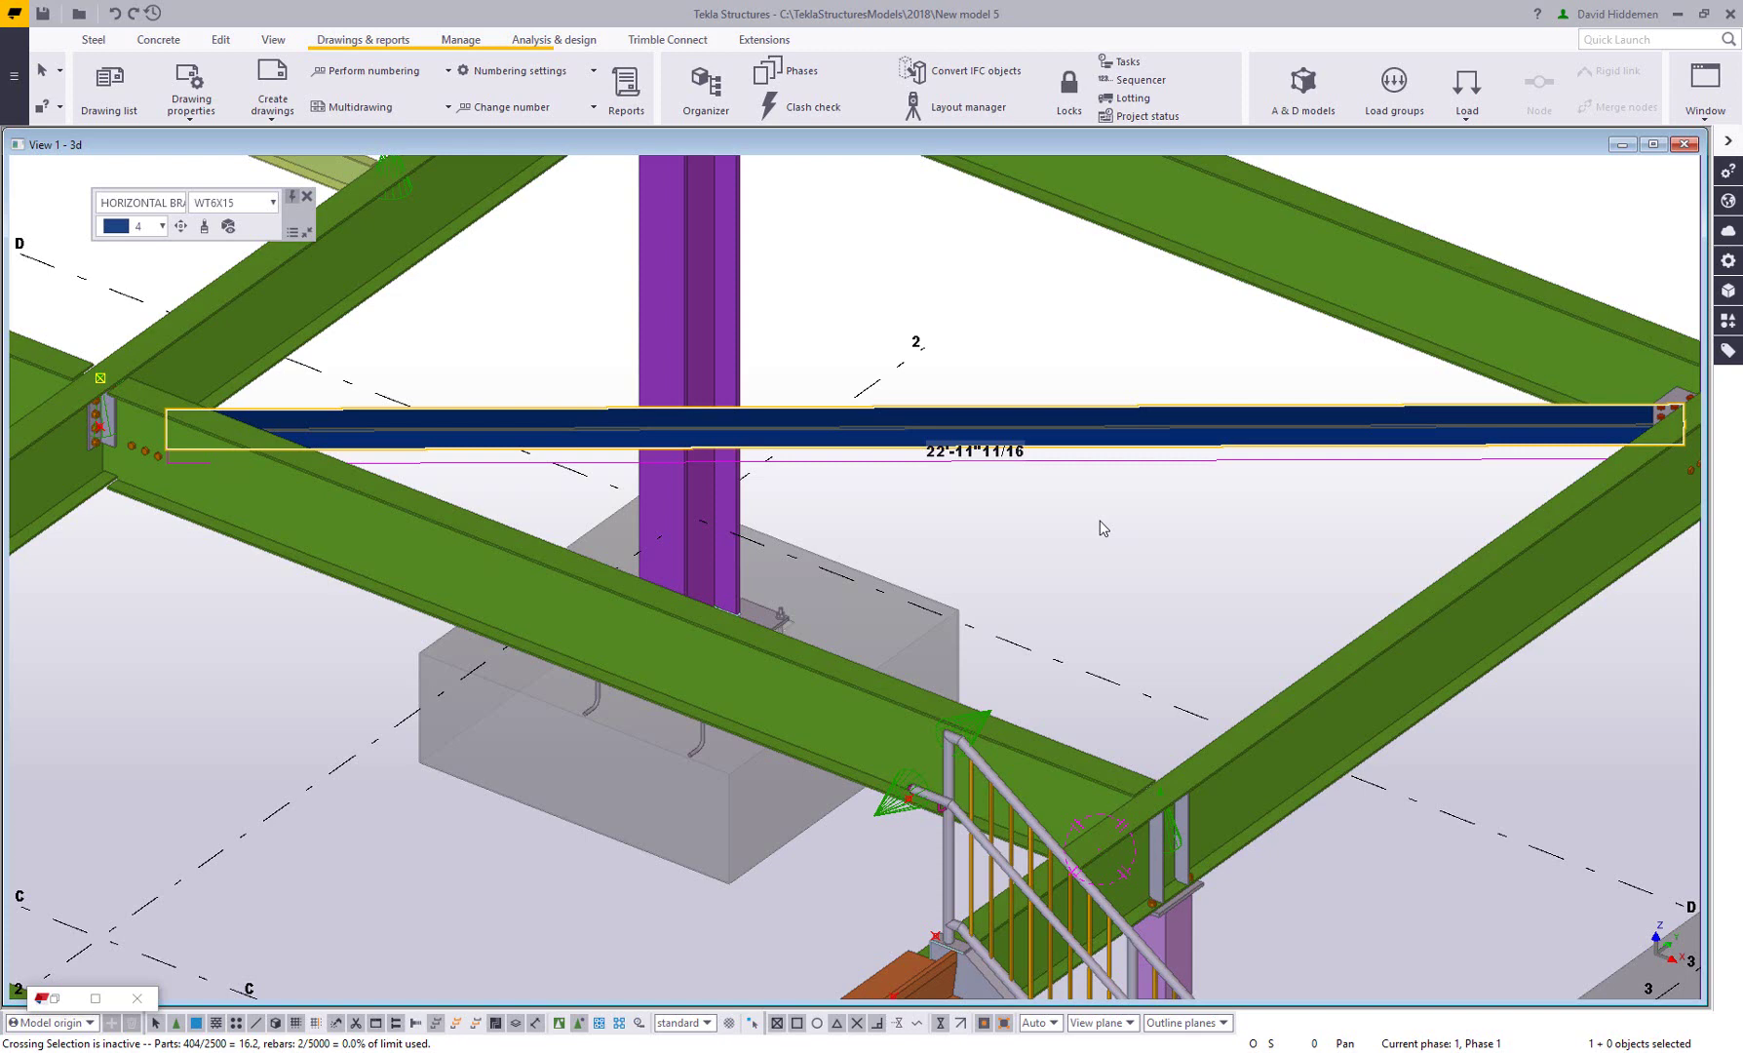
- Bring up the full user-defined attributes dialog for the horizontal brace
right_click(1091, 444)
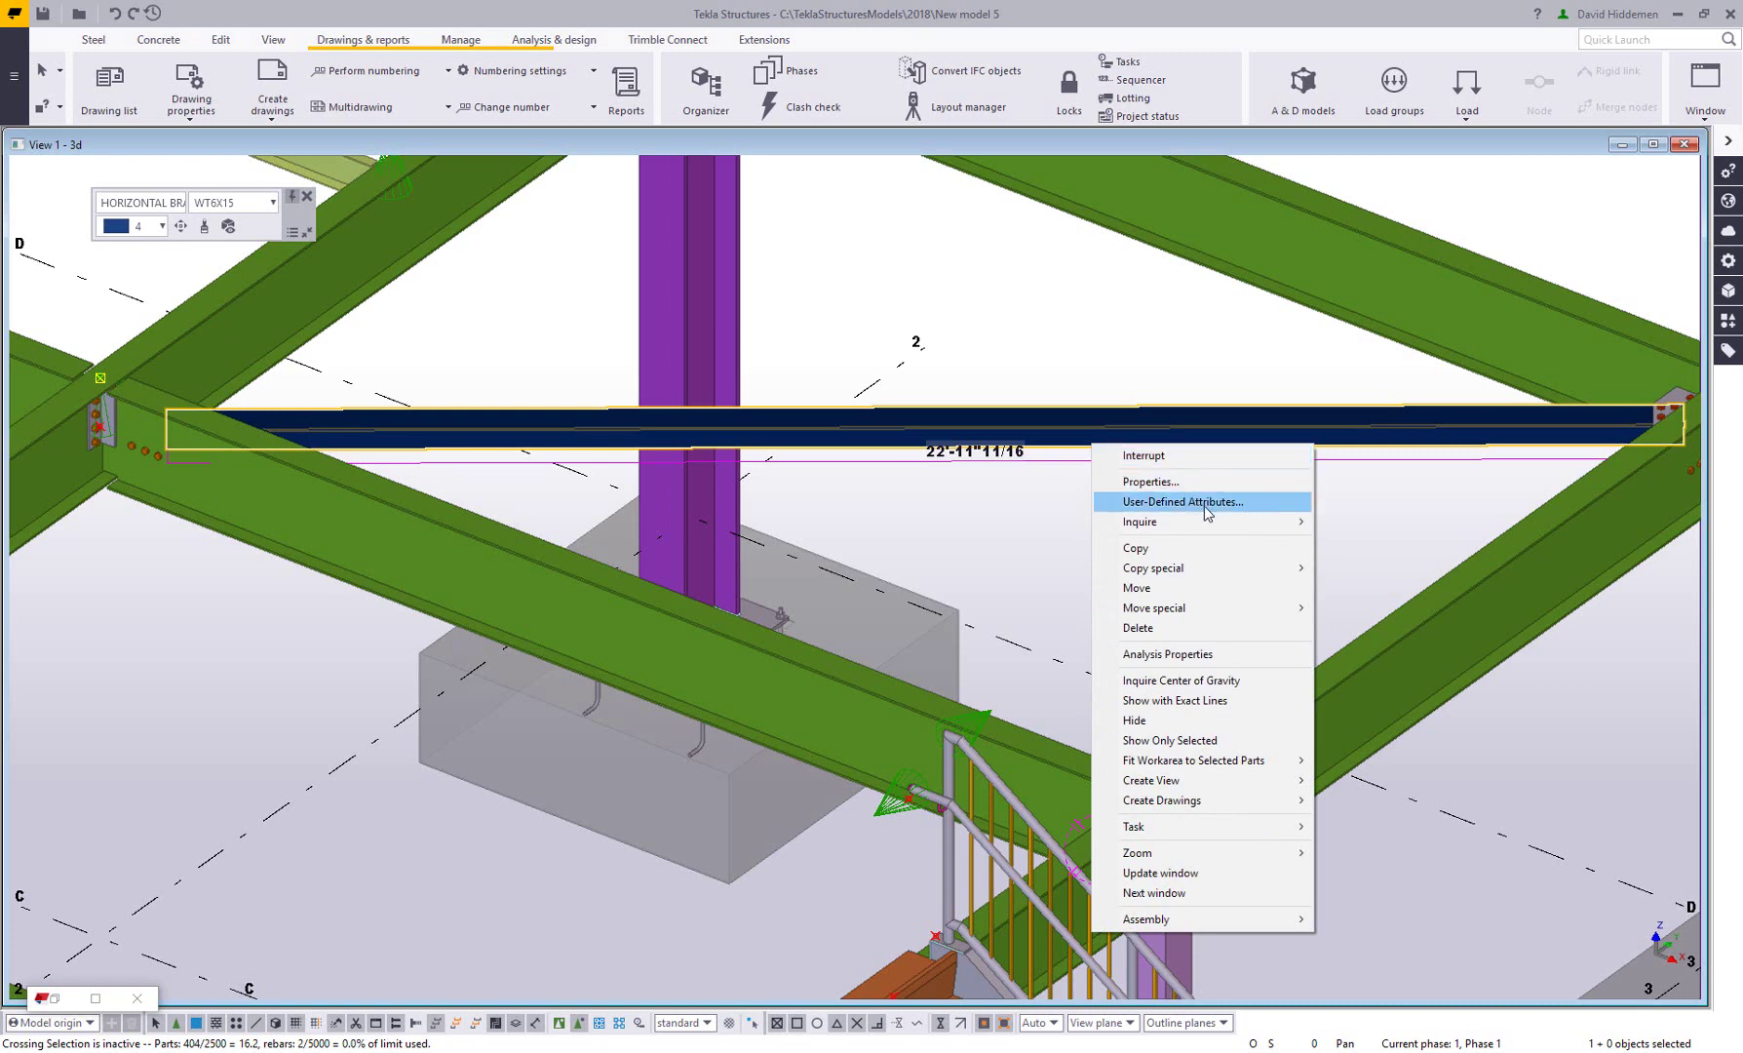
left_click(1007, 561)
double_click(1140, 427)
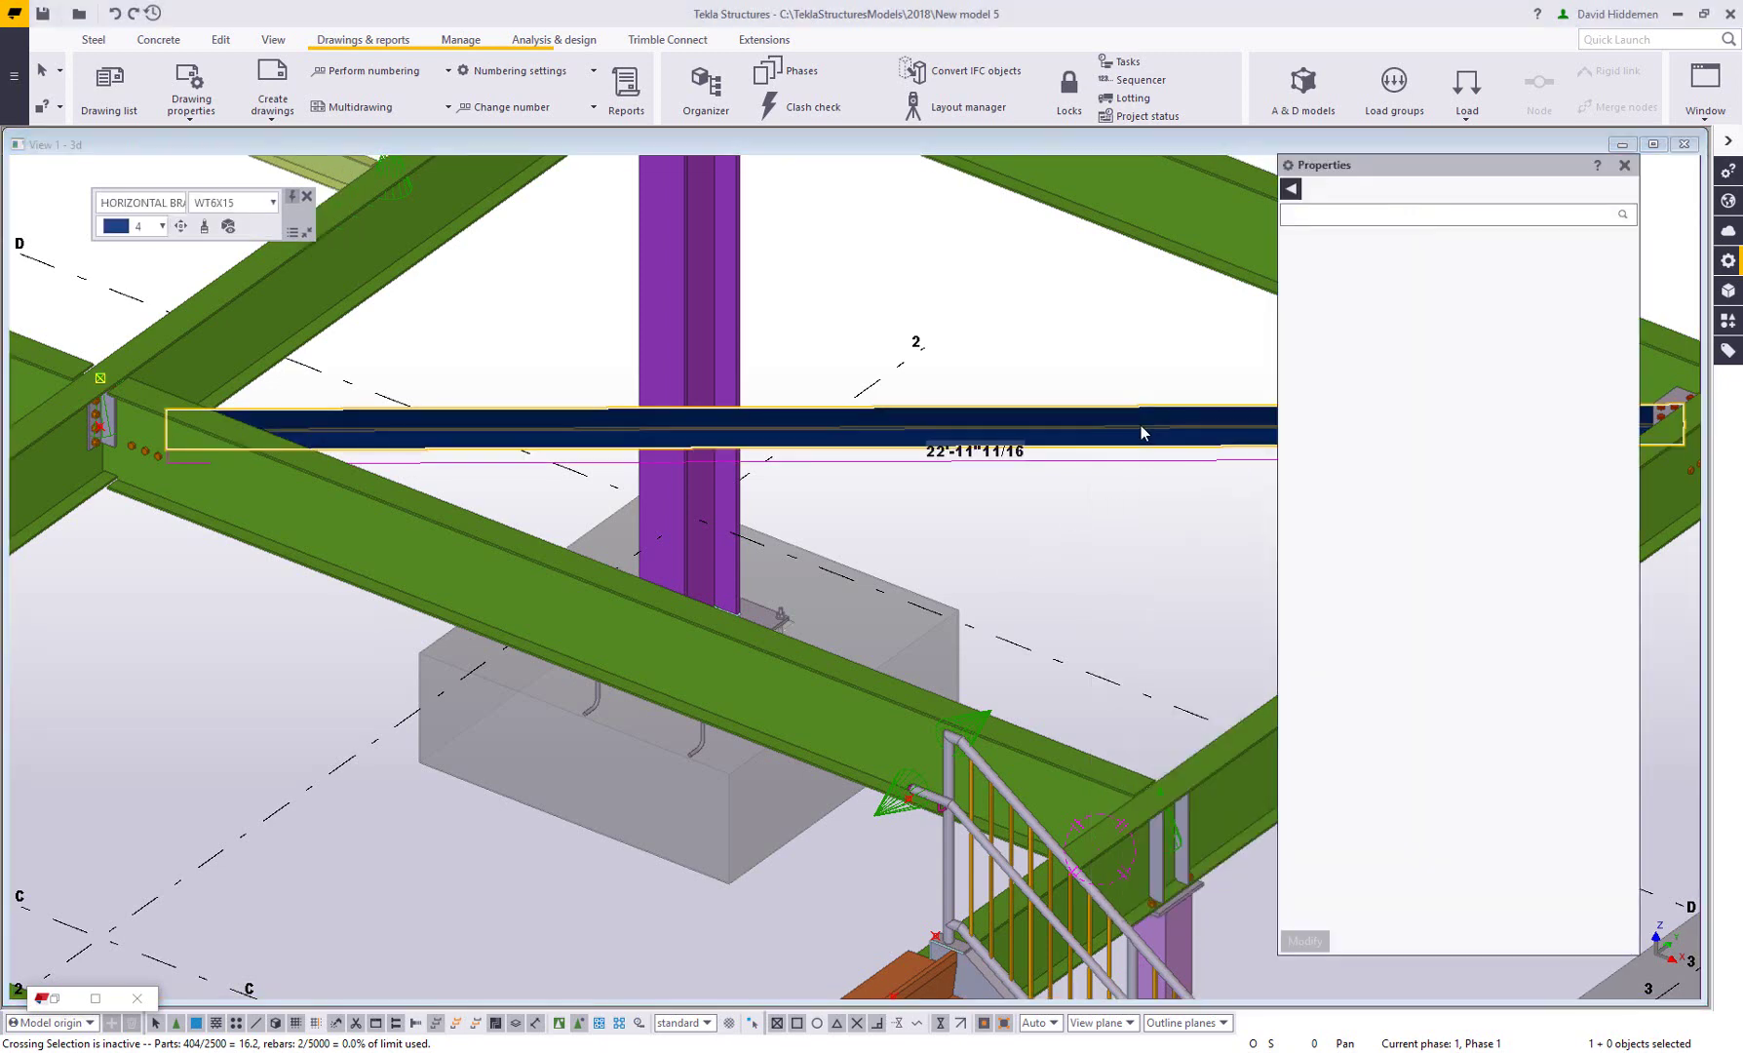
left_click(1523, 741)
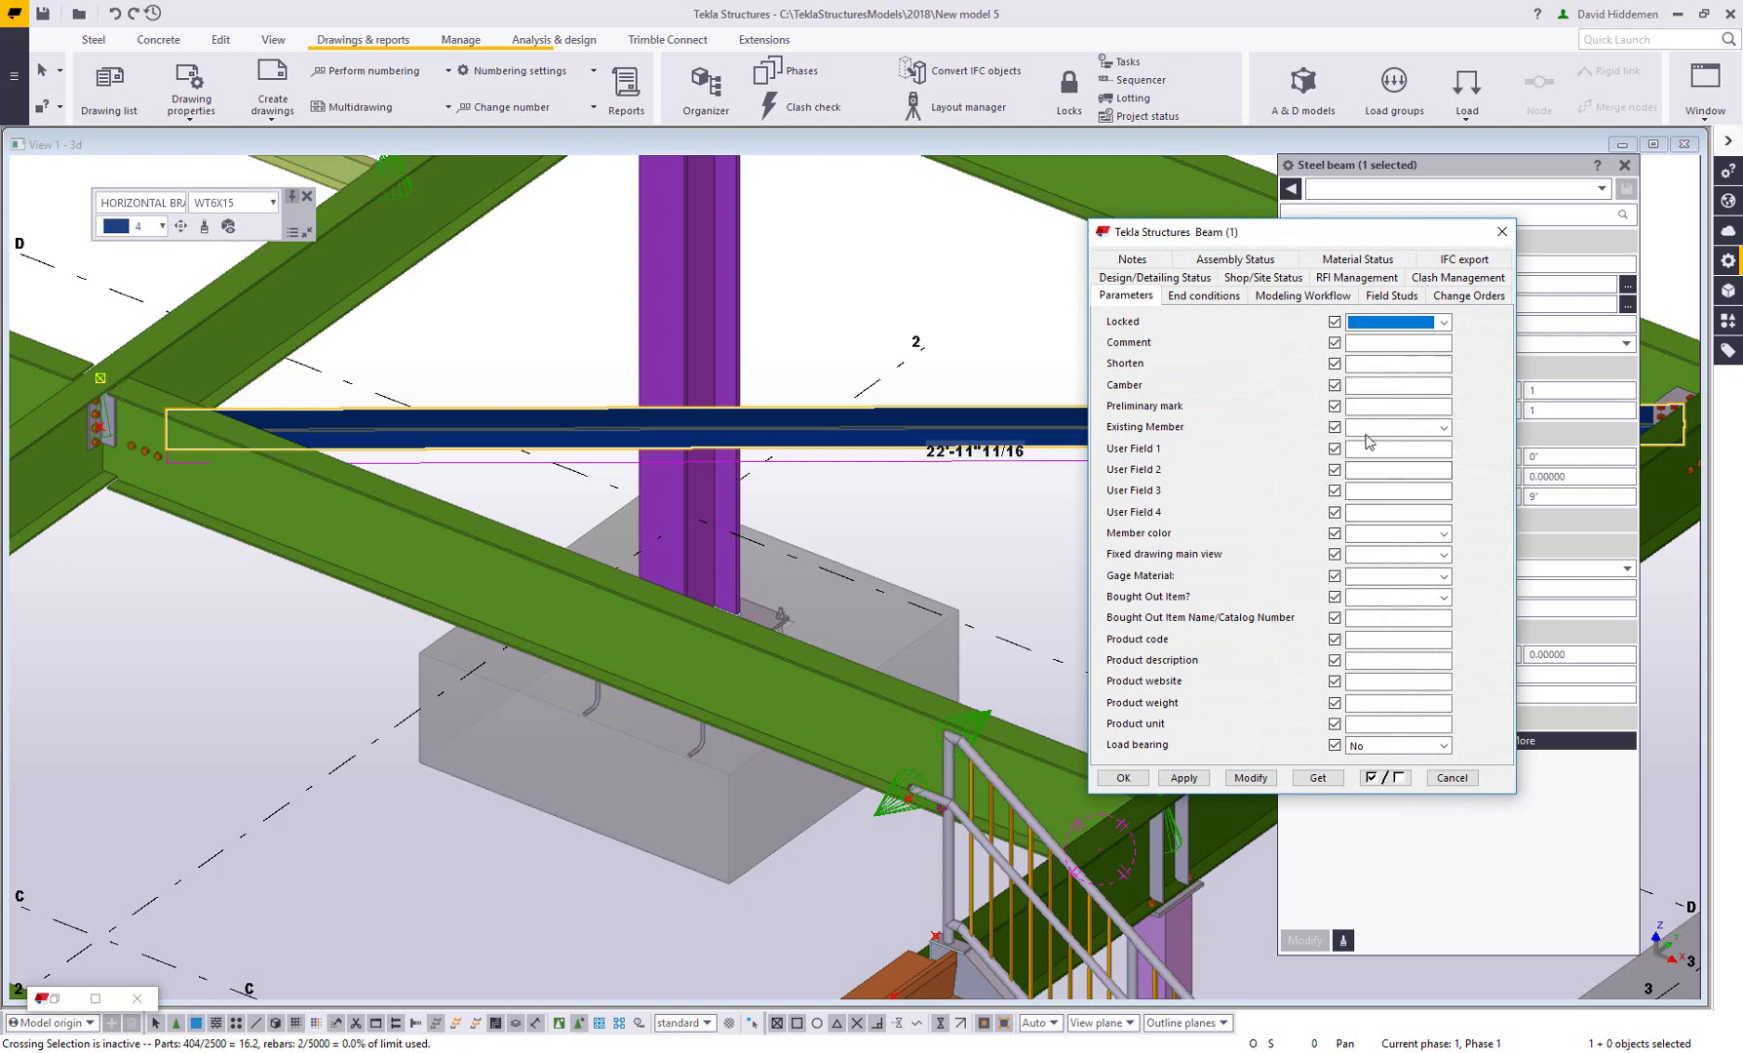
left_click(1351, 362)
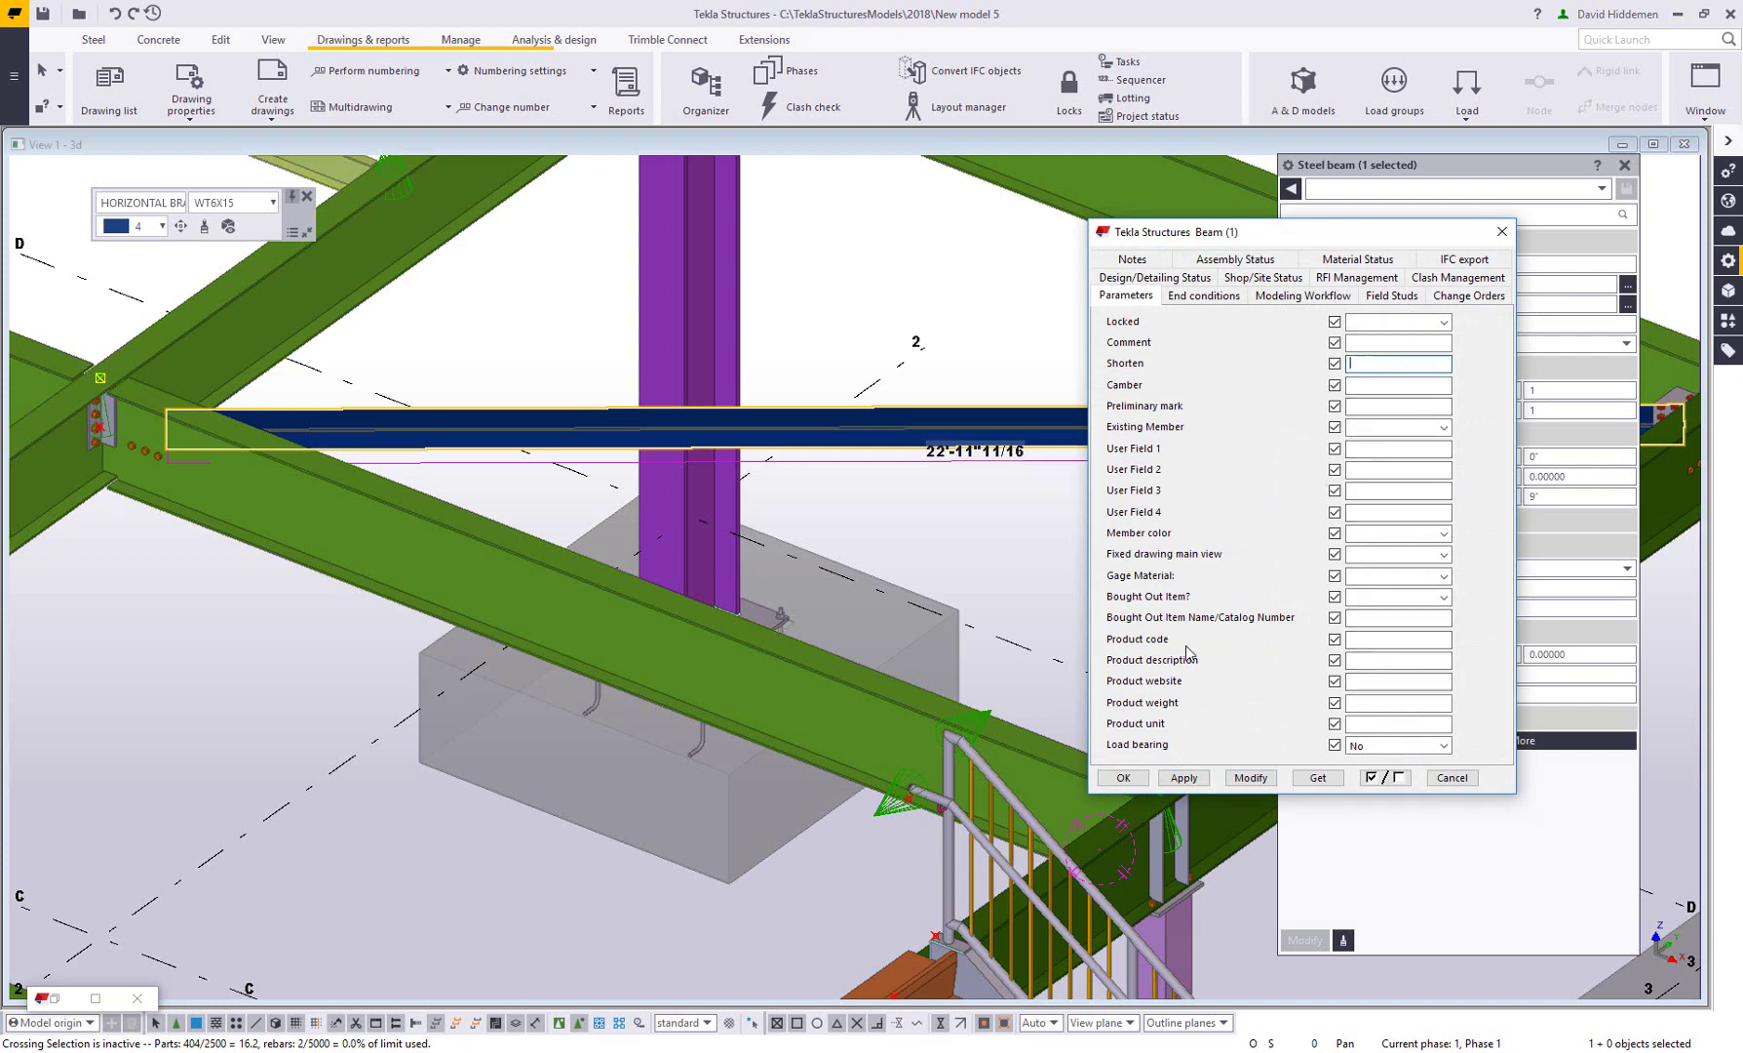
middle_click_drag(999, 525, 895, 534)
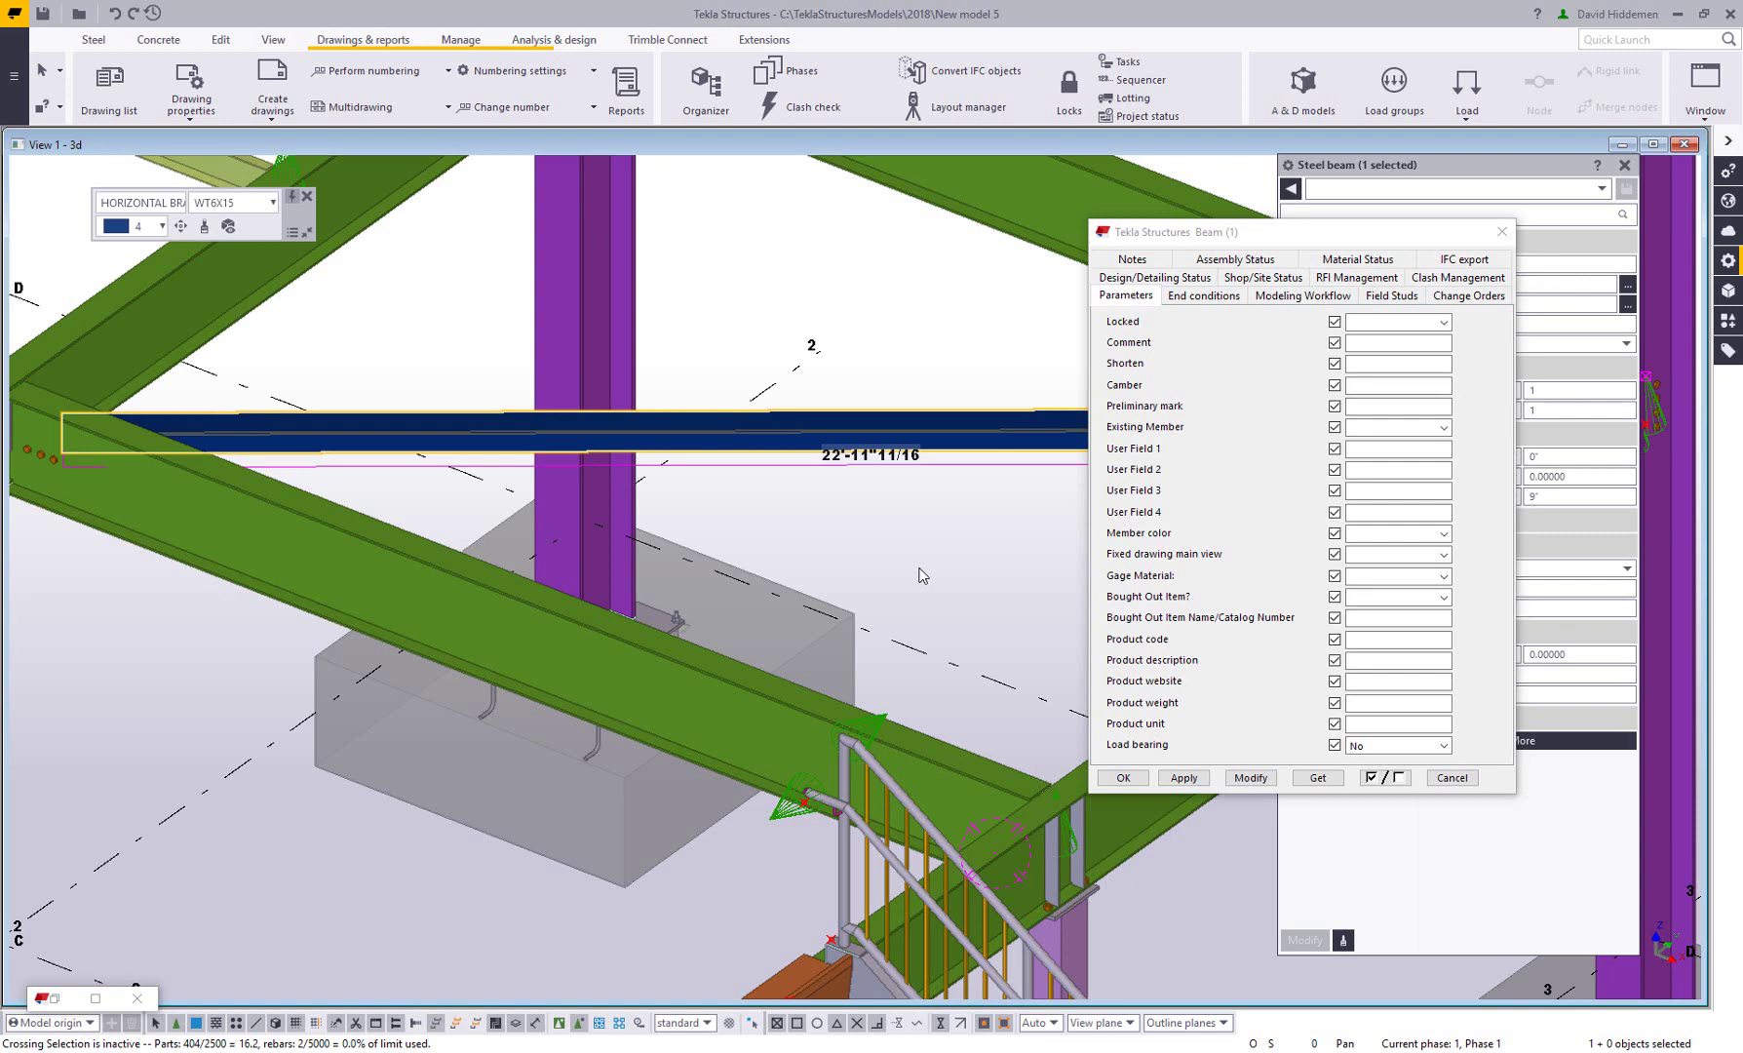
- Clear all attribute checkboxes, enable only Shorten, and apply a value of 1/8
left_click(1395, 779)
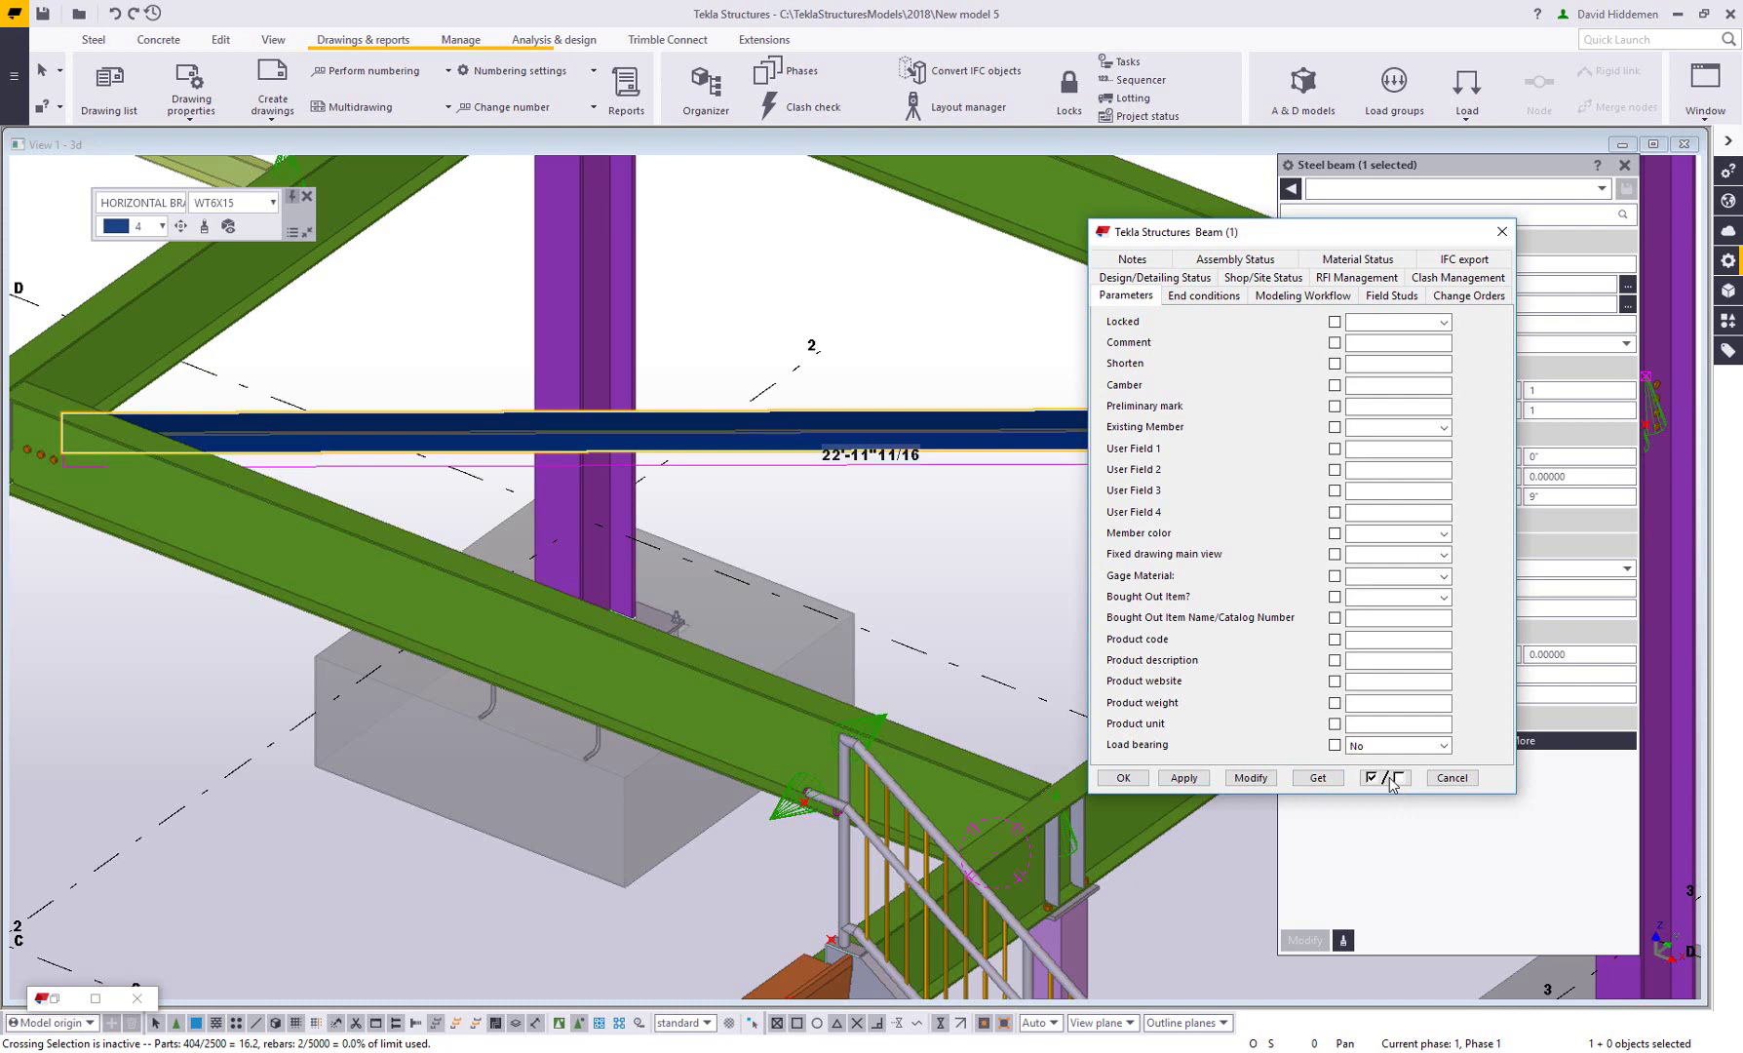
left_click(1335, 363)
left_click(1371, 362)
type("1/8")
left_click(1250, 777)
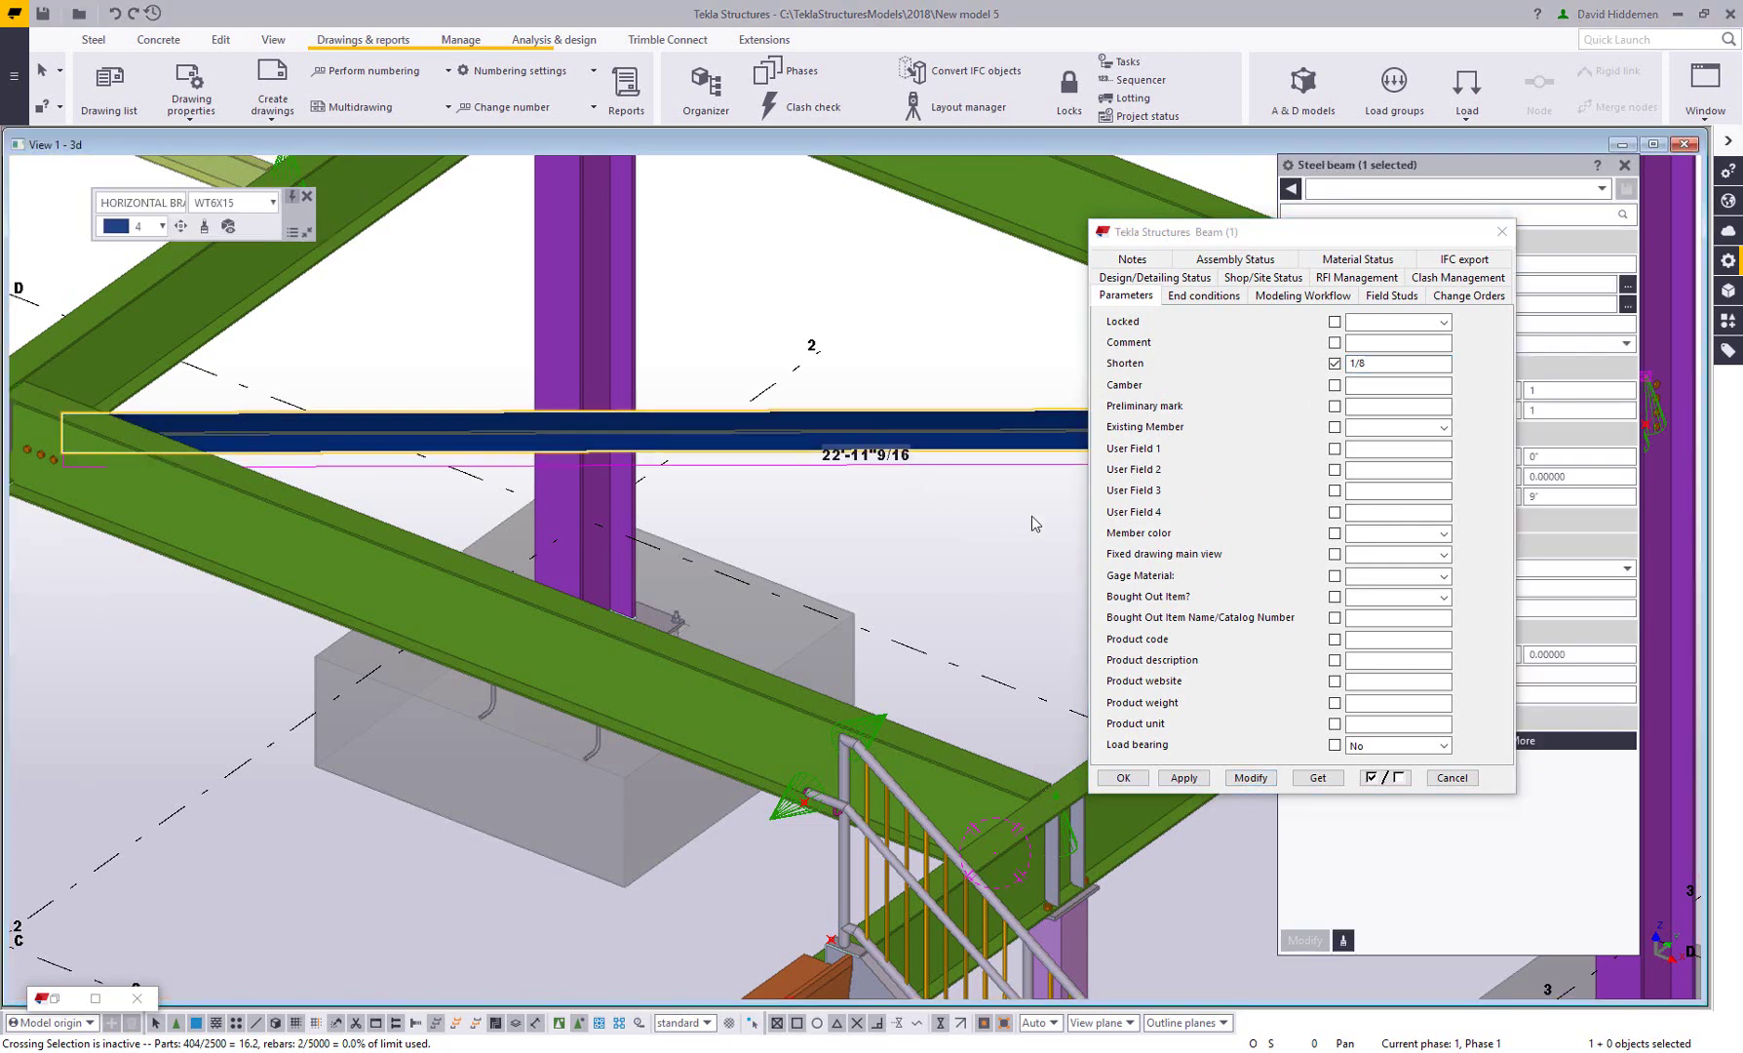
scroll(757, 470, "up", 2)
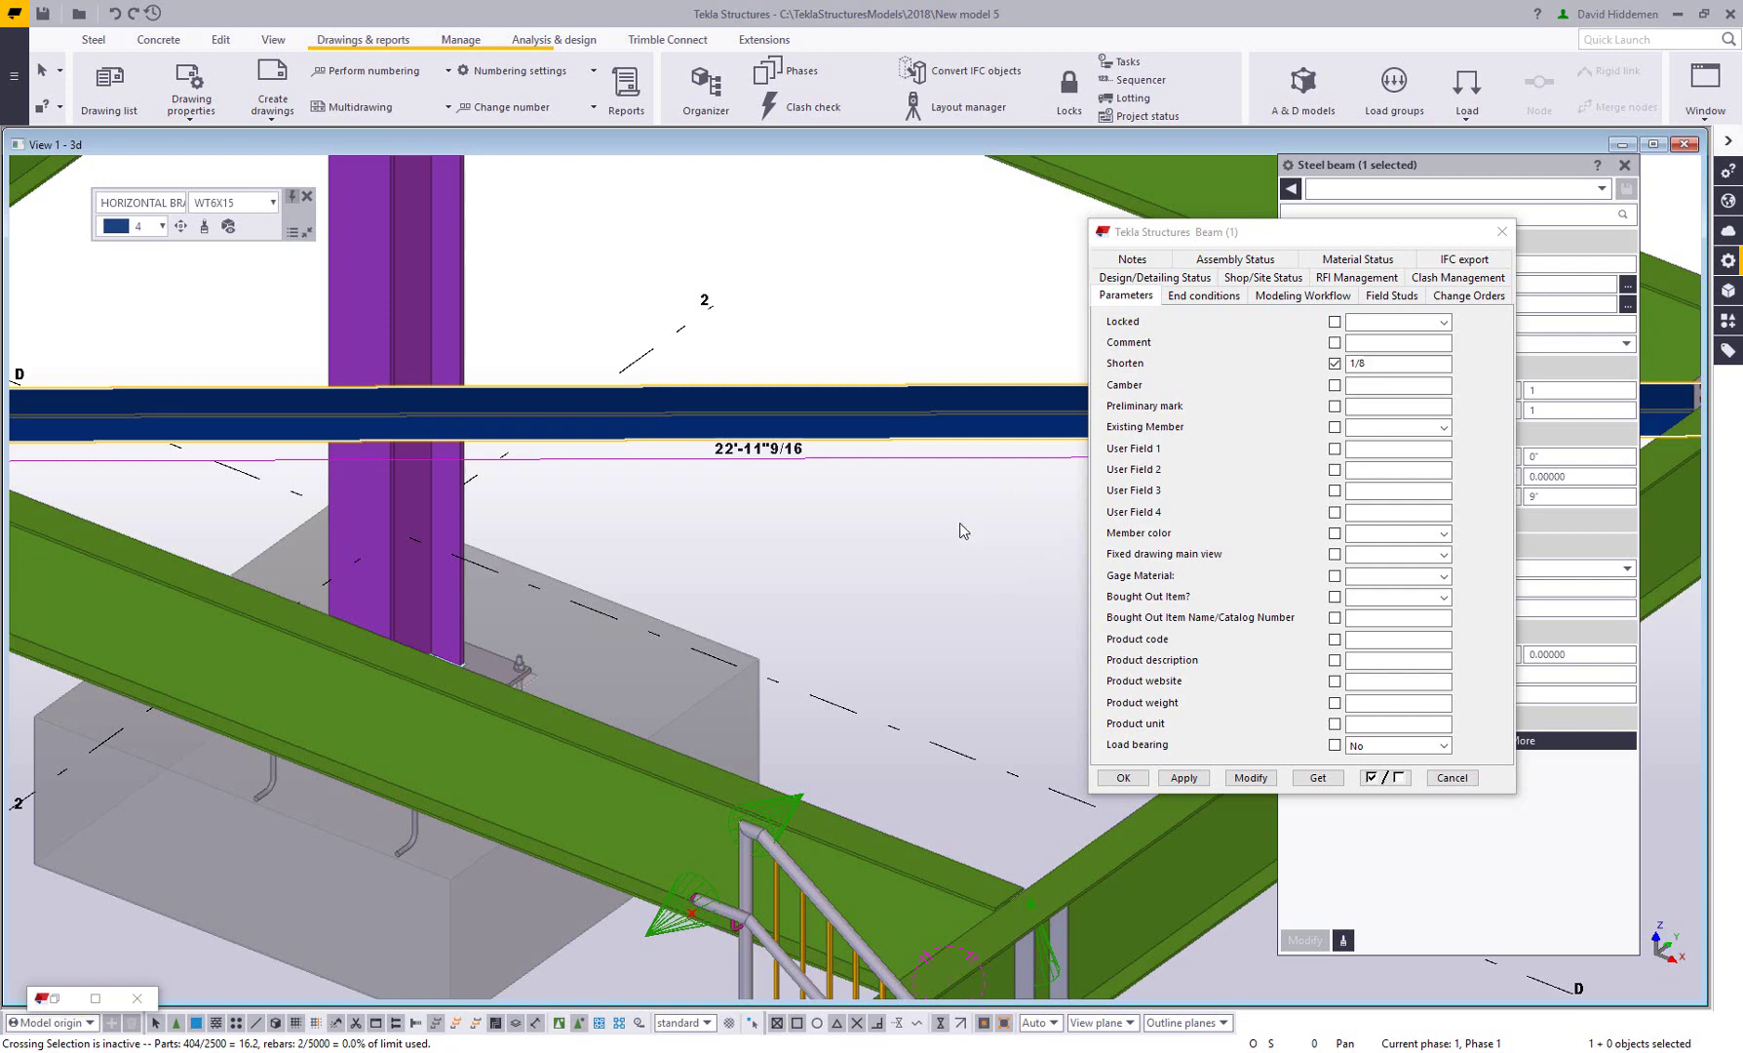
scroll(871, 575, "up", 1)
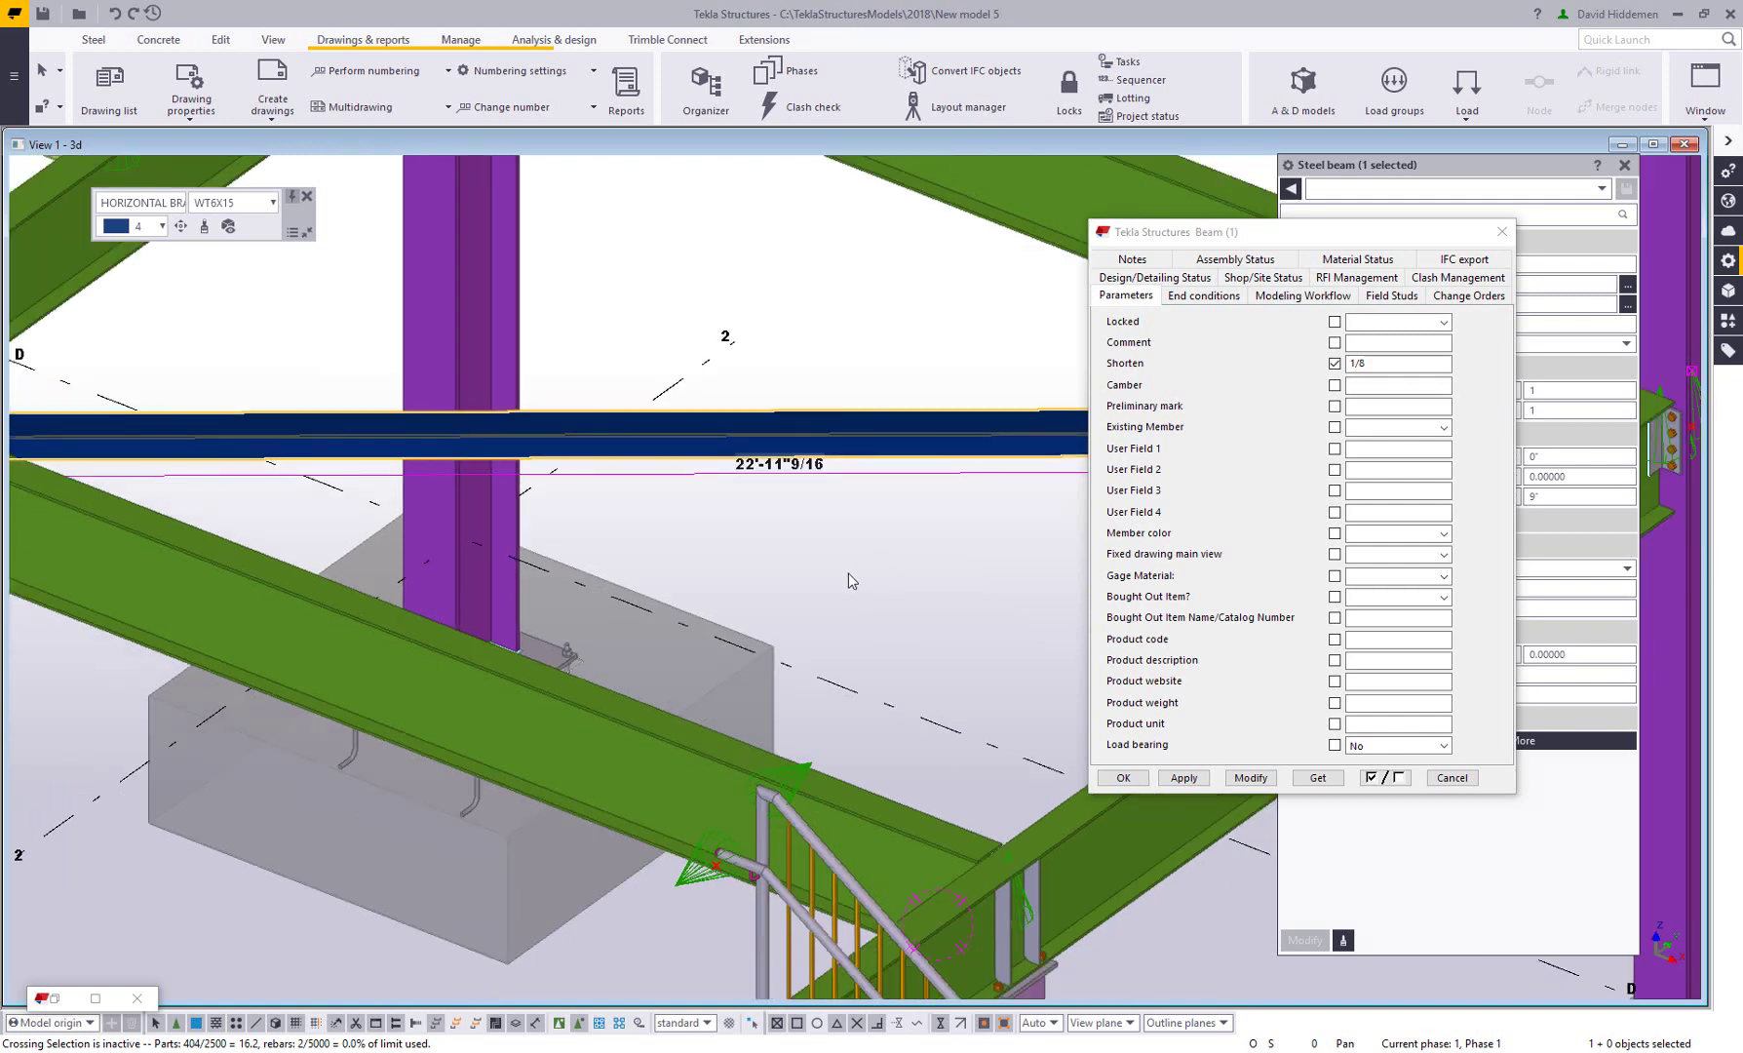
- Select the green W21X44 beam and apply only Camber 1"1/4 from its user attributes
left_click(848, 581)
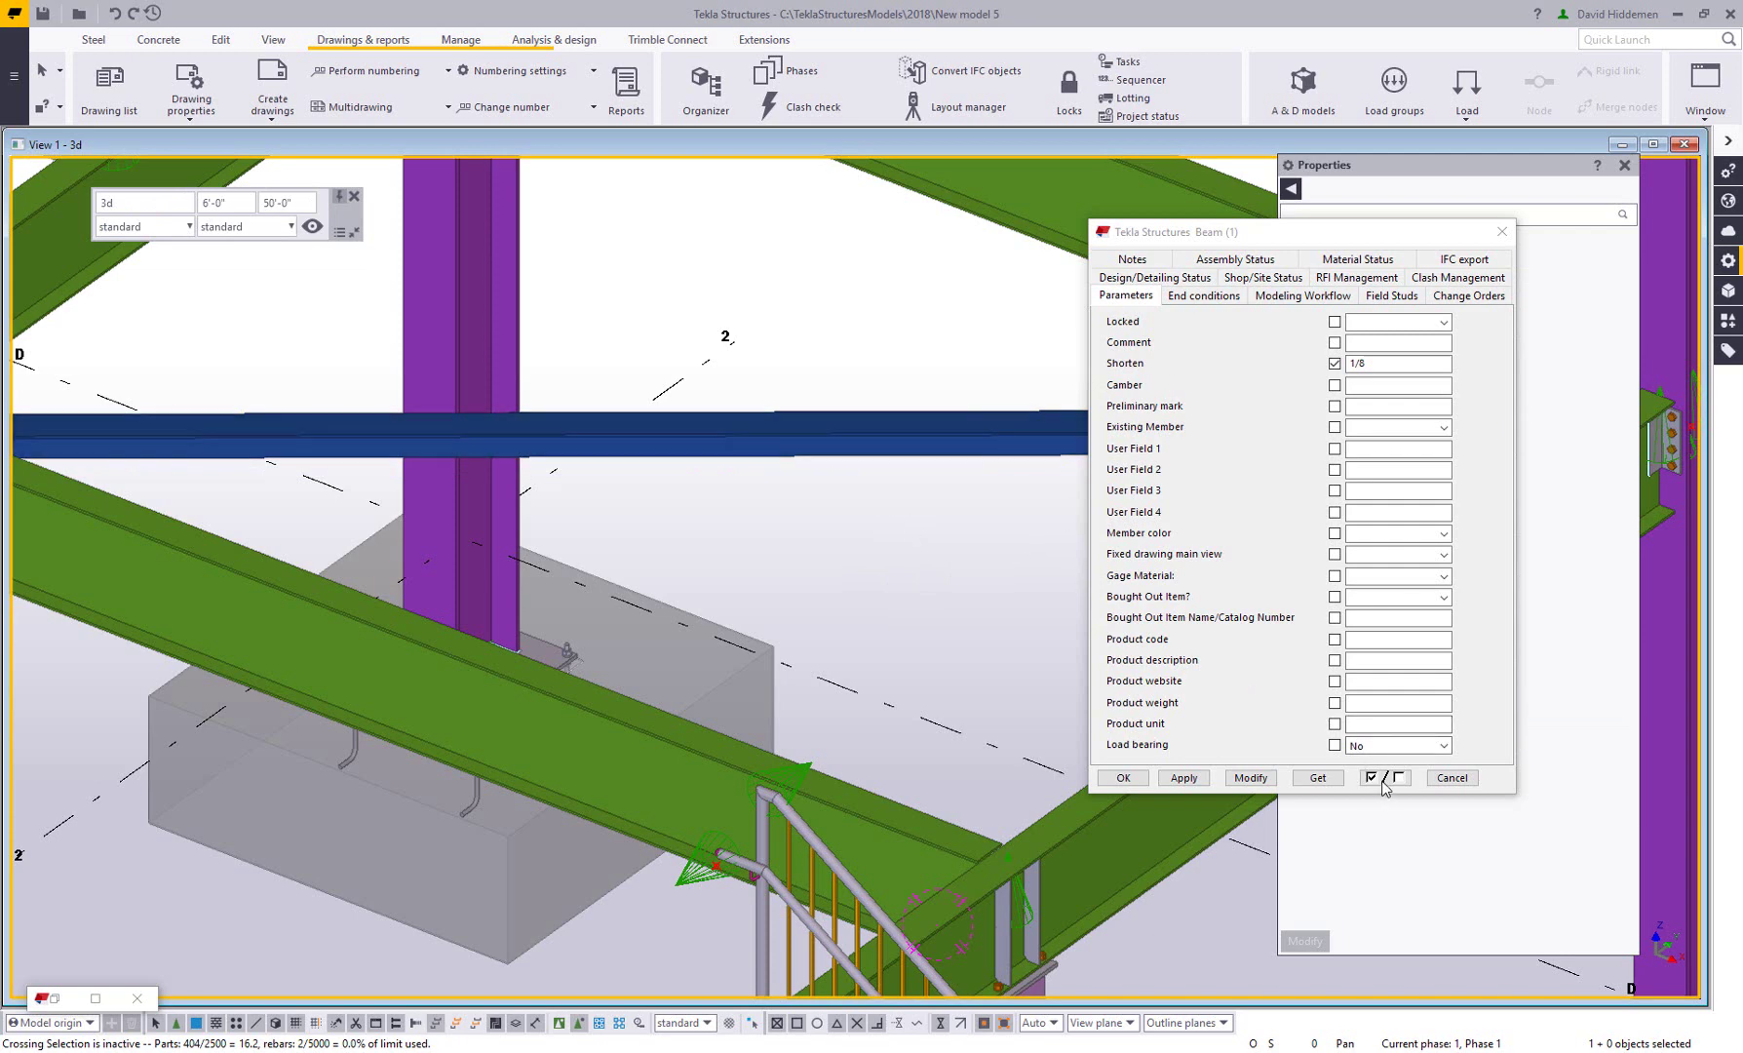
scroll(983, 519, "down", 3)
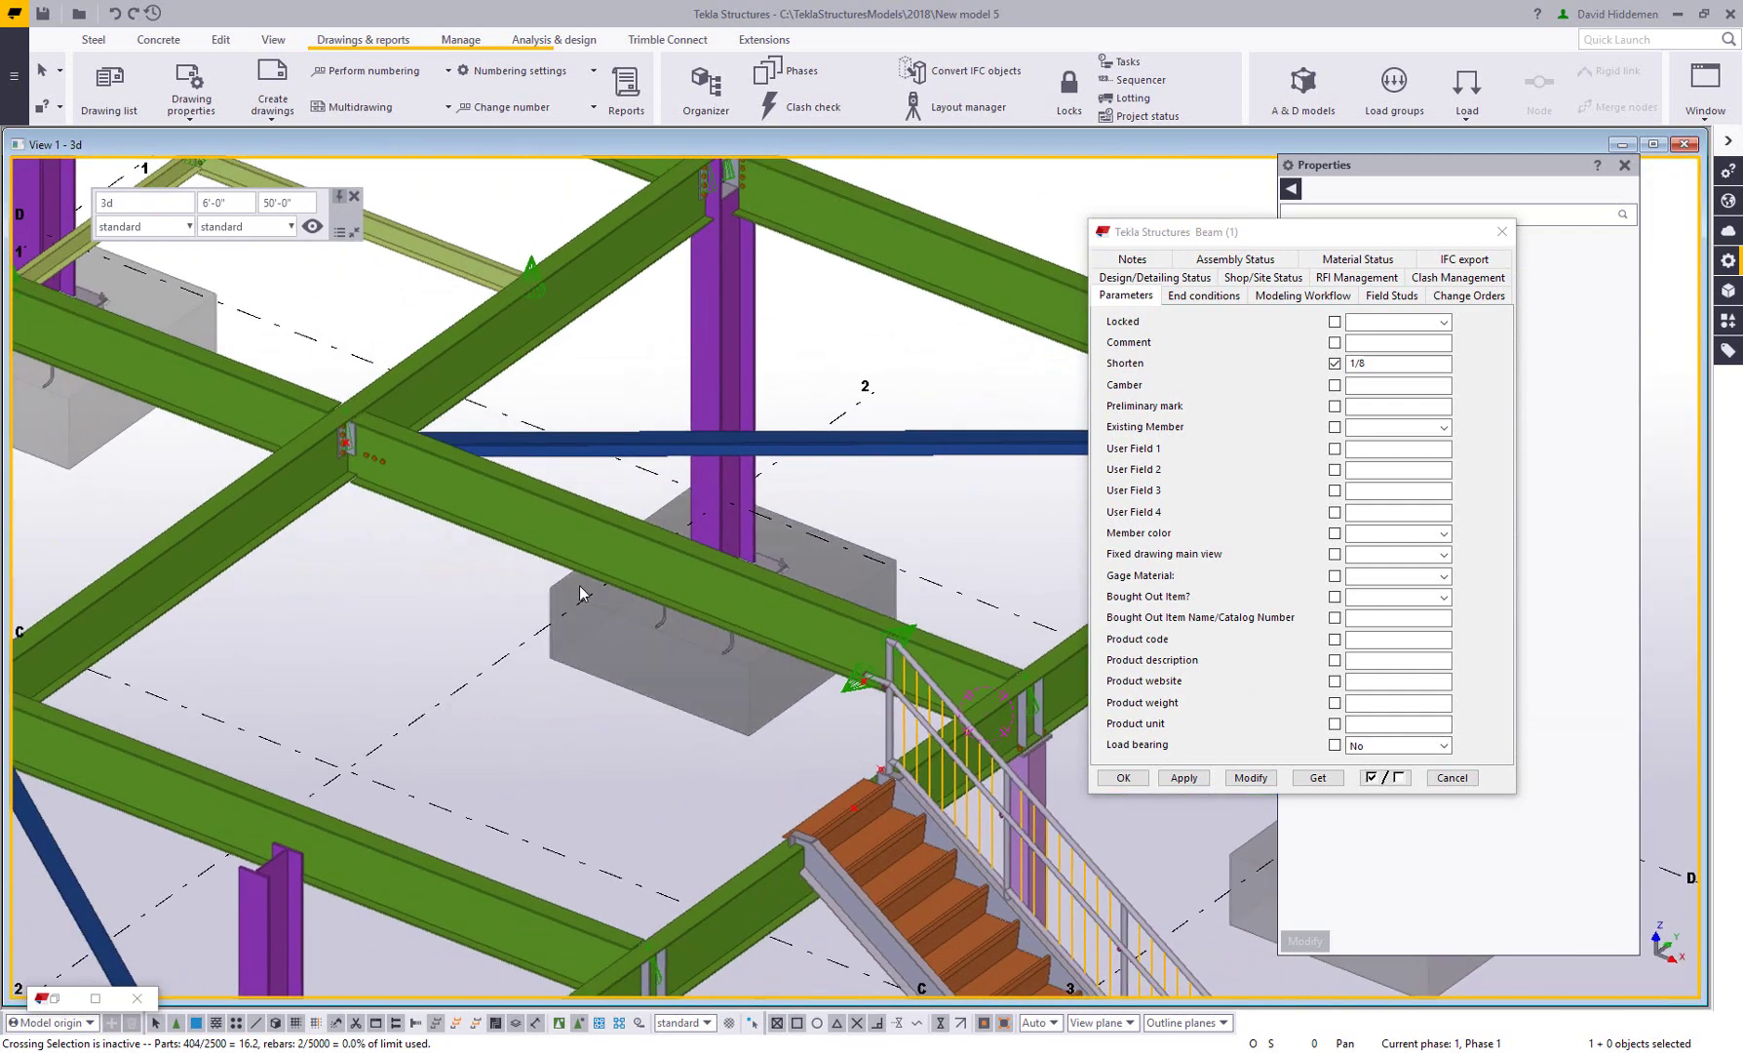
left_click(534, 531)
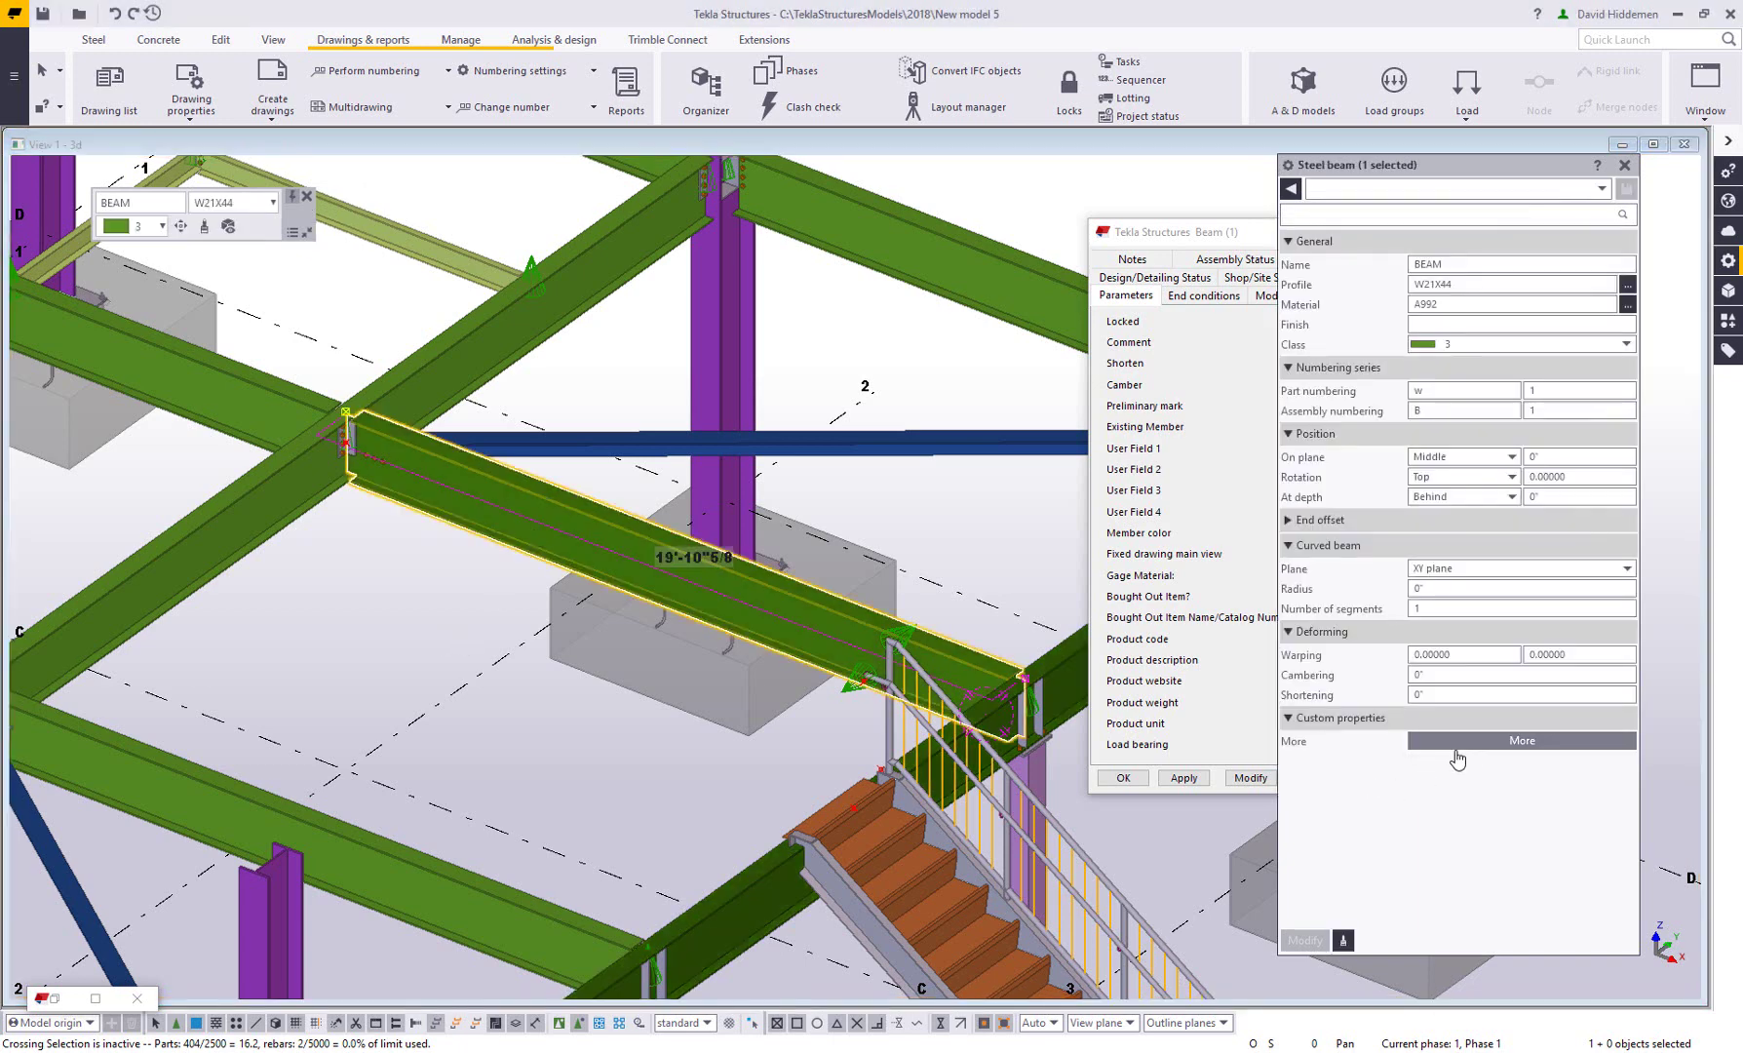
left_click(1456, 743)
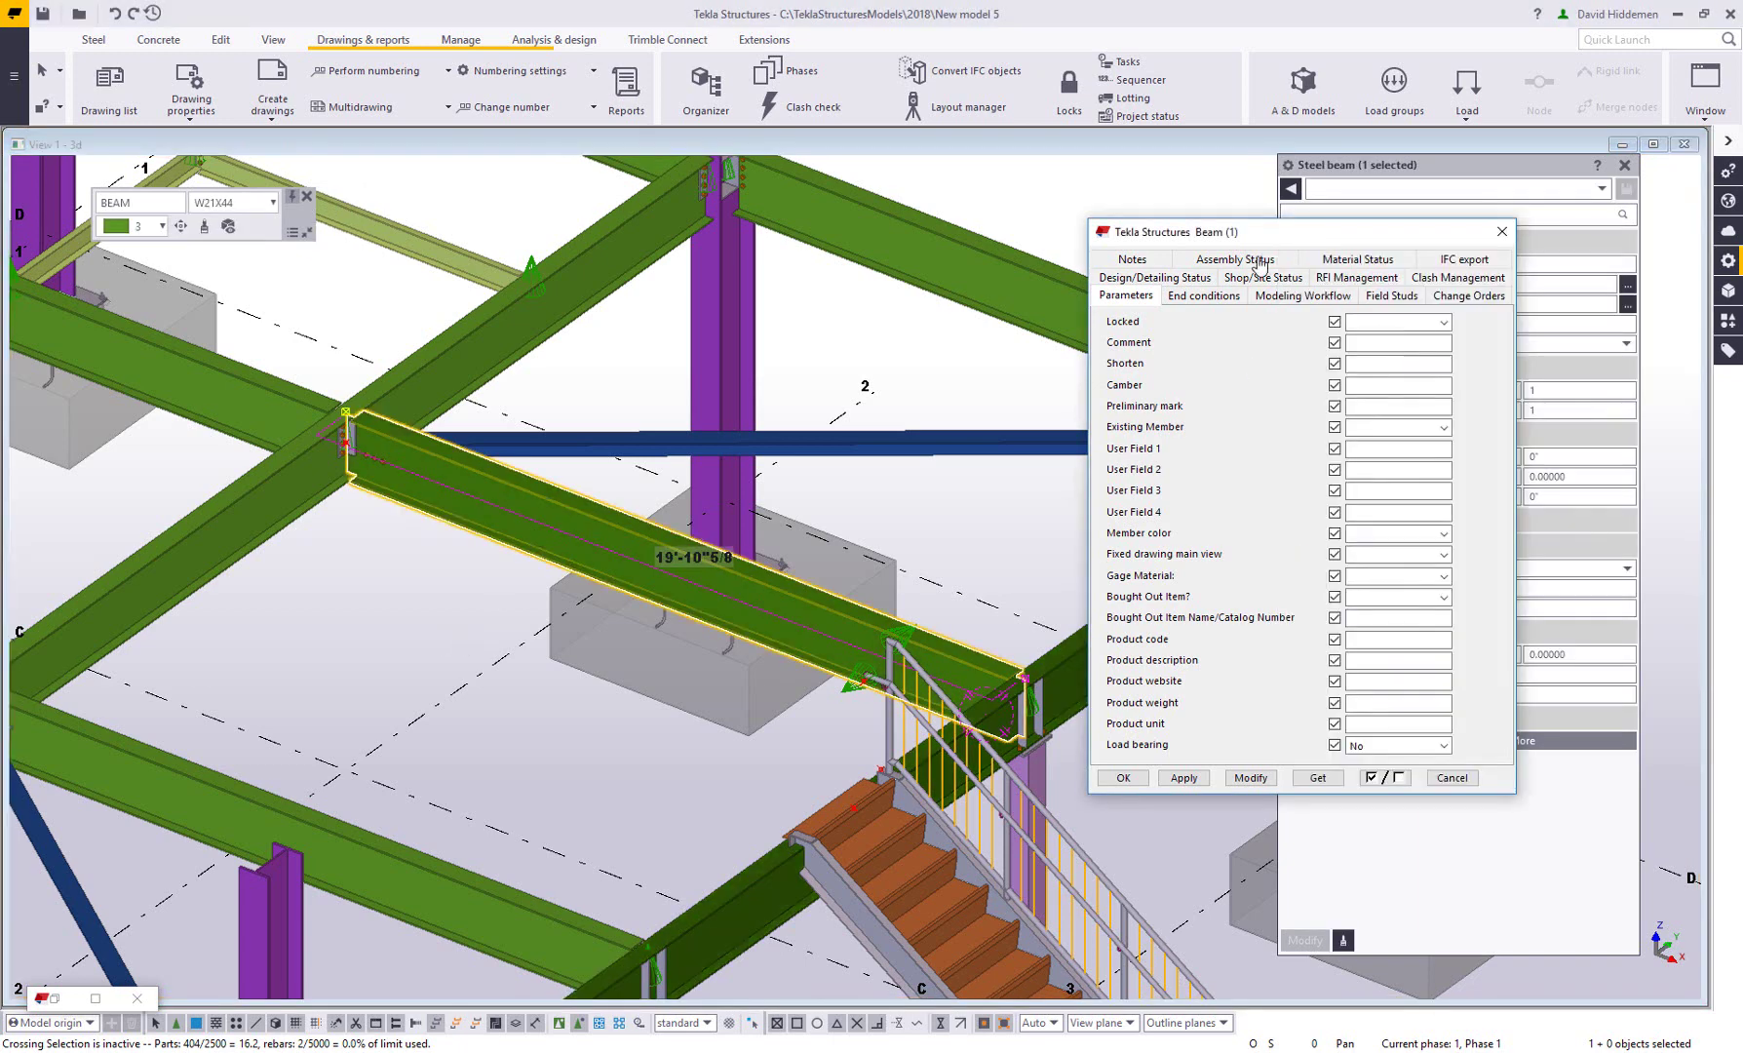
left_click(1390, 780)
left_click(1374, 386)
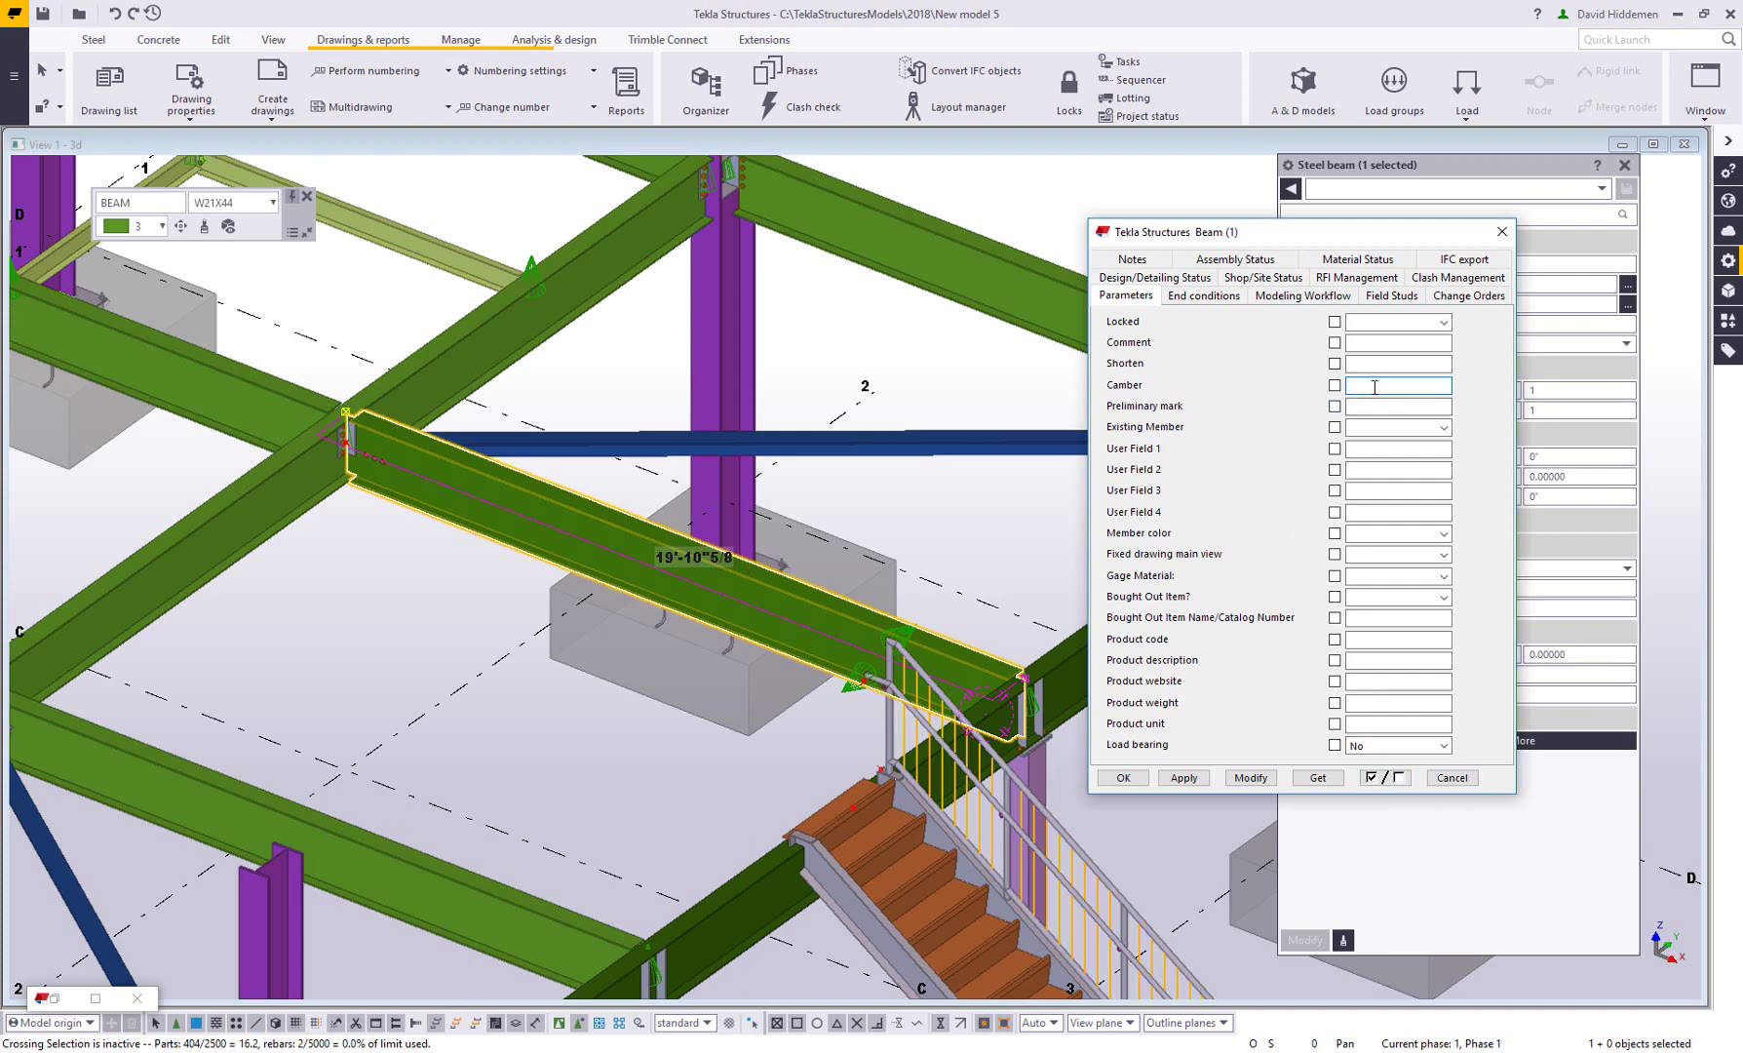
type("1\"1/4")
left_click(1248, 778)
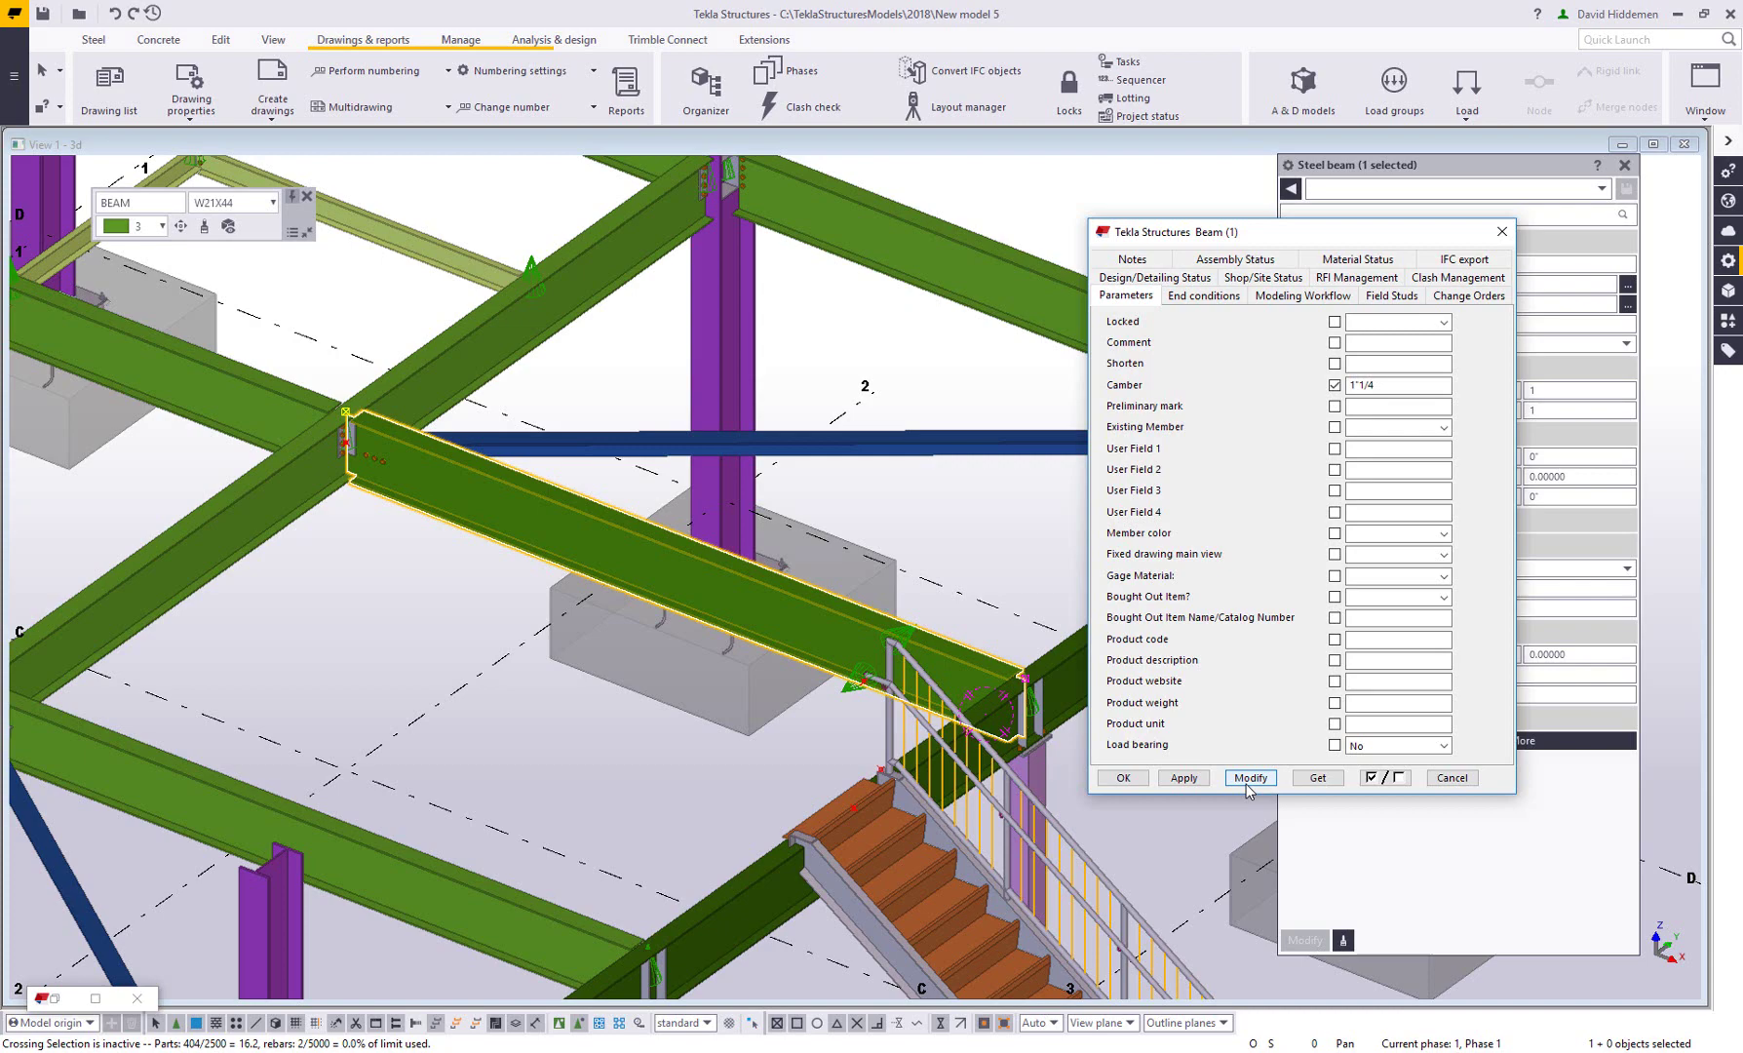
- Open drawing E1 and zoom in on the B7 mark reading W21X44 C= 1 1/4
left_click(109, 92)
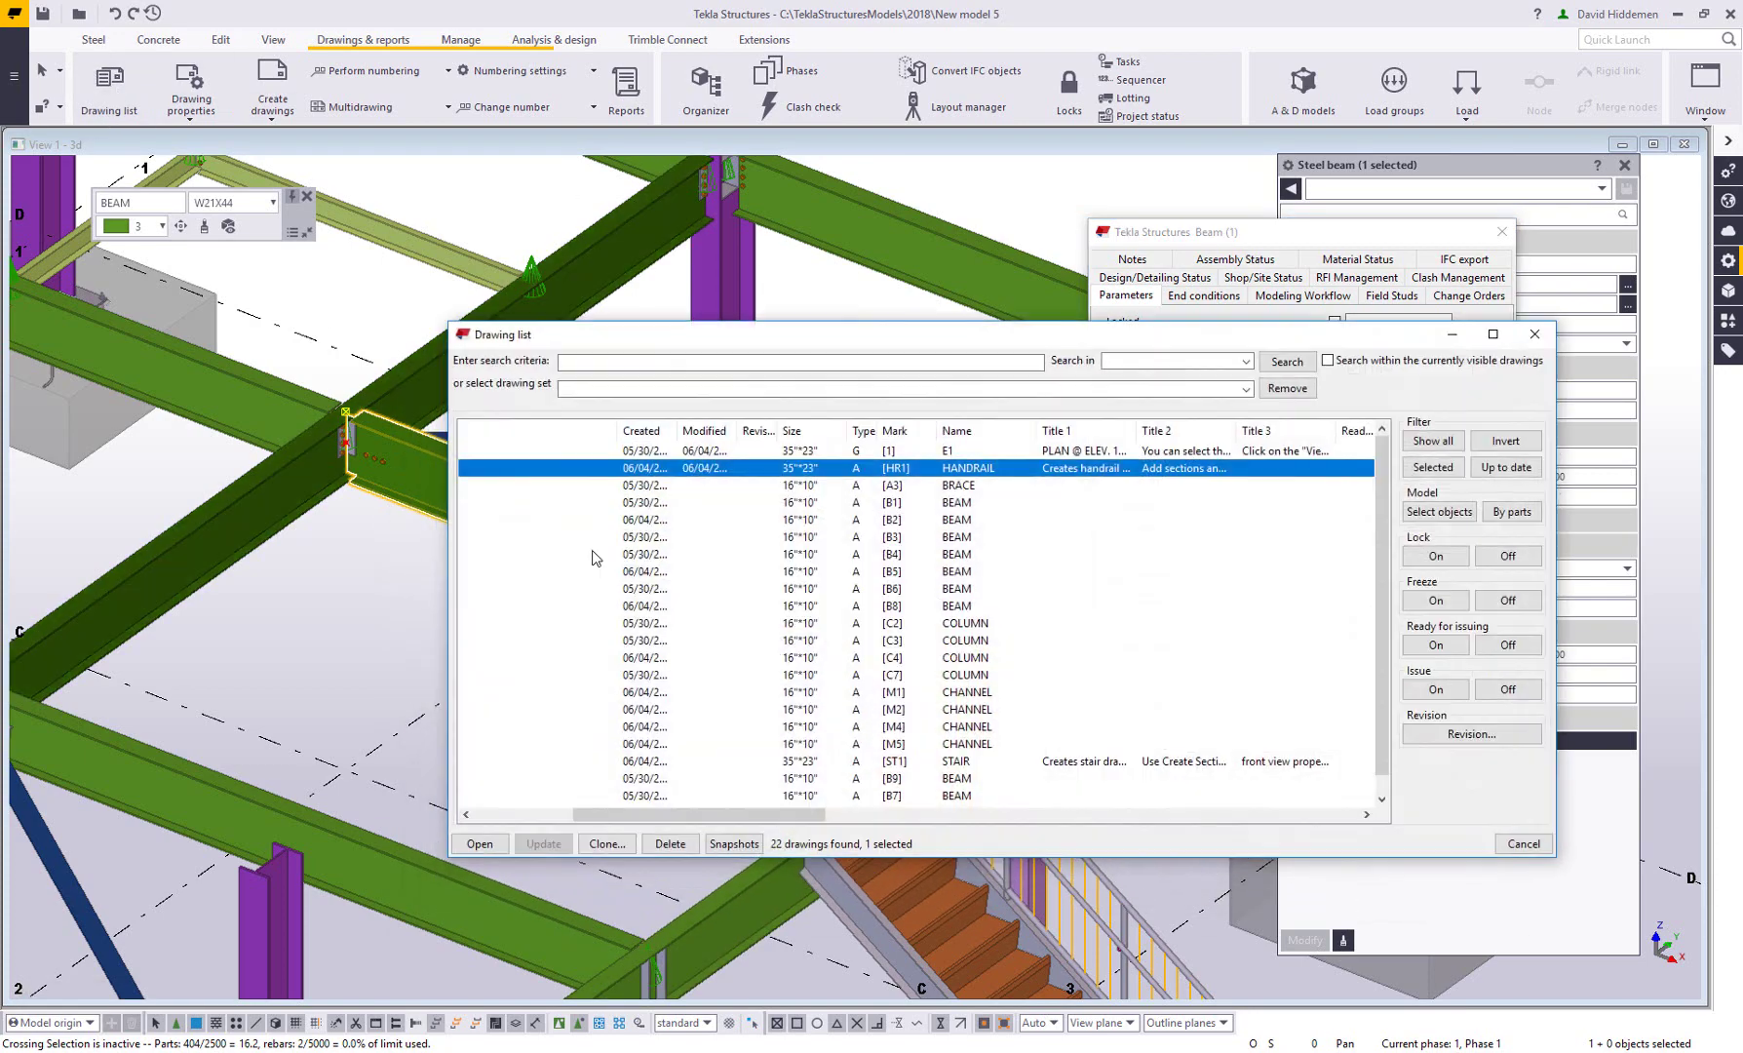
double_click(1019, 451)
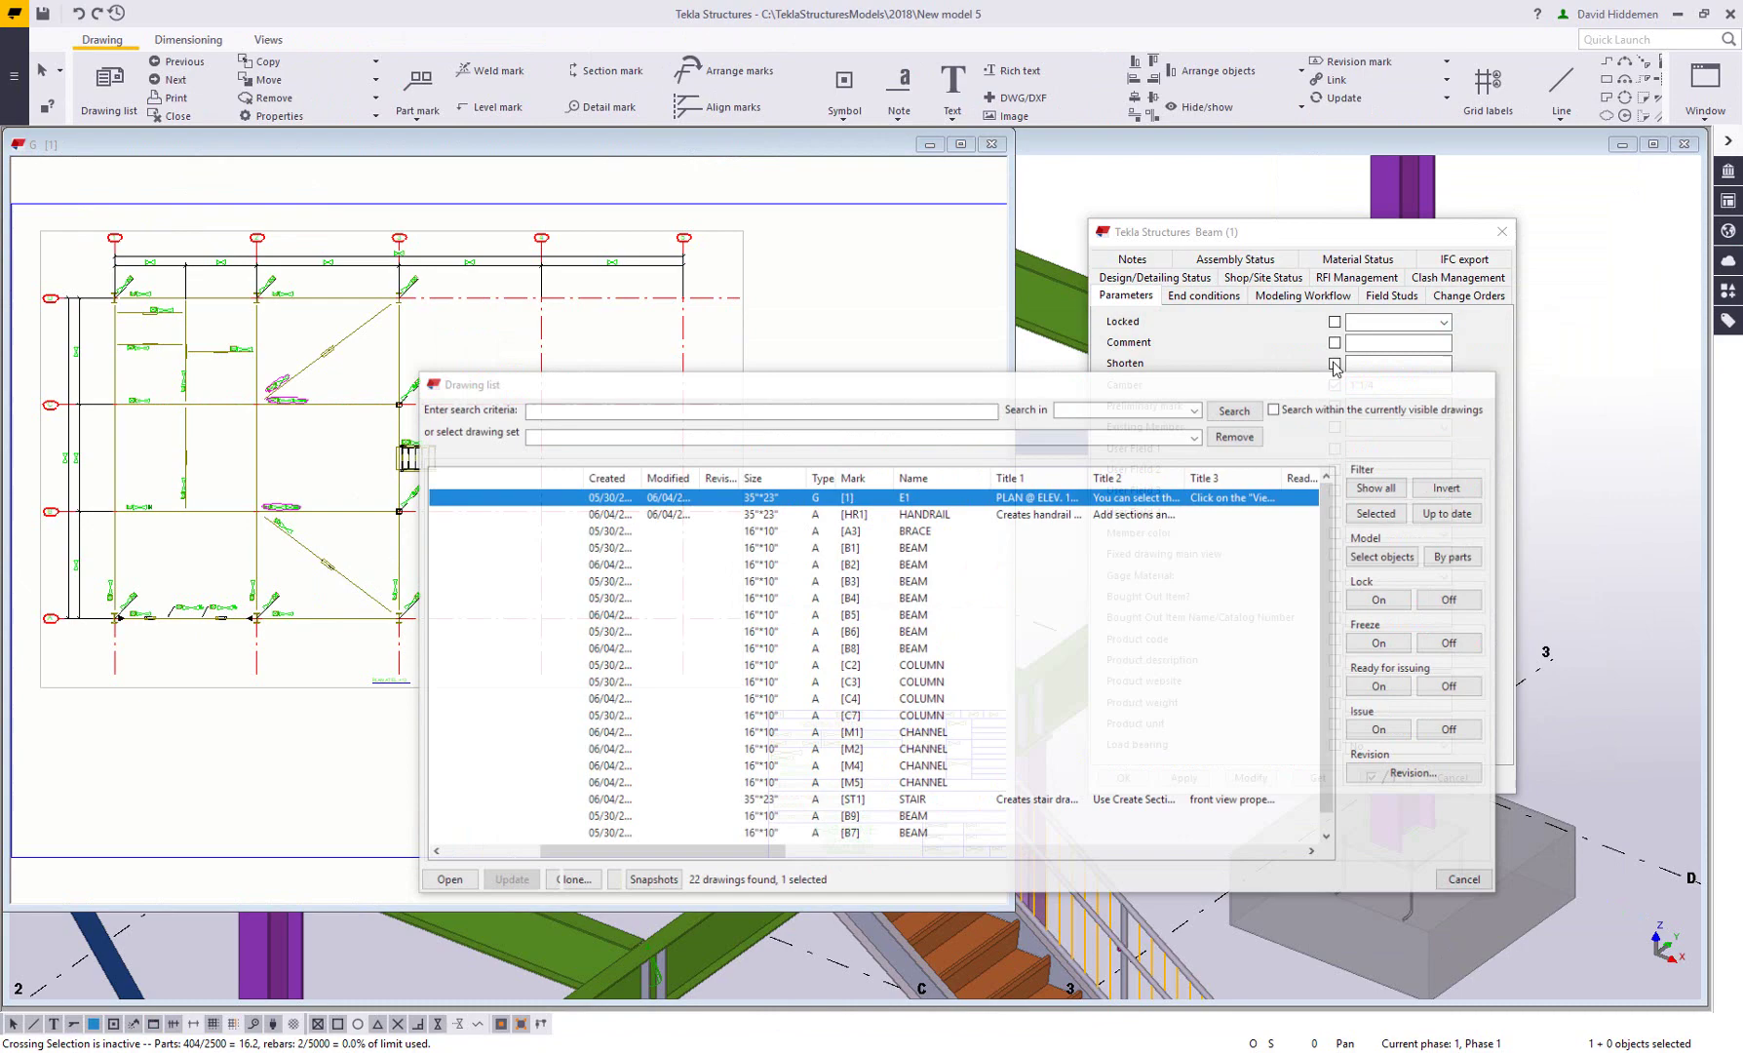
scroll(503, 550, "up", 5)
scroll(503, 549, "up", 4)
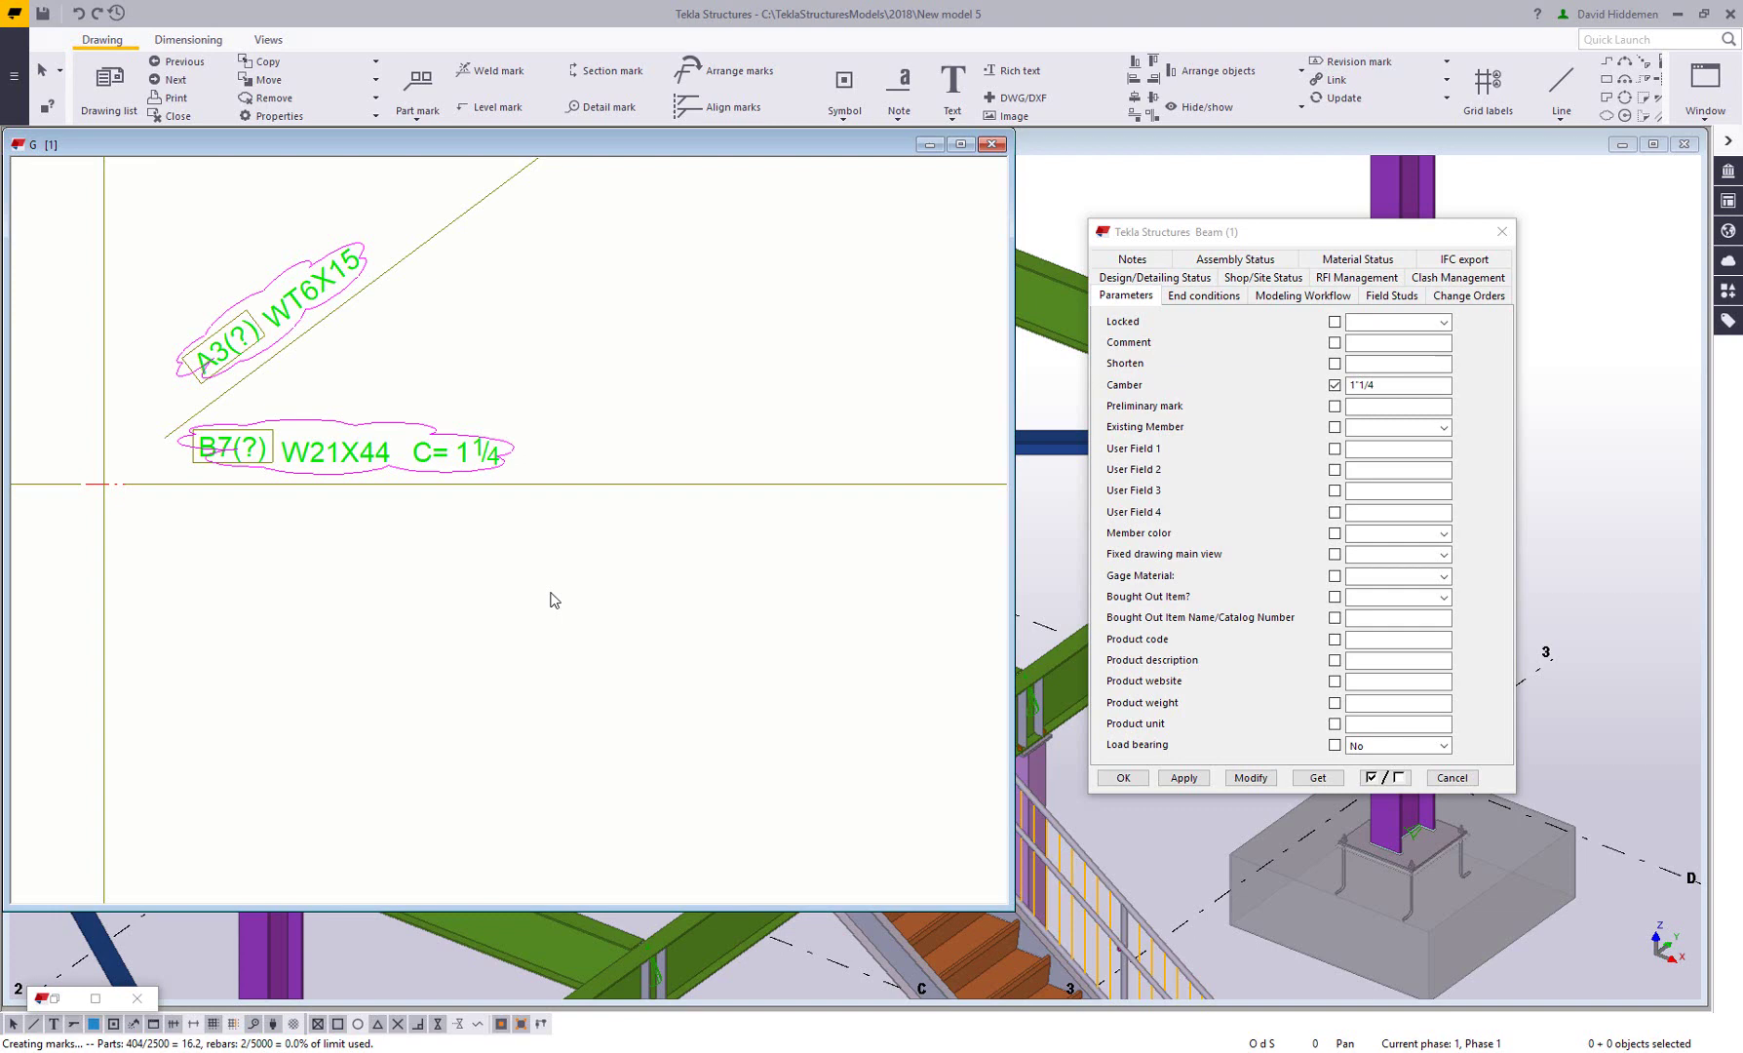
- Close the drawing, select the long diagonal W21X44 beam, and inspect its Preliminary mark field
left_click(991, 143)
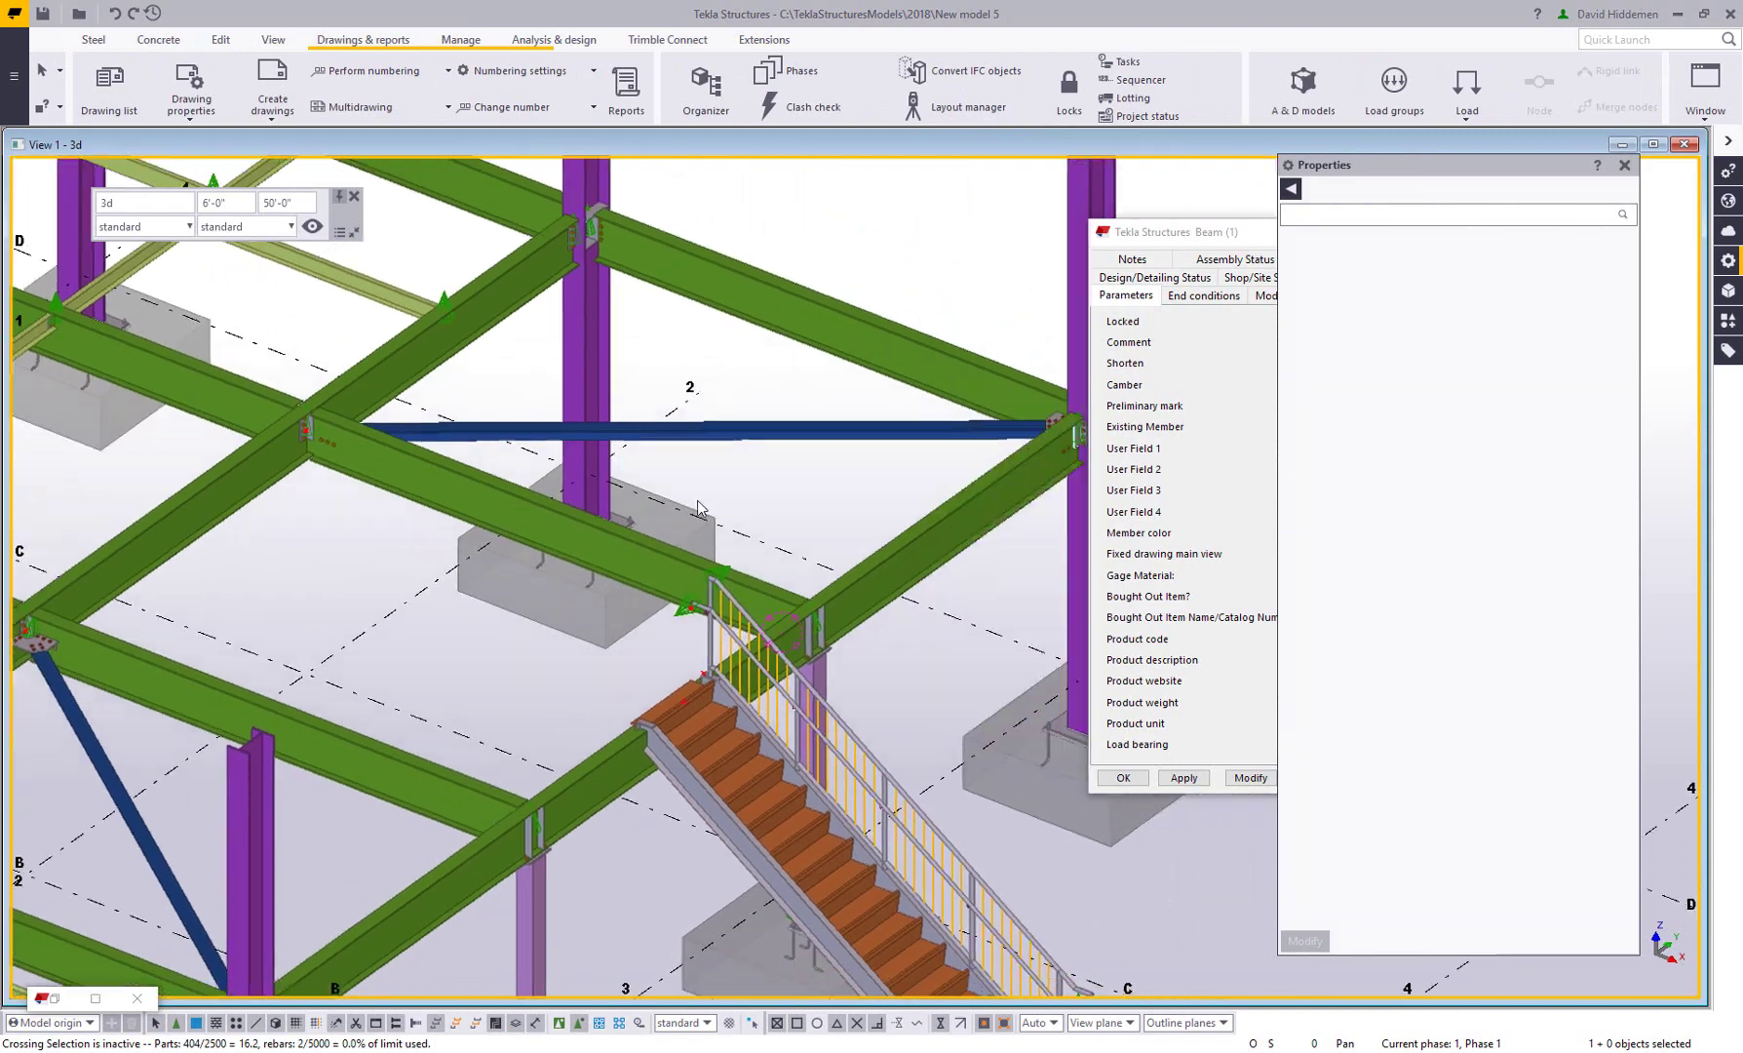
left_click_drag(1102, 234, 990, 265)
left_click_drag(1175, 265, 1097, 244)
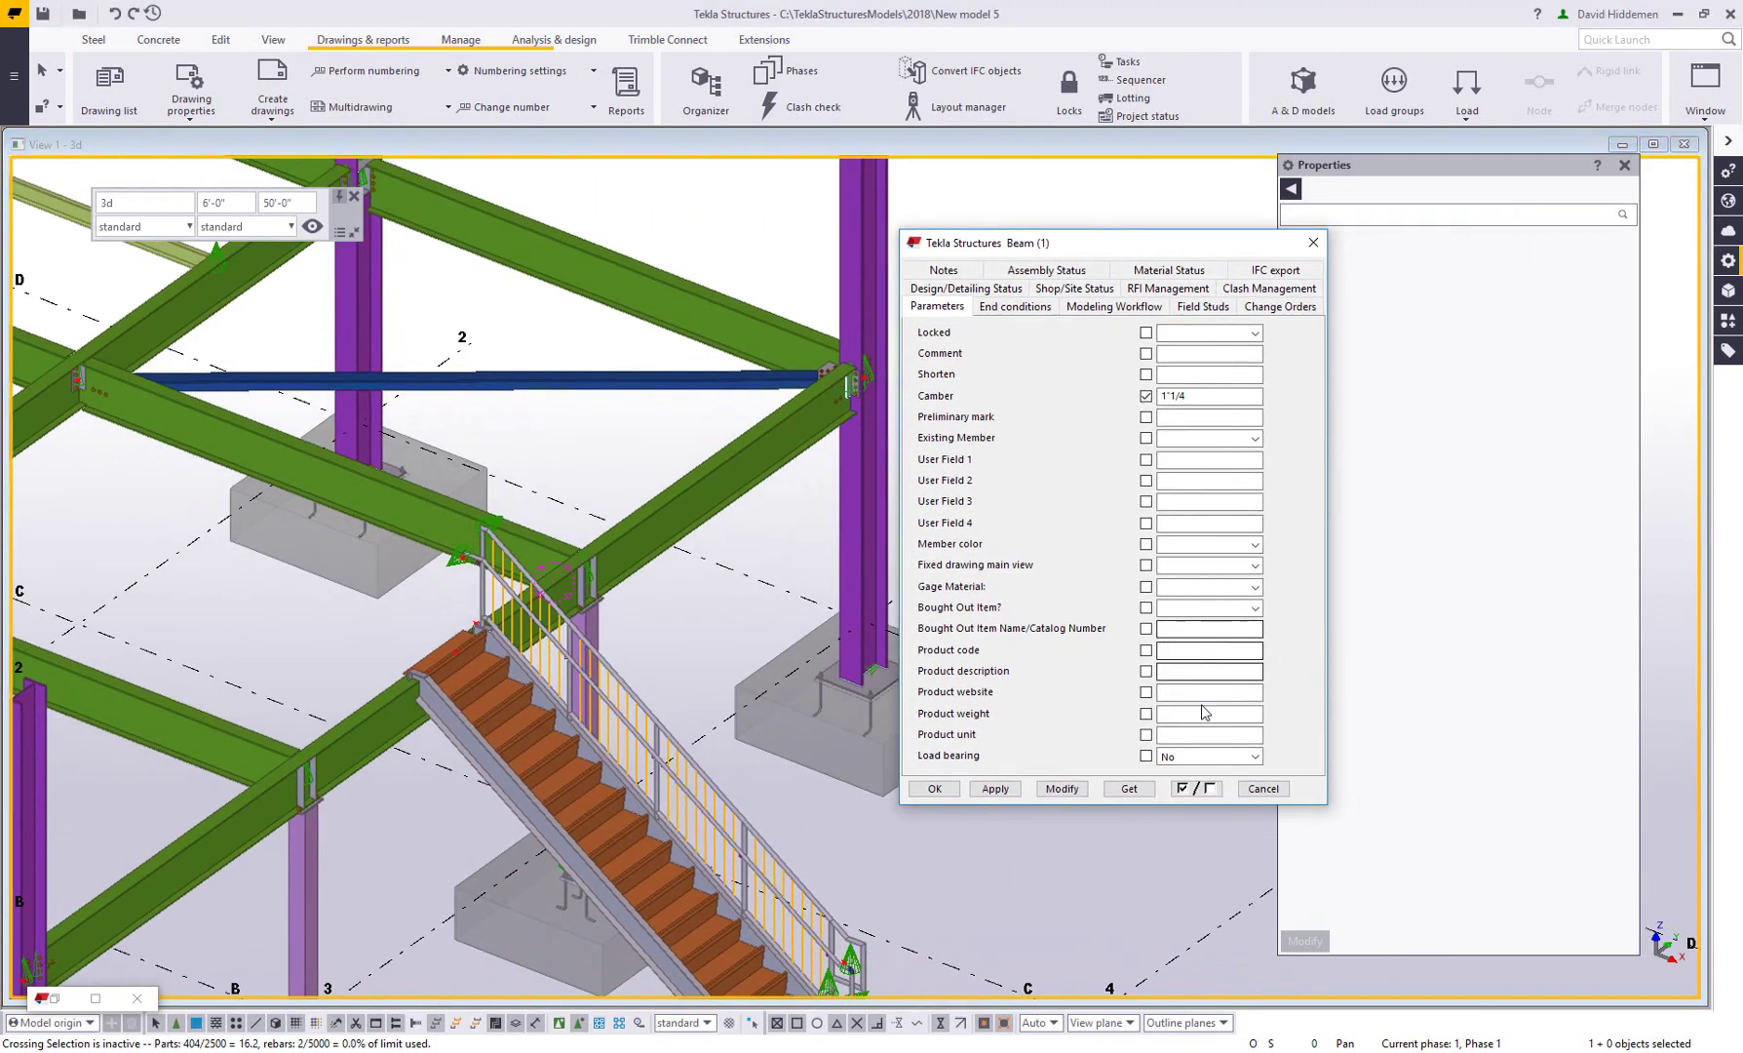
left_click(722, 506)
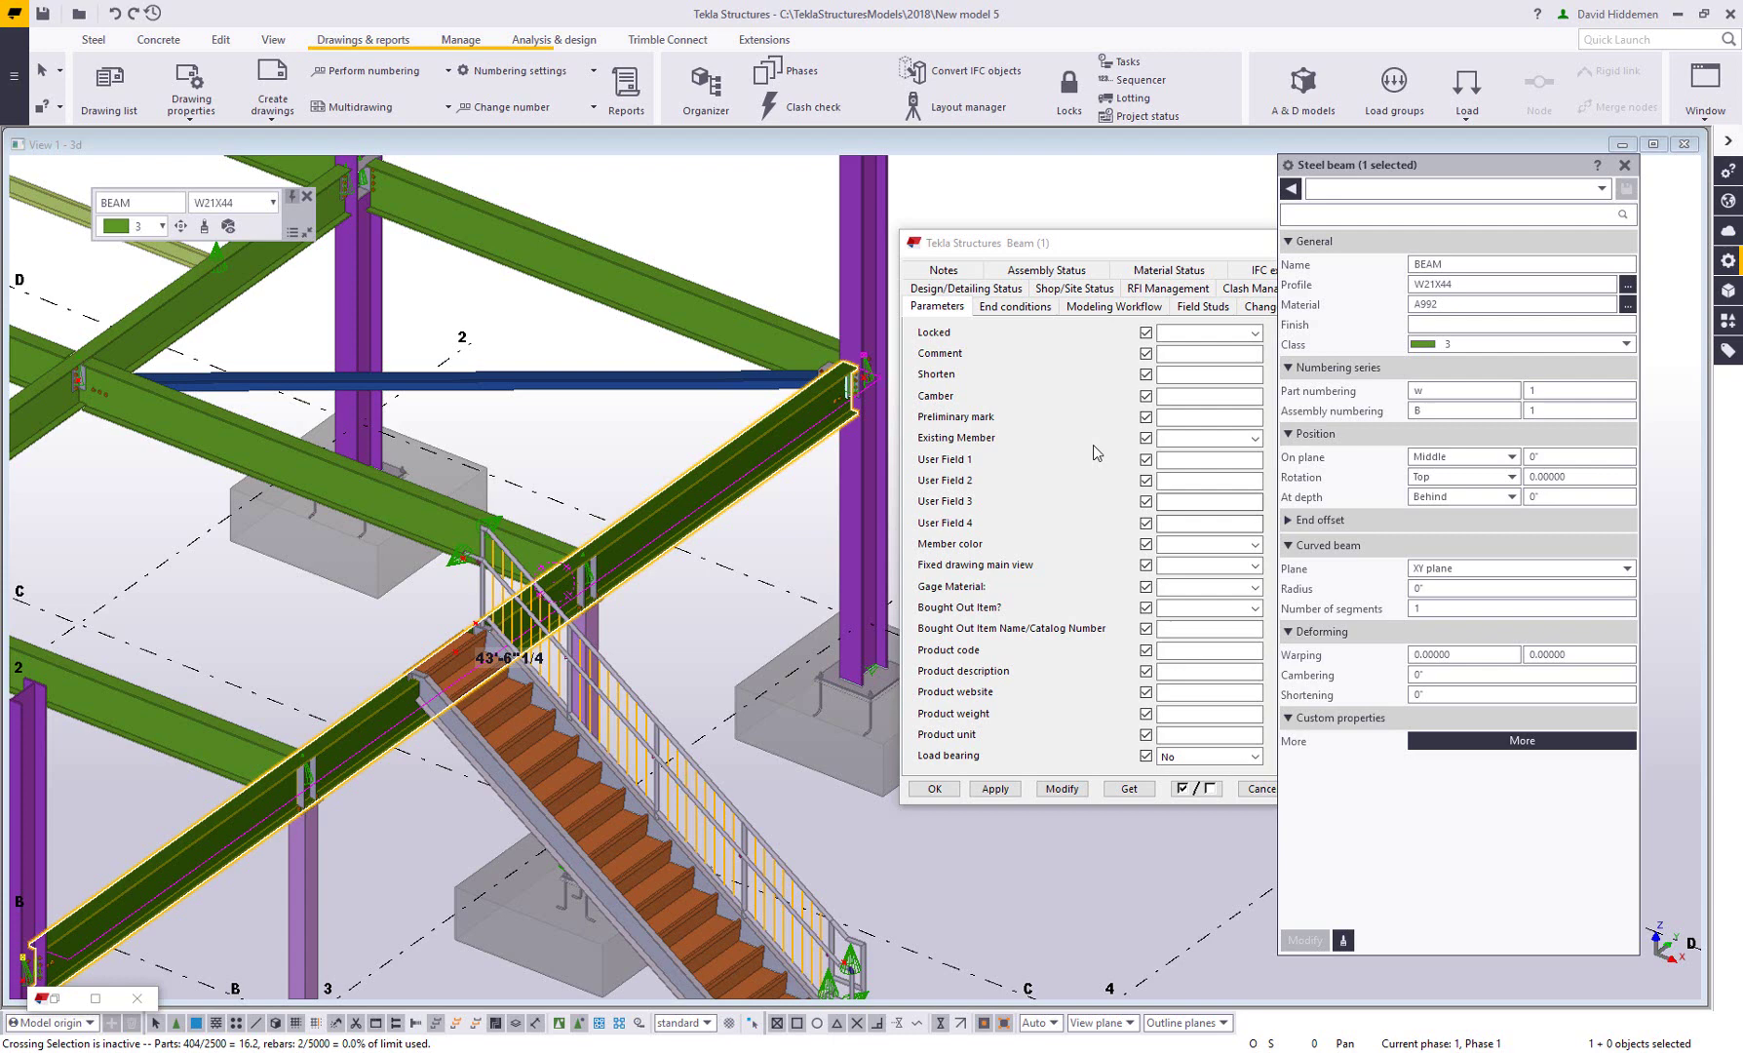
left_click(1094, 511)
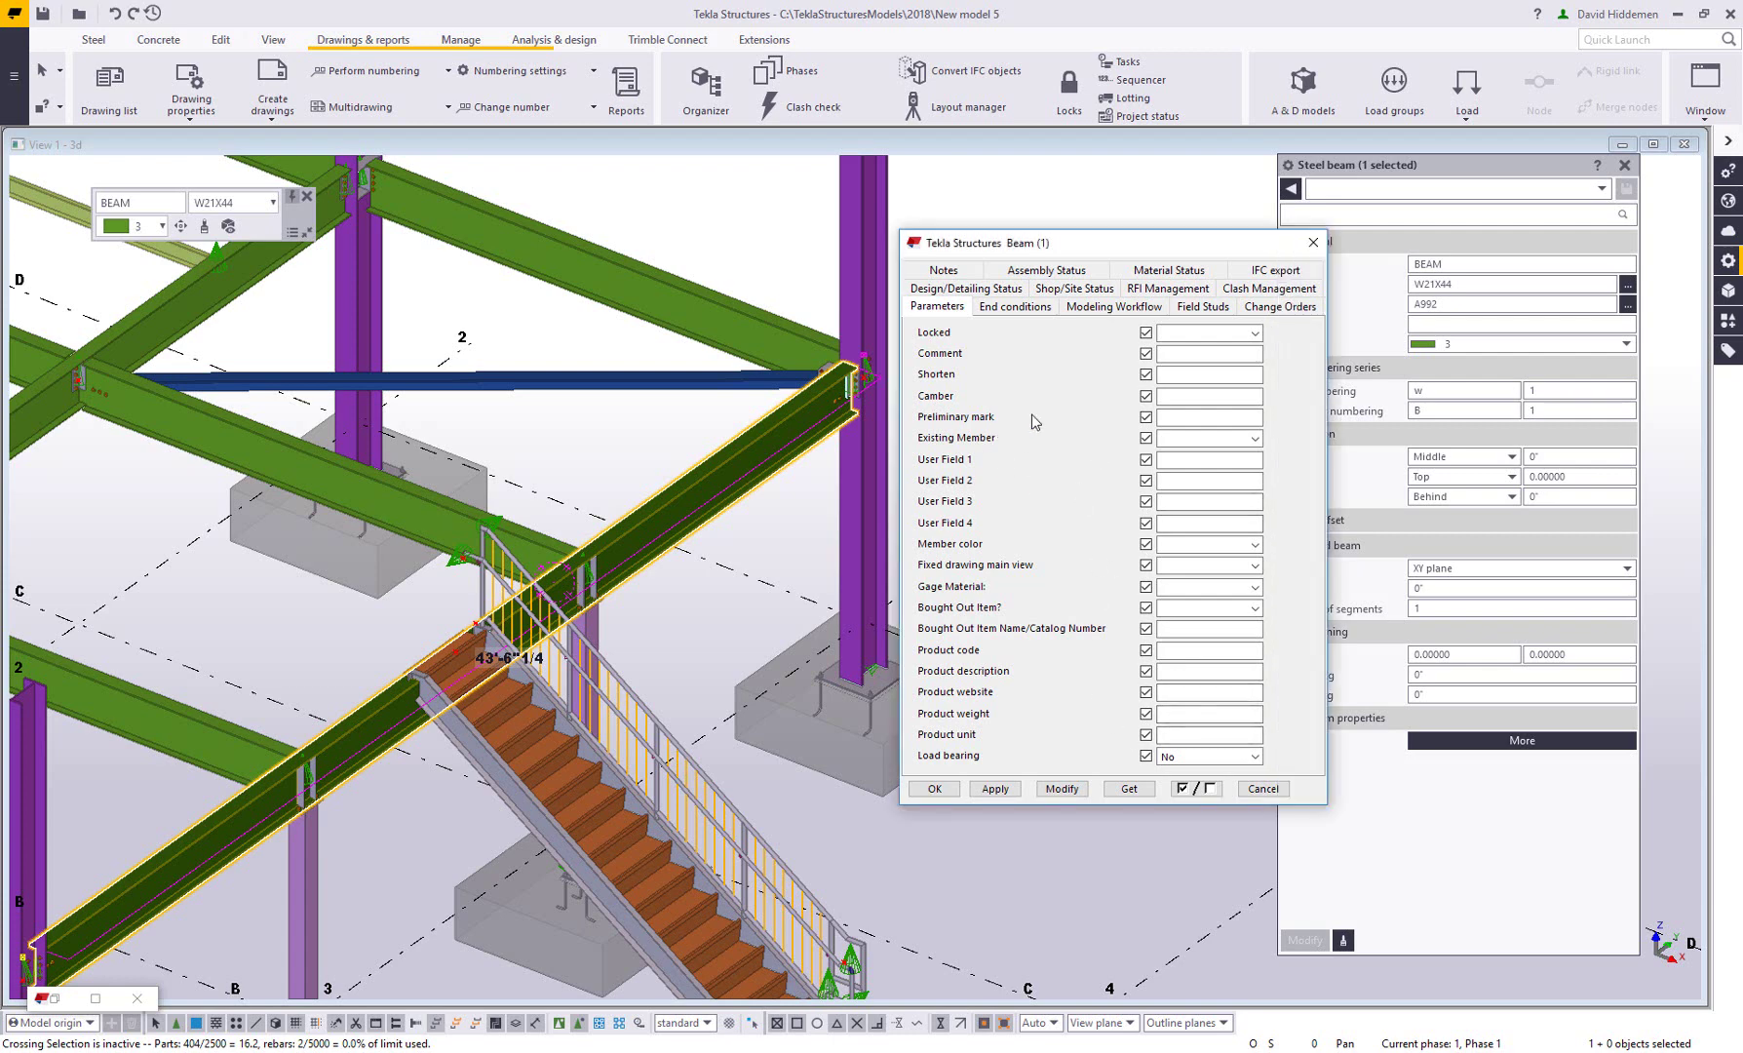
left_click(1195, 417)
left_click(711, 586)
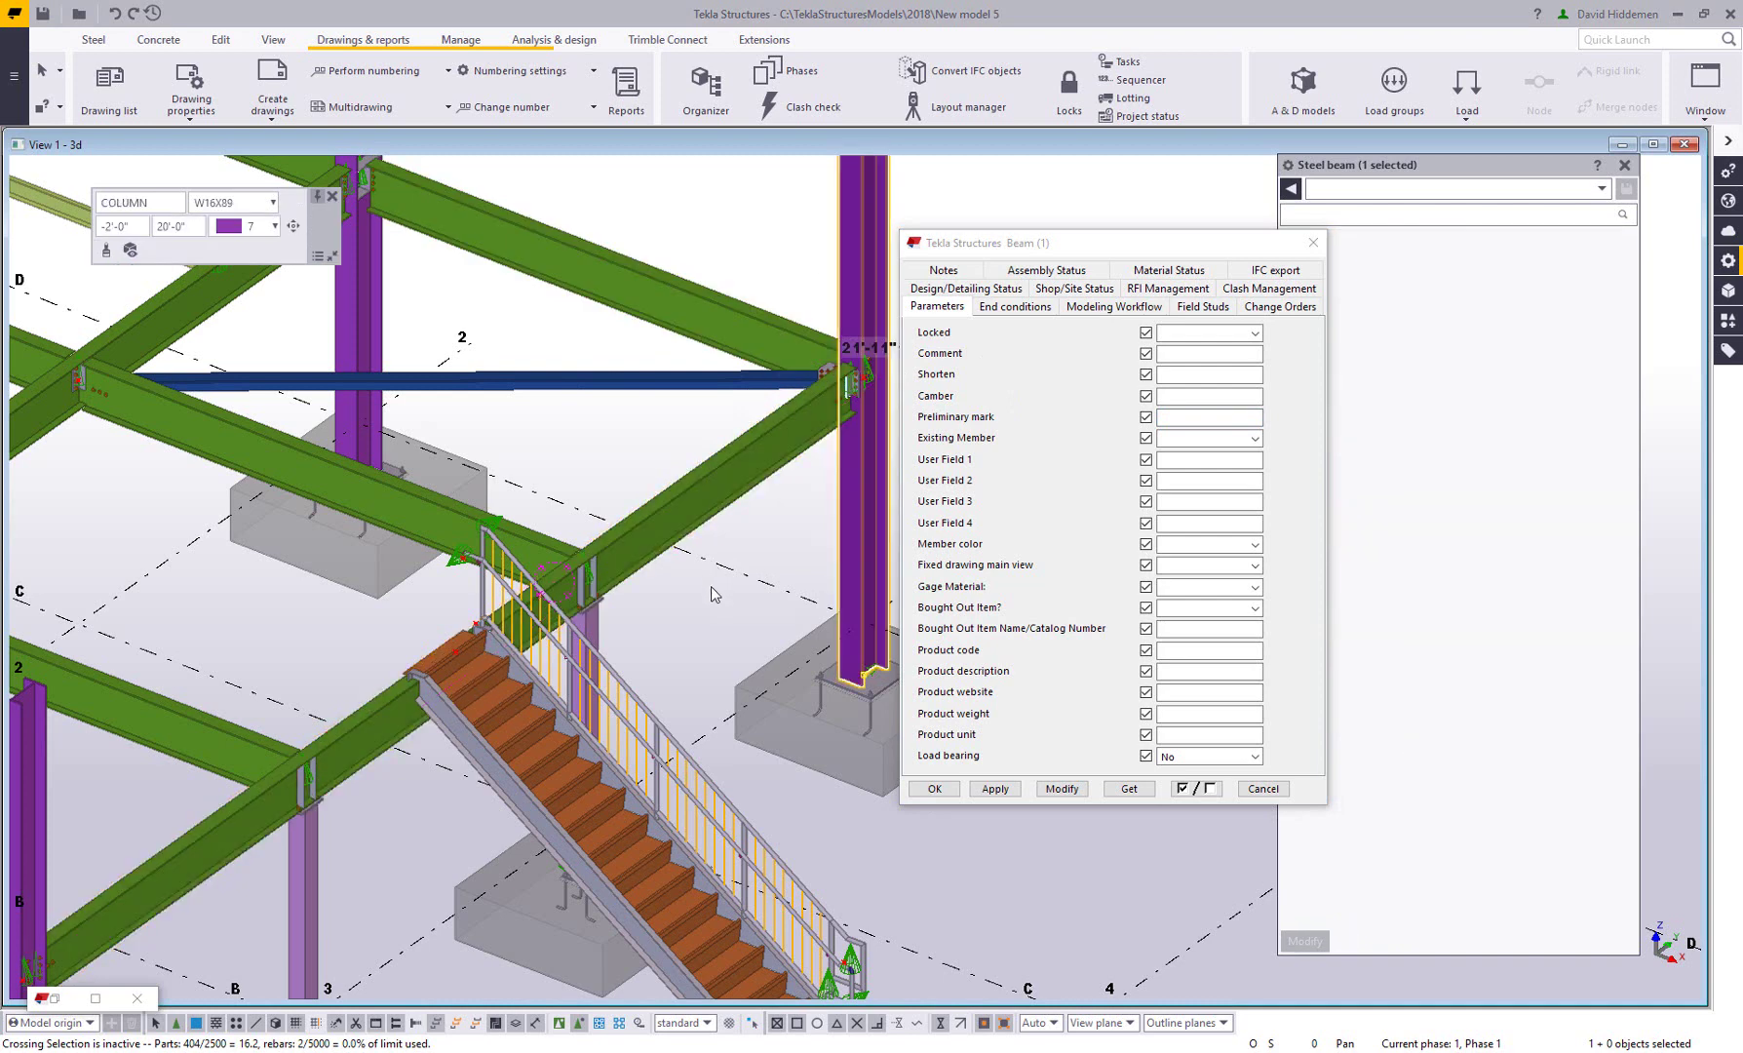
- Number the modified objects, then review the numbering settings and Preliminary mark field
left_click(448, 70)
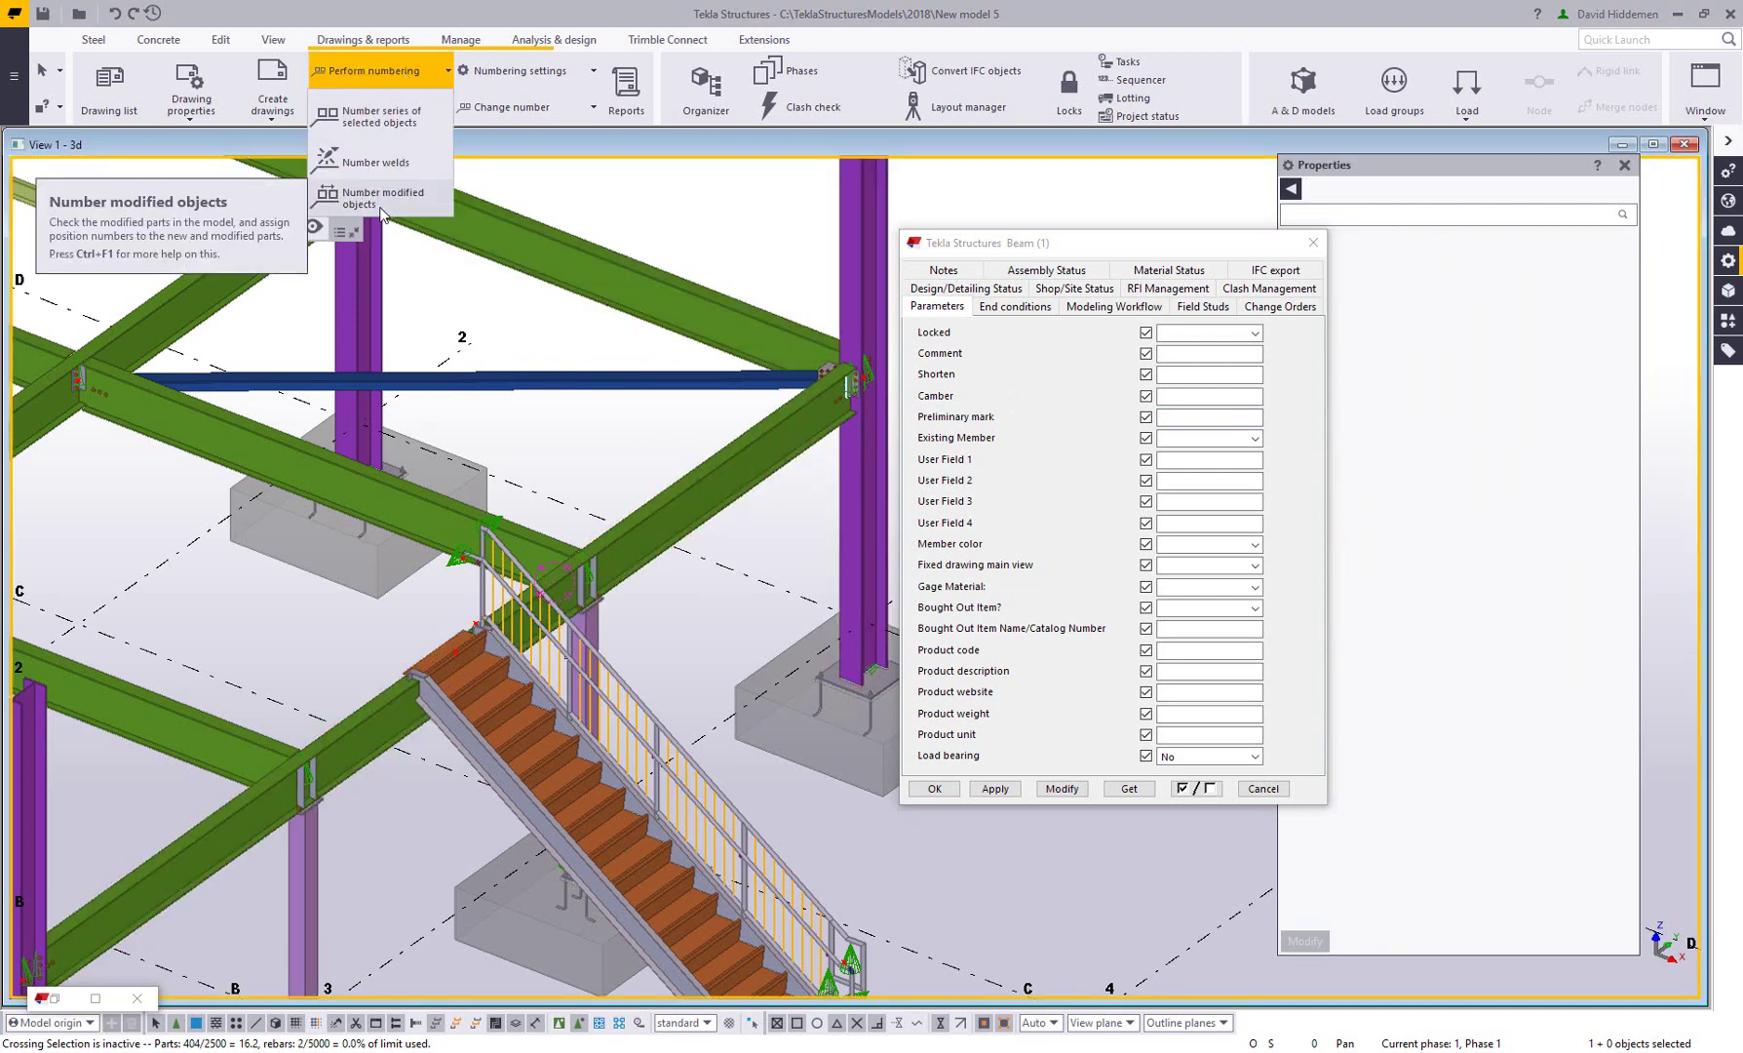
left_click(382, 212)
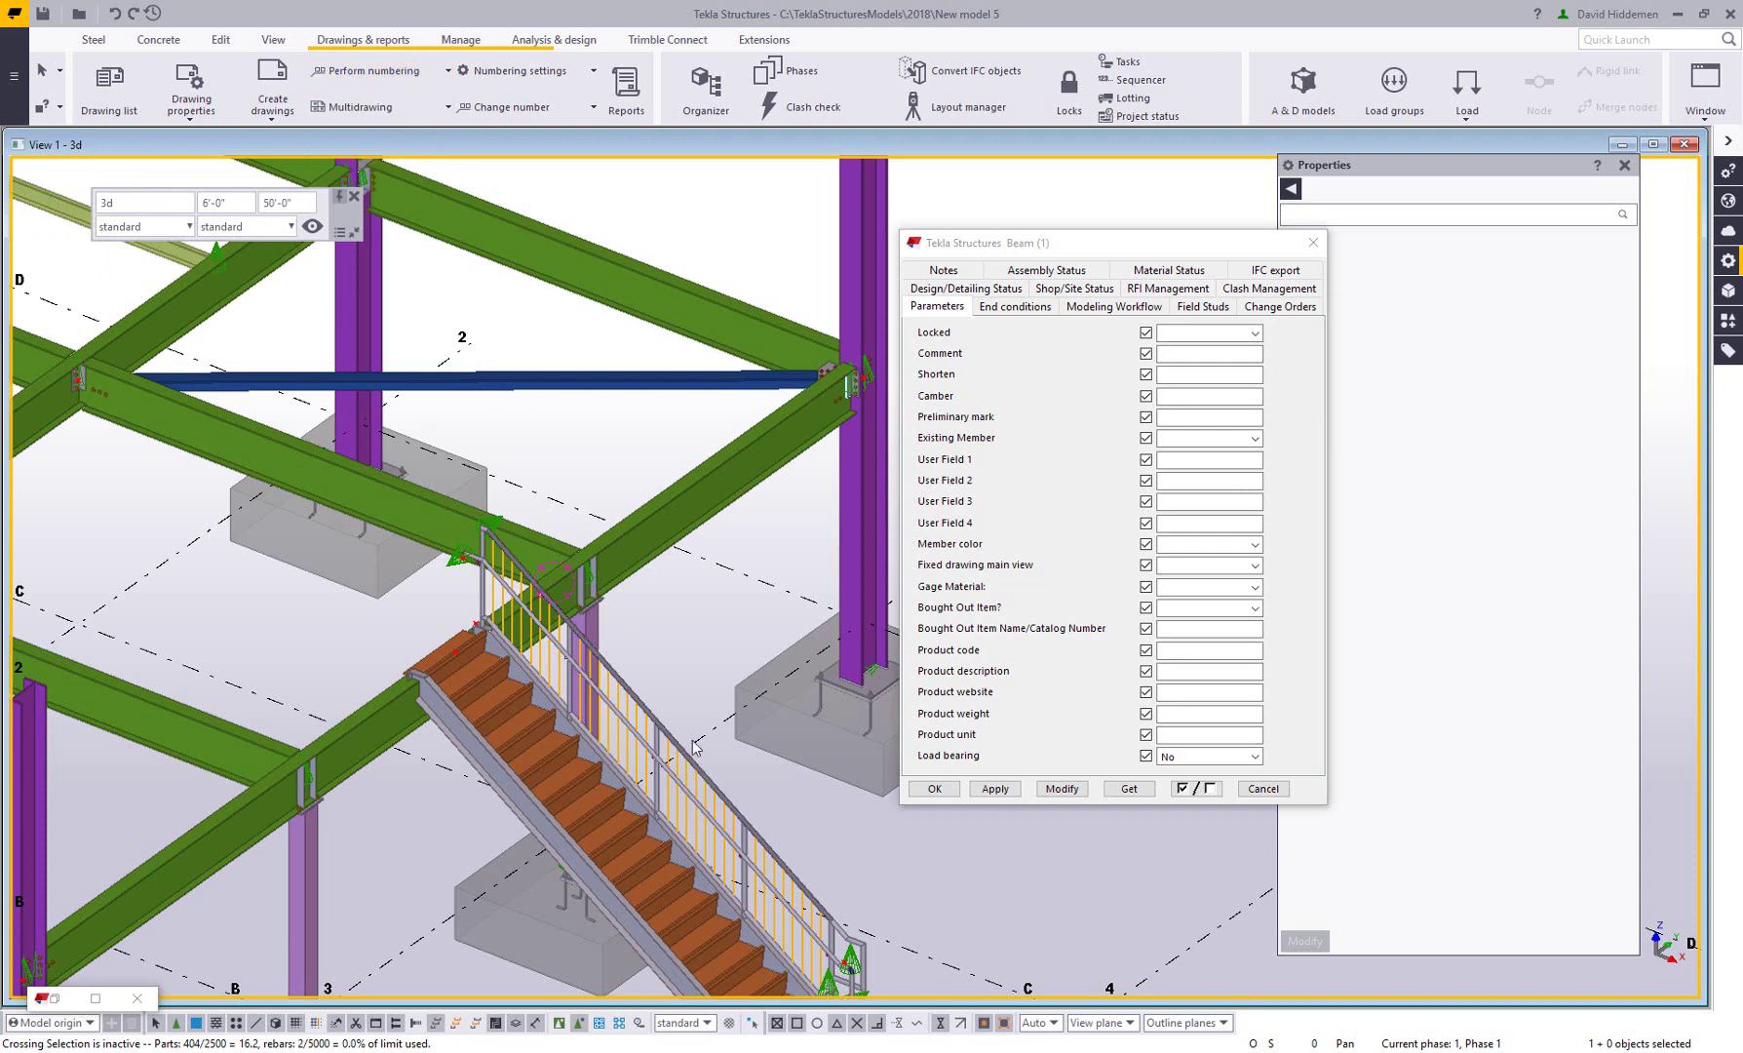
left_click_drag(833, 923, 331, 229)
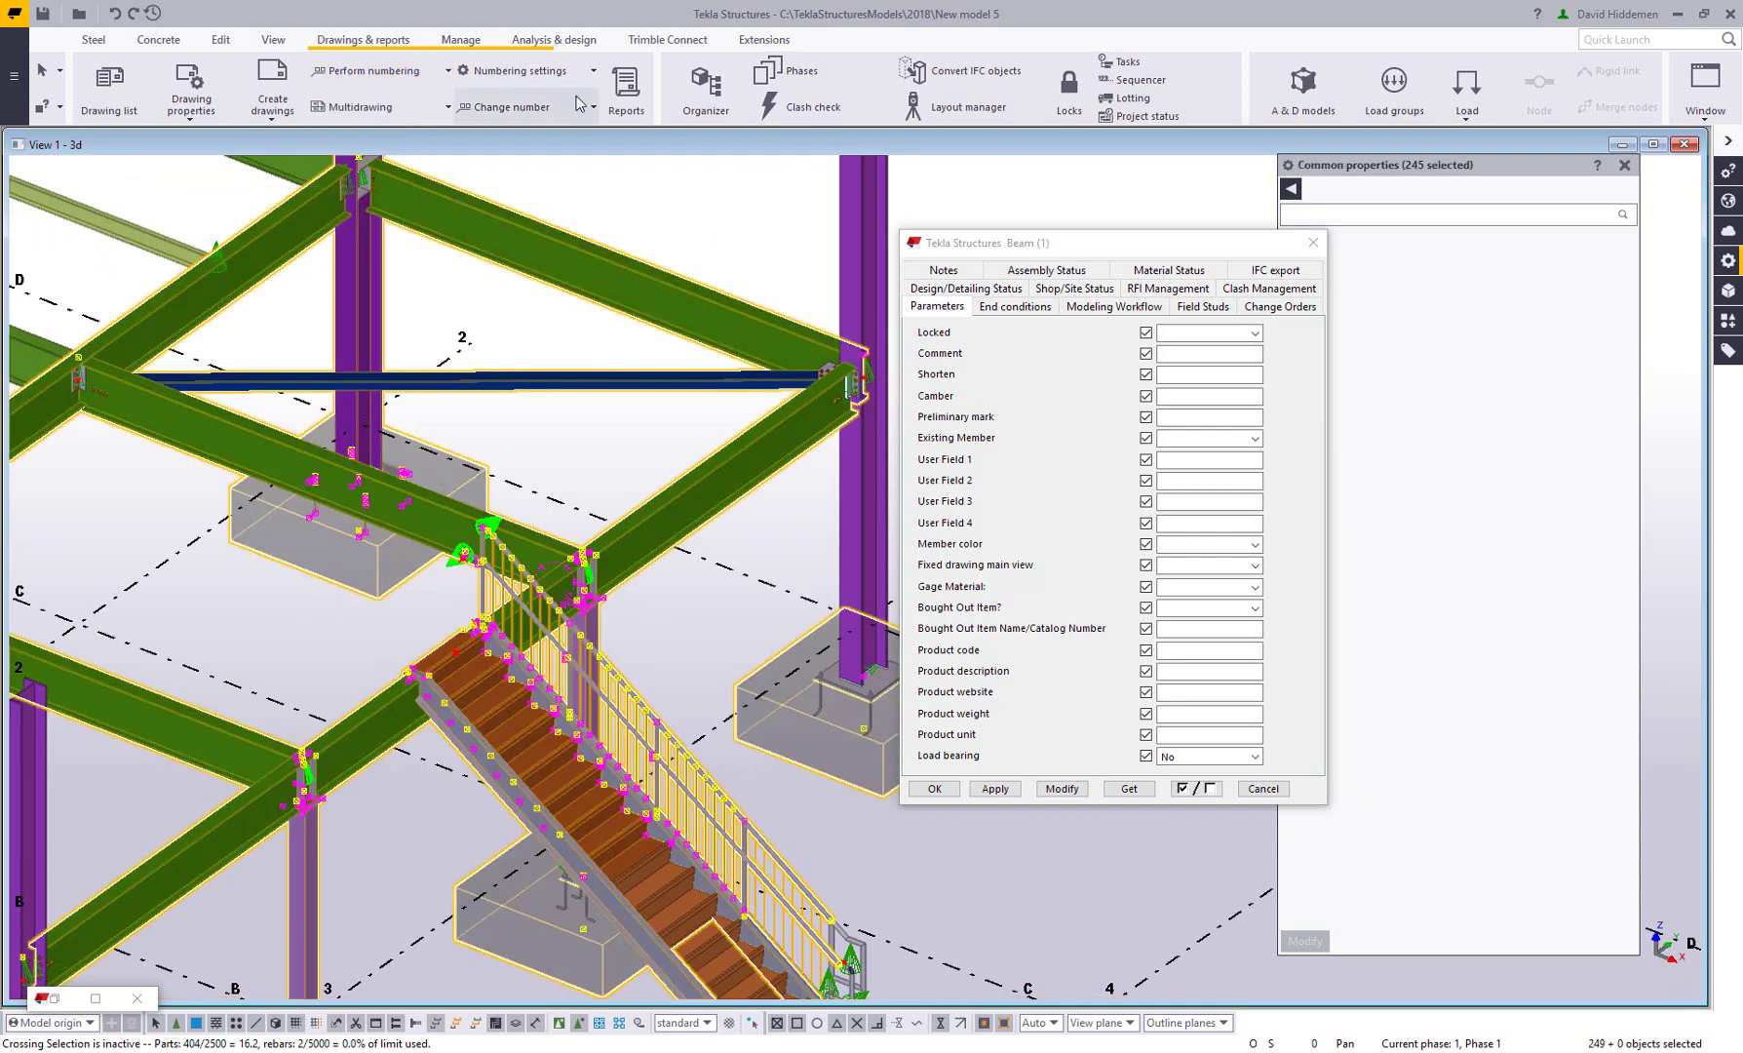
left_click(591, 70)
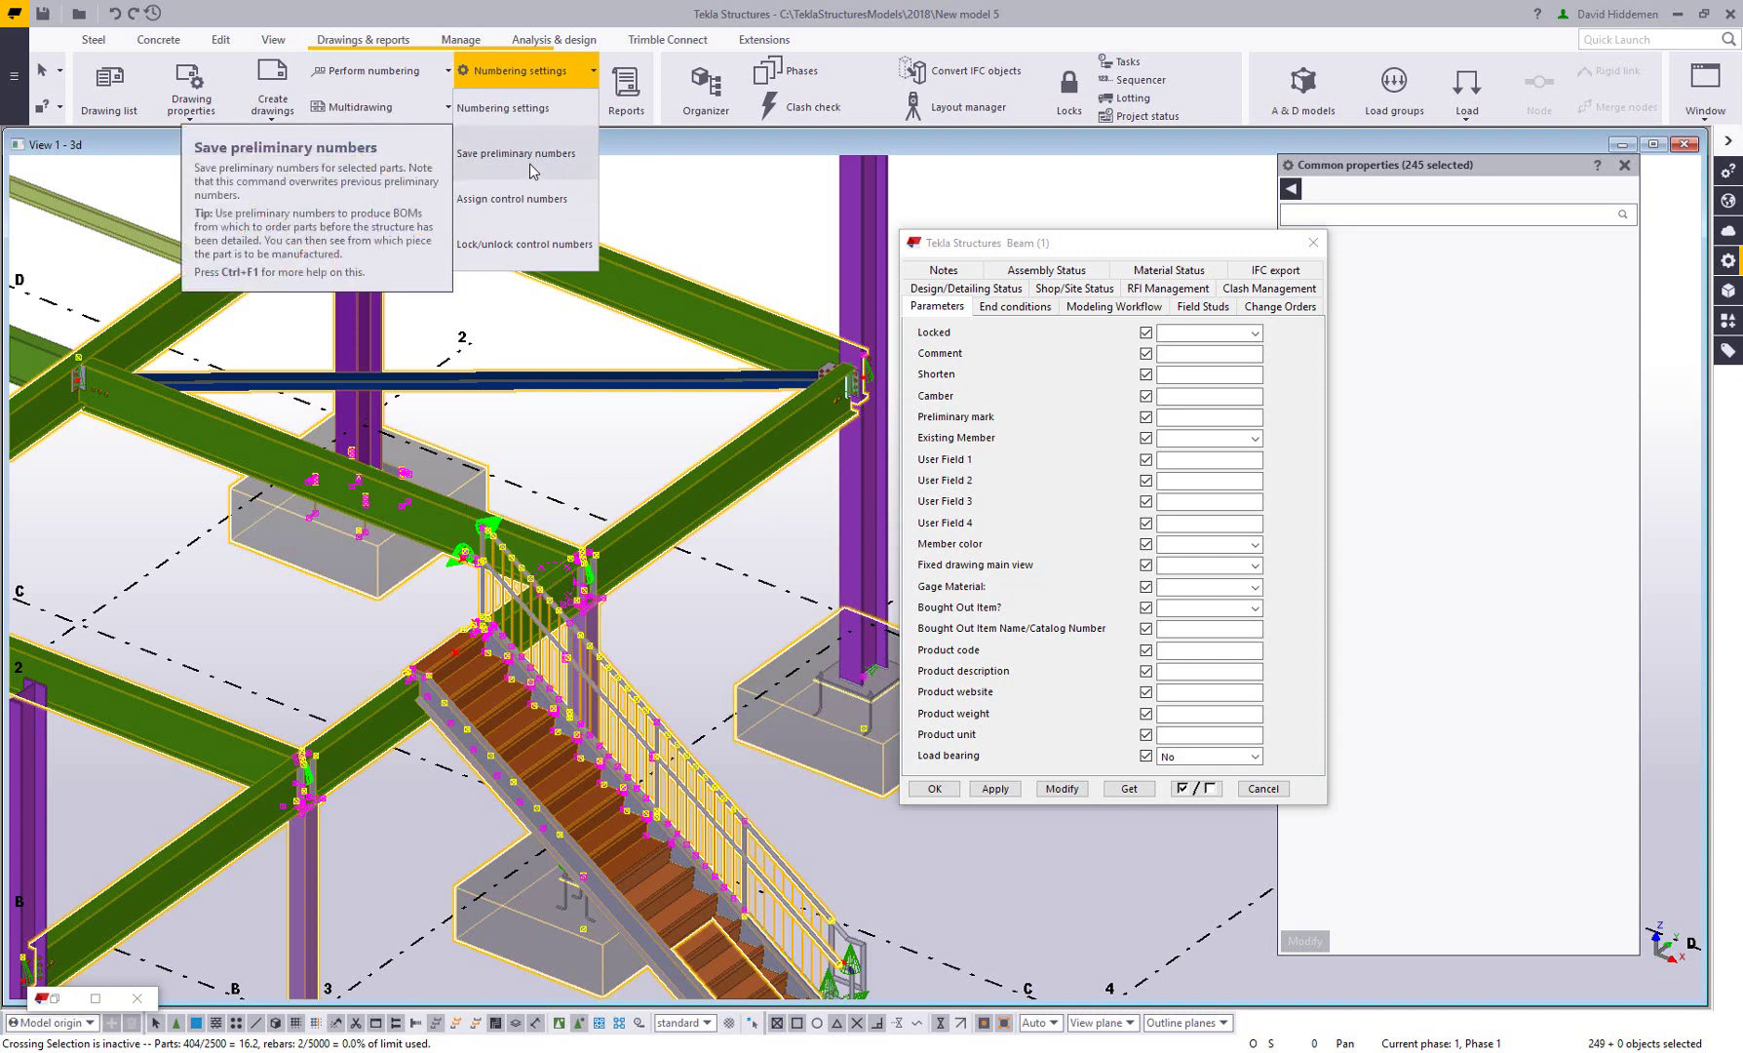
left_click(1172, 423)
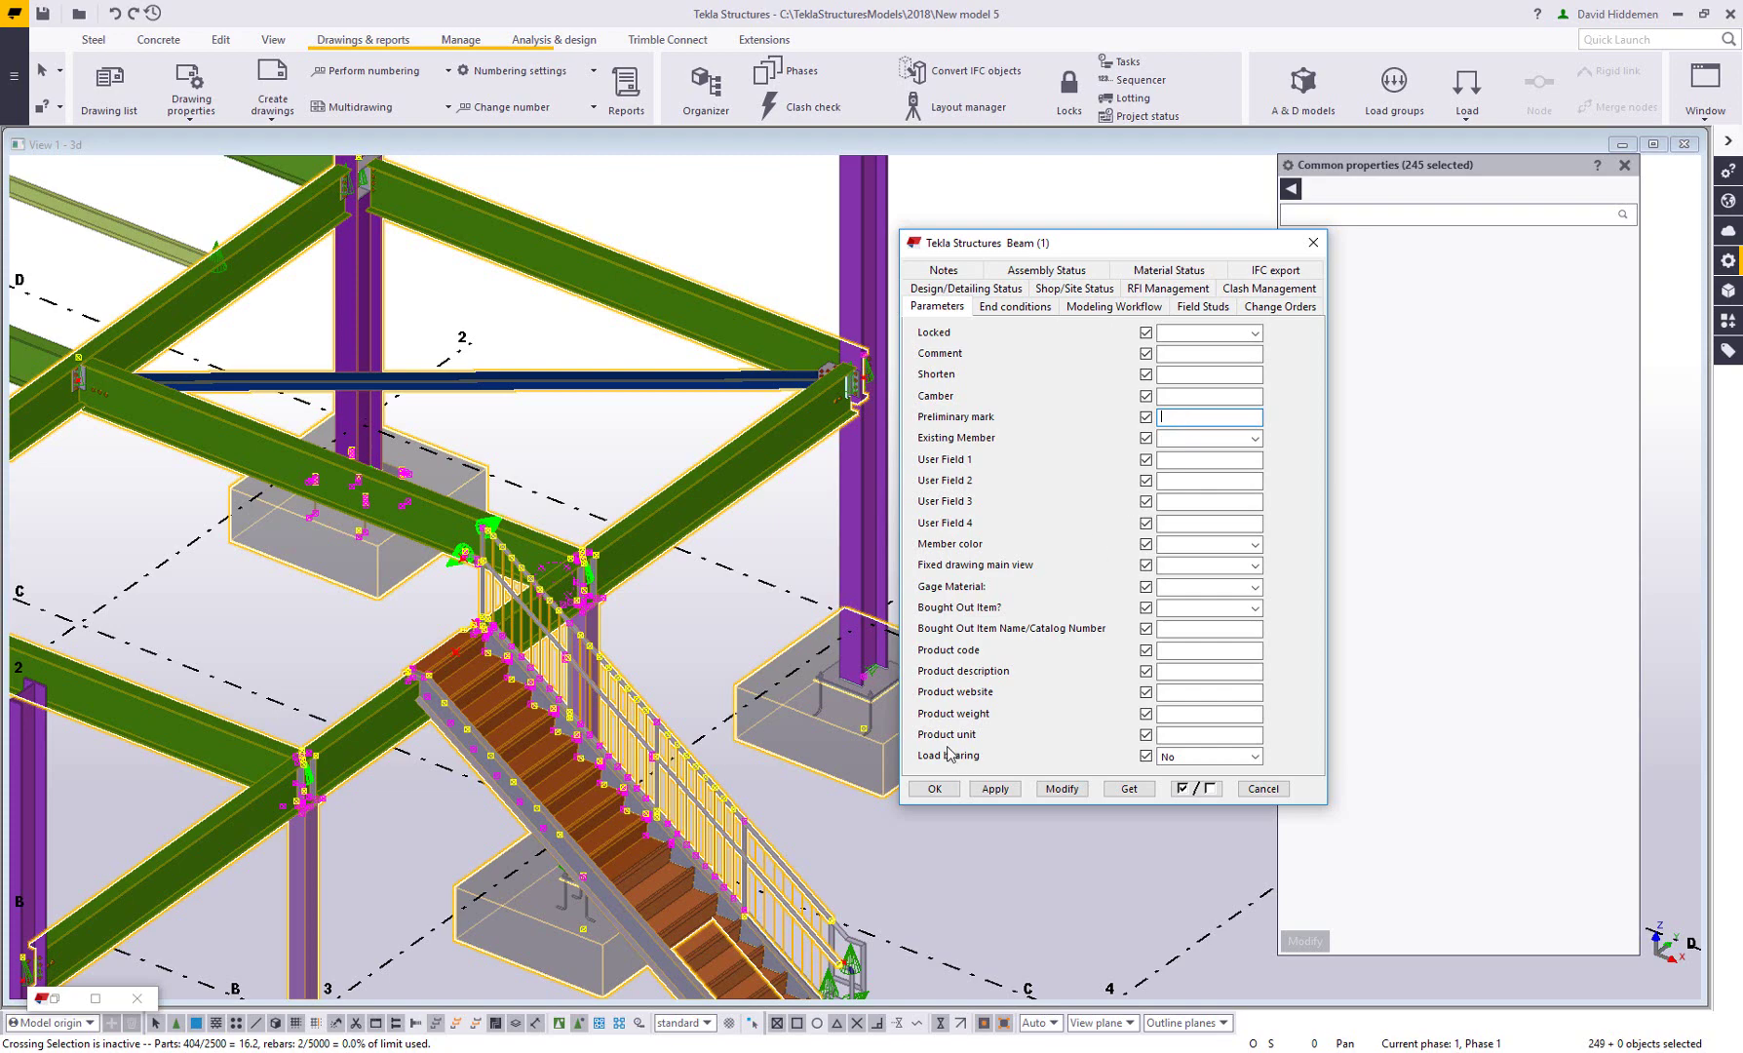
left_click(589, 458)
scroll(624, 497, "up", 3)
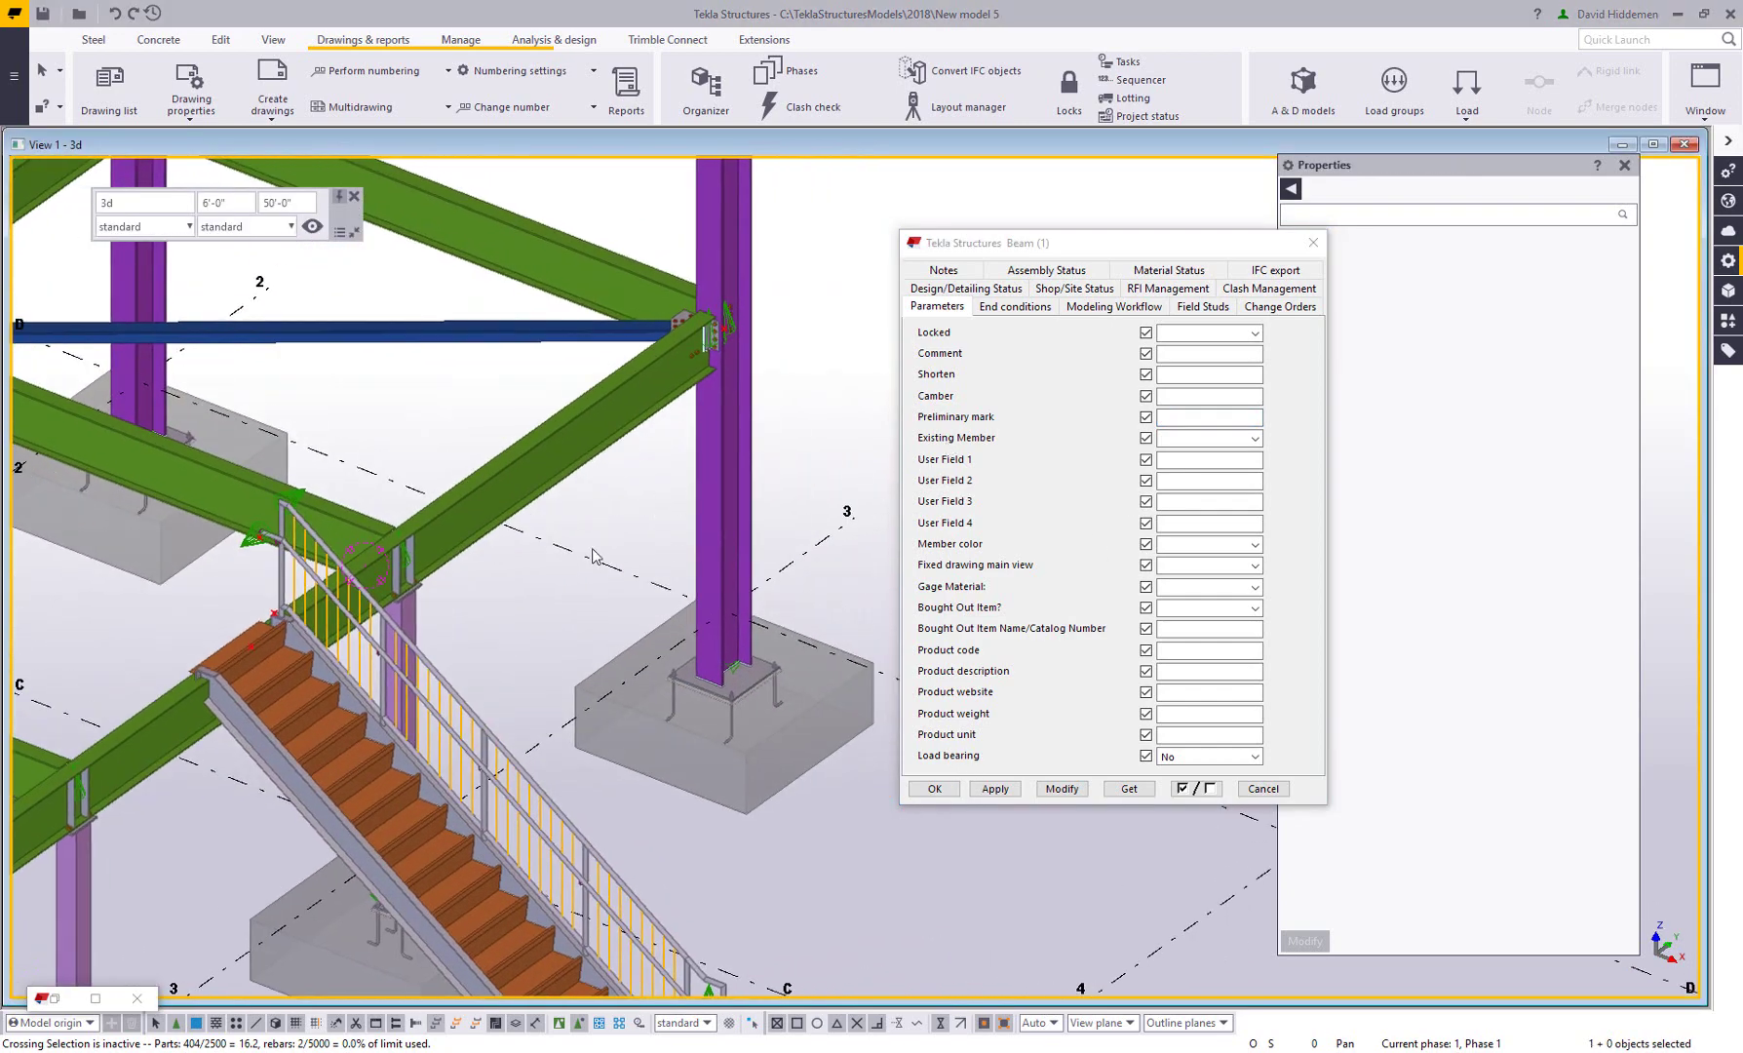
- Set only the Existing Member attribute of the diagonal W21X44 beam to Existing and apply it
left_click(604, 461)
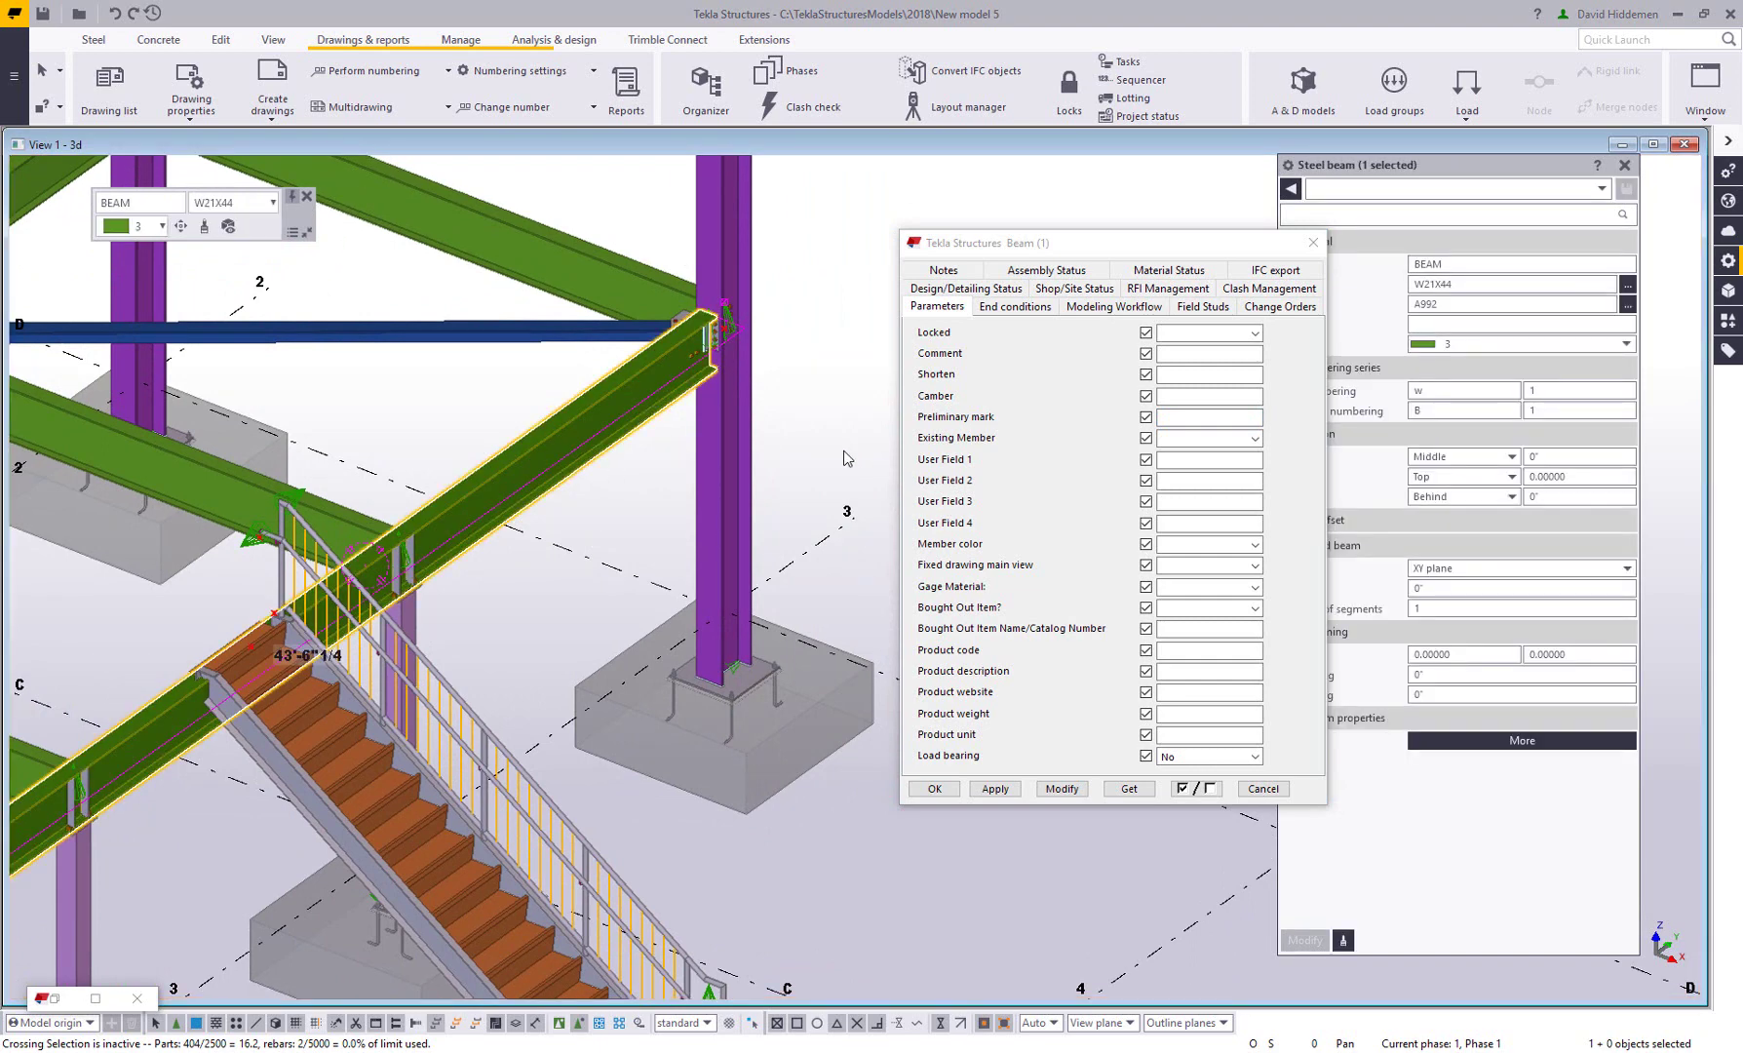
scroll(846, 458, "up", 1)
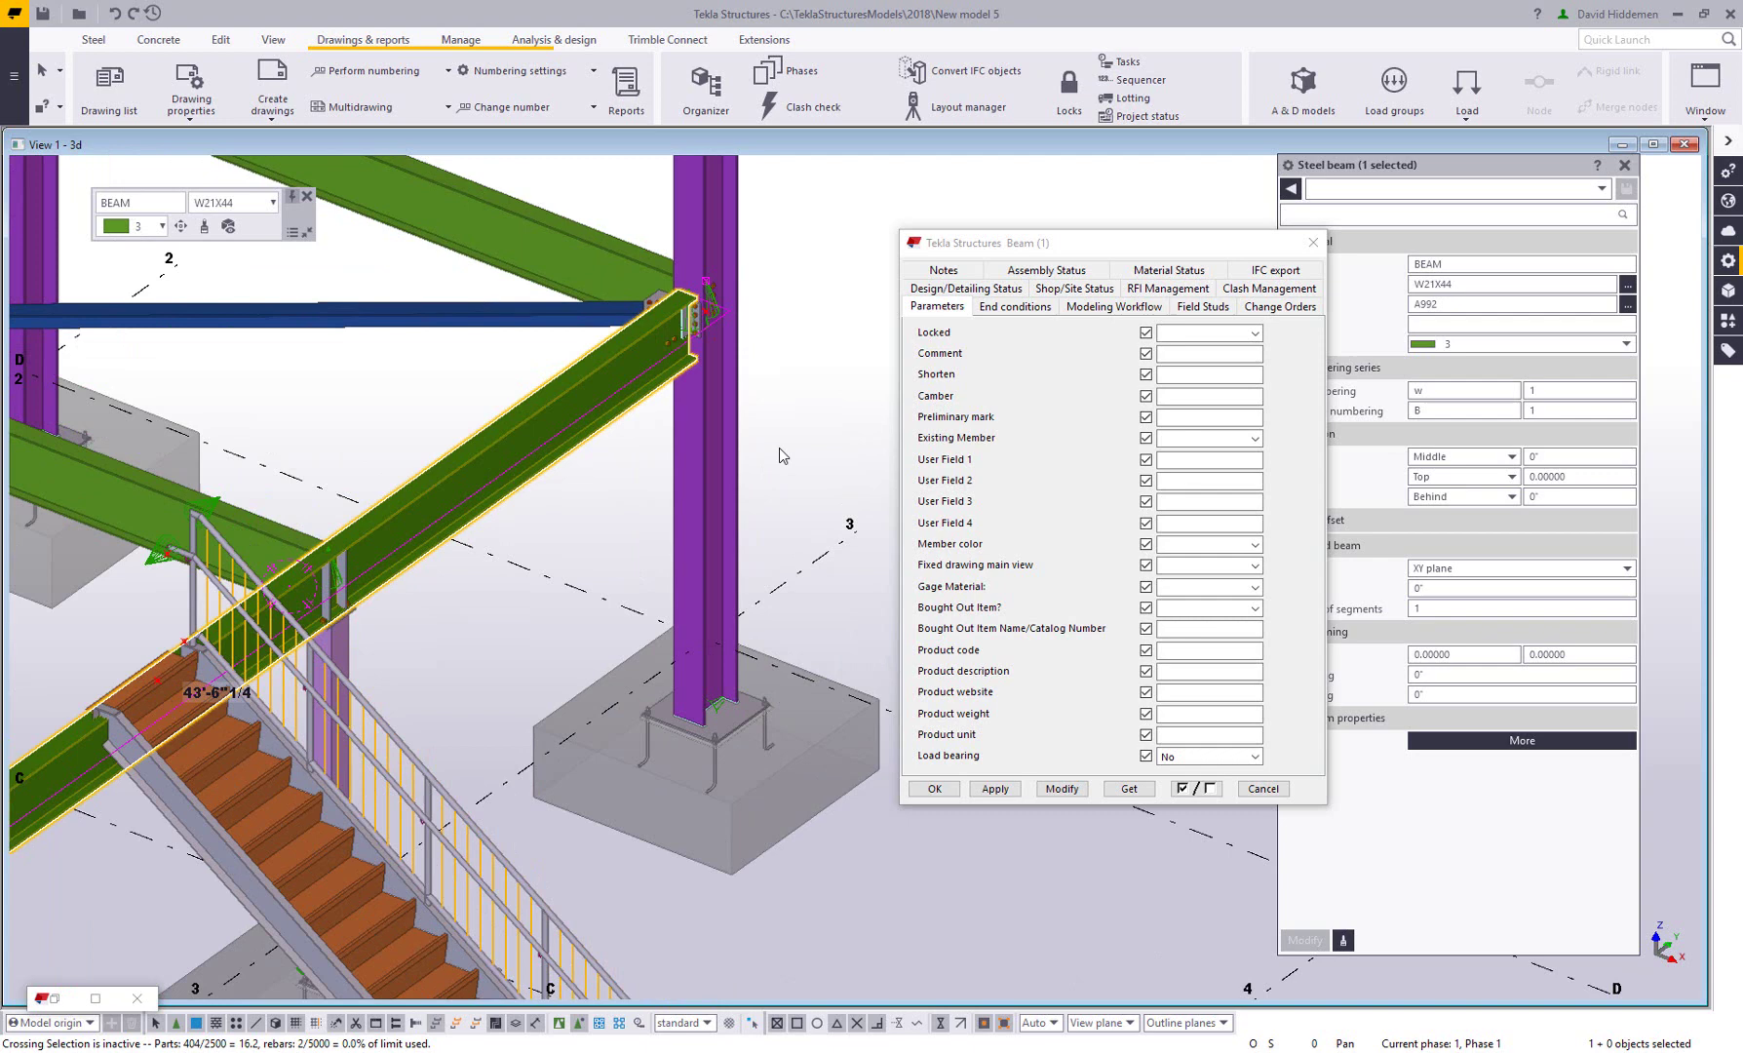
left_click(1214, 439)
left_click(1213, 467)
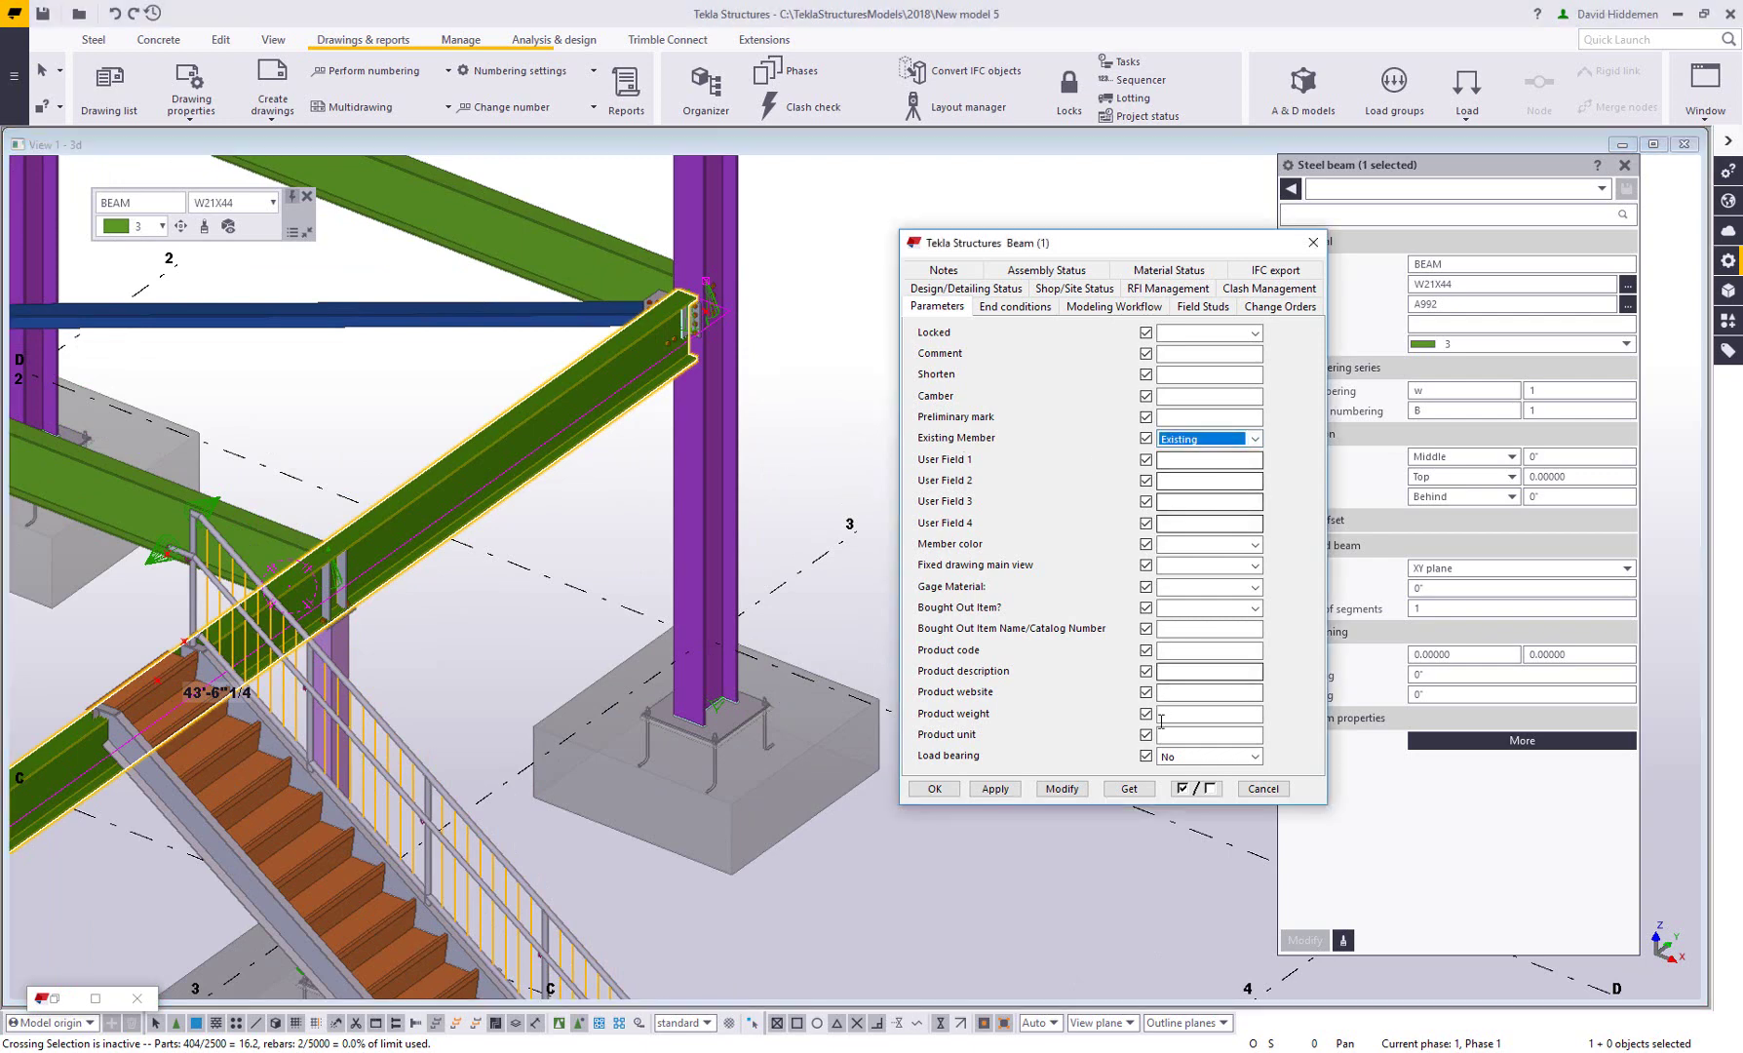
left_click(1196, 788)
left_click(1145, 438)
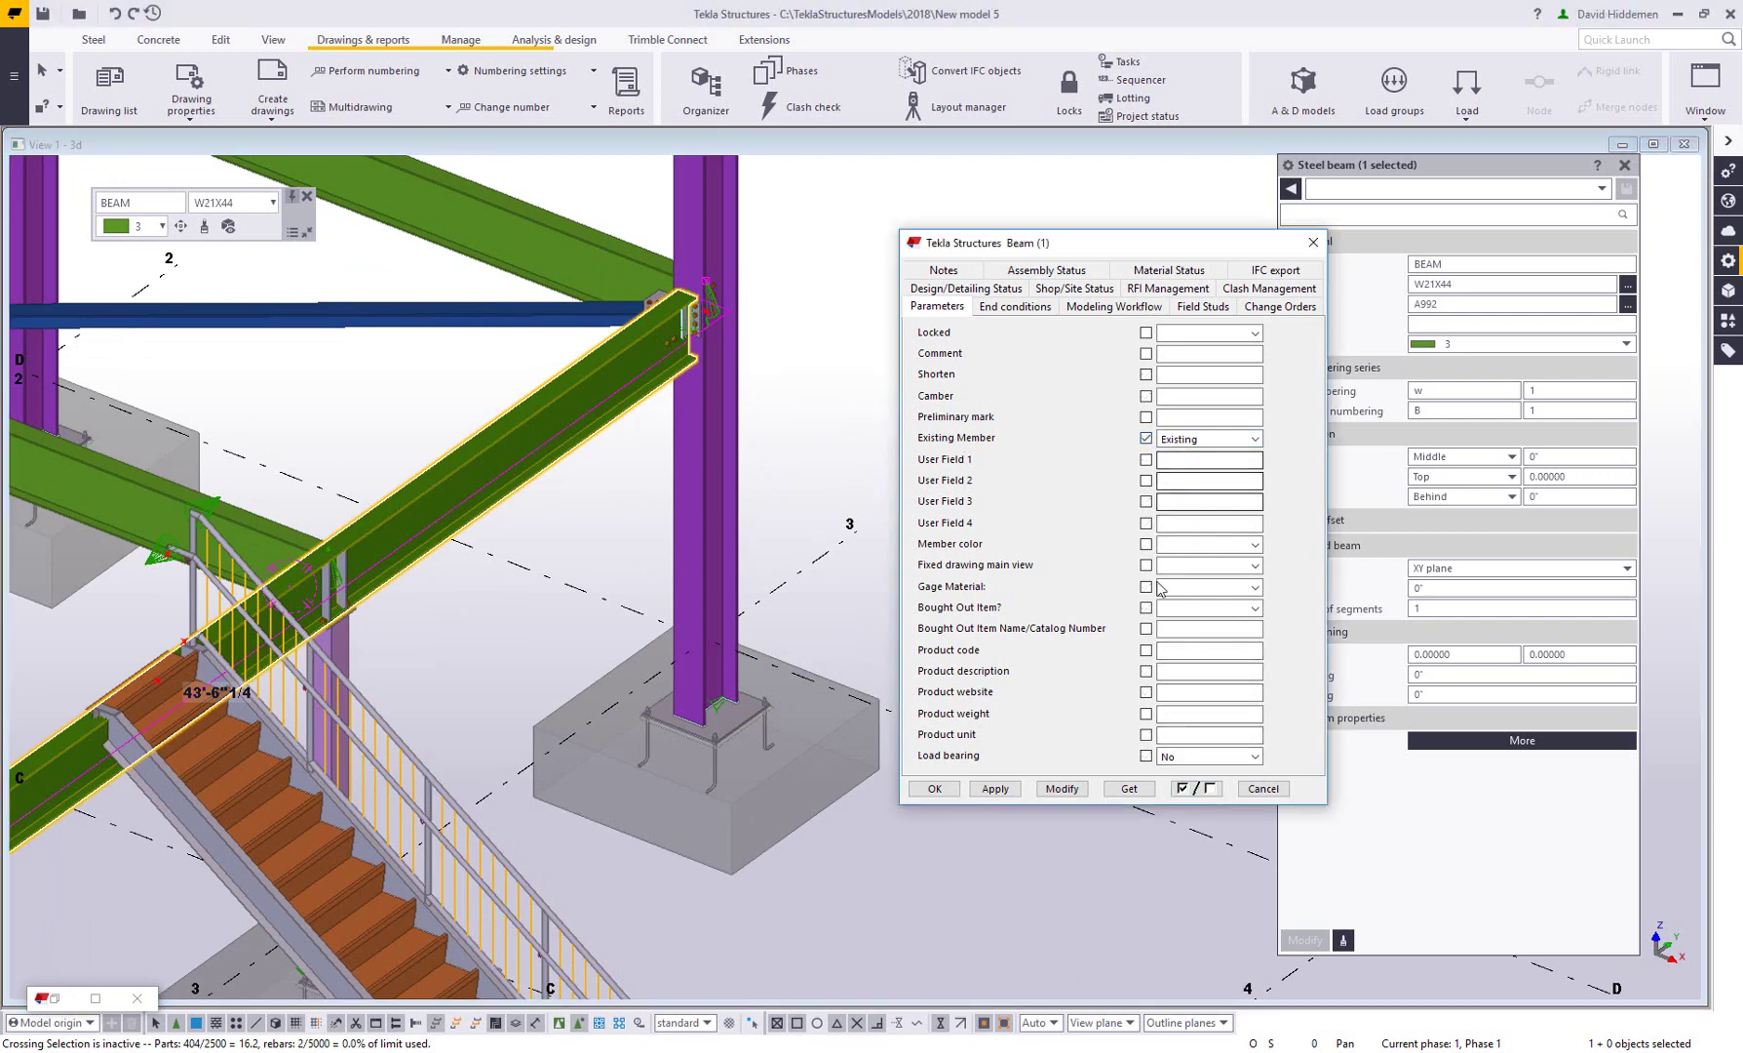
left_click(1061, 787)
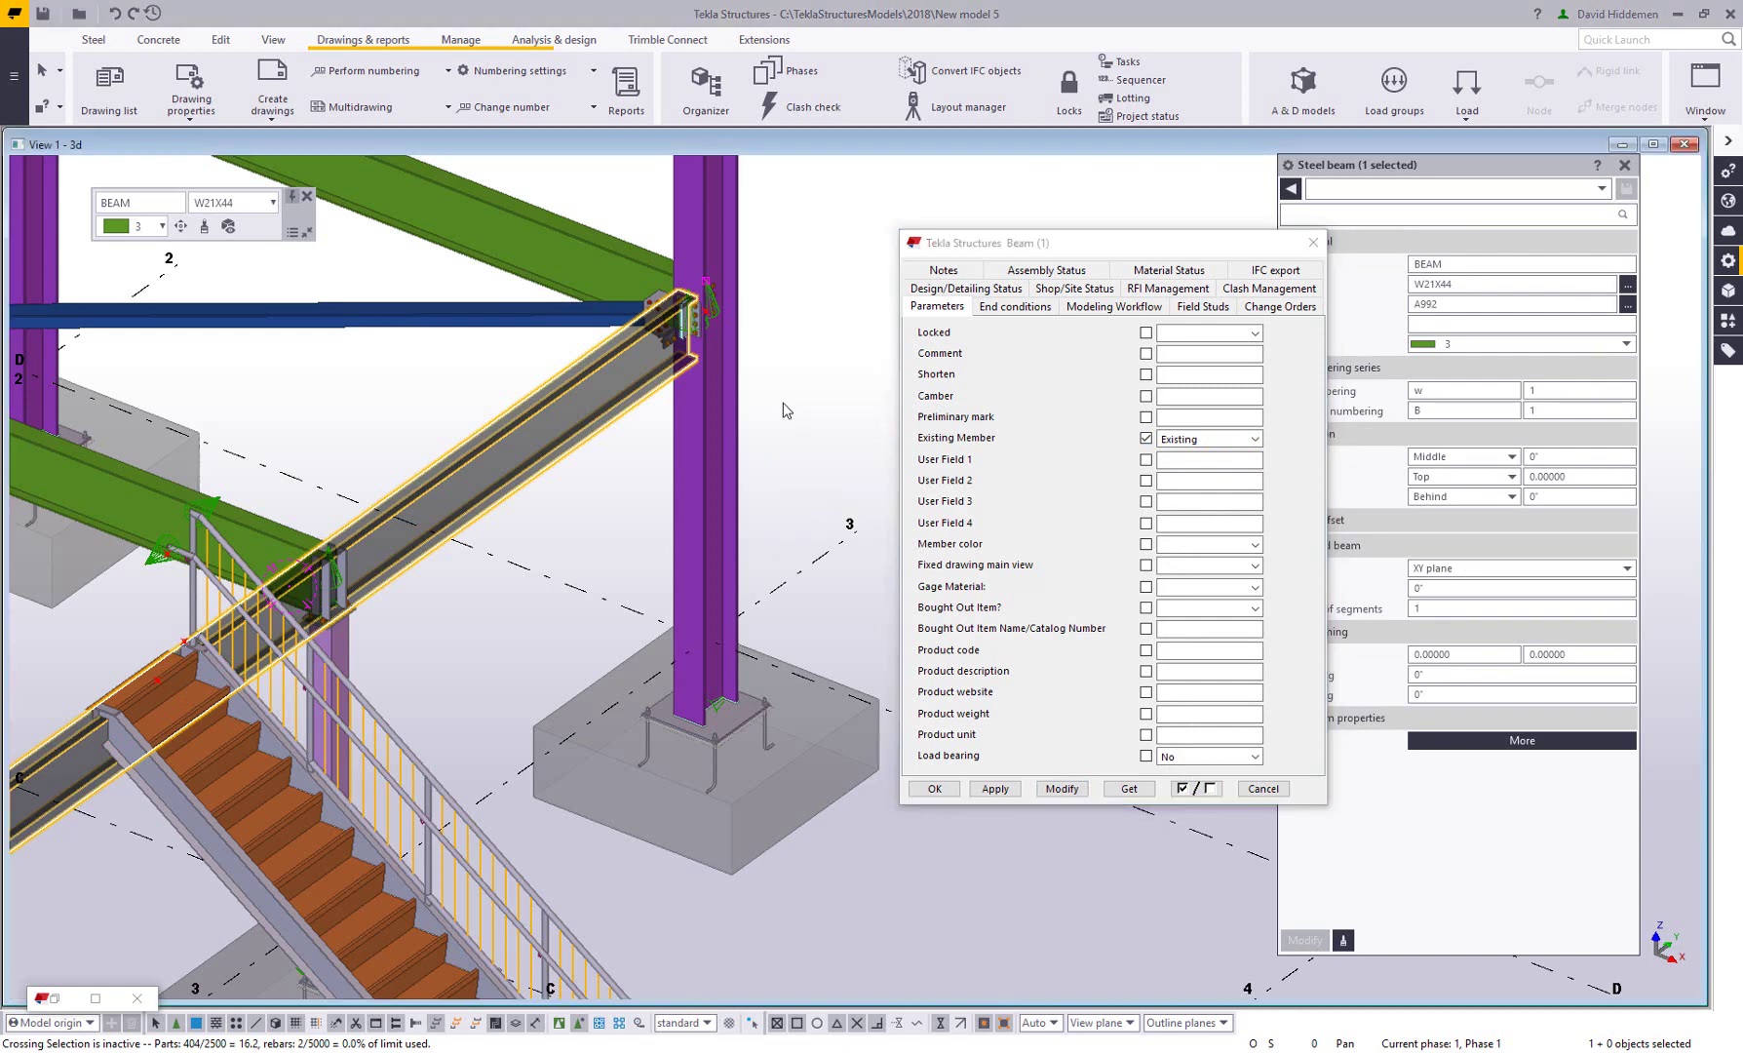
left_click(785, 413)
scroll(772, 422, "up", 4)
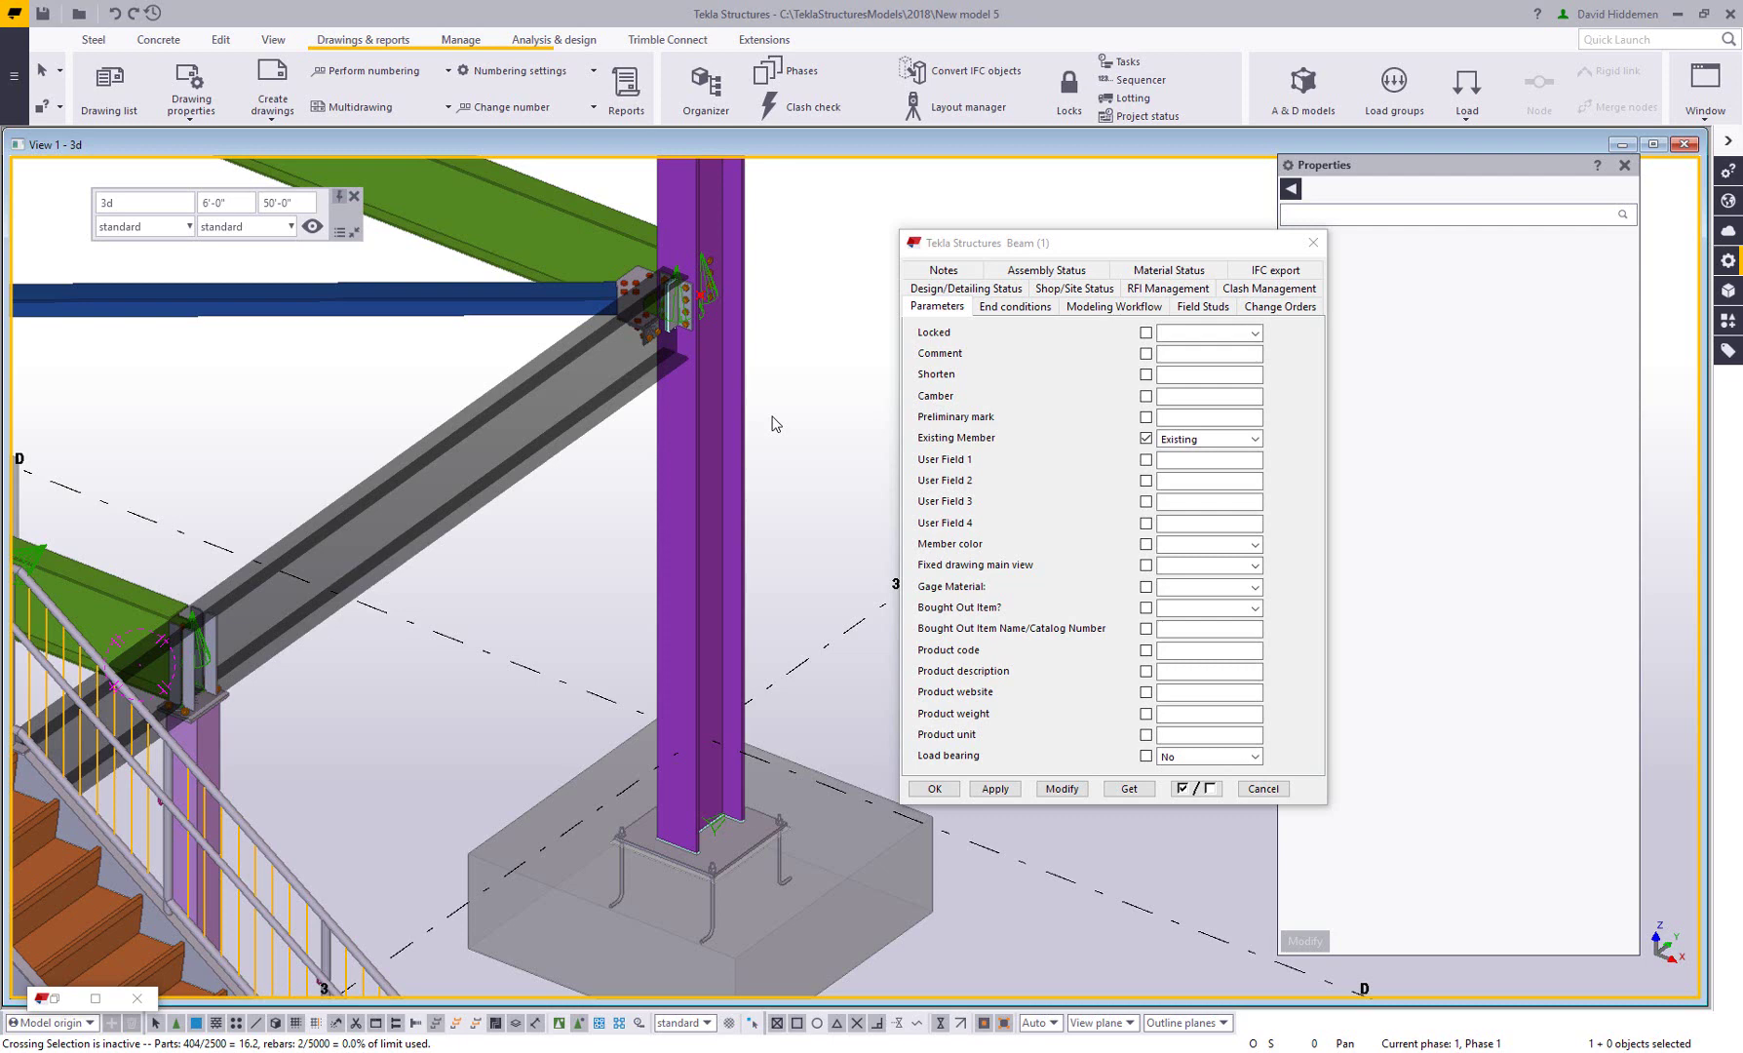
left_click(625, 82)
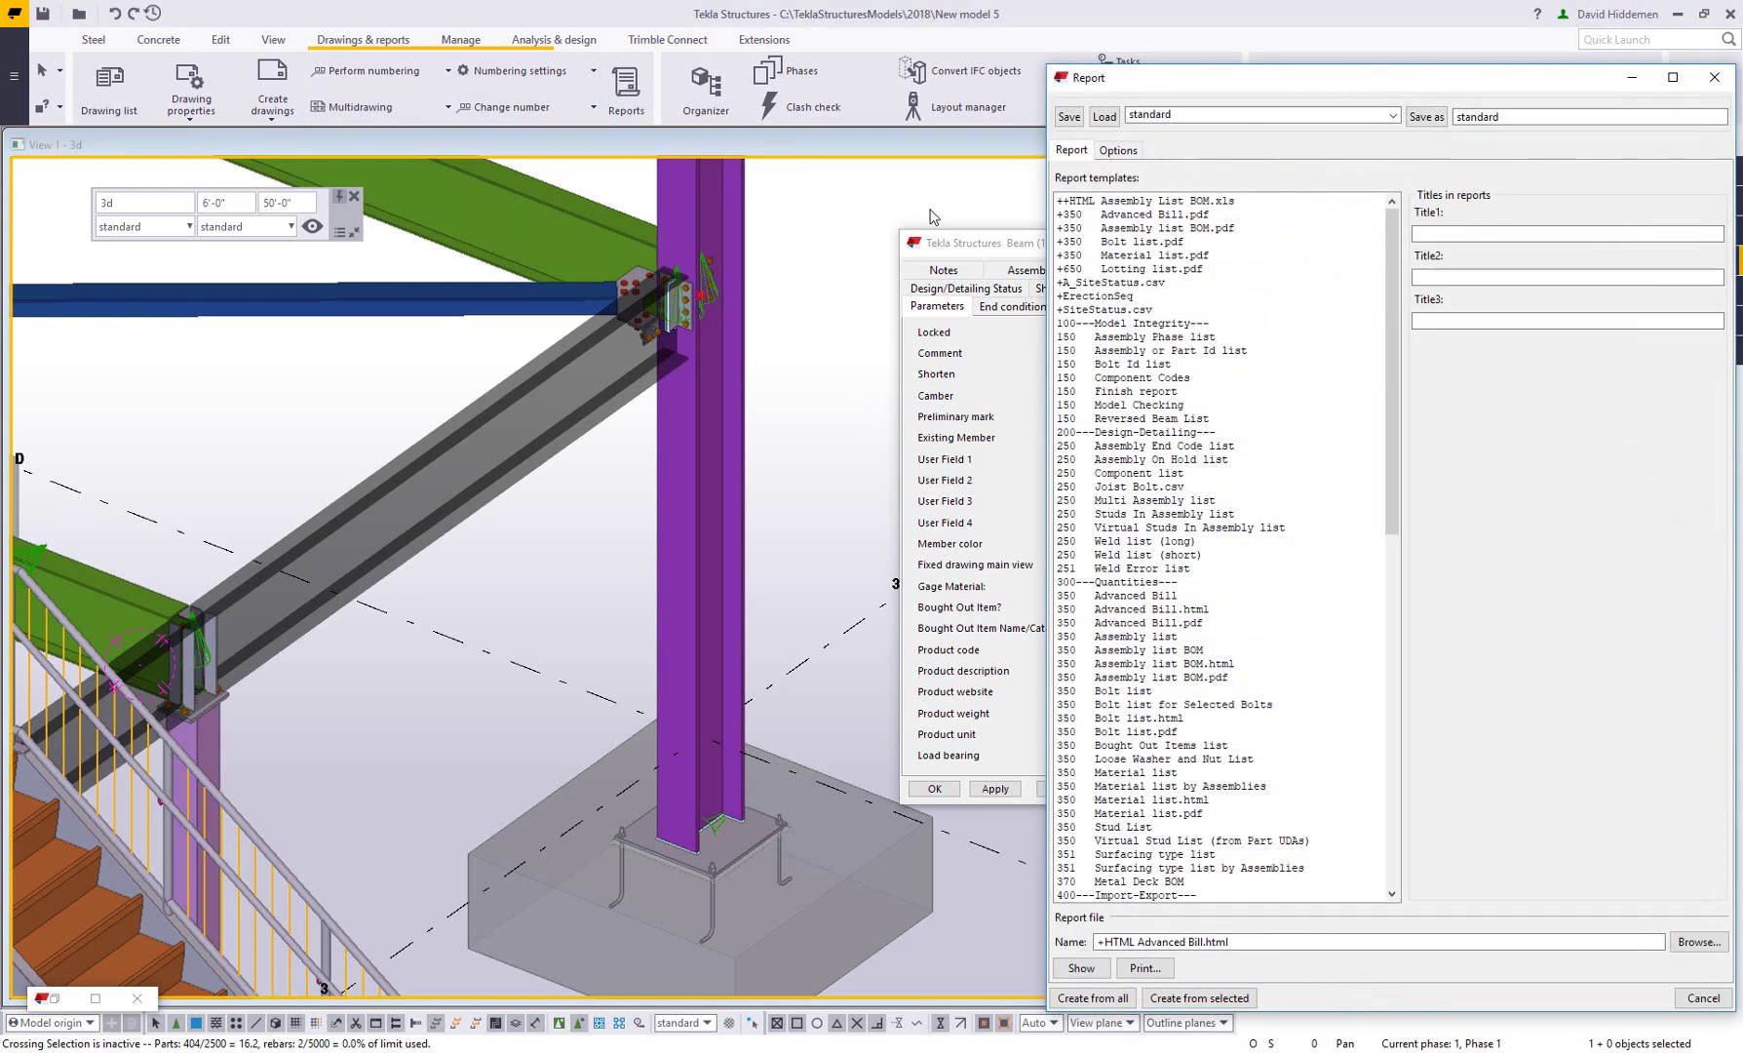
left_click(1713, 77)
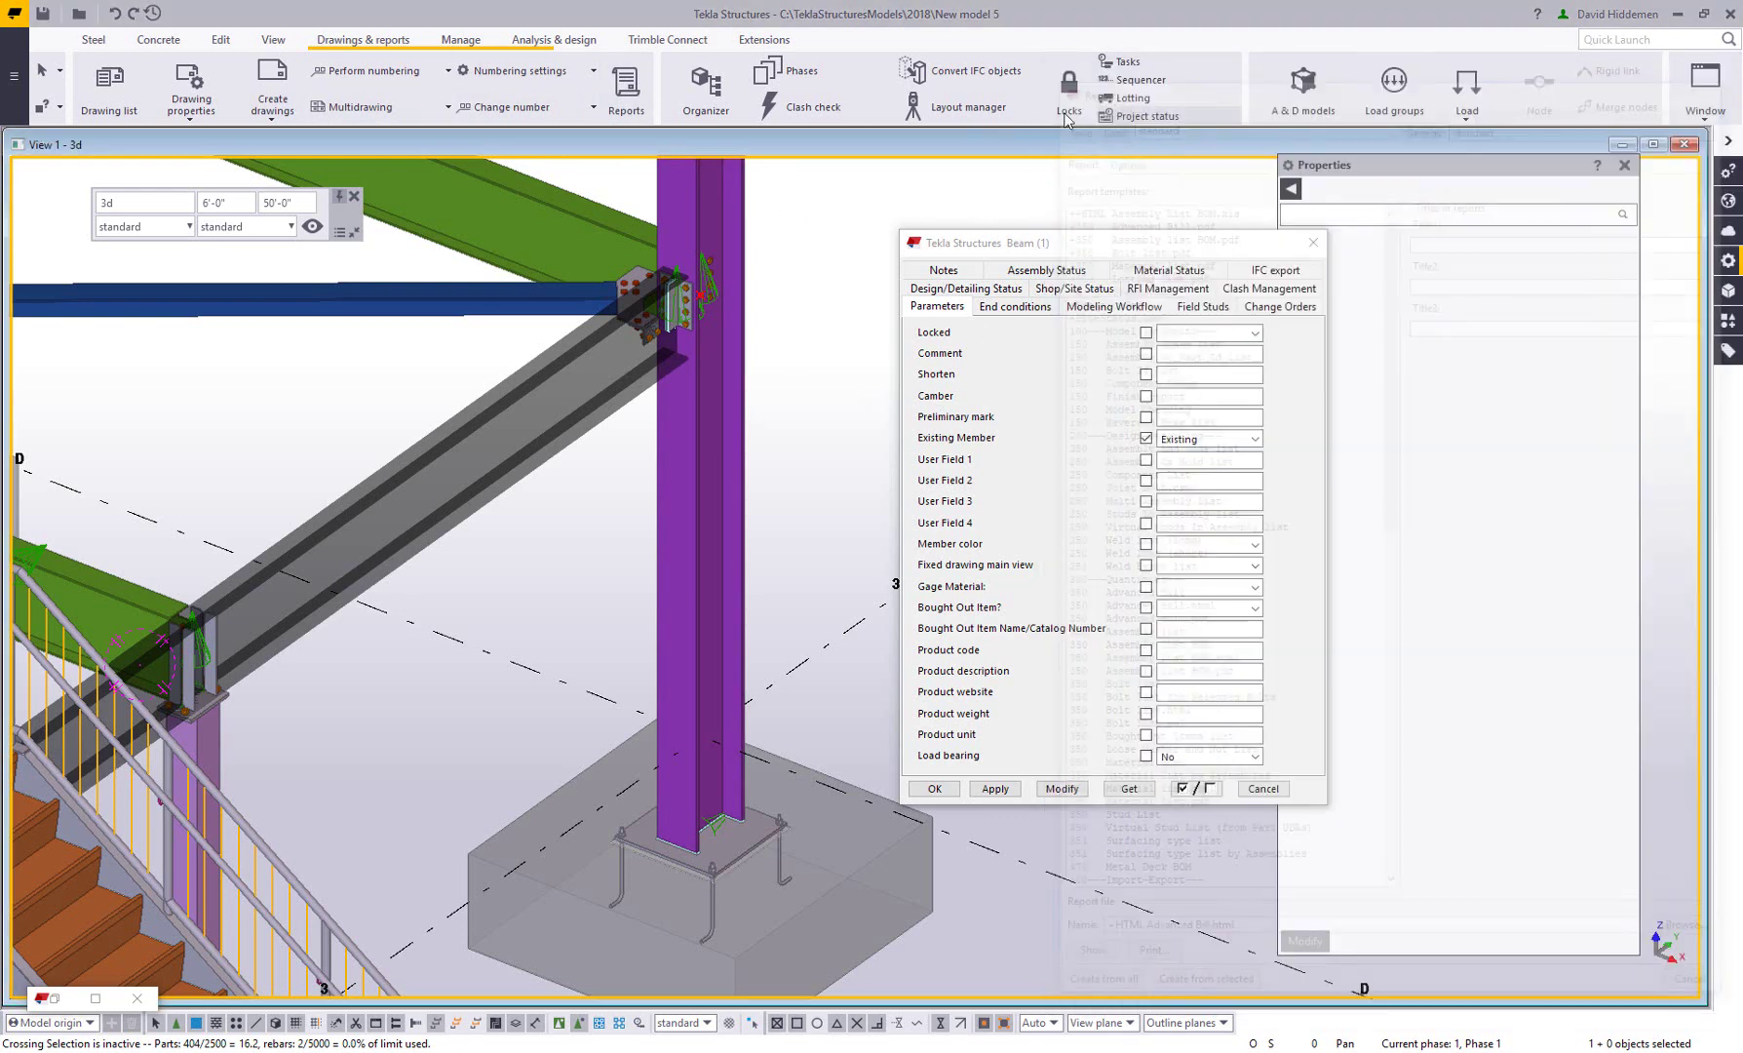
left_click(291, 82)
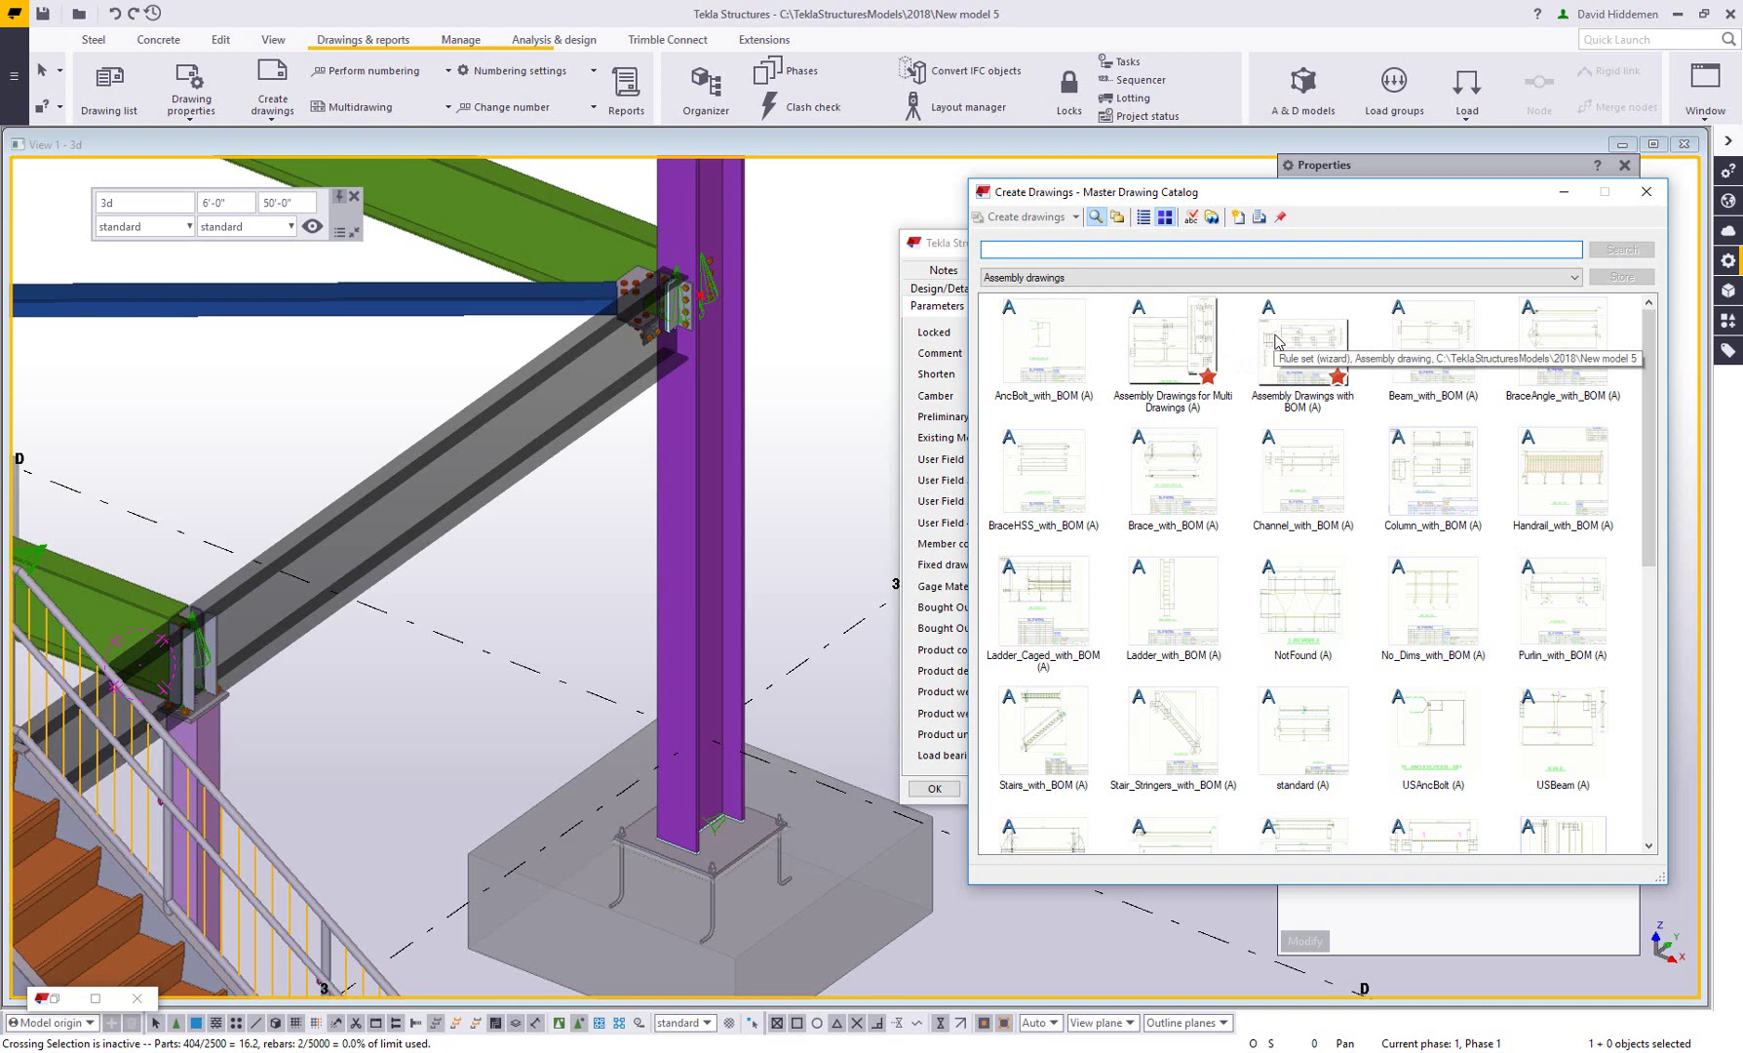
left_click(1647, 193)
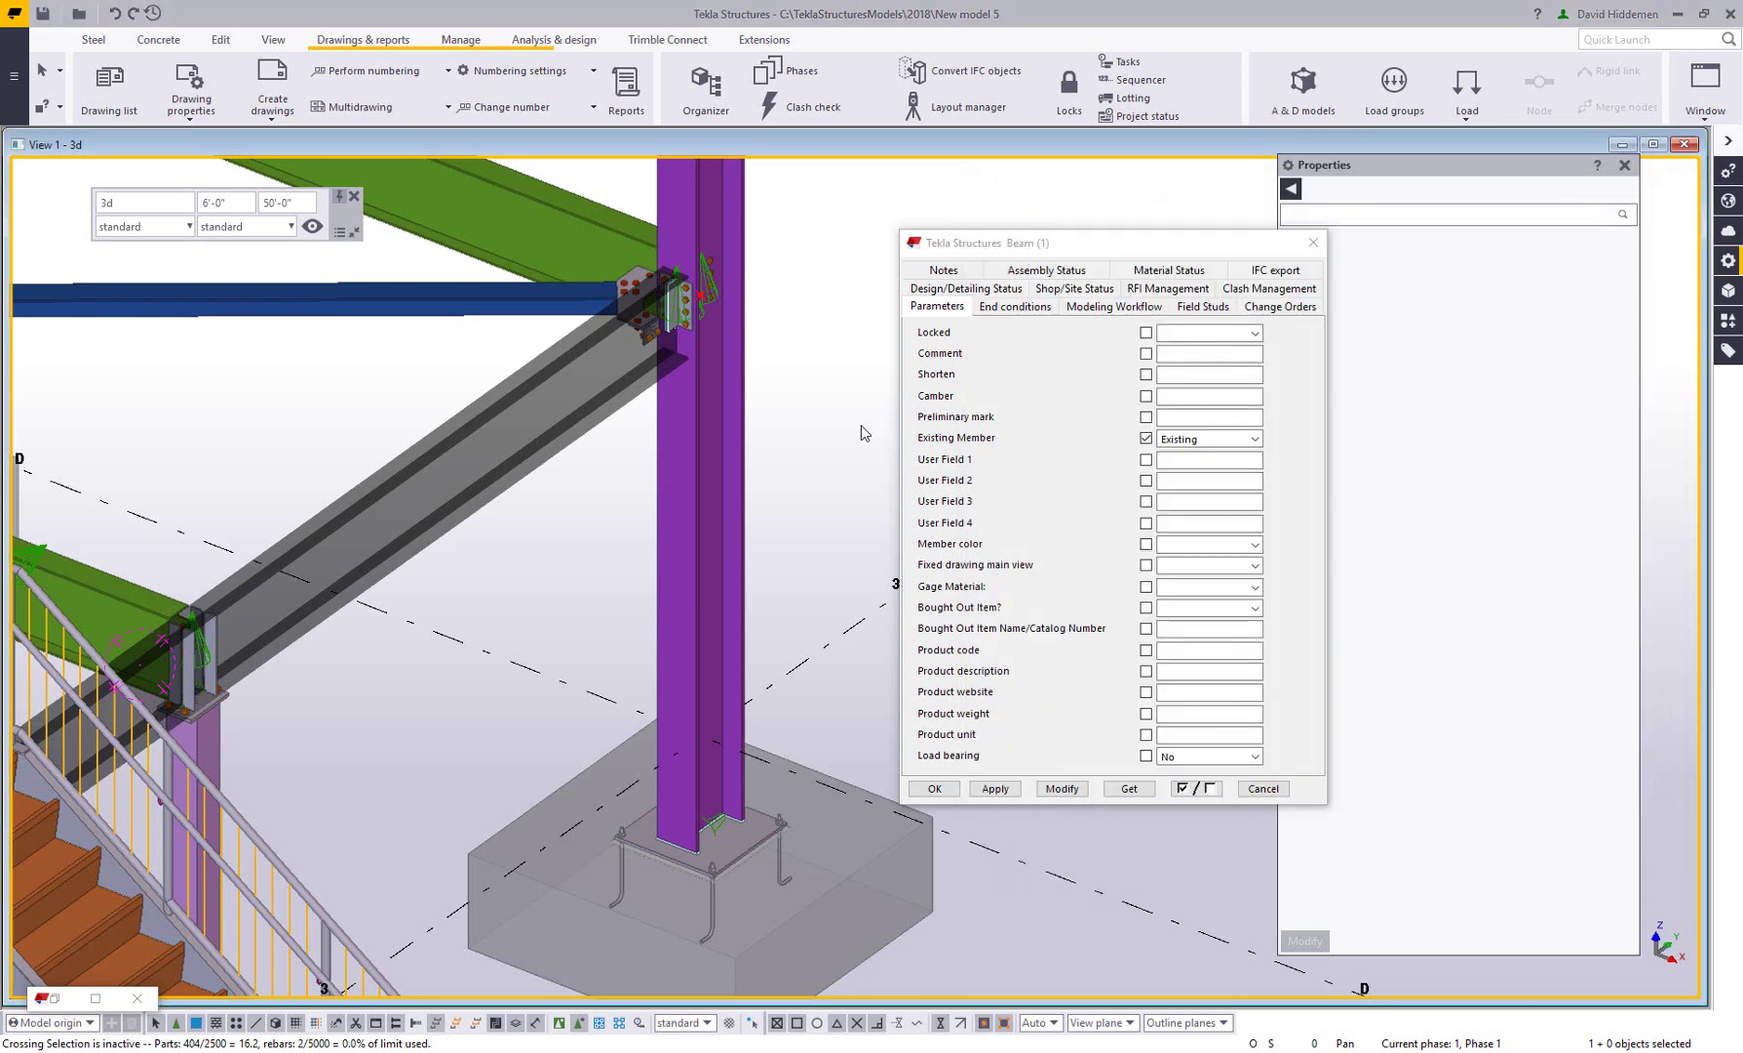
- Rotate the model round to the stair with Ctrl+Left and zoom in on its treads
left_click(574, 587)
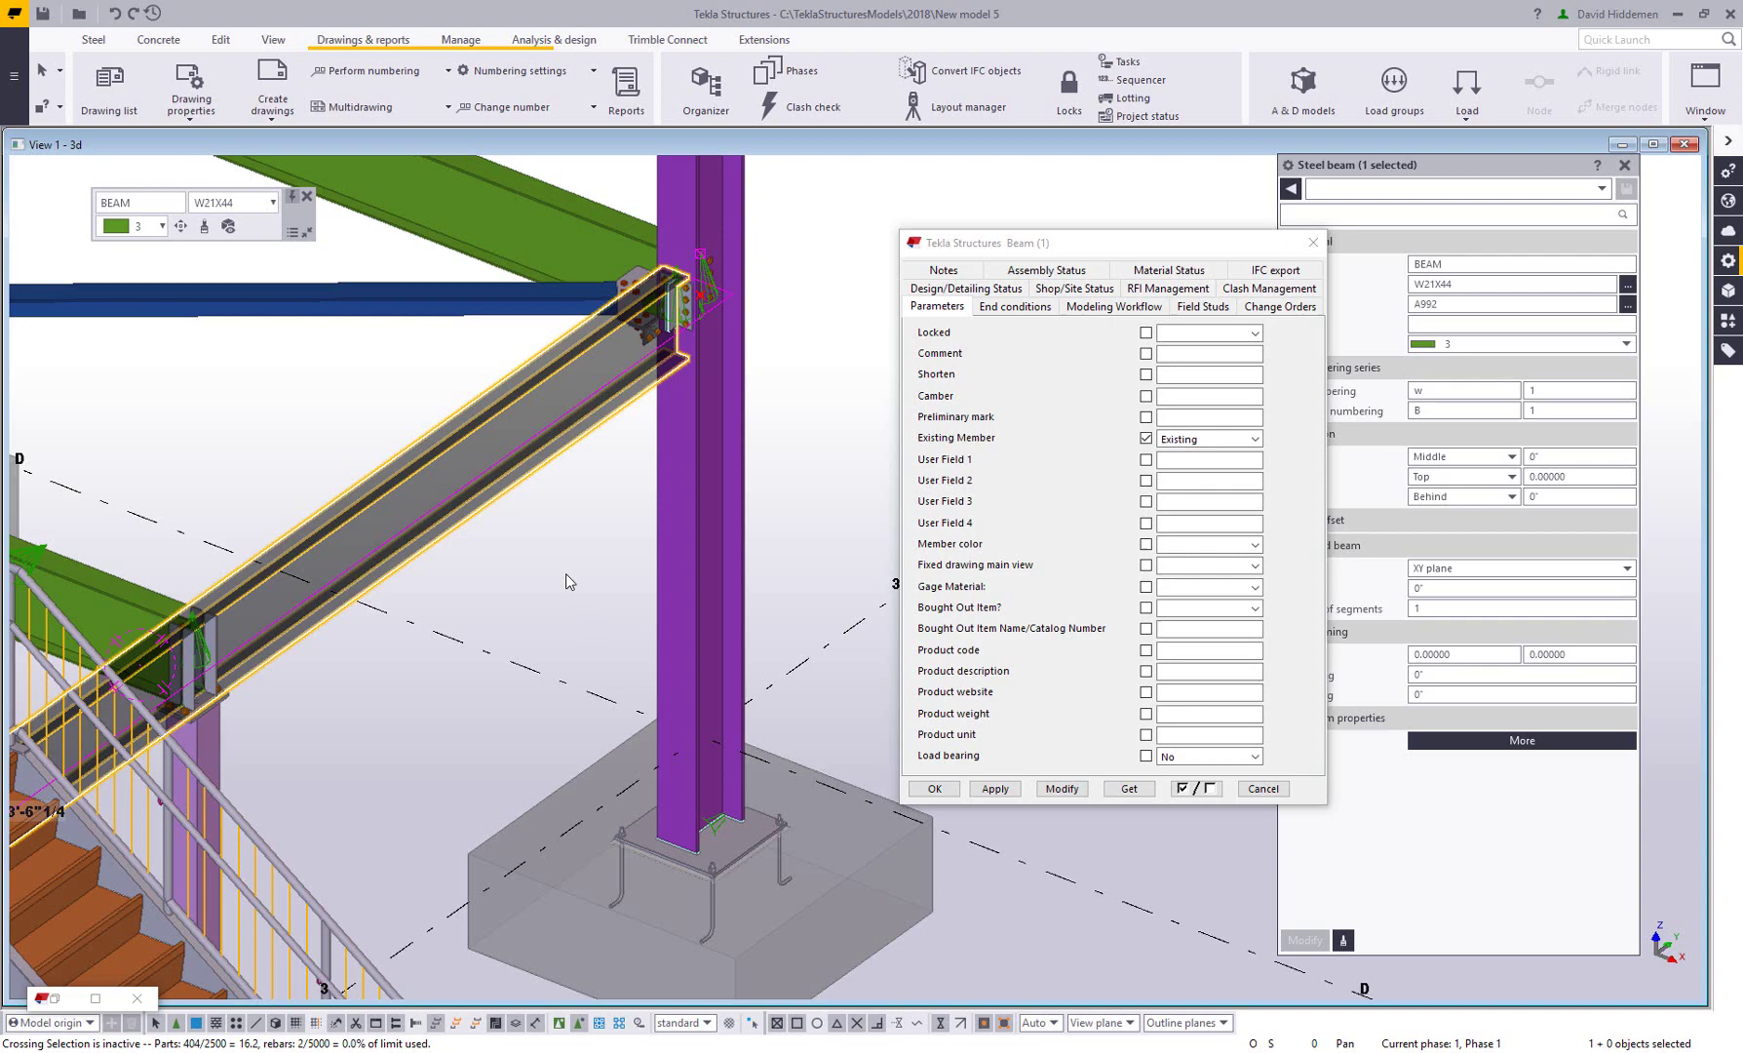
left_click(543, 560)
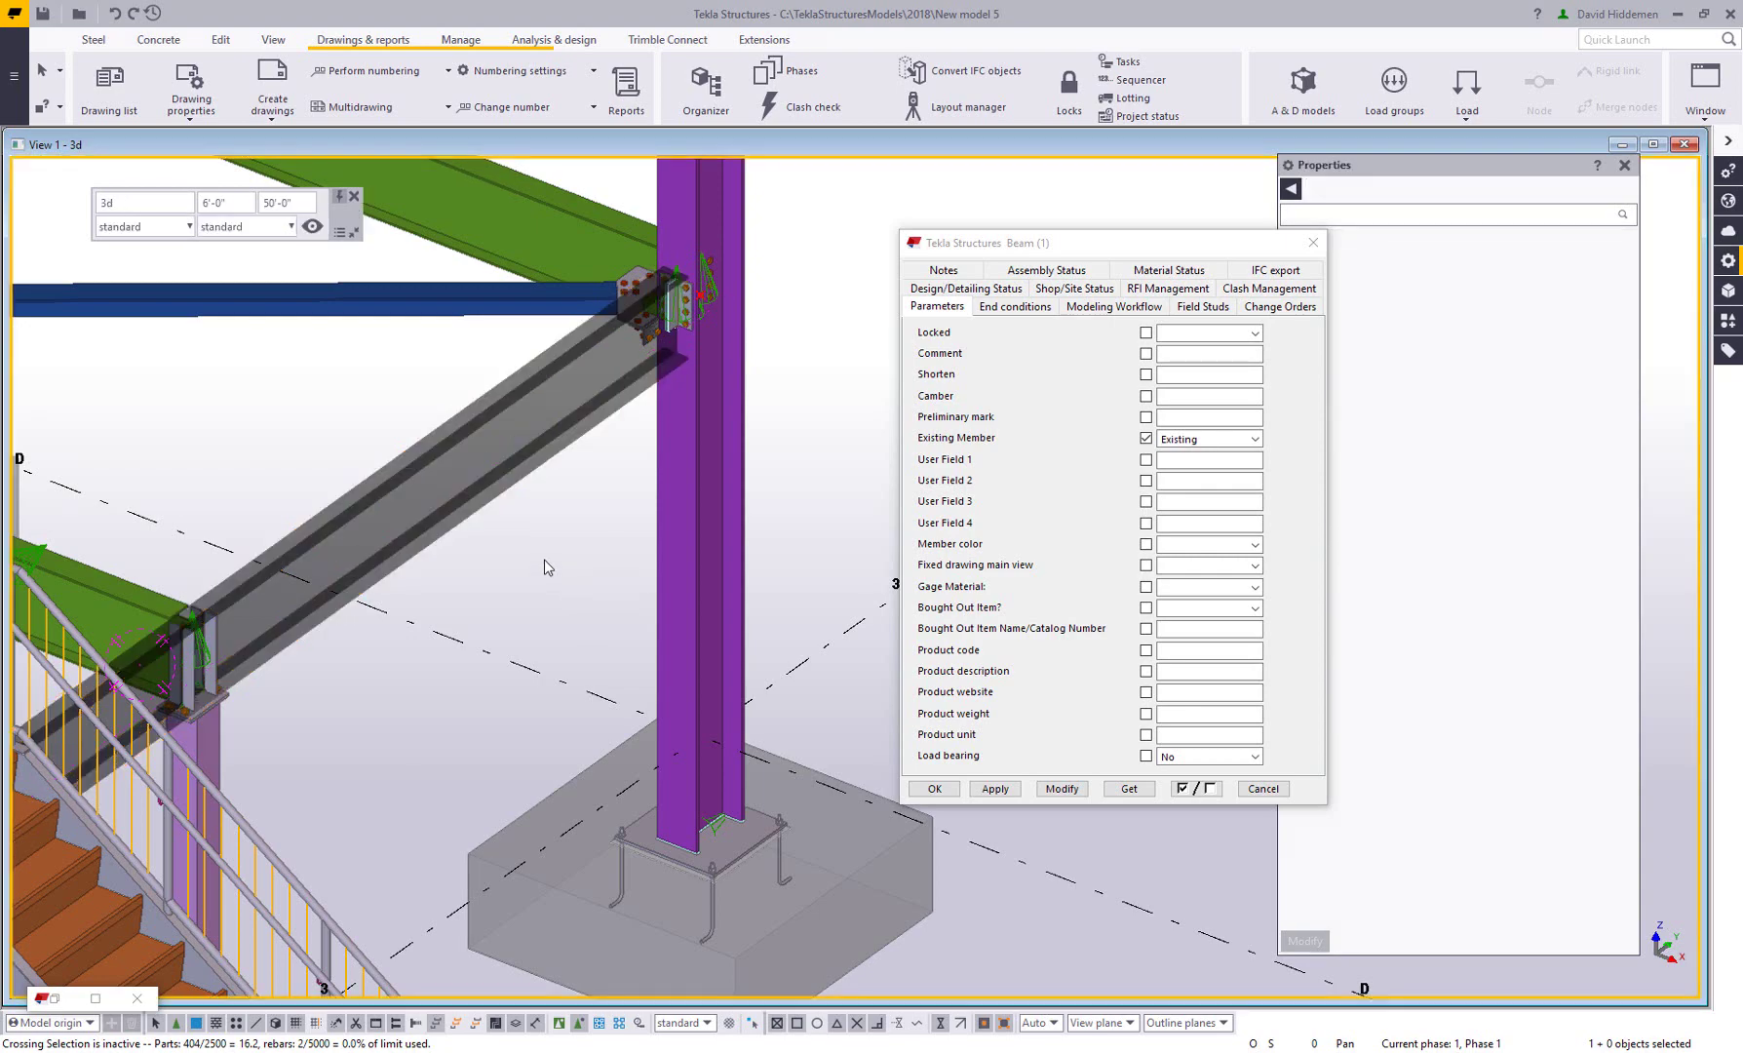
key("ctrl+Left")
key("ctrl+Left")
key("ctrl+Left")
key("ctrl+Left")
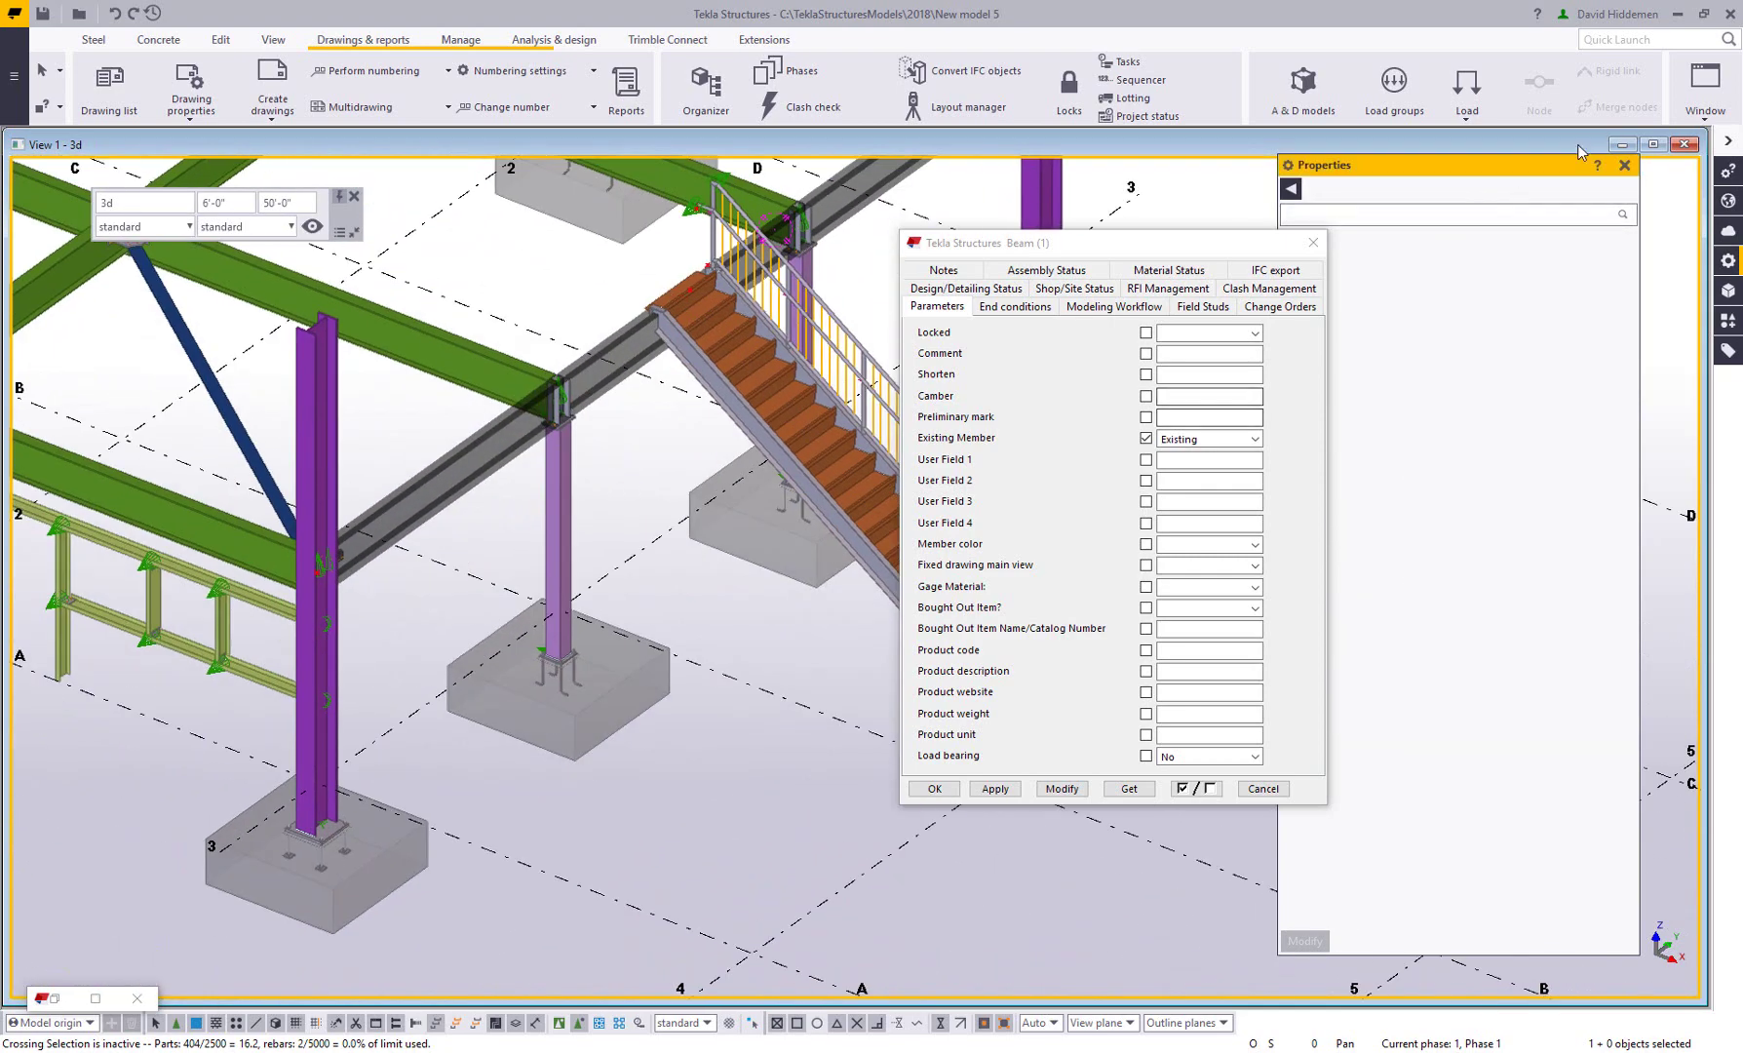
left_click_drag(1140, 252, 1093, 274)
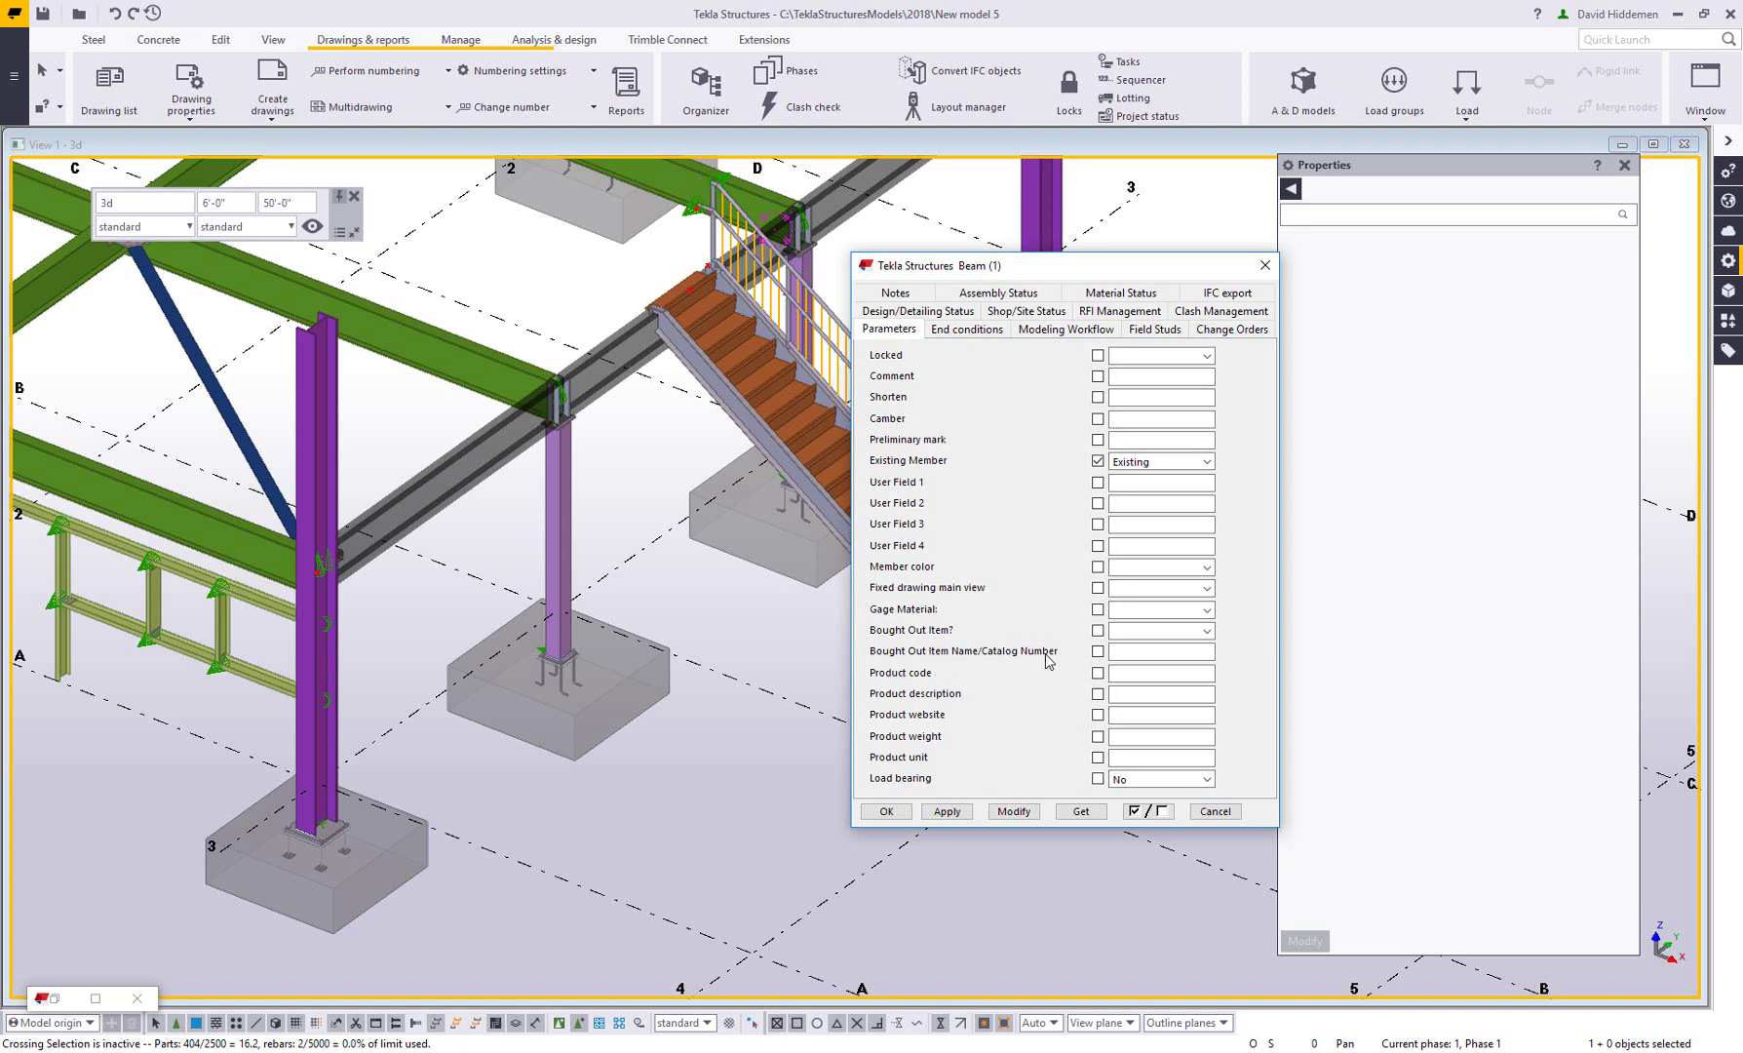
left_click(1152, 610)
left_click(1157, 615)
key("Tab")
scroll(724, 612, "up", 6)
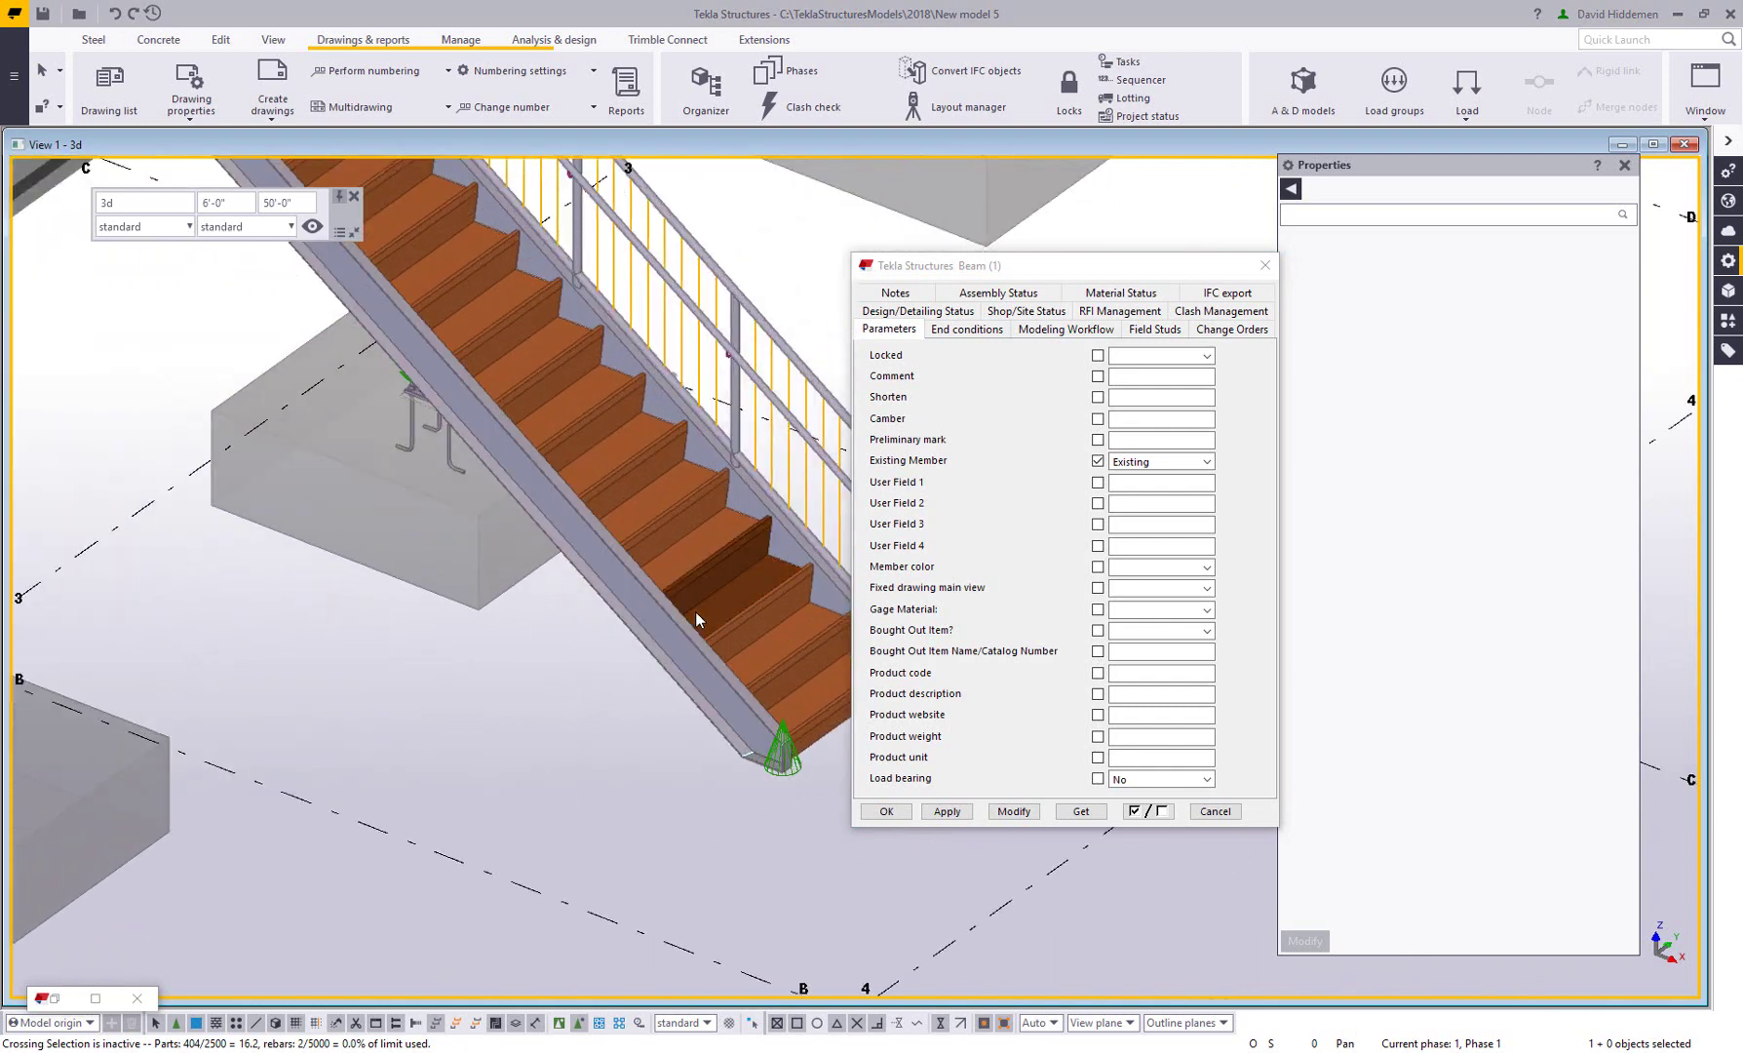
- Load a stair tread's attributes, clear all checkboxes, and set only Gage Material to SHT14GA
left_click(712, 534)
scroll(608, 717, "down", 3)
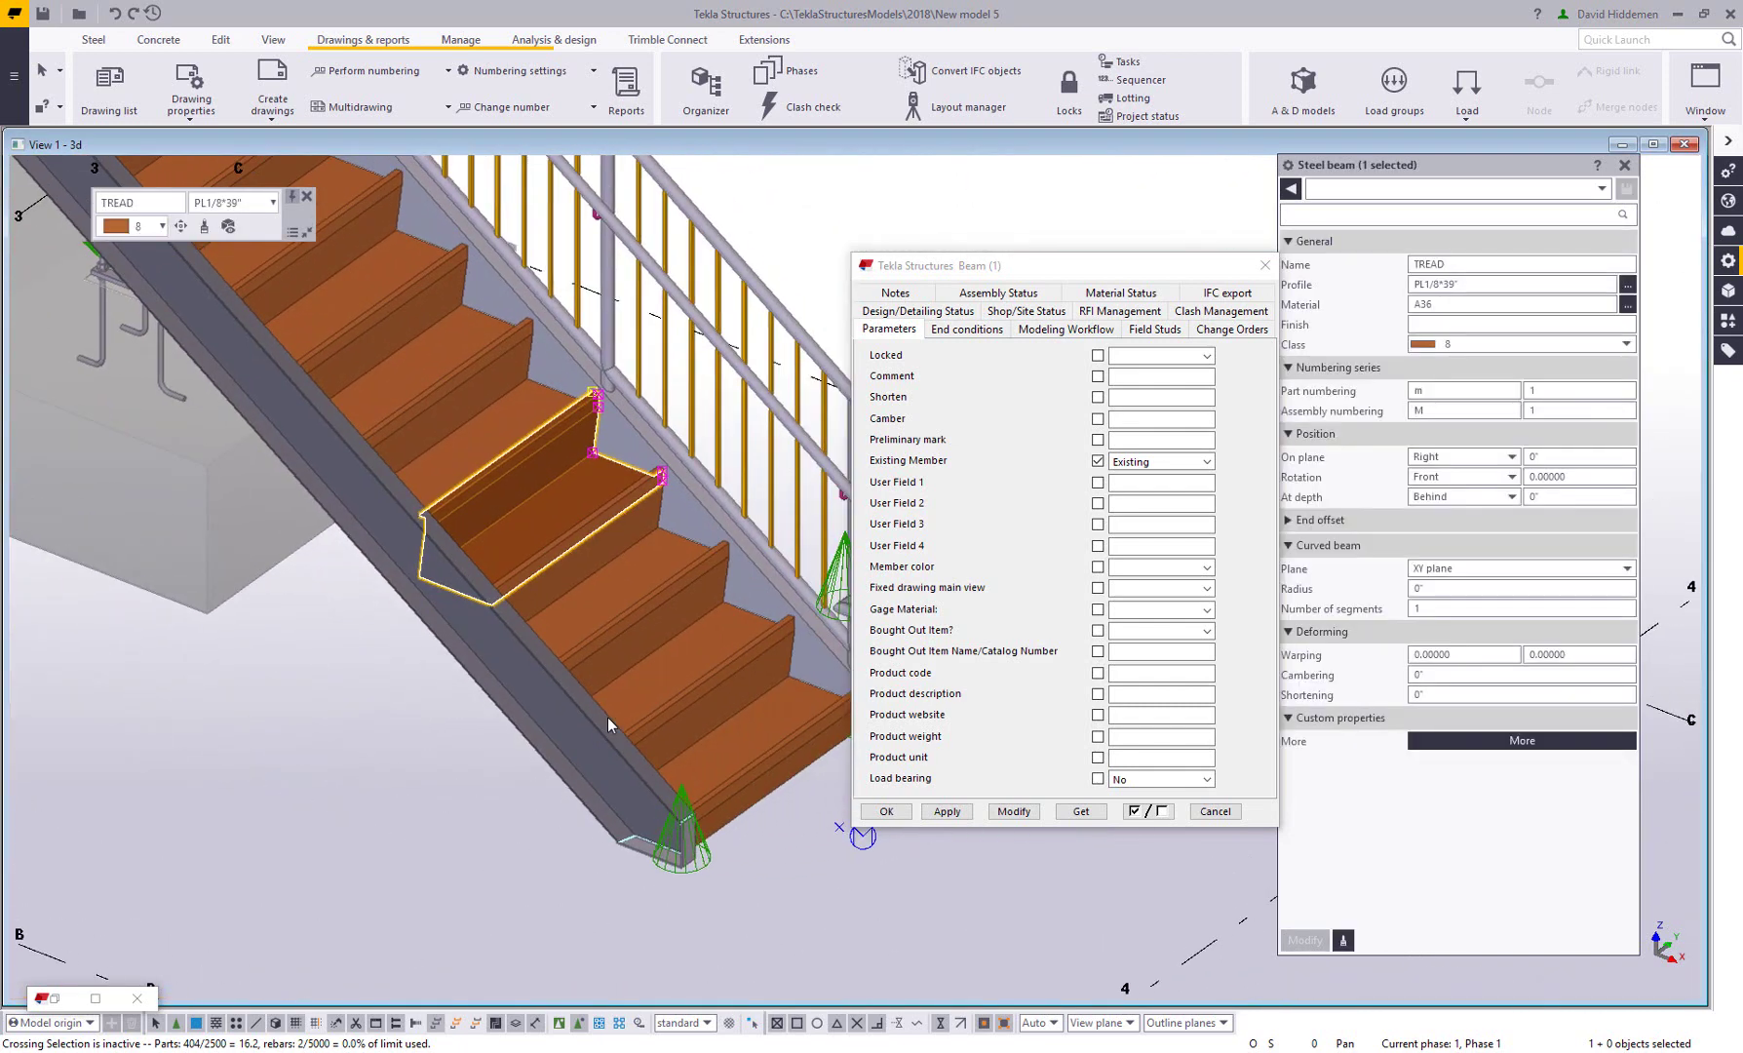
left_click(1443, 284)
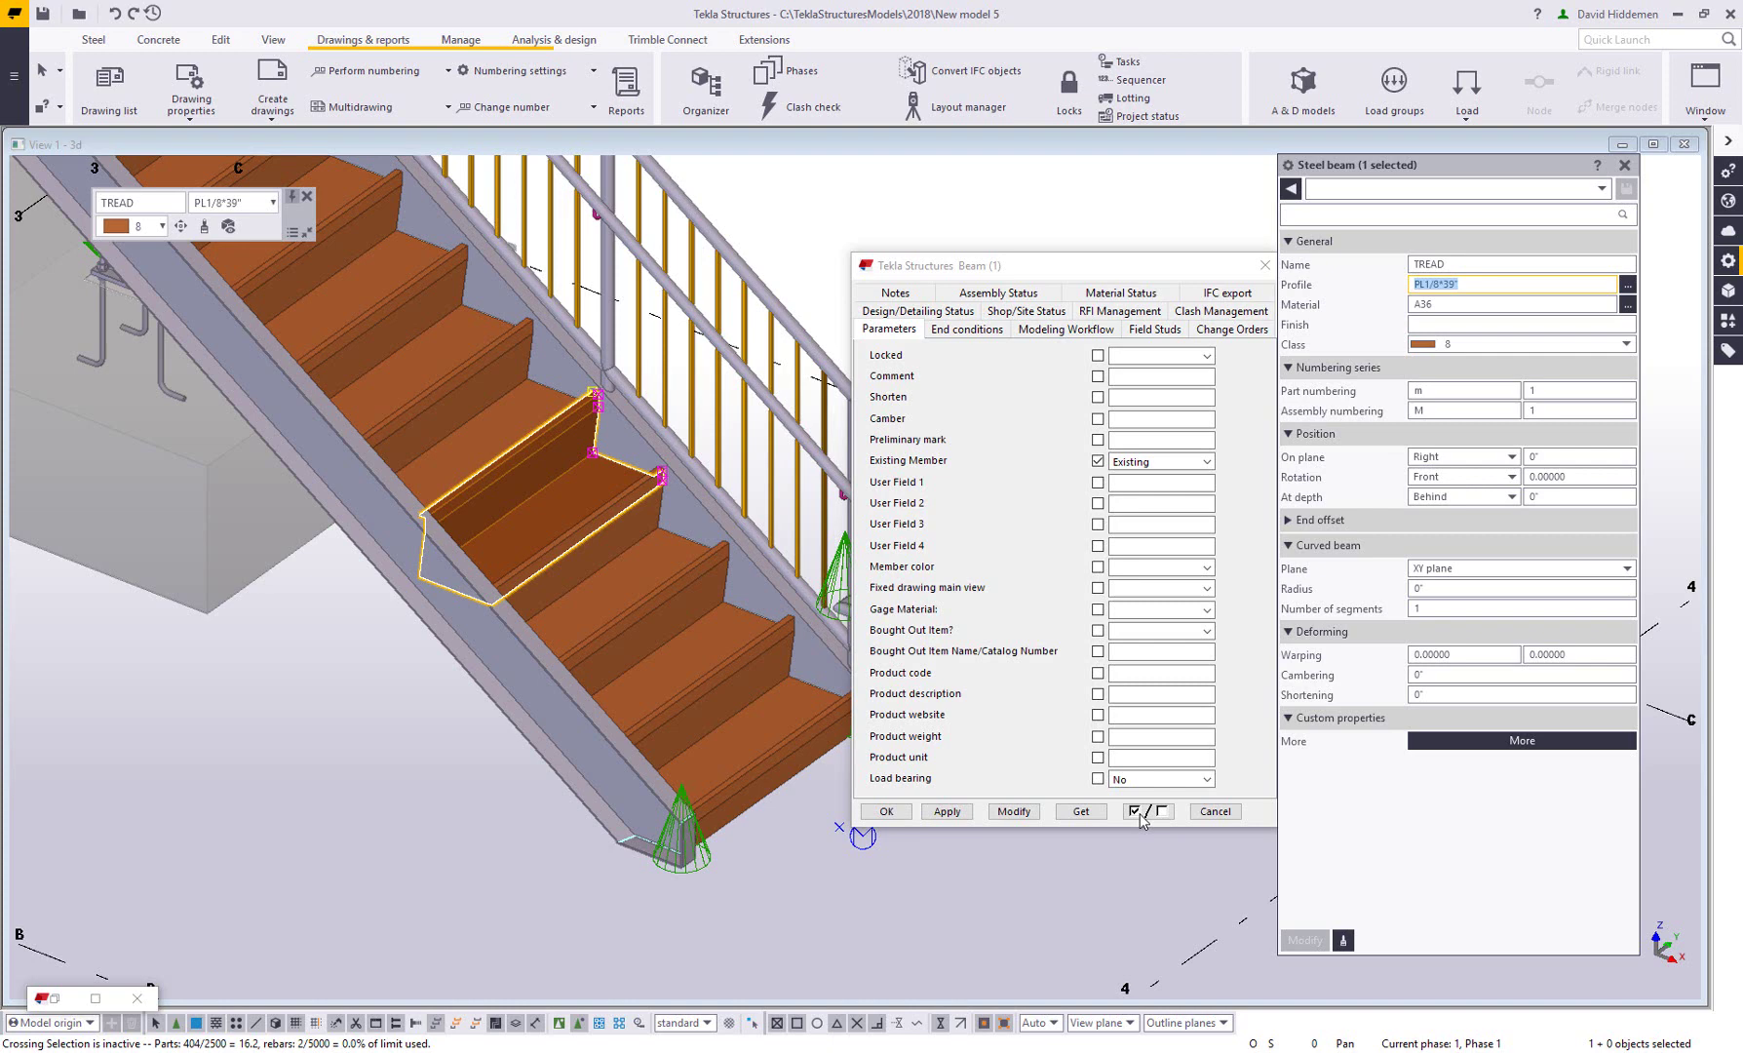
left_click(1081, 811)
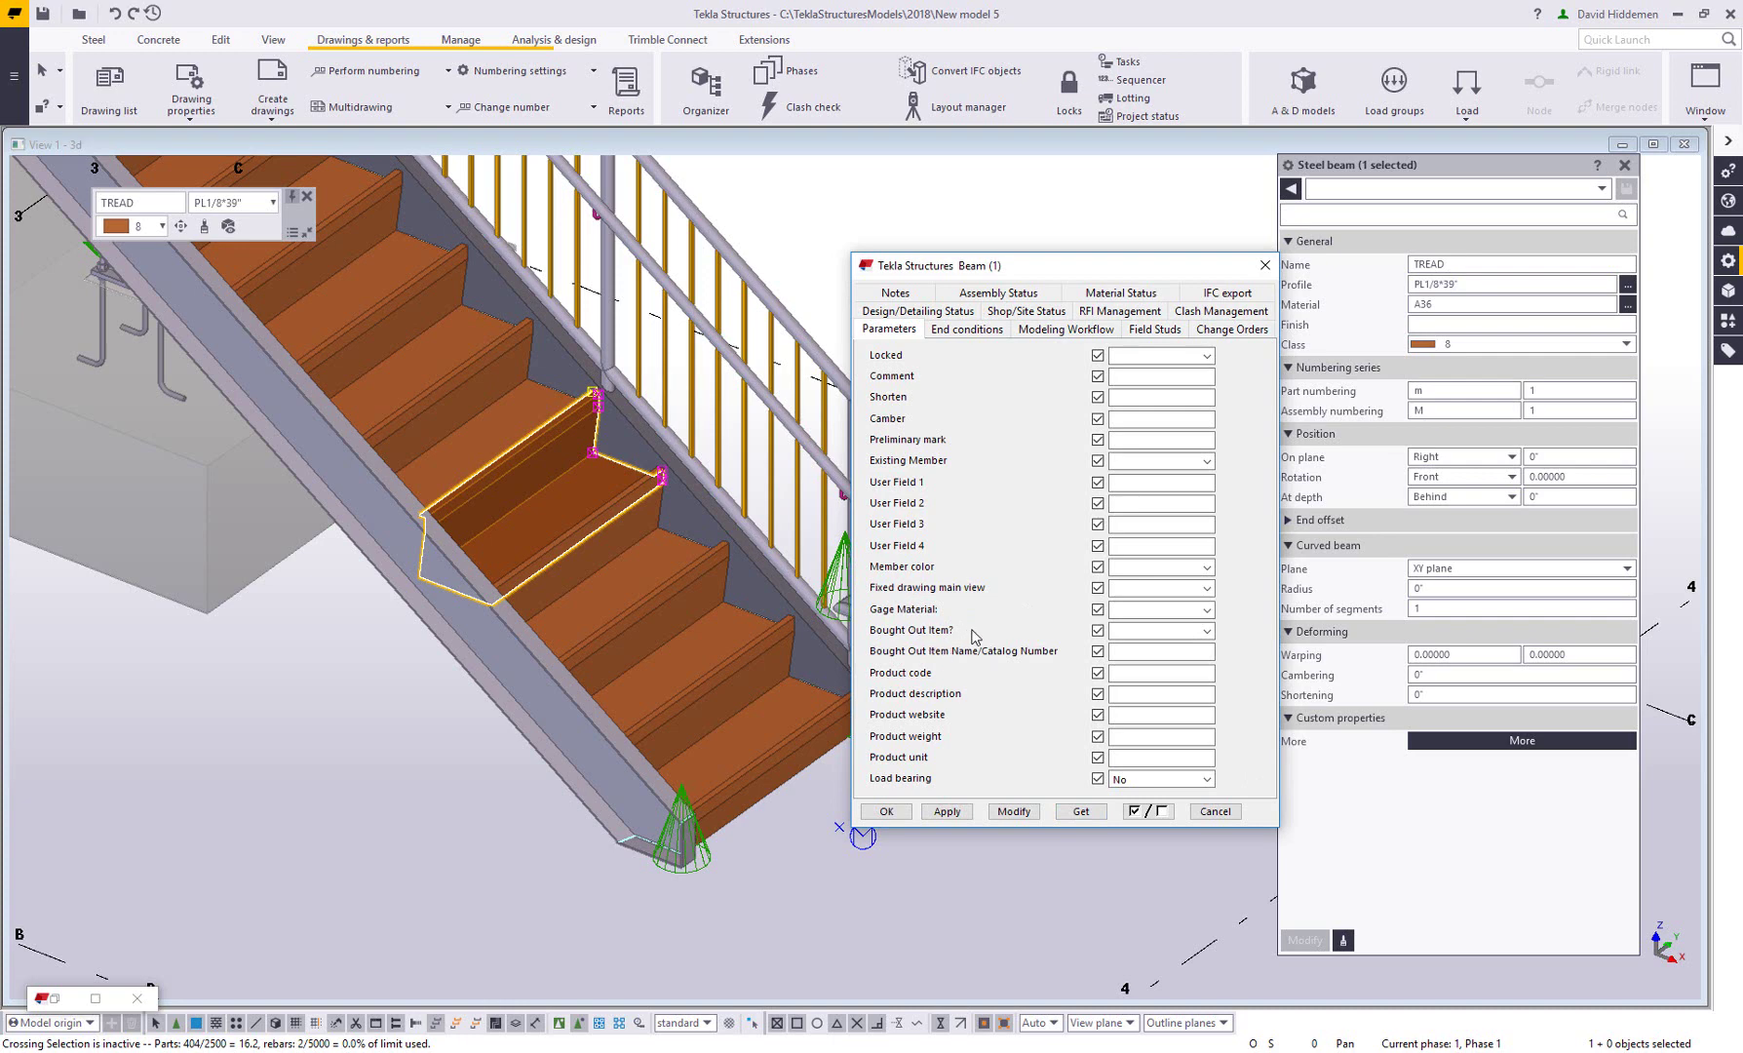
left_click(1148, 811)
left_click(1131, 611)
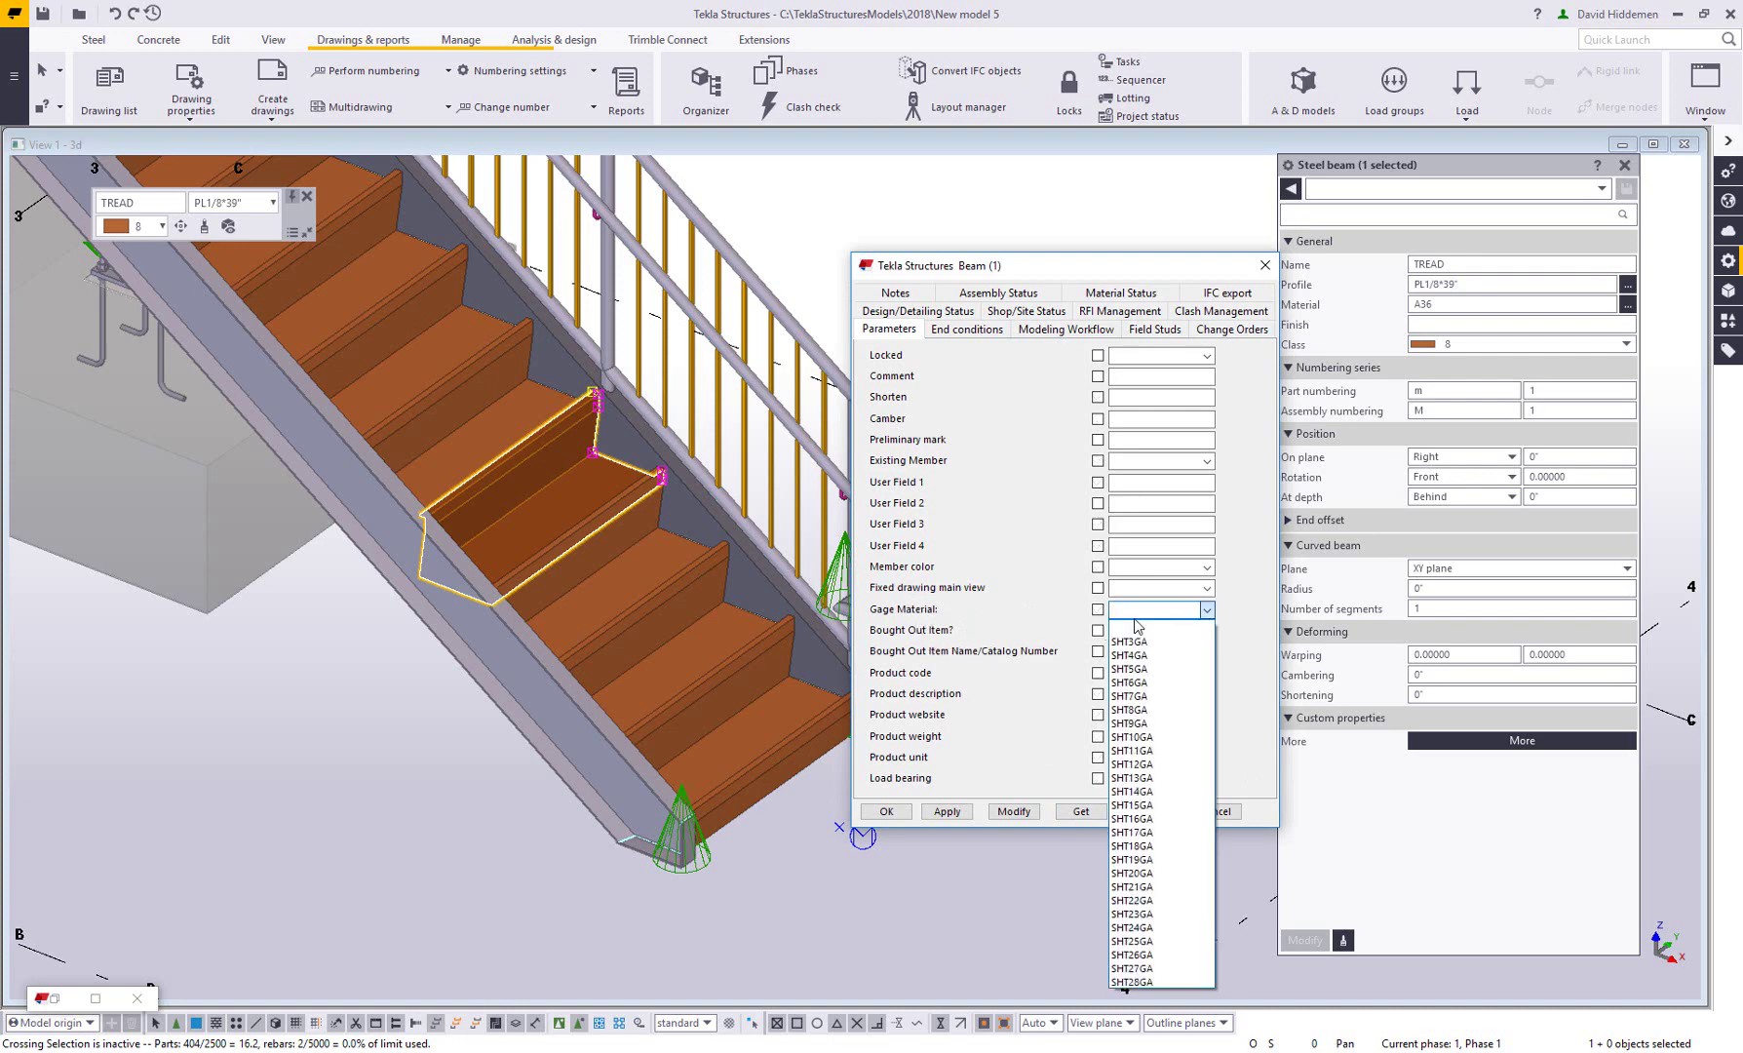
left_click(1161, 794)
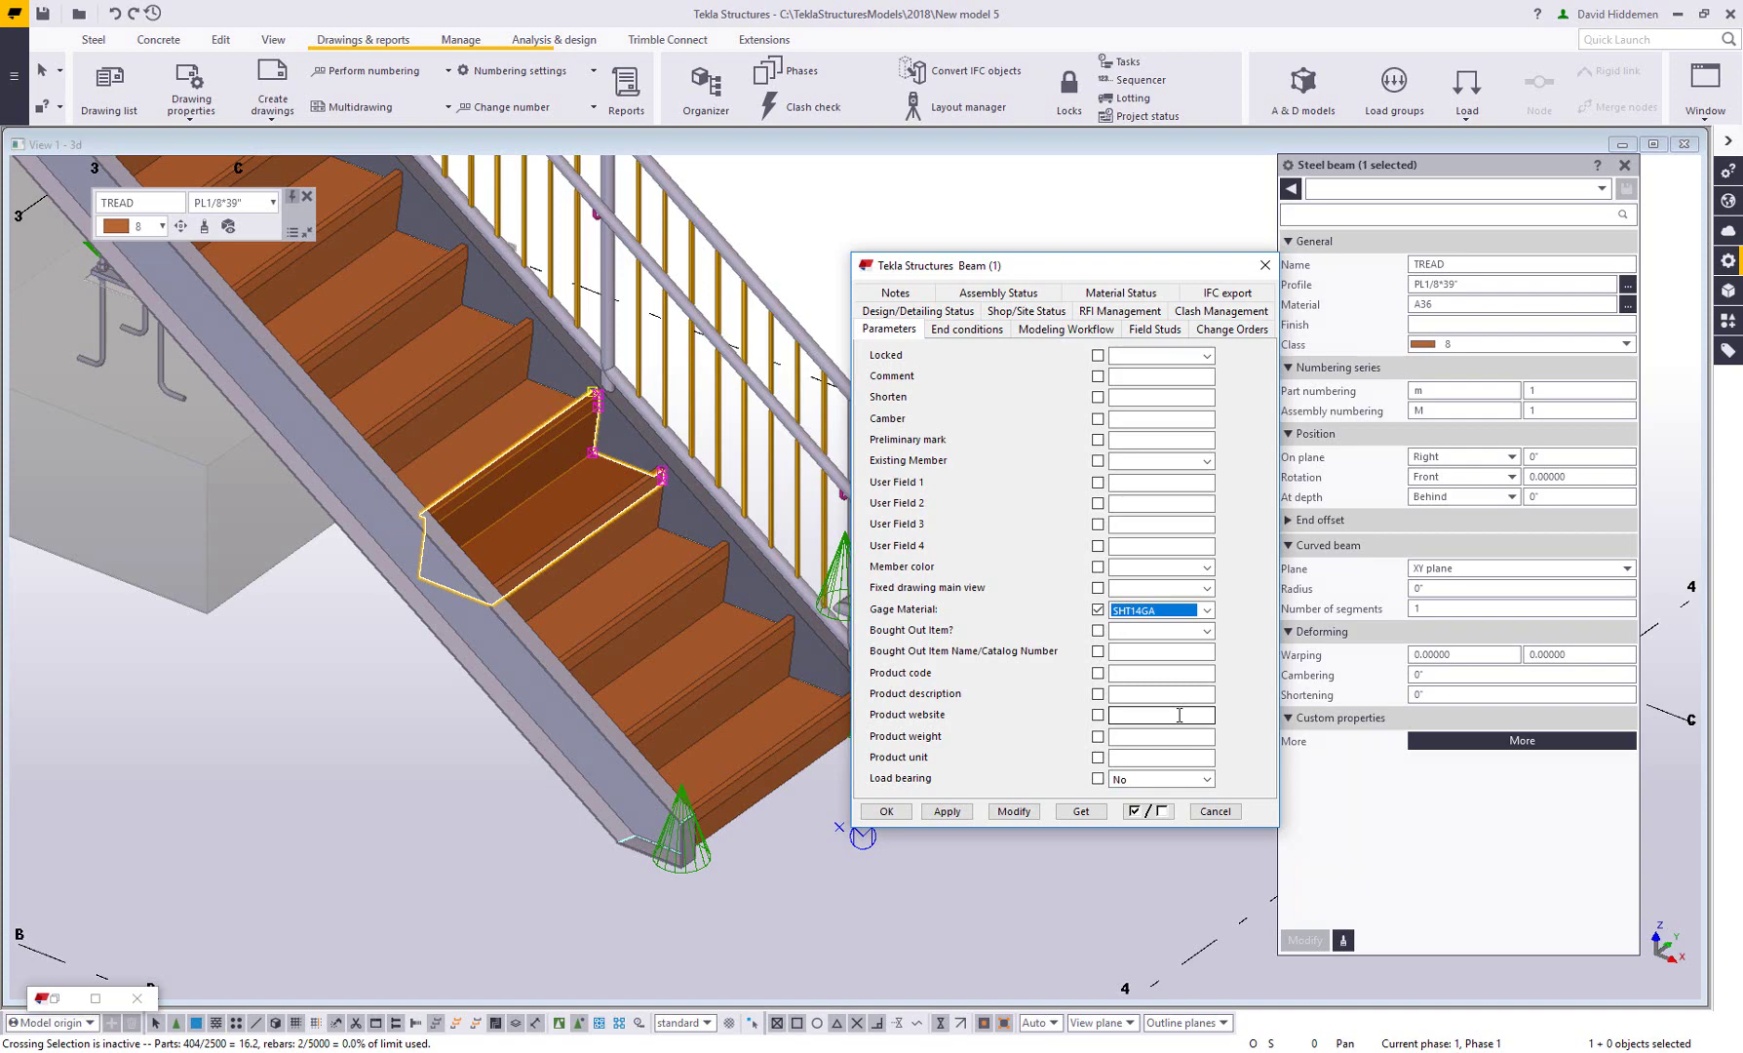
- Enter WAGNER 112 as the railing elbow's Bought Out Item catalog name and apply it
scroll(641, 563, "down", 3)
scroll(641, 563, "up", 6)
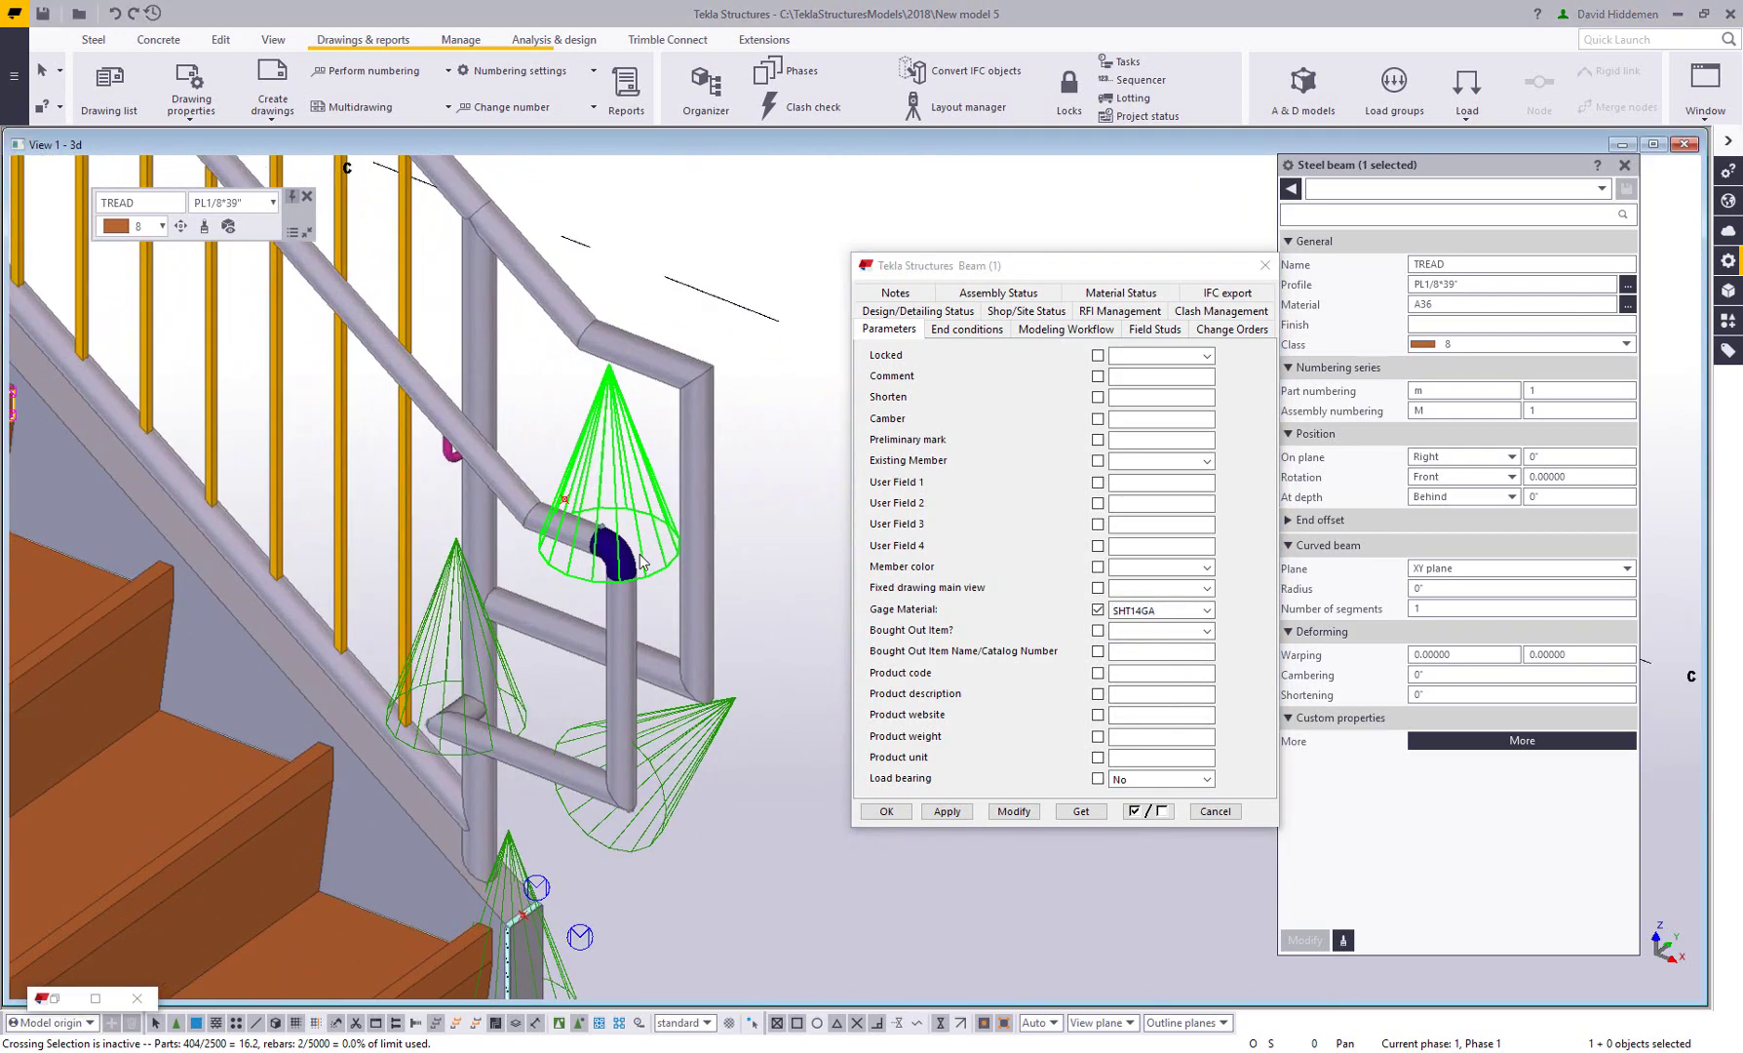
scroll(641, 564, "up", 2)
left_click(628, 570)
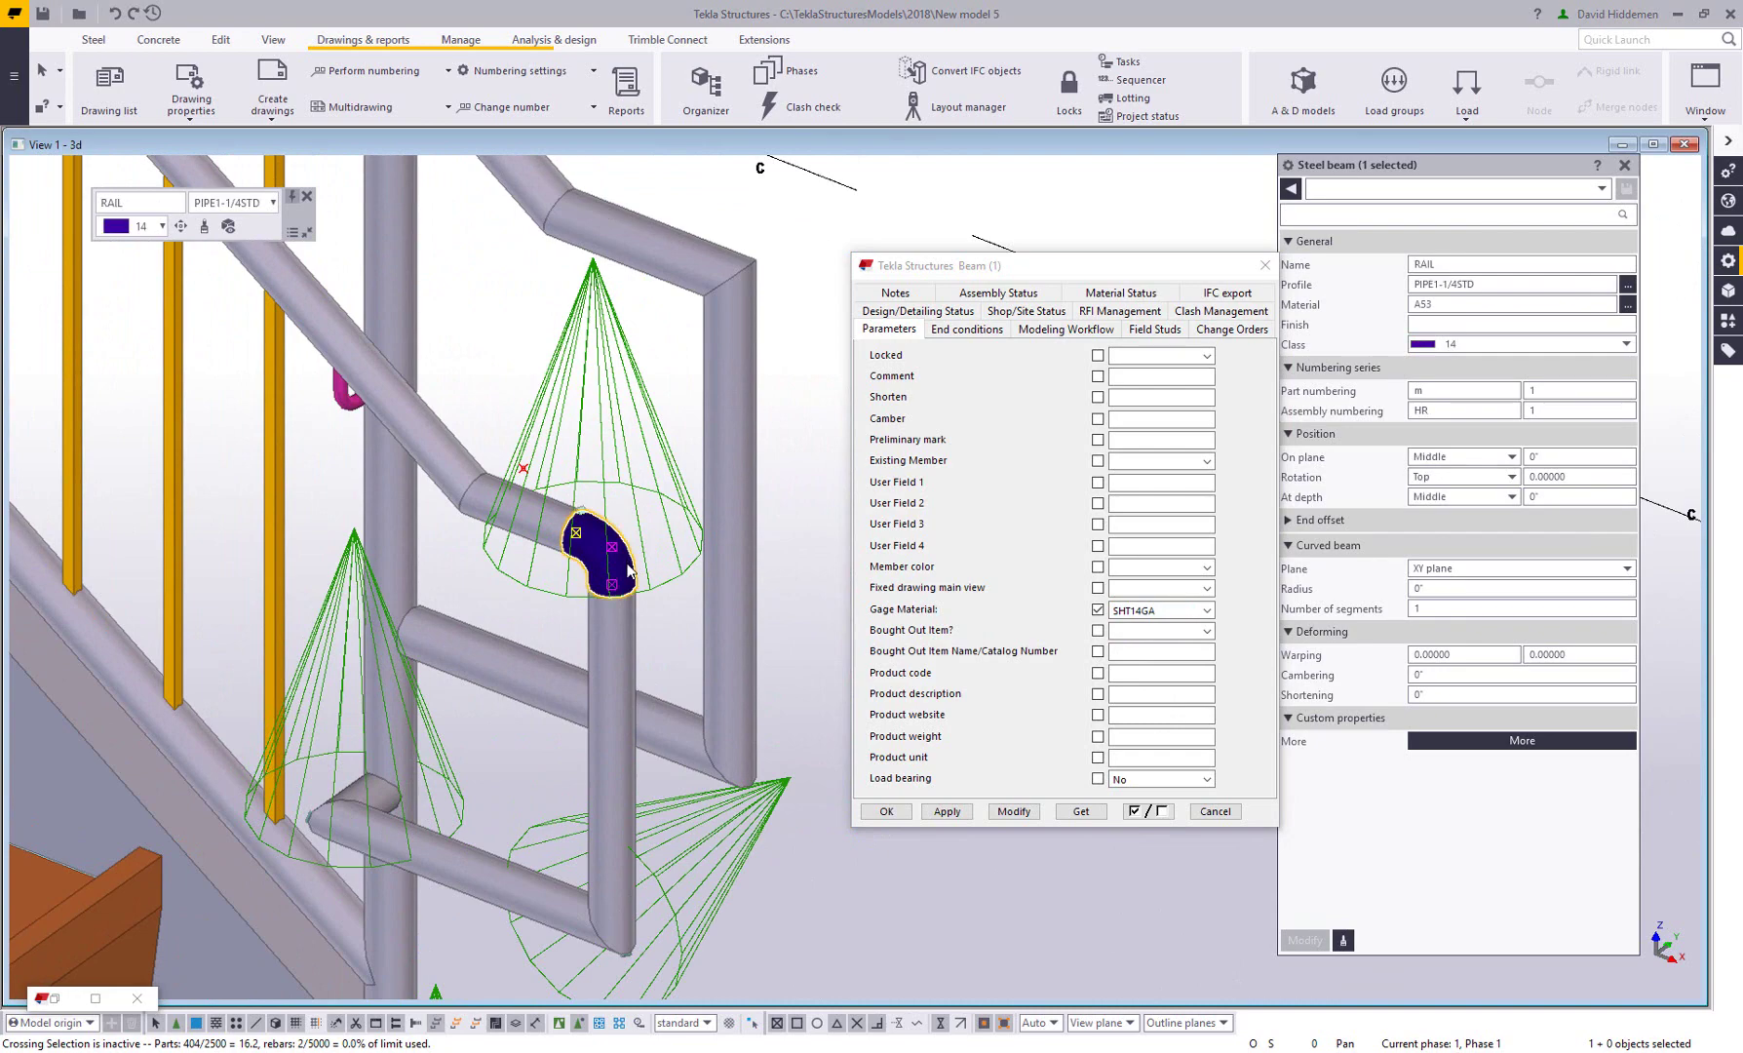
scroll(630, 568, "up", 2)
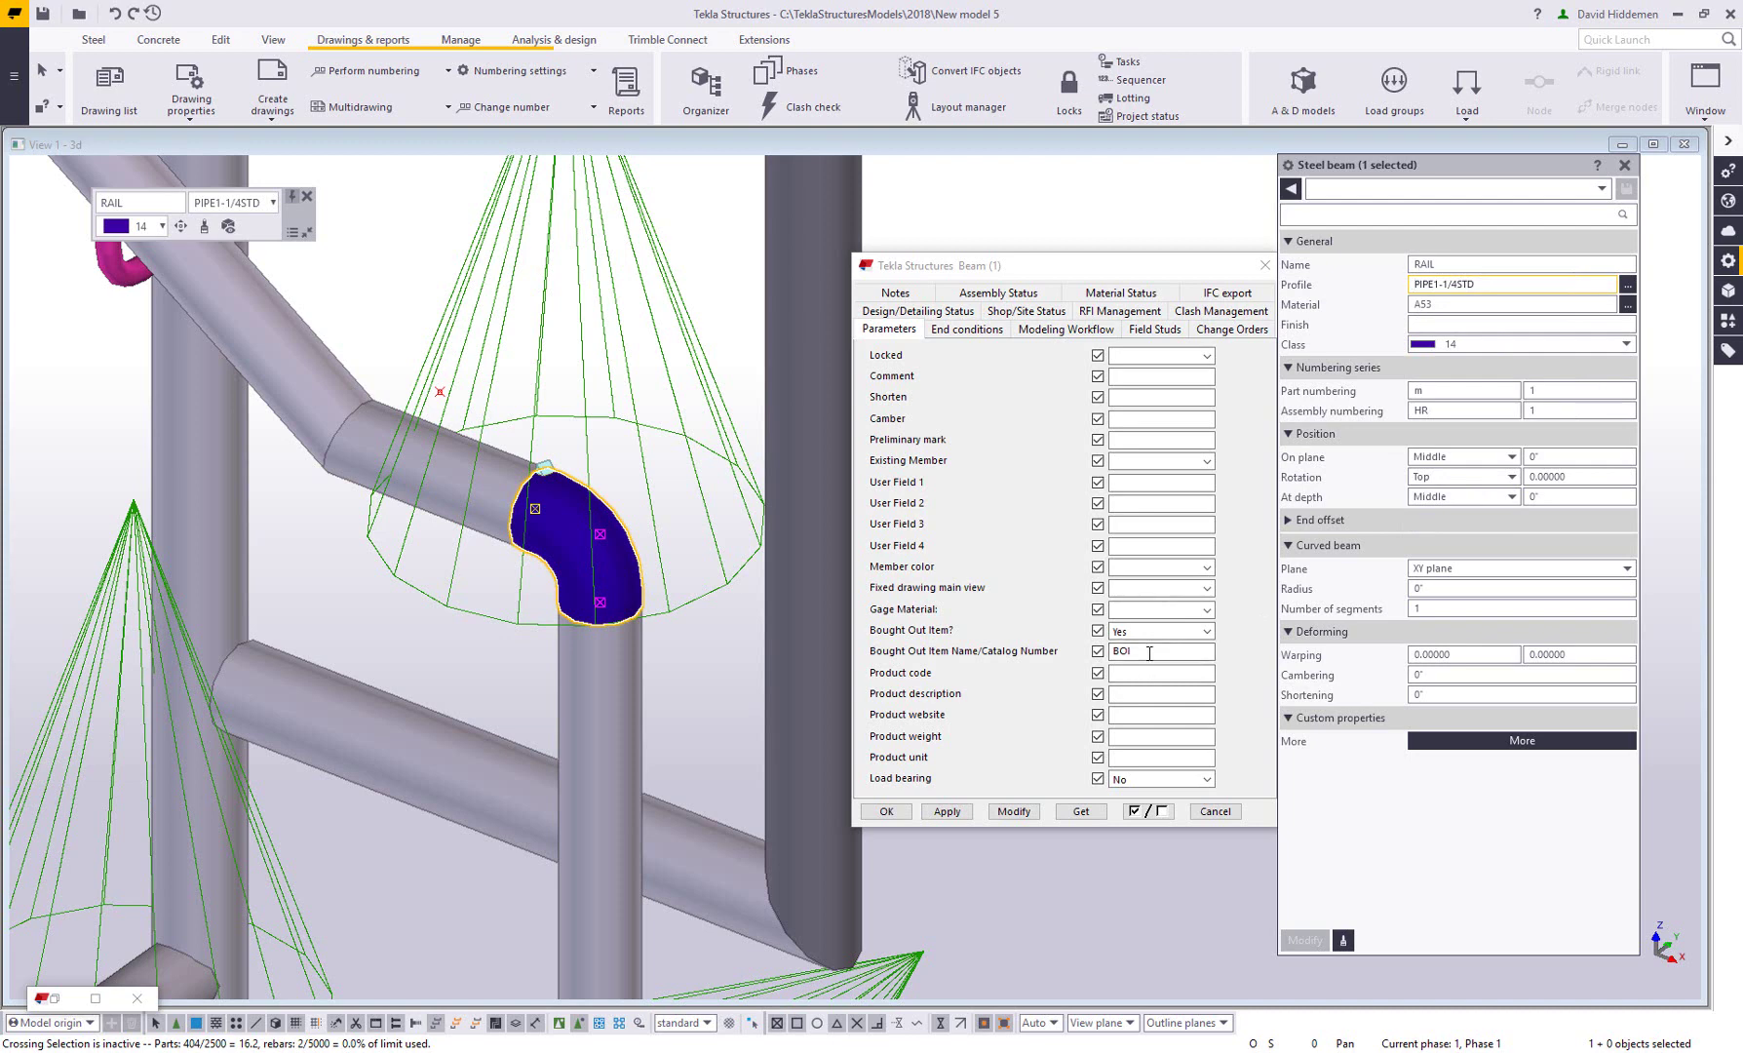
double_click(1150, 653)
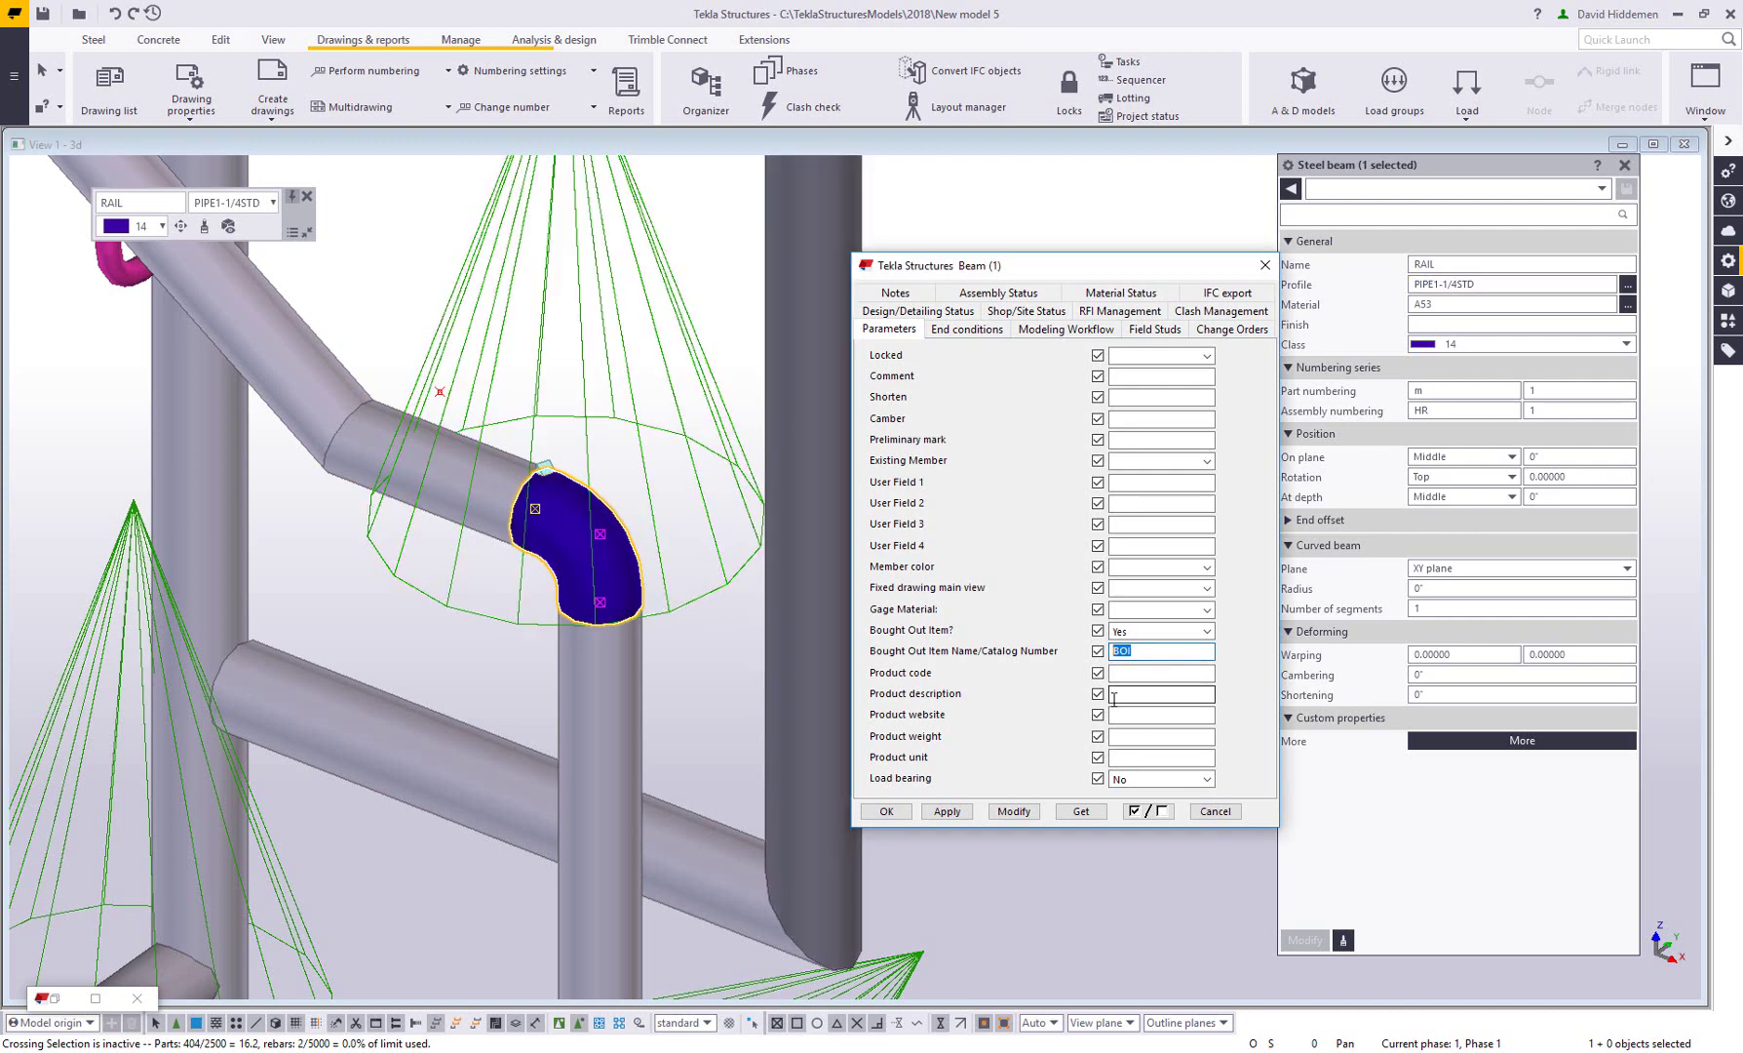
type("WAGNER 112")
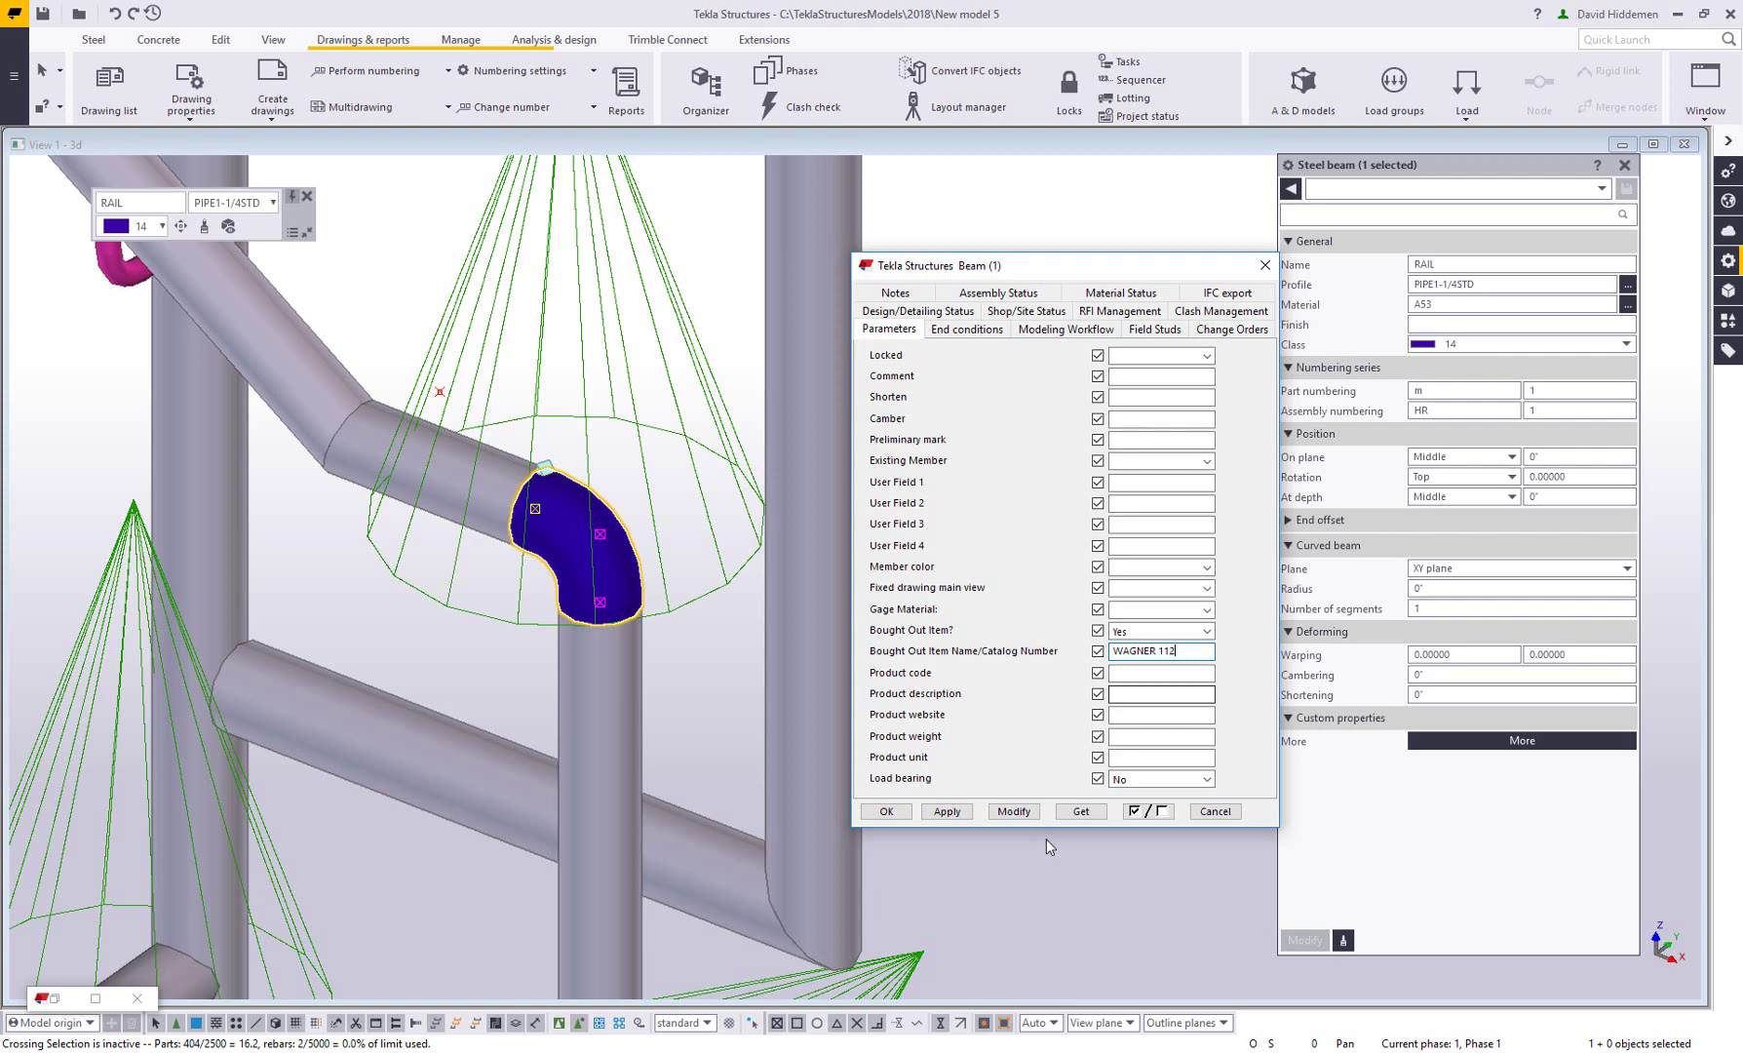
left_click(1013, 811)
- Close the attributes dialog and renumber the model
left_click(1214, 811)
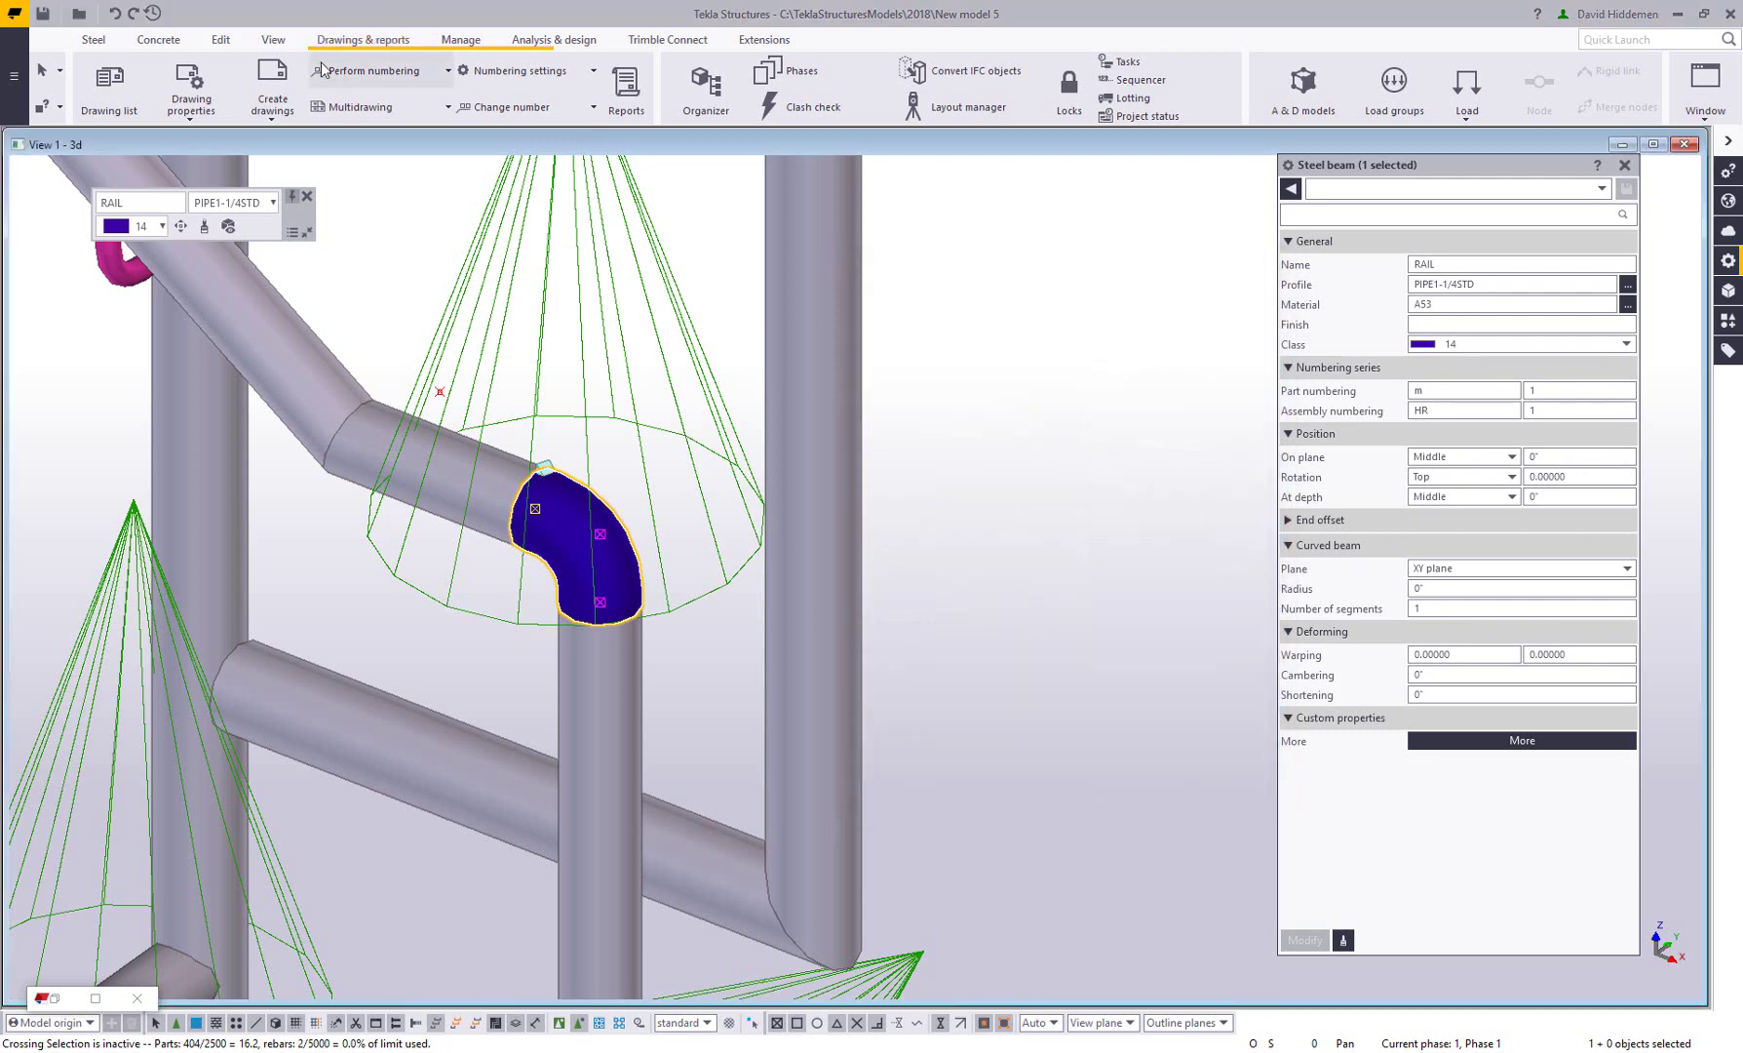
left_click(448, 70)
left_click(388, 191)
- Open the HANDRAIL drawing, check its BOM lists WAGNER 112 as BOI, and close it keeping changes
left_click(86, 88)
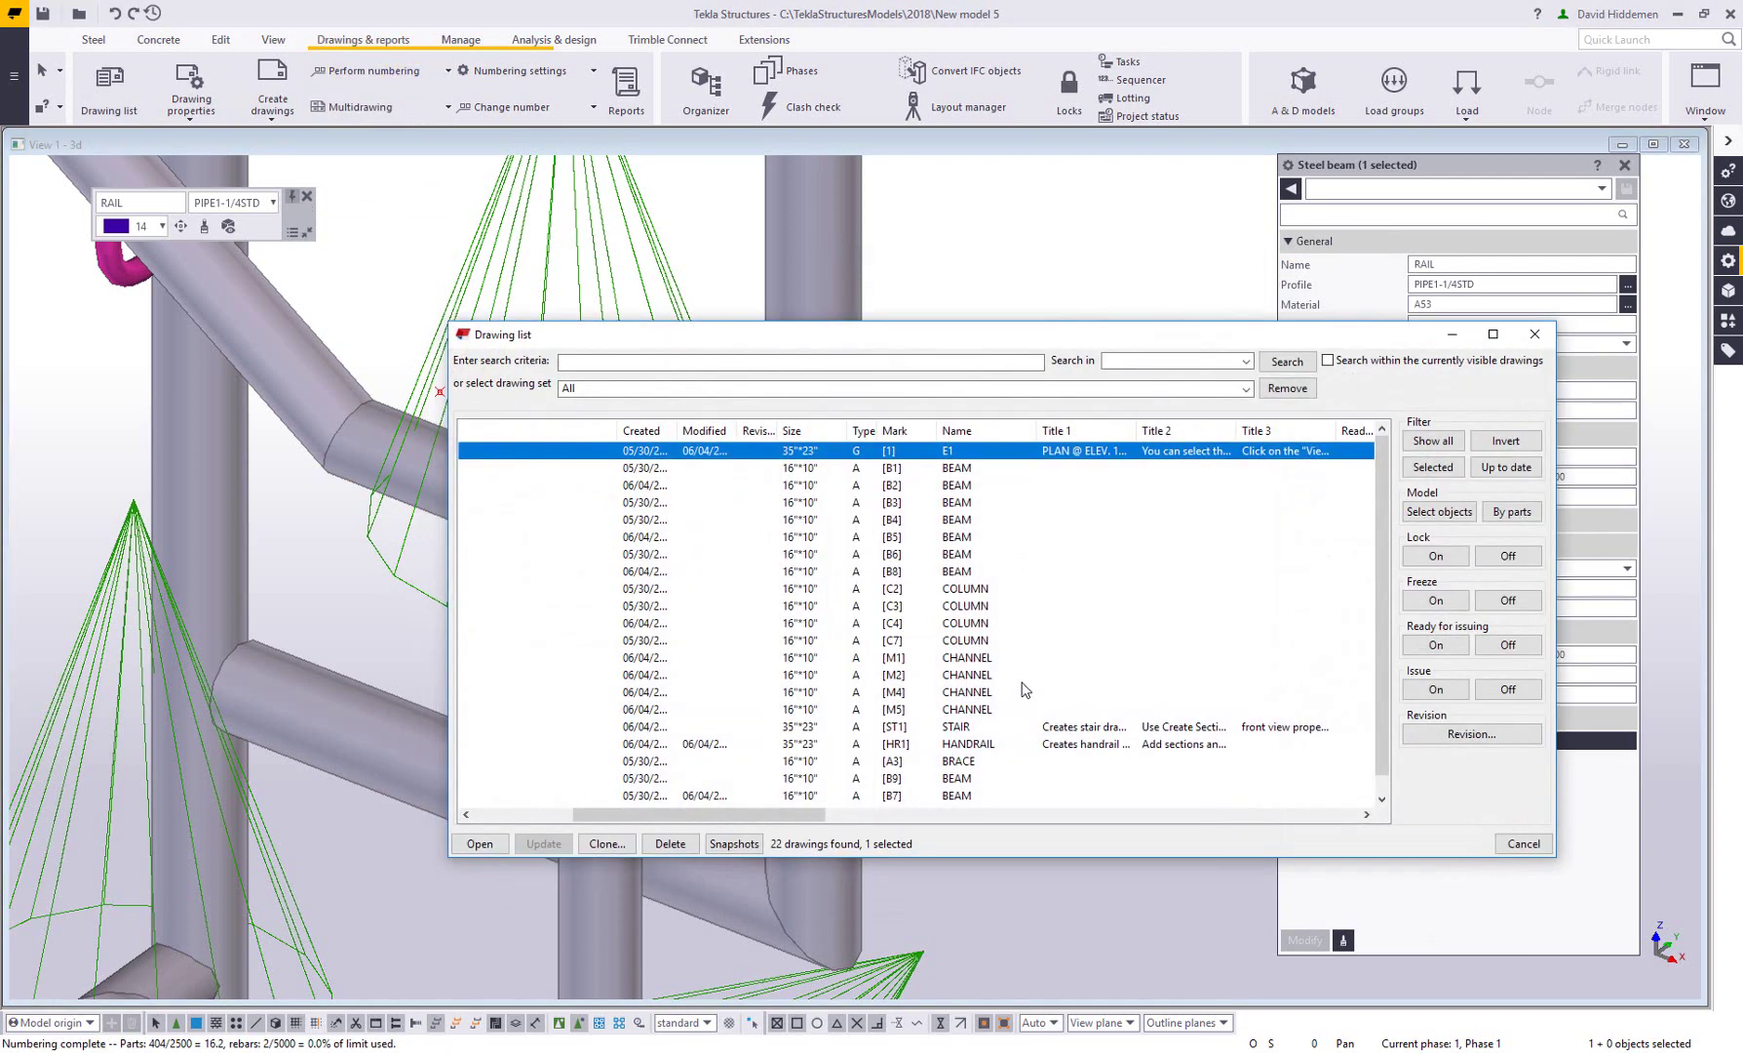
double_click(997, 744)
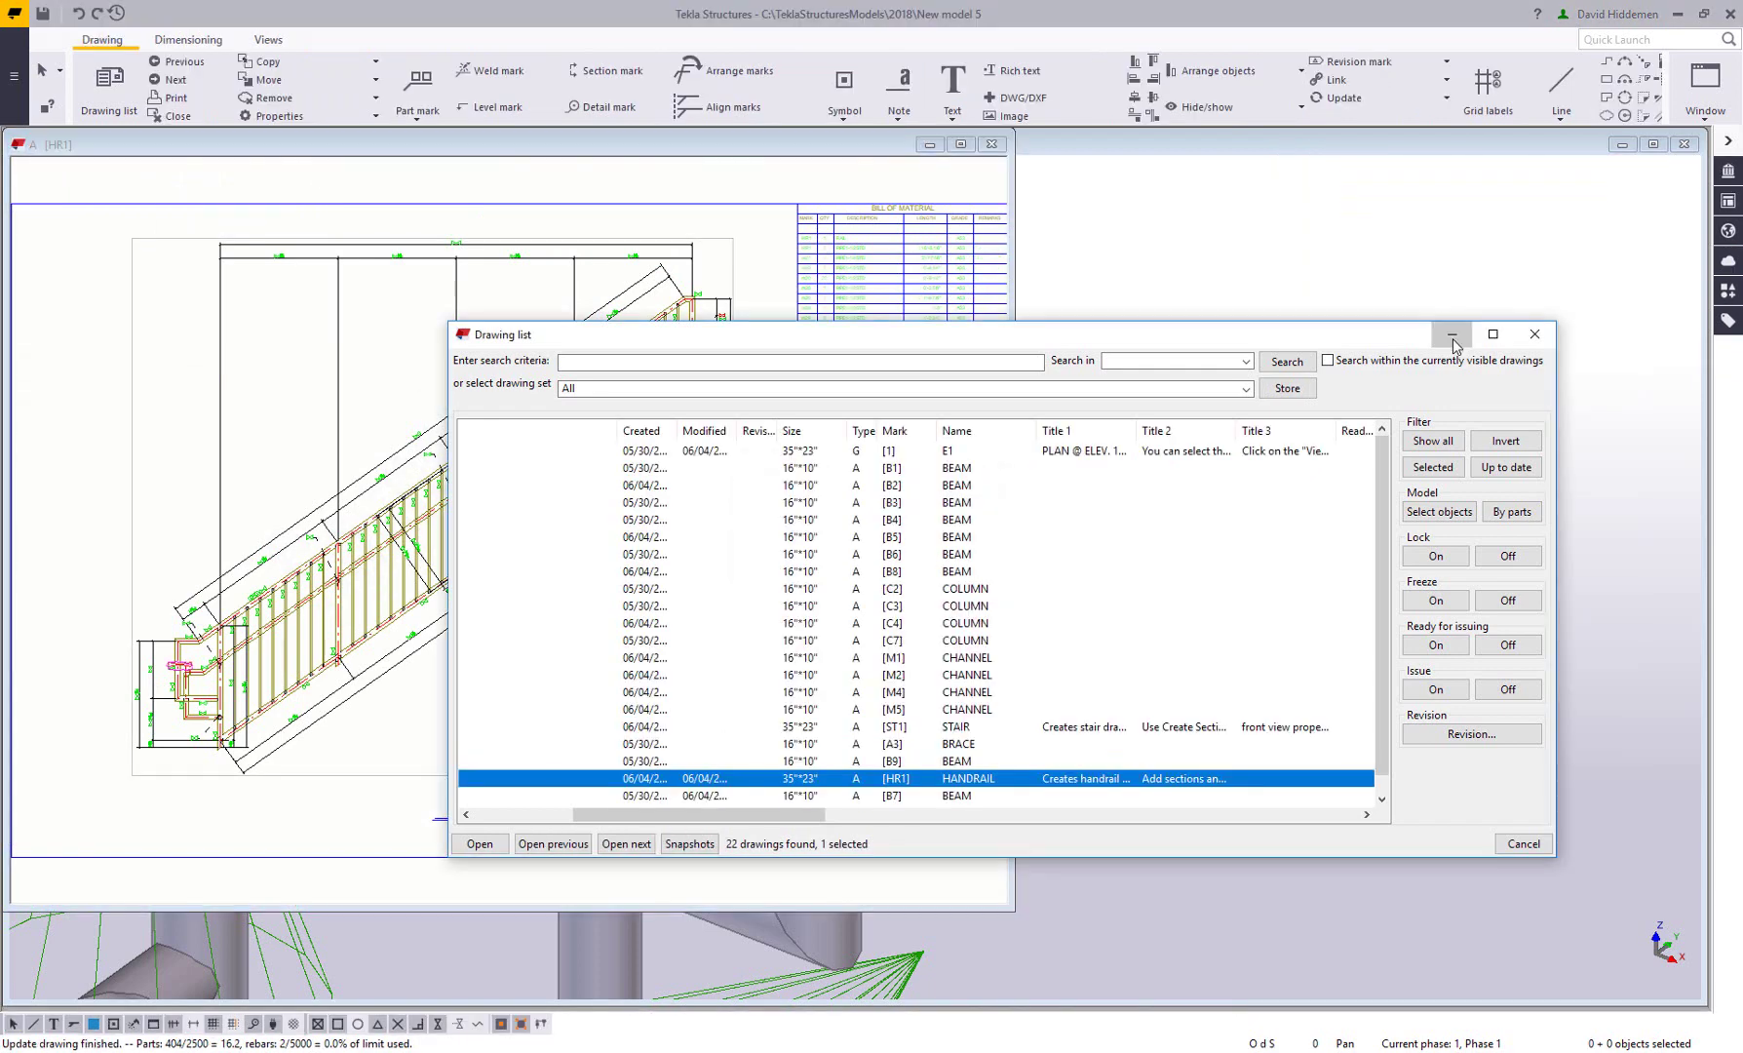
scroll(702, 515, "up", 6)
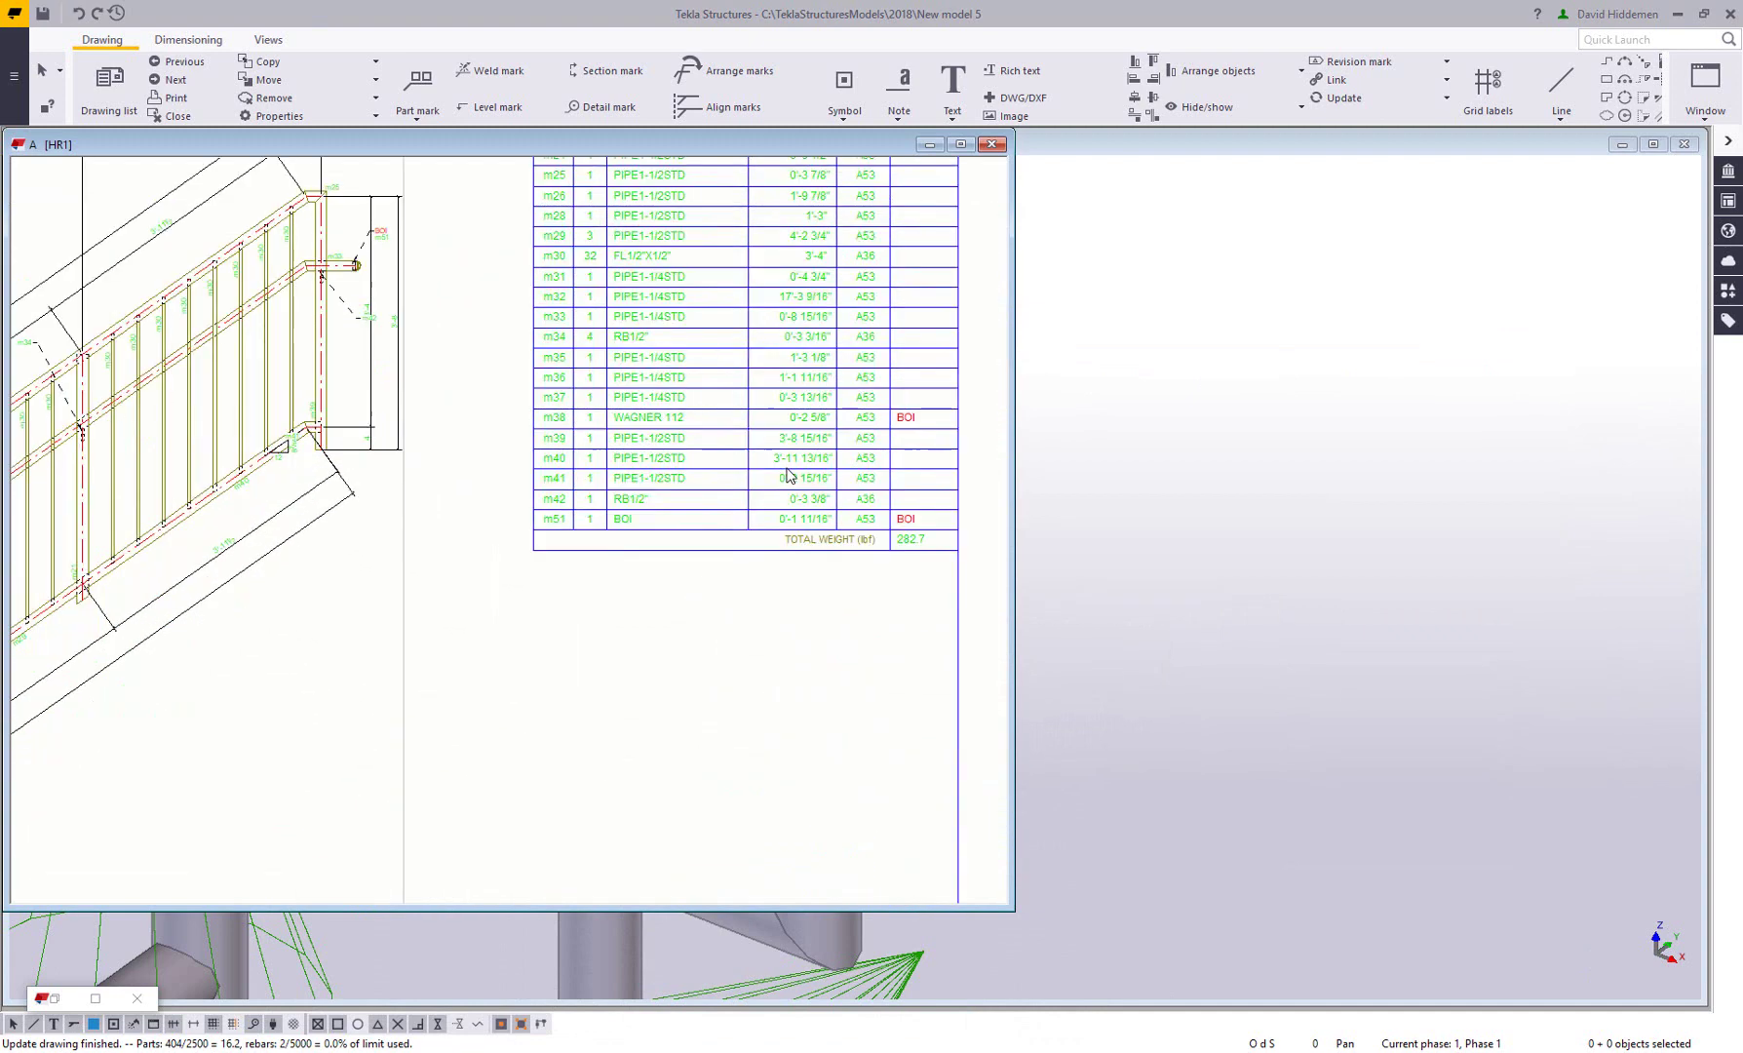
scroll(712, 460, "up", 1)
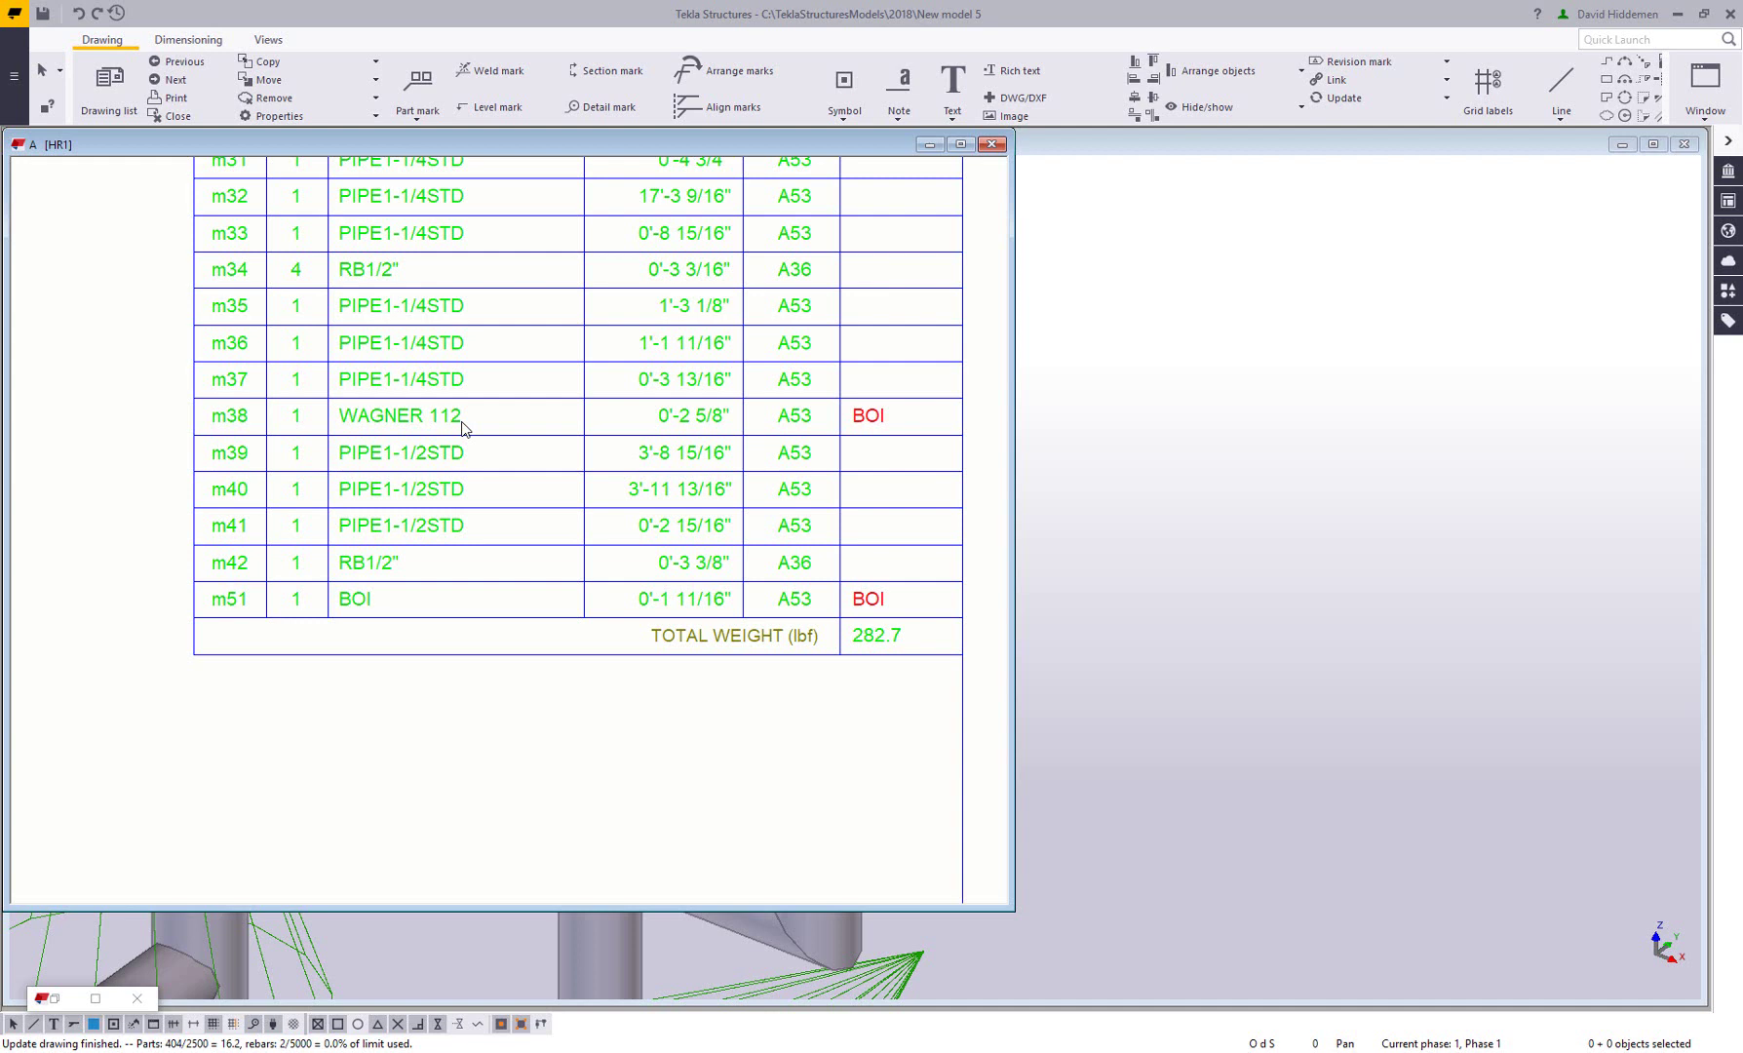
left_click(991, 144)
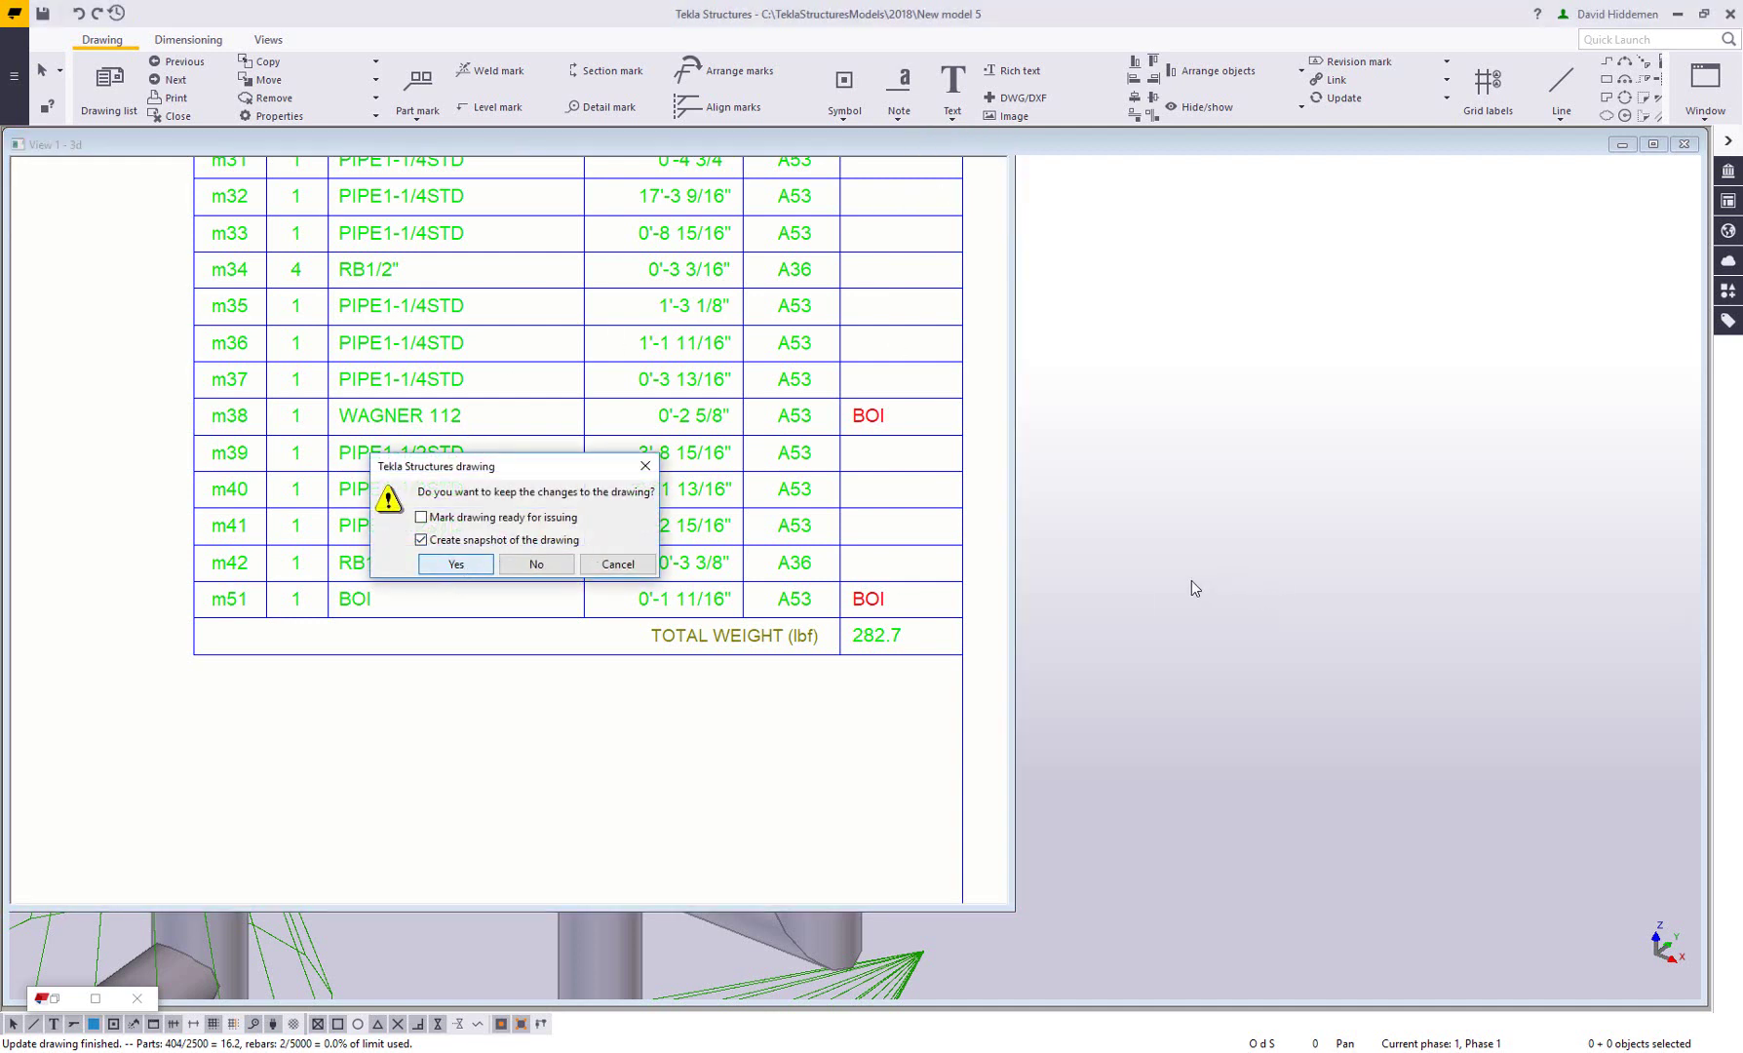
key("Return")
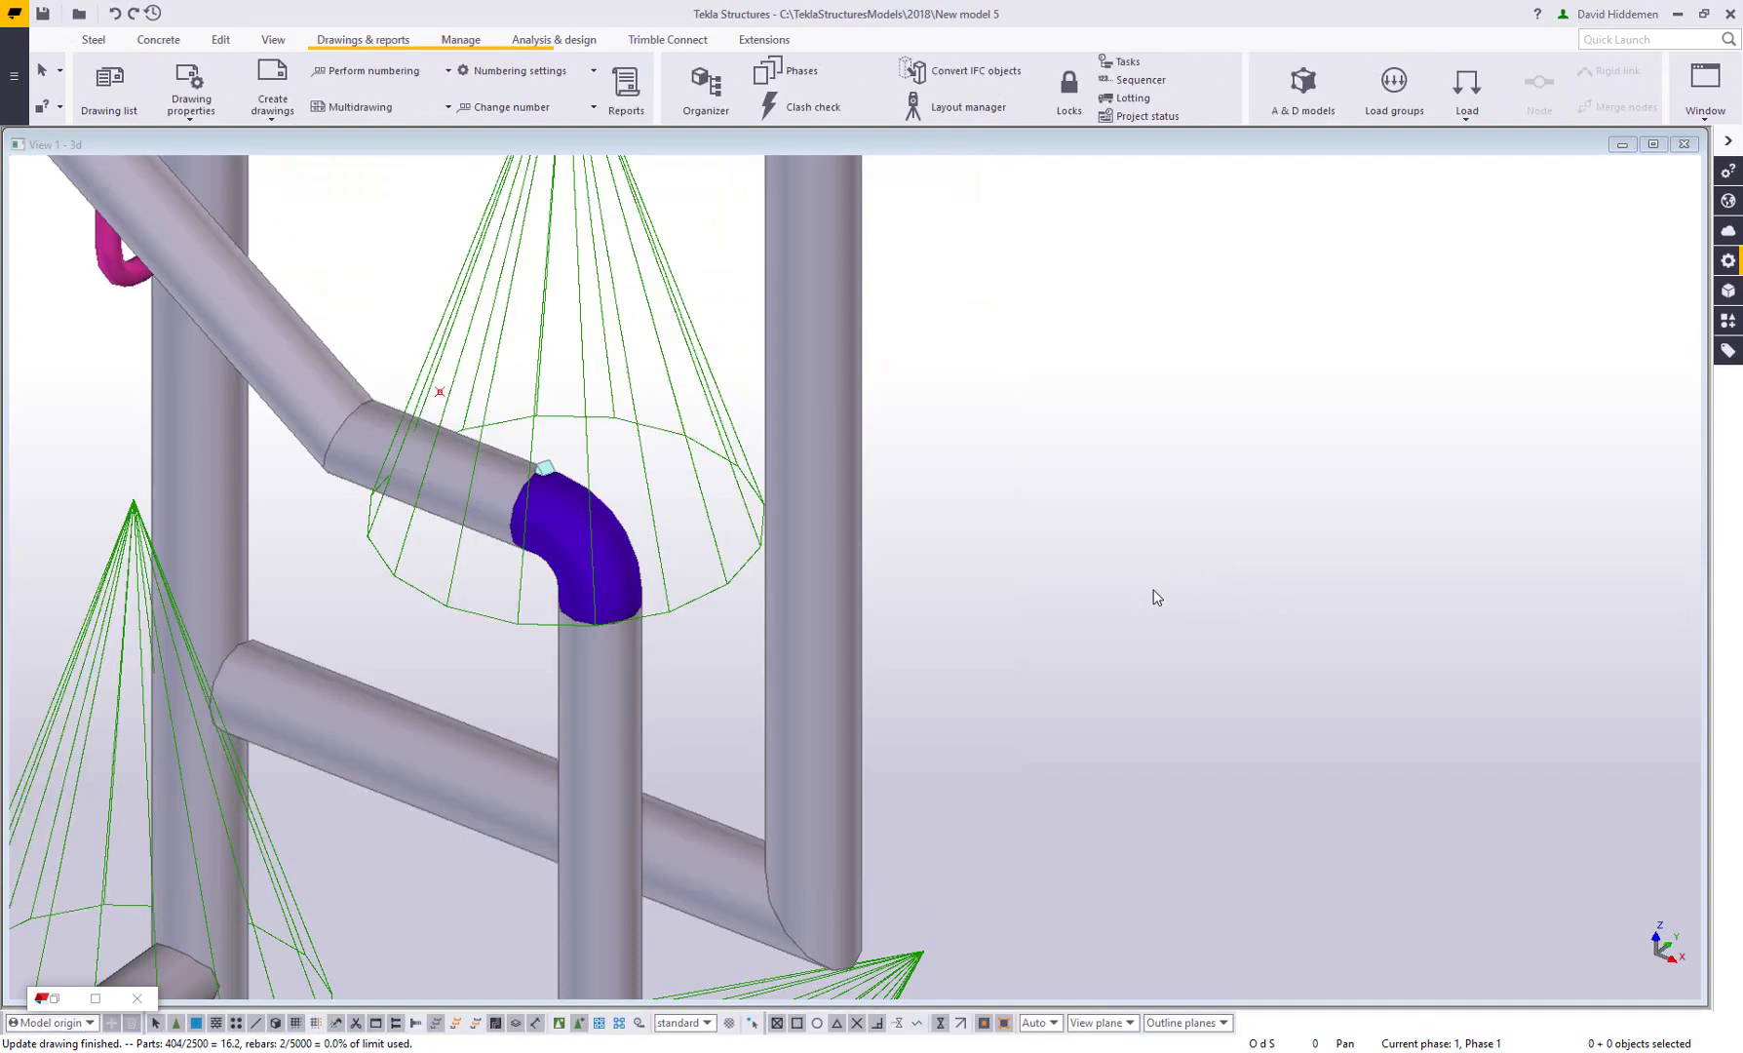
- Inspect the end condition attributes of the vertical railing post
scroll(1101, 604, "down", 5)
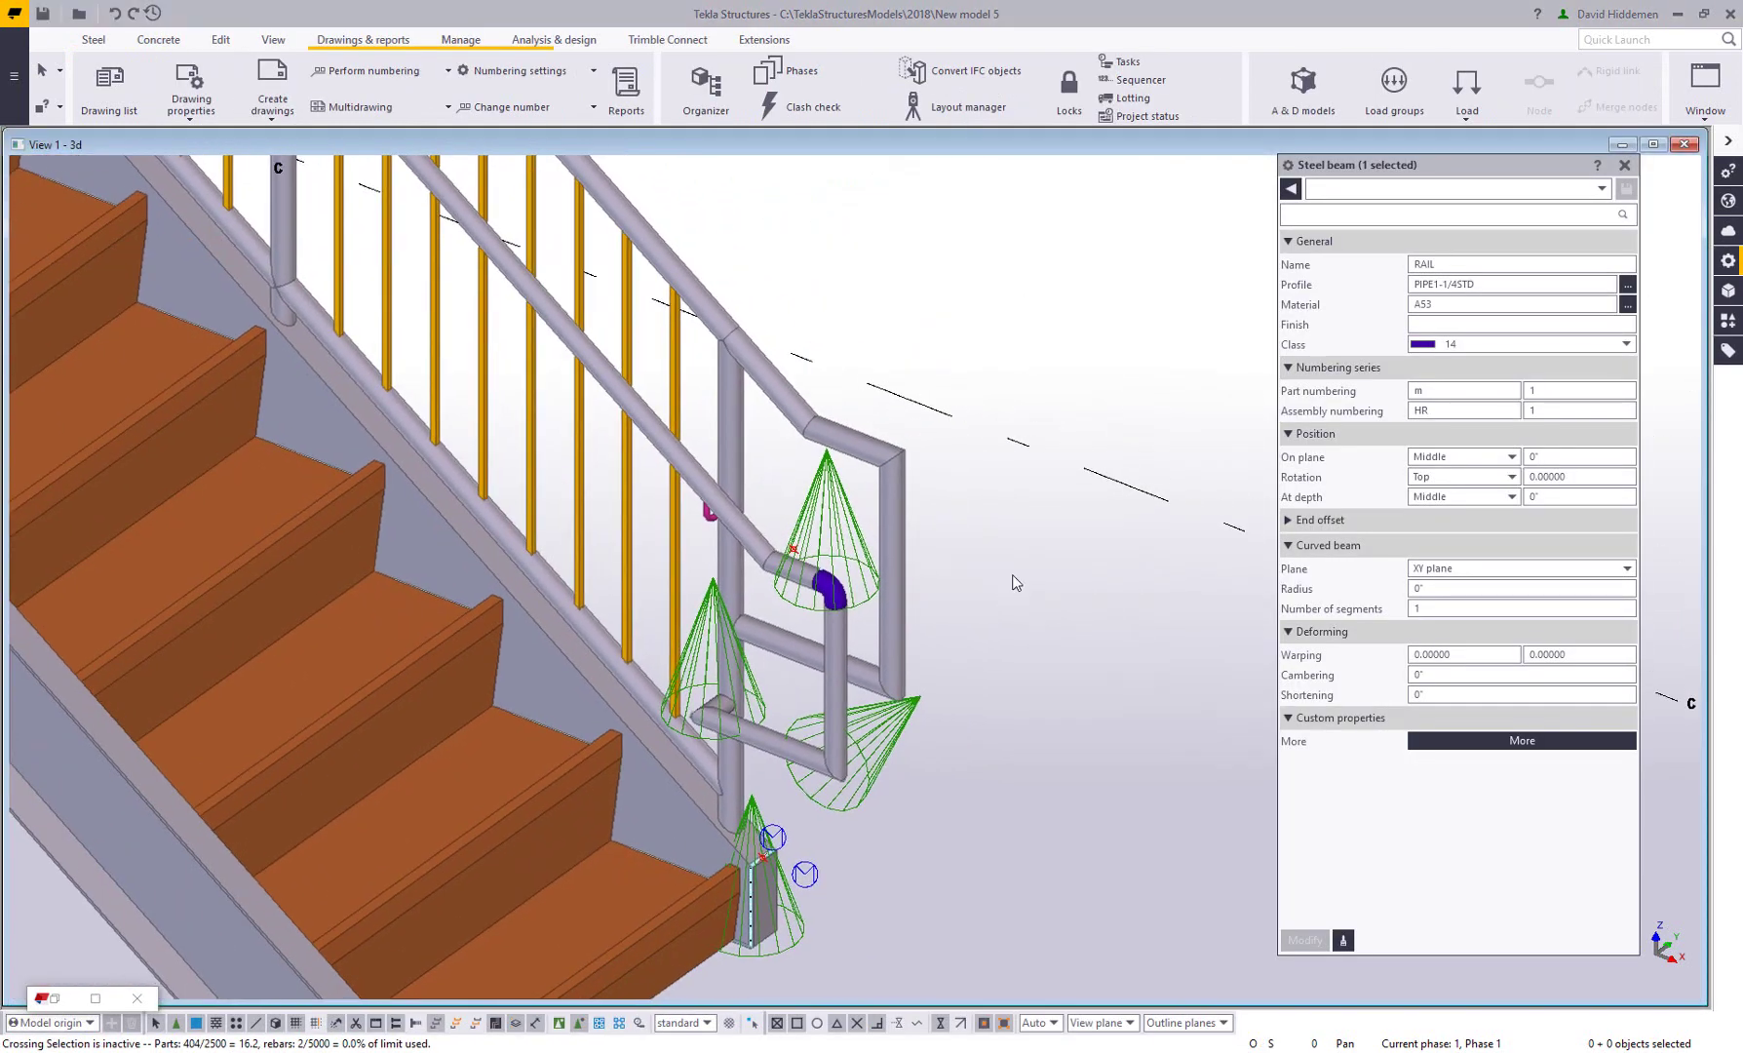
left_click(892, 584)
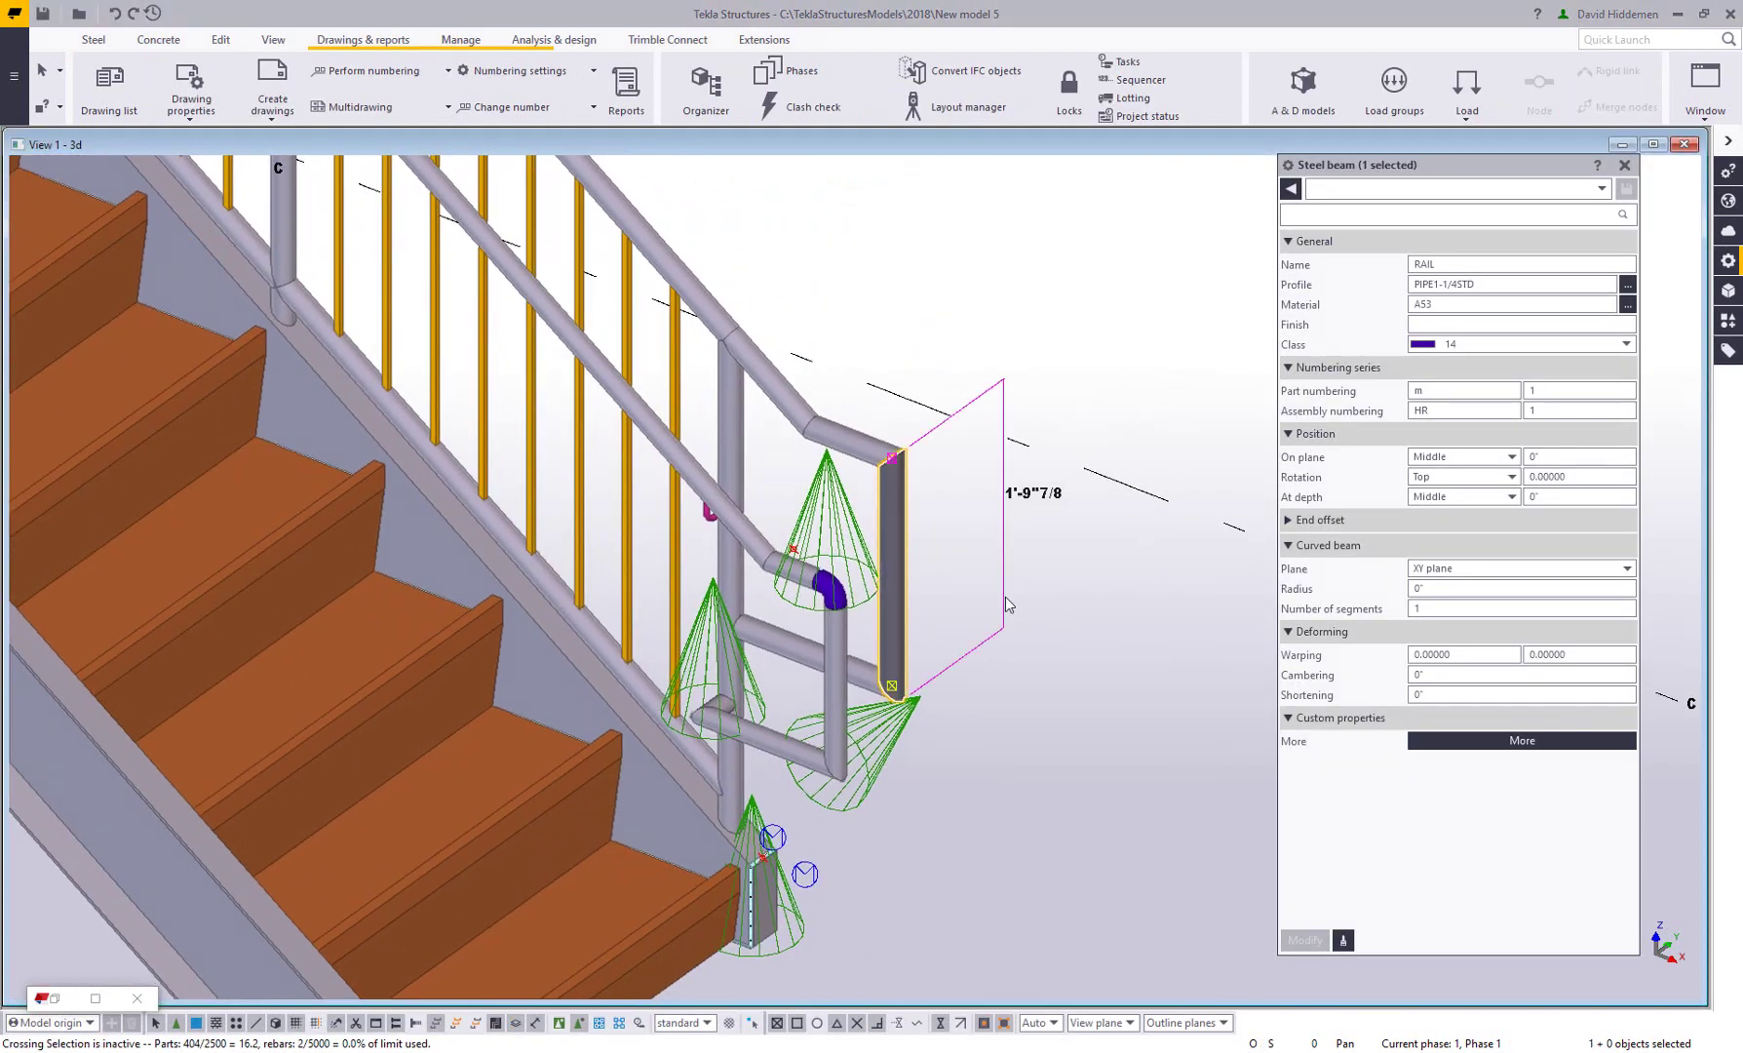
left_click(1521, 669)
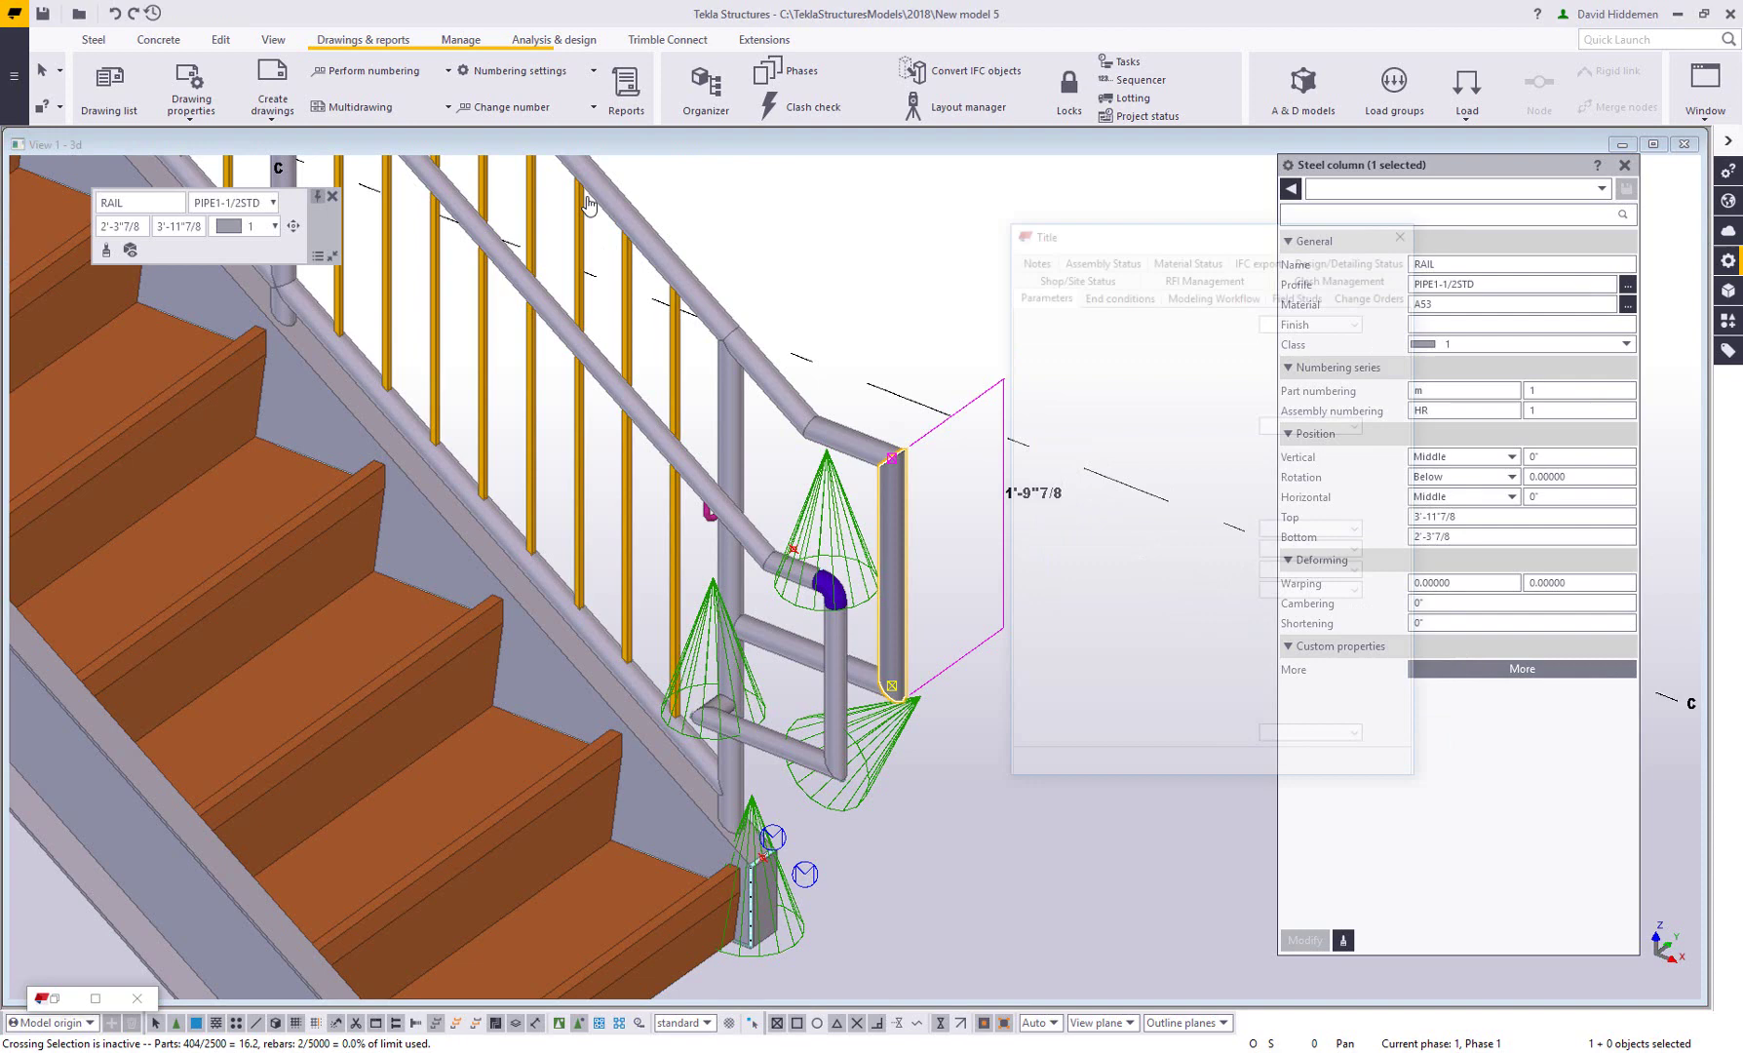
left_click_drag(1195, 232, 1124, 247)
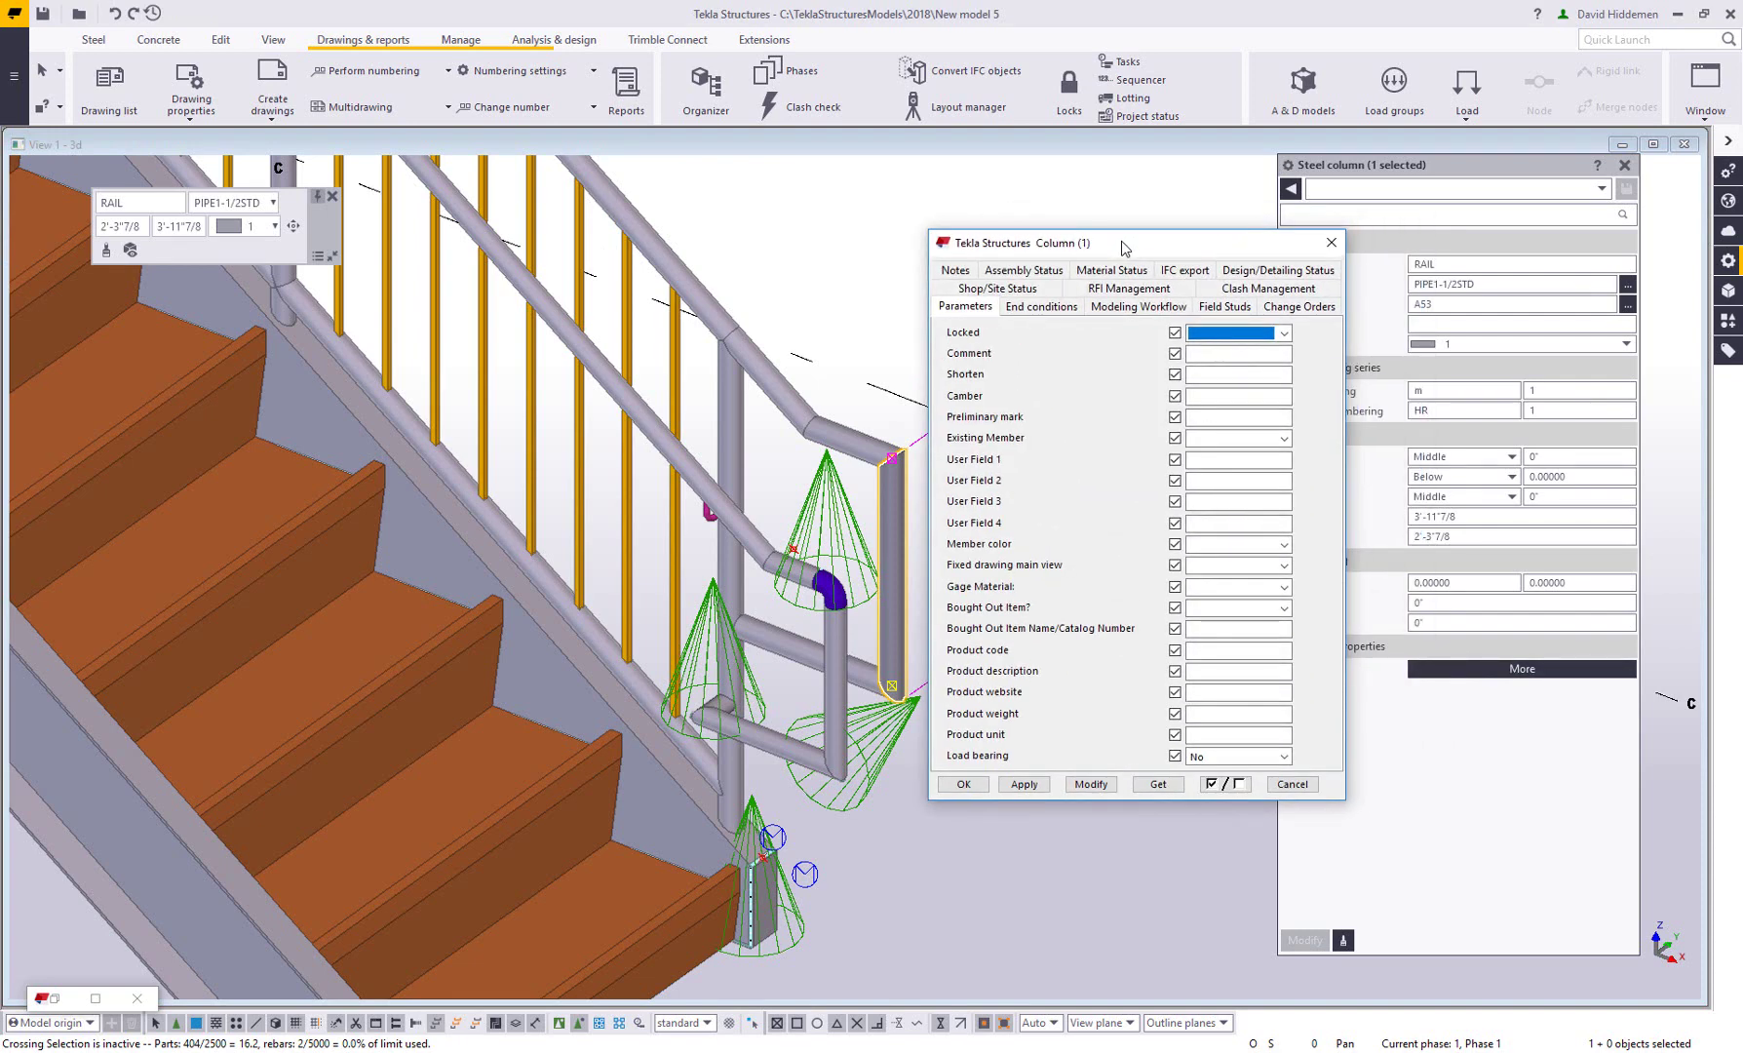
left_click(1041, 307)
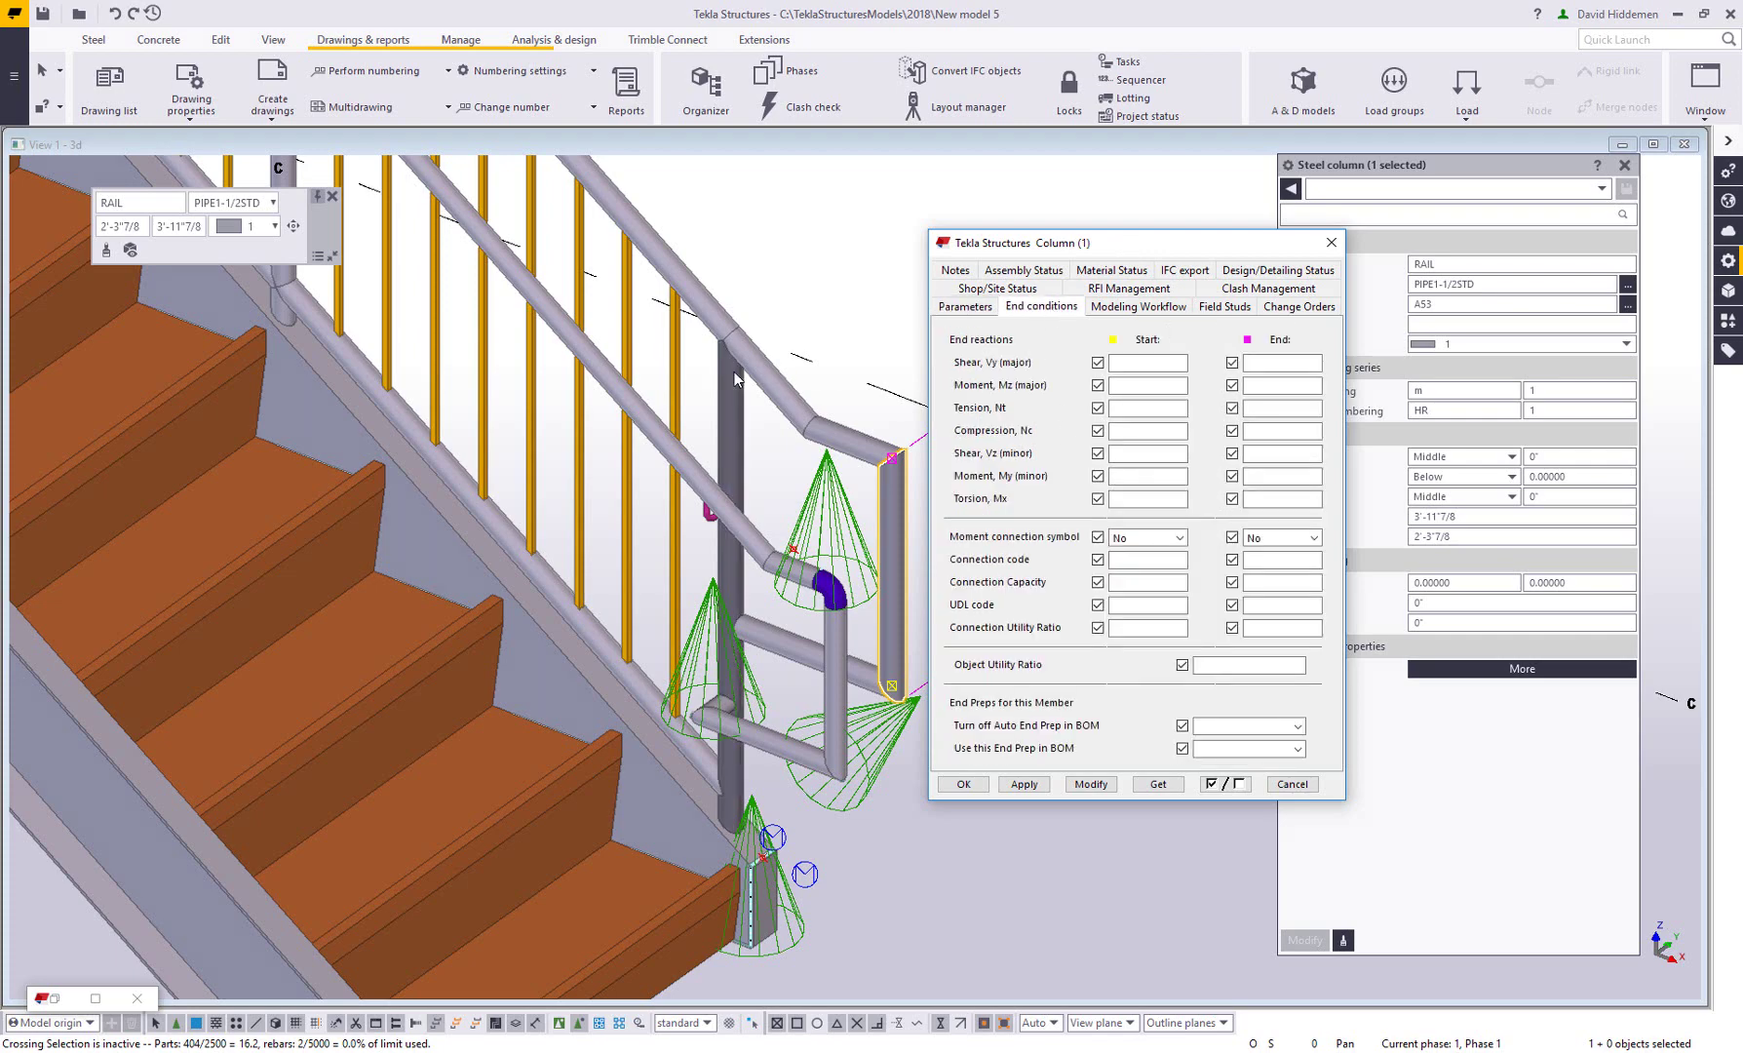
scroll(555, 589, "down", 10)
- Bring up the end condition attributes of the green W21X44 beam between the columns
mouse_move(555, 581)
middle_mouse_down()
mouse_move(631, 411)
mouse_move(555, 591)
middle_mouse_up()
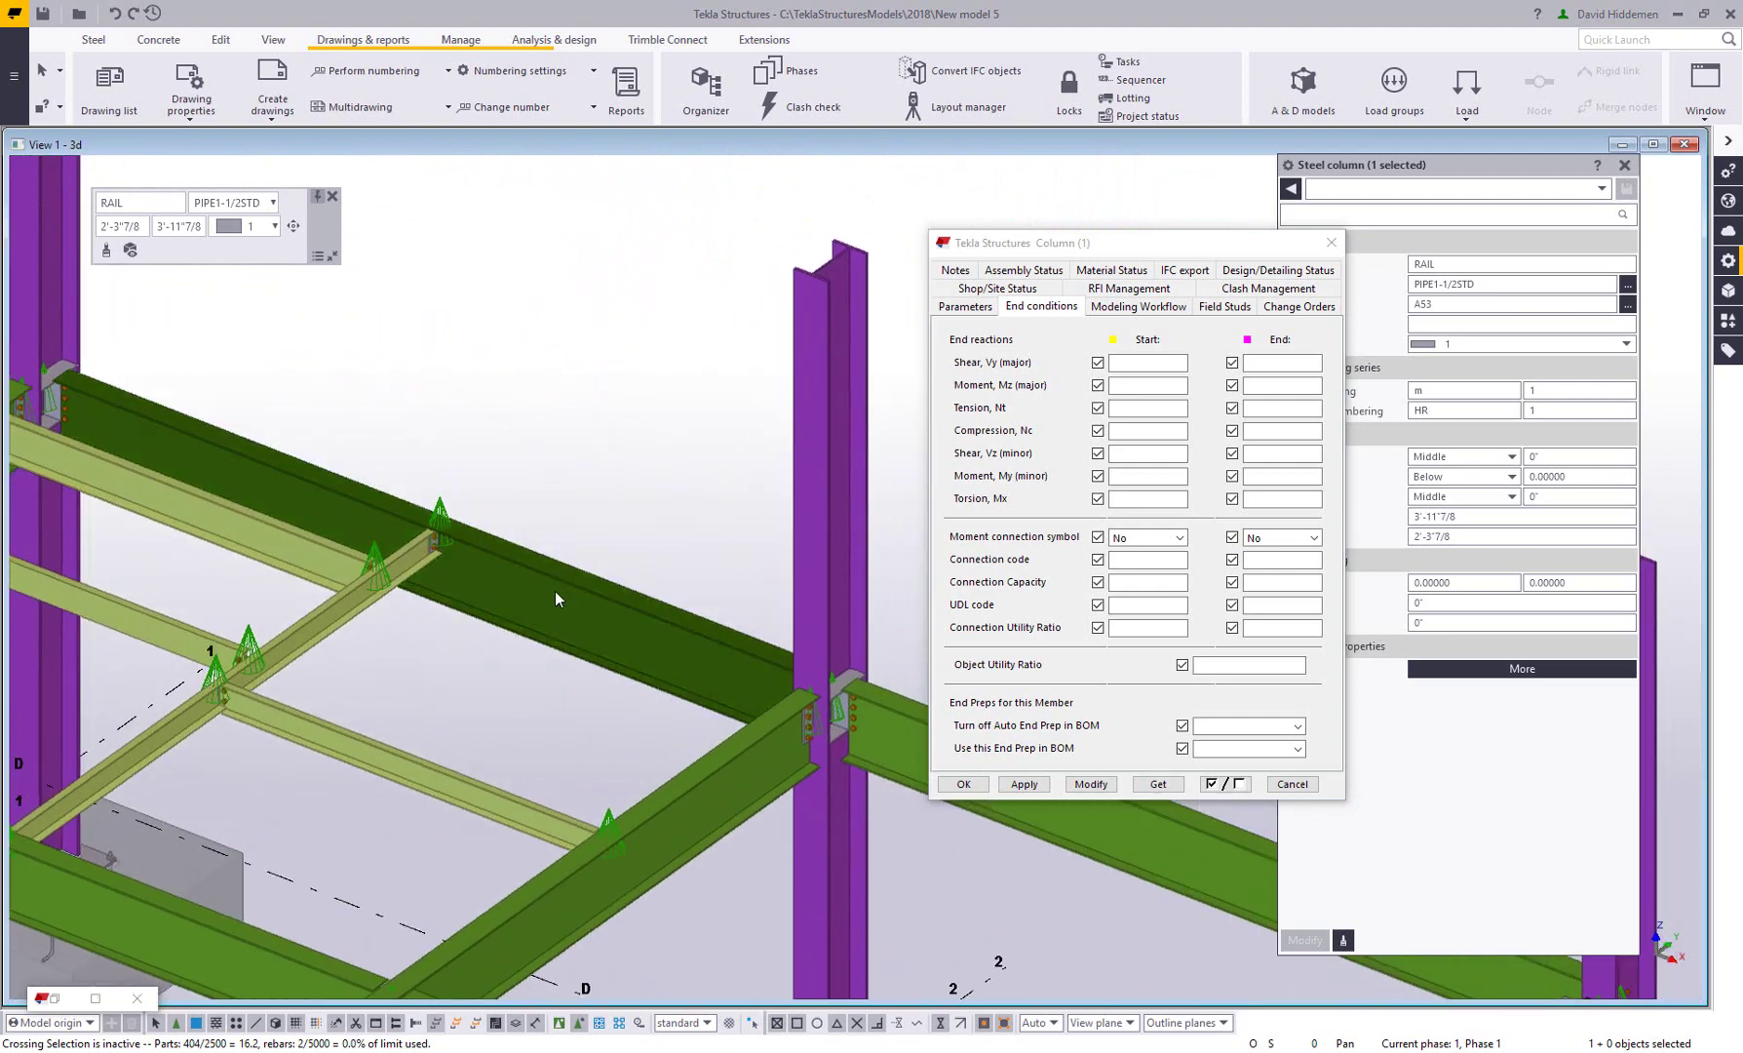
left_click(545, 595)
left_click(1501, 743)
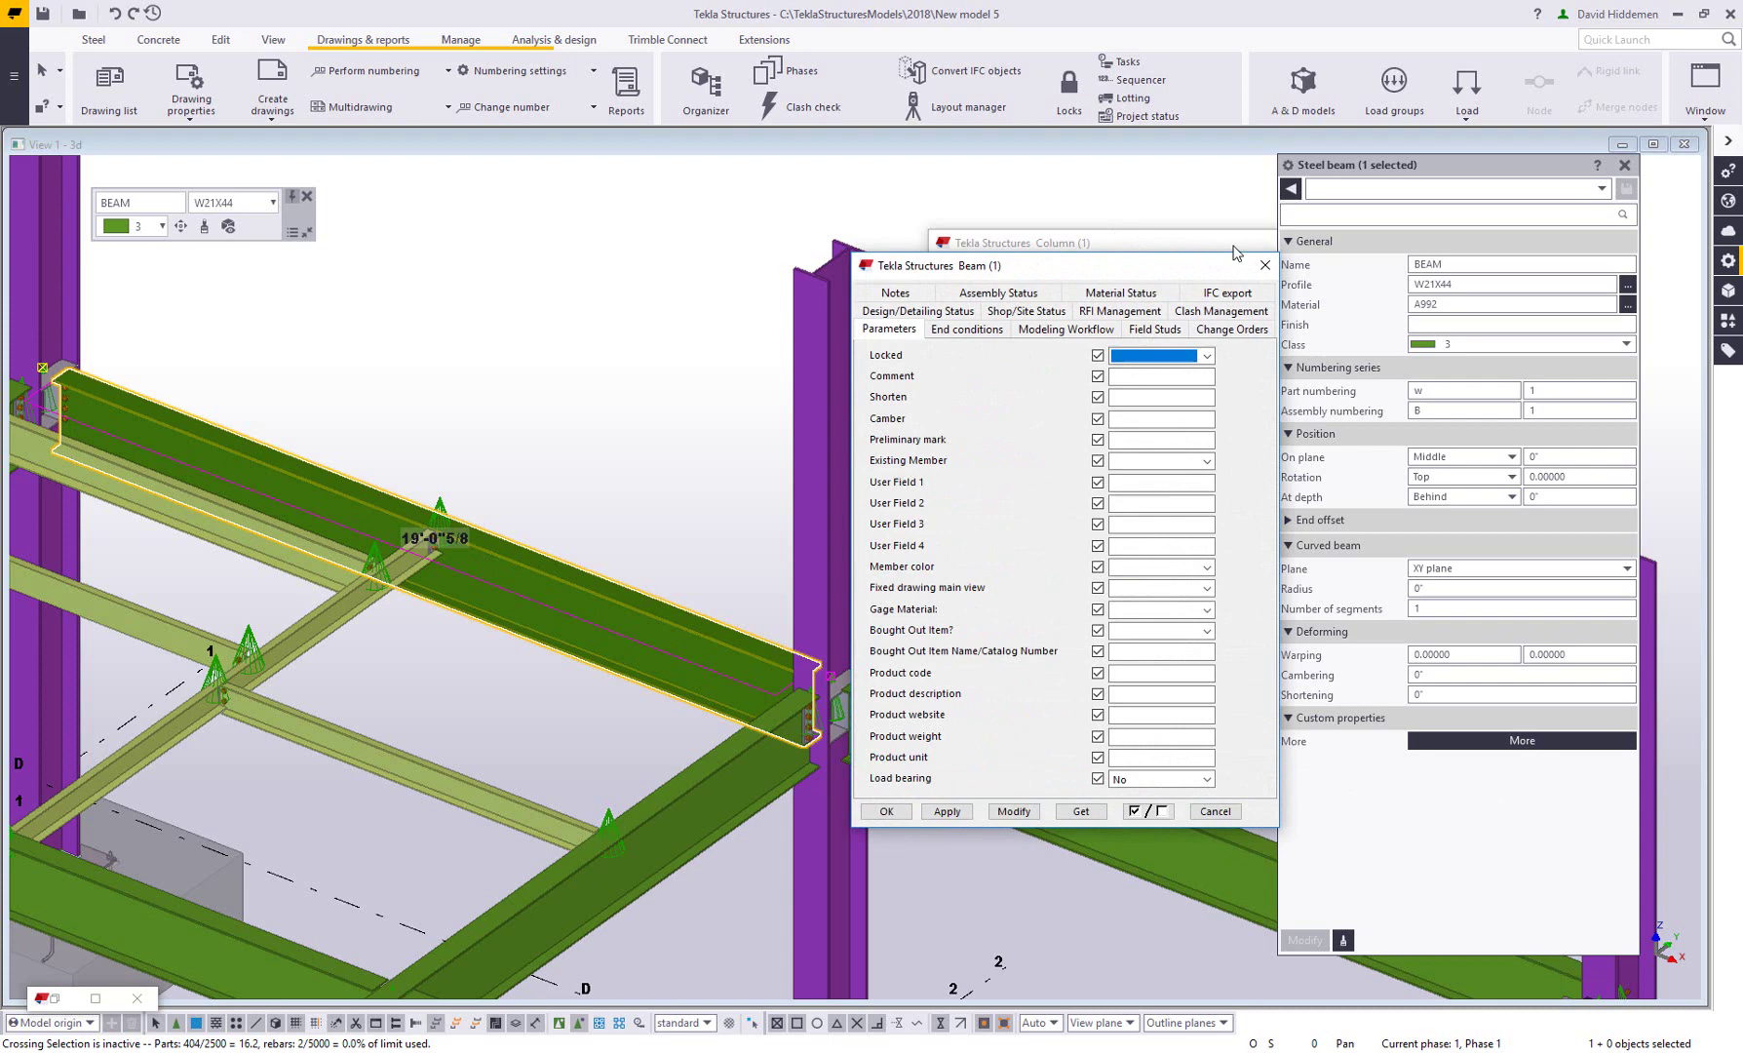
left_click_drag(1101, 277, 1123, 219)
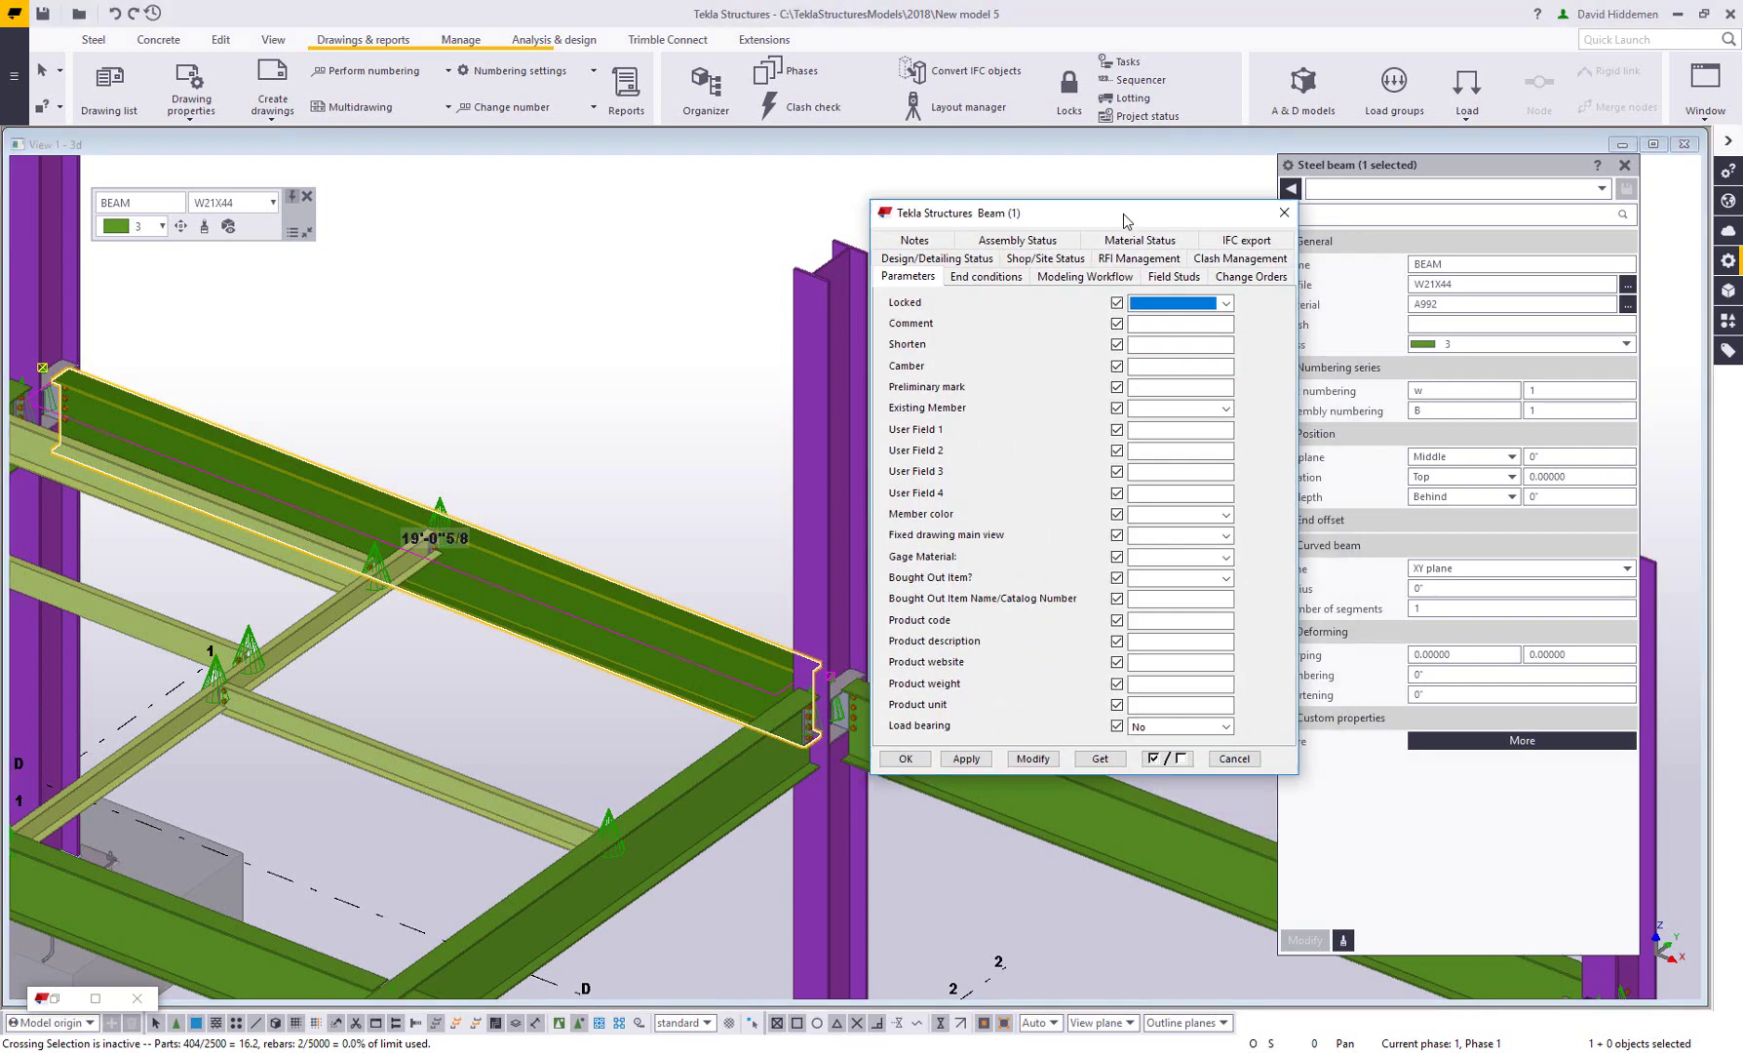
left_click(989, 274)
left_click(1205, 595)
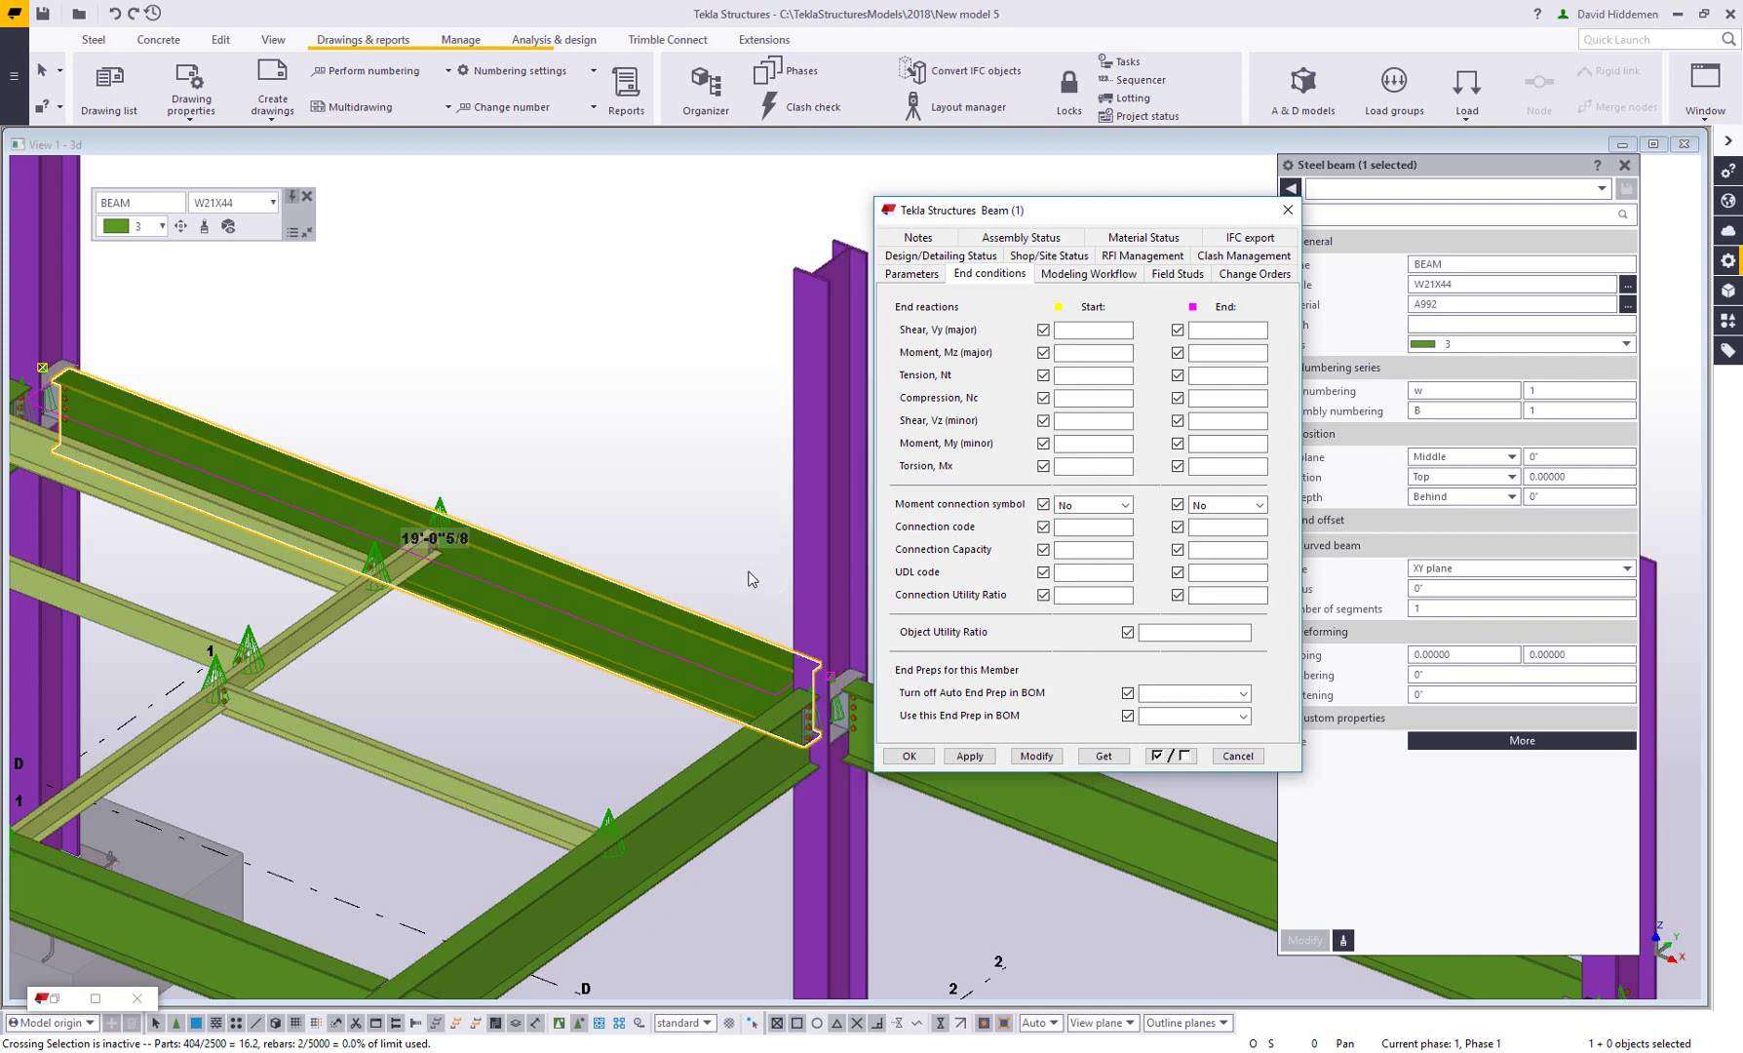
middle_click_drag(658, 500, 681, 502)
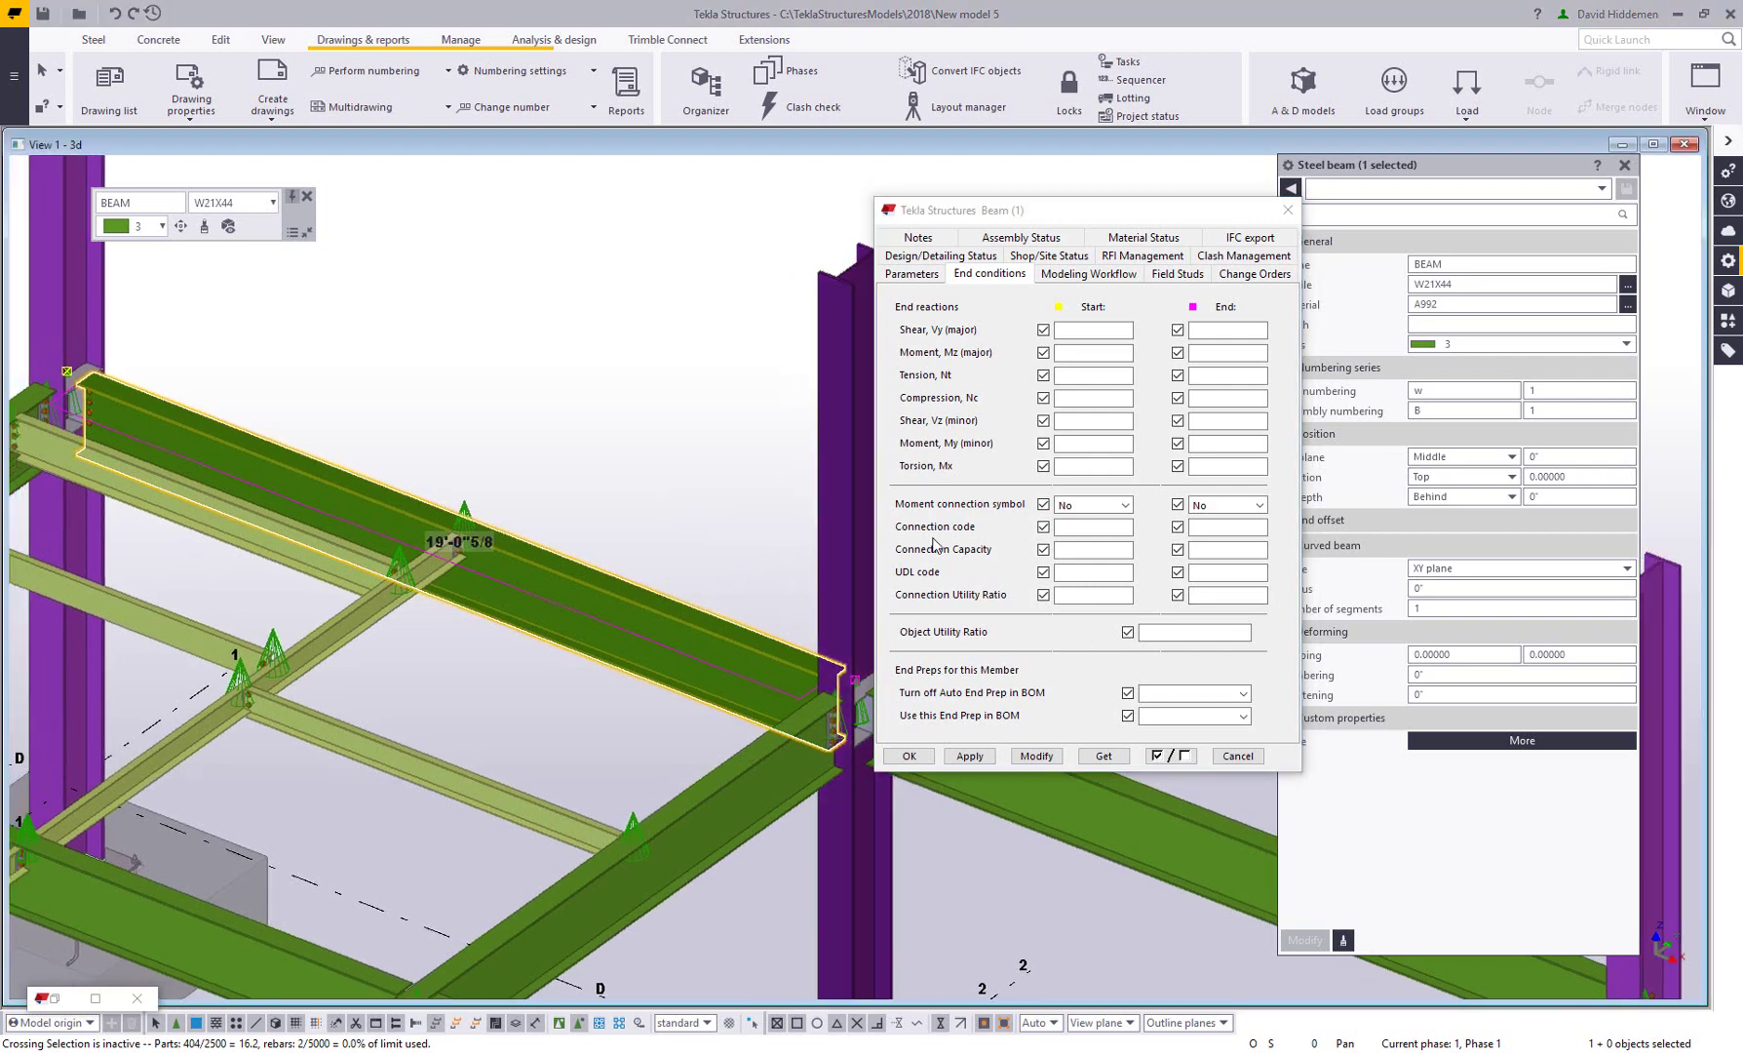
- Set the beam's moment connection symbol to Yes at start and end, then open drawing E1
left_click(1127, 506)
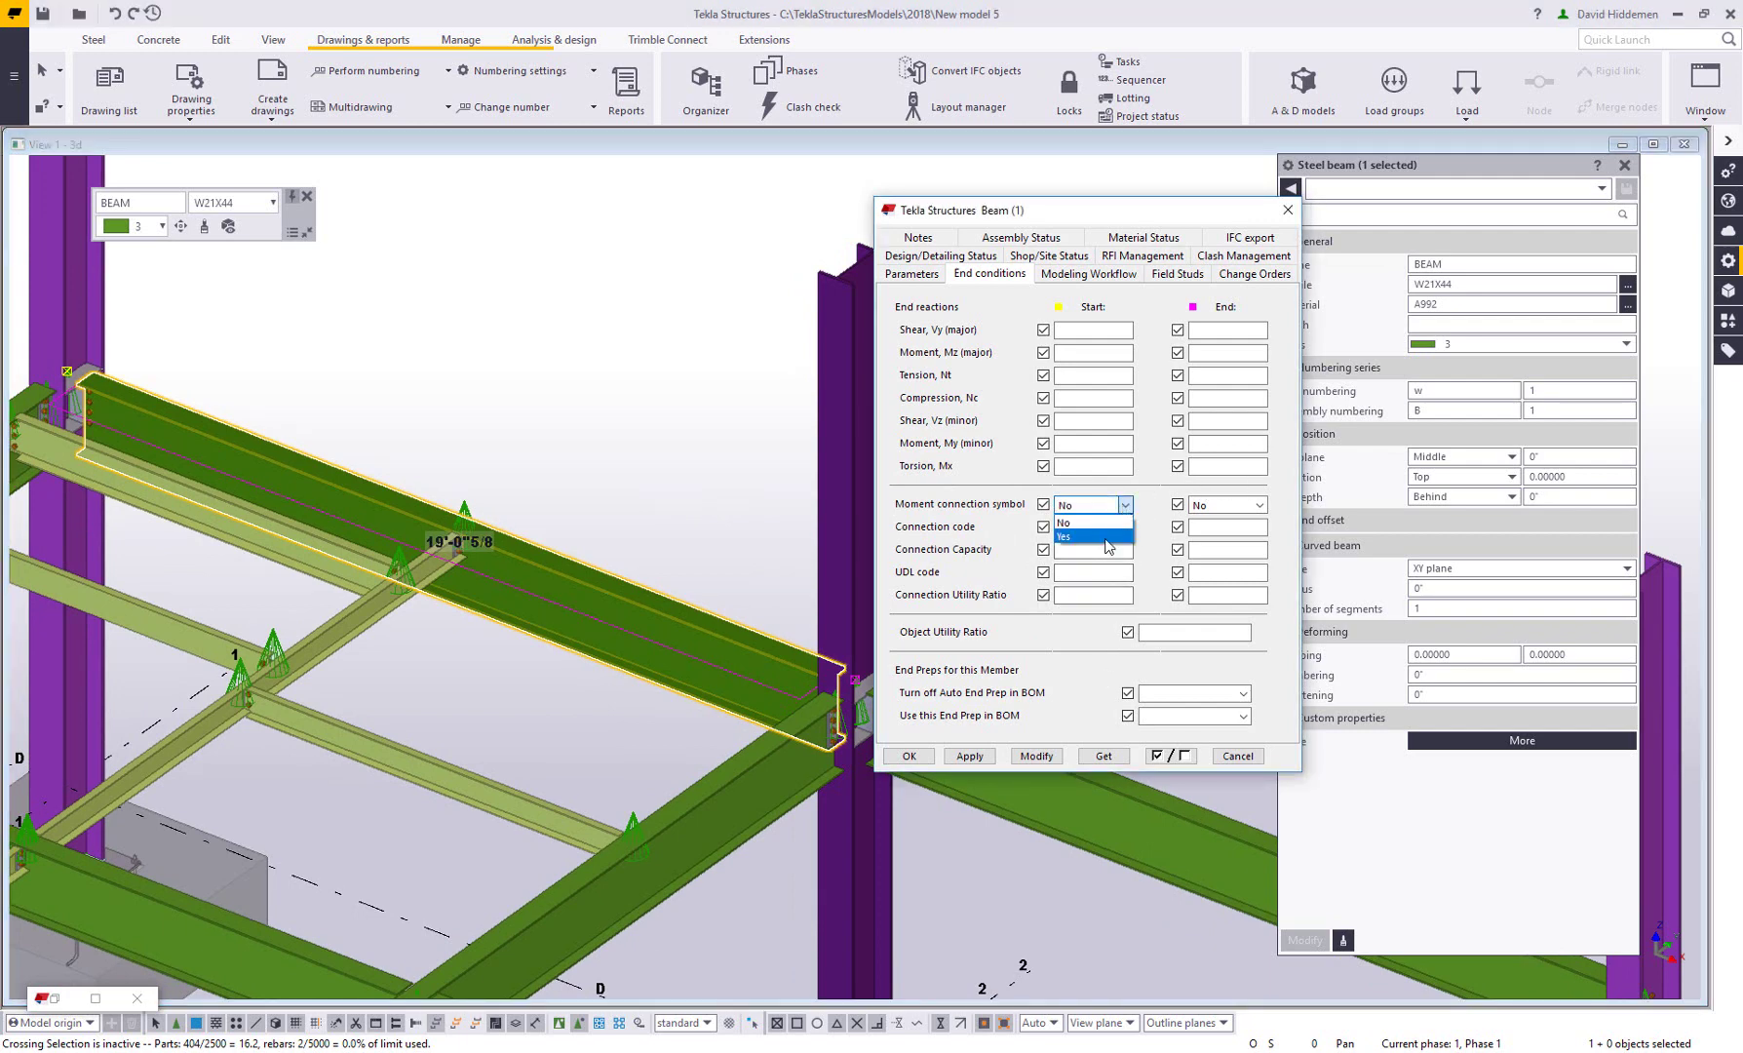
left_click(1107, 550)
left_click(1236, 503)
left_click(1226, 550)
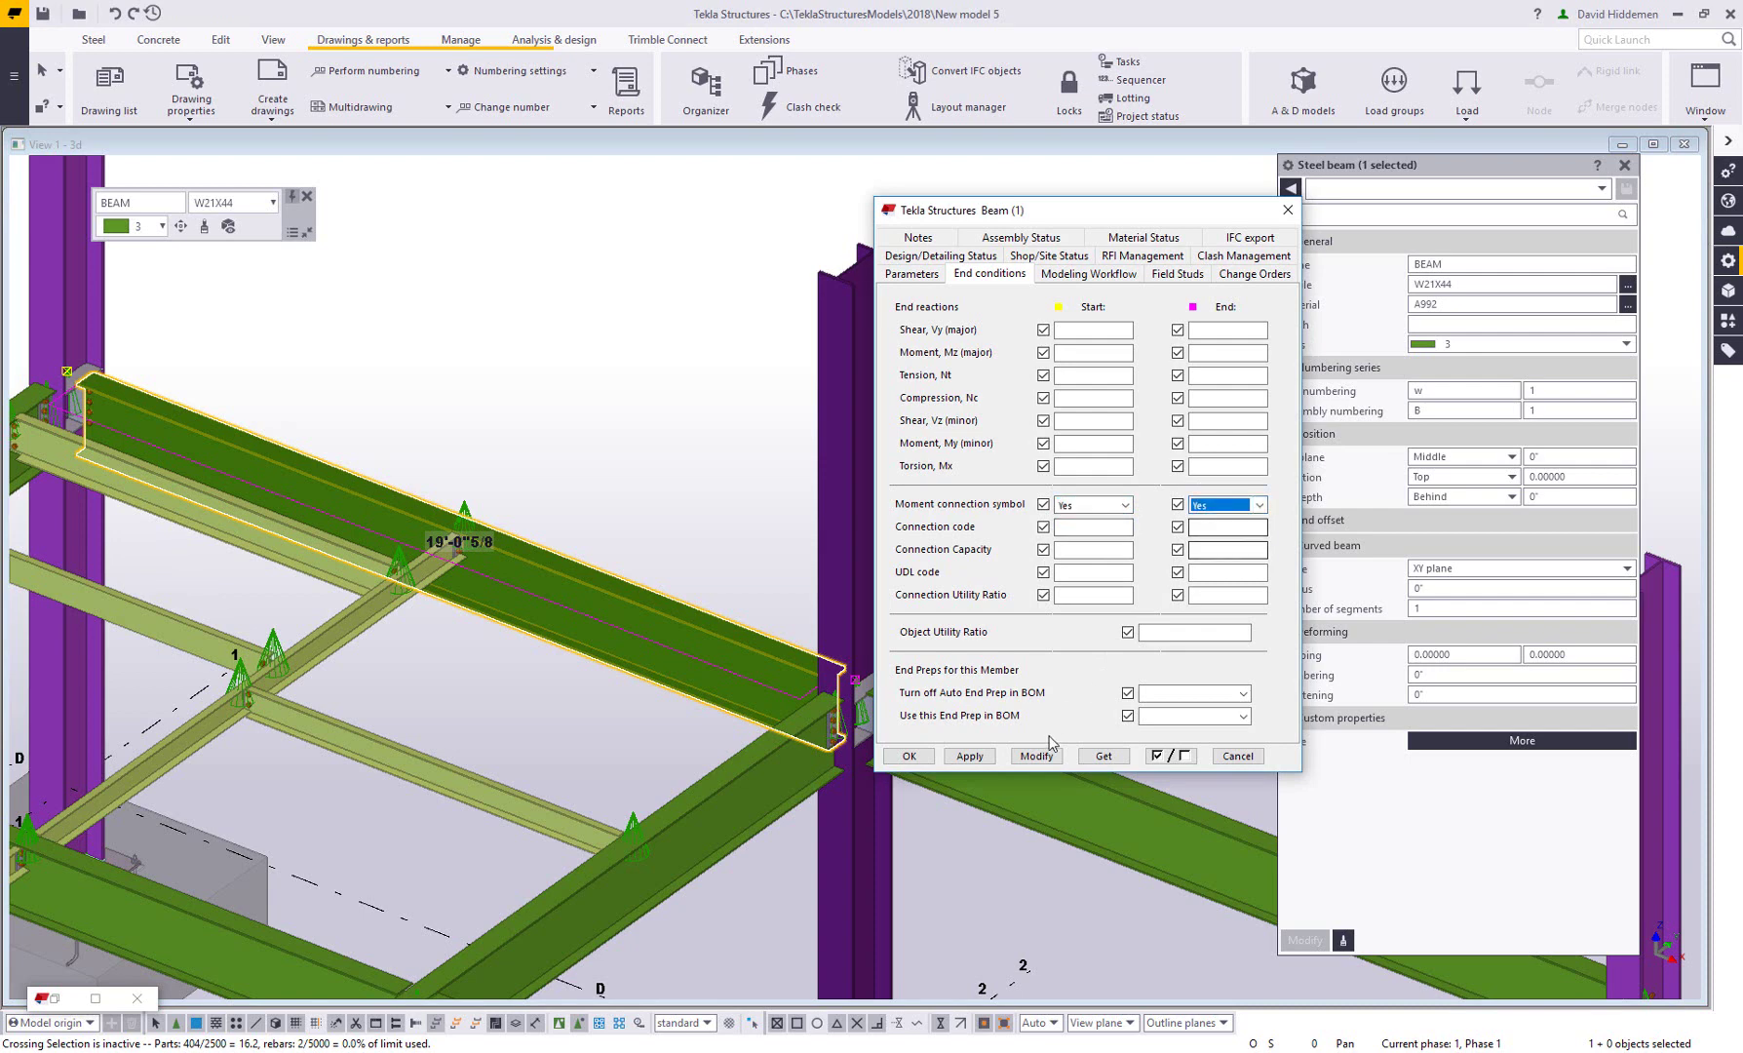
left_click(1036, 755)
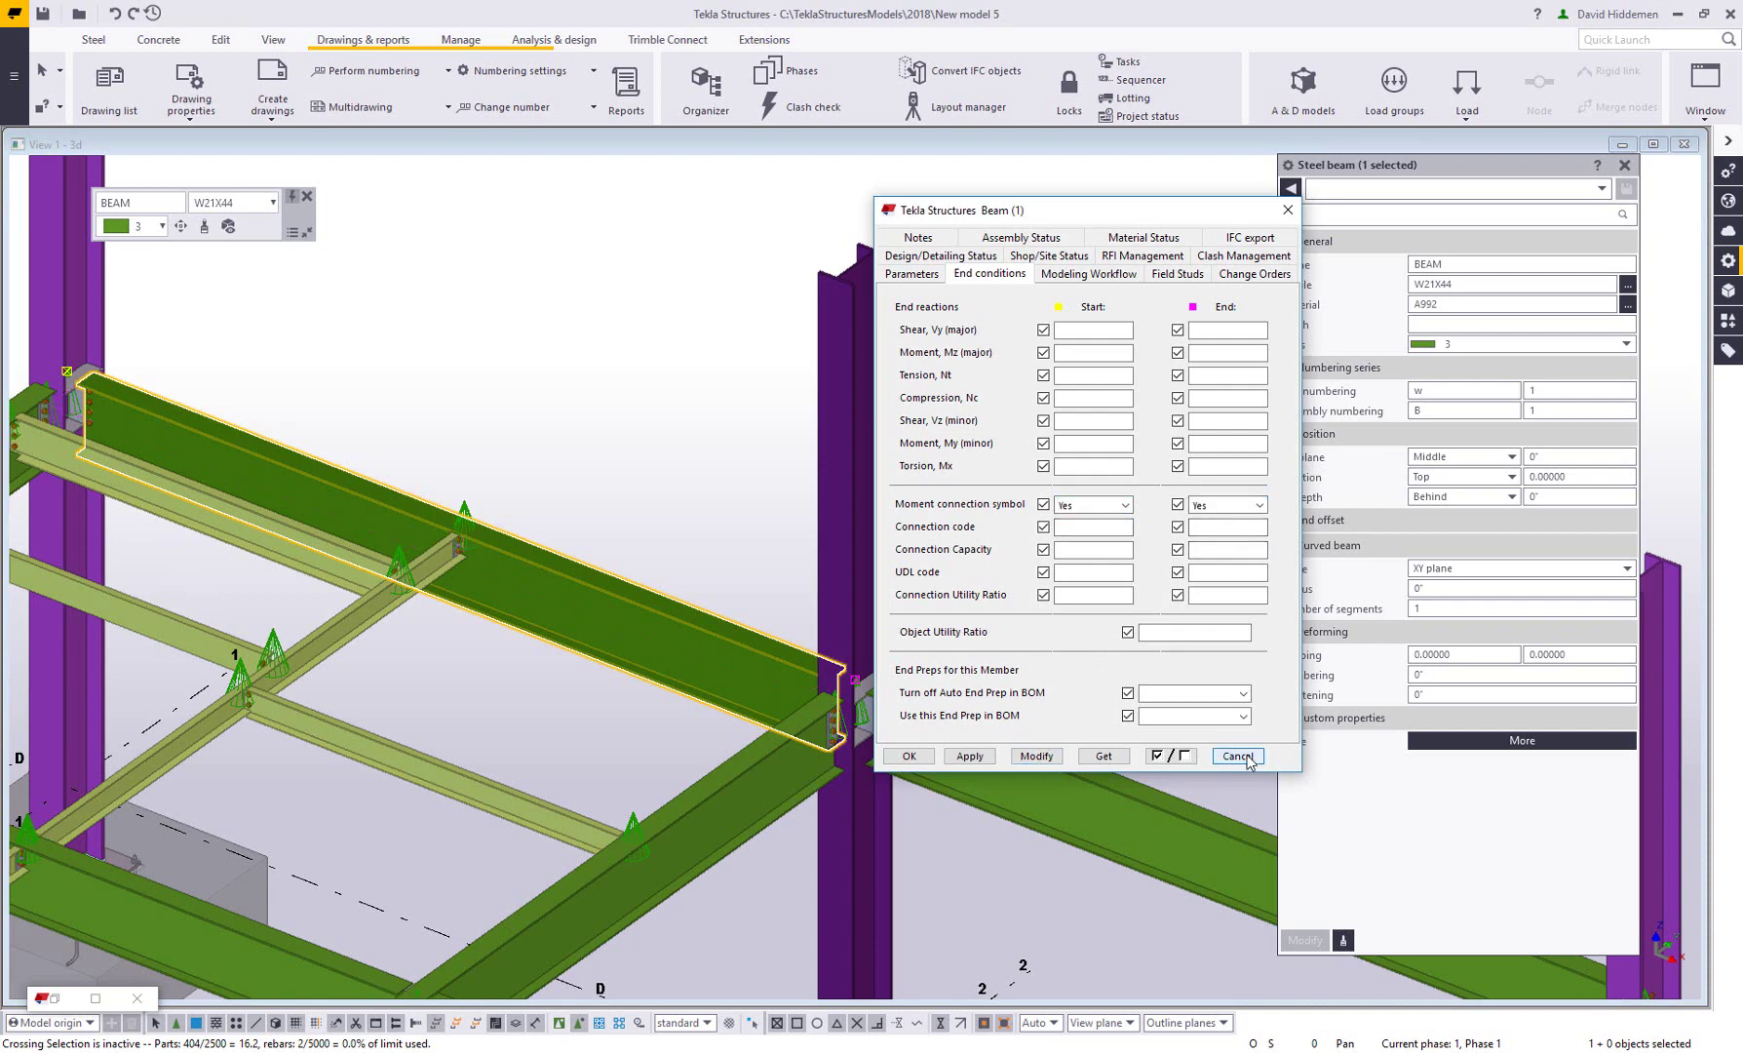
left_click(1237, 756)
left_click(568, 354)
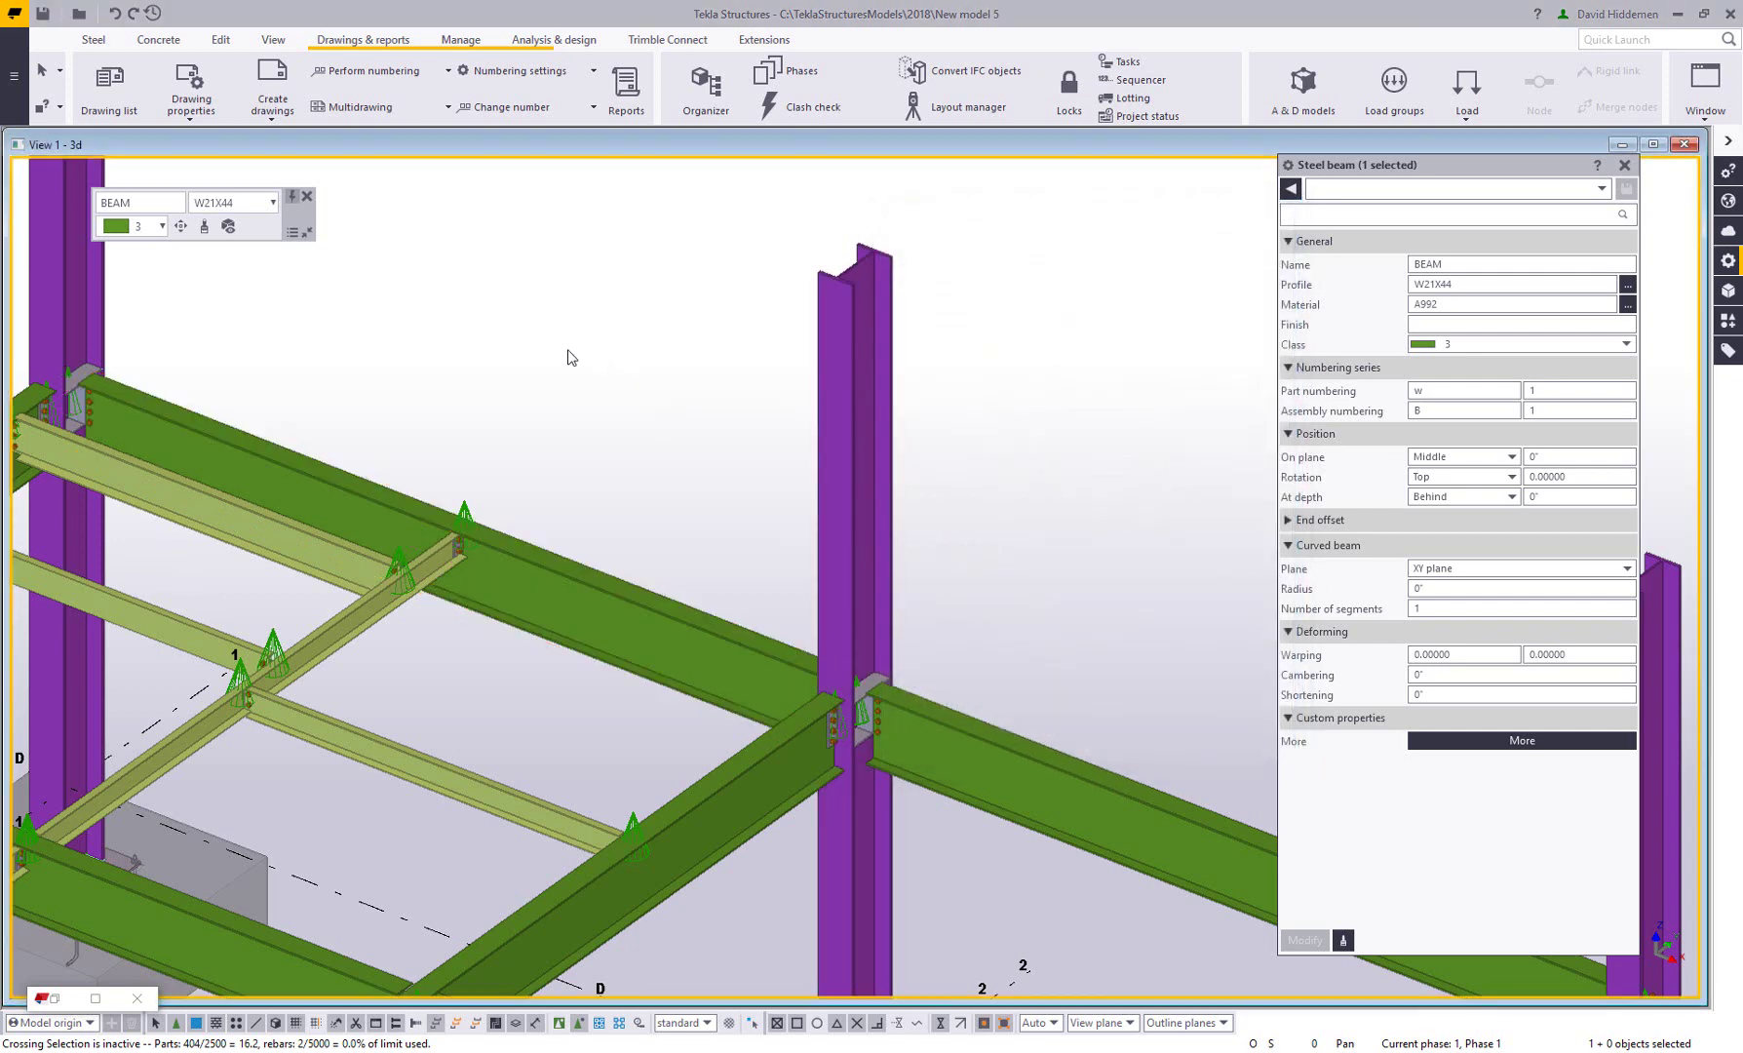
left_click(110, 85)
double_click(958, 452)
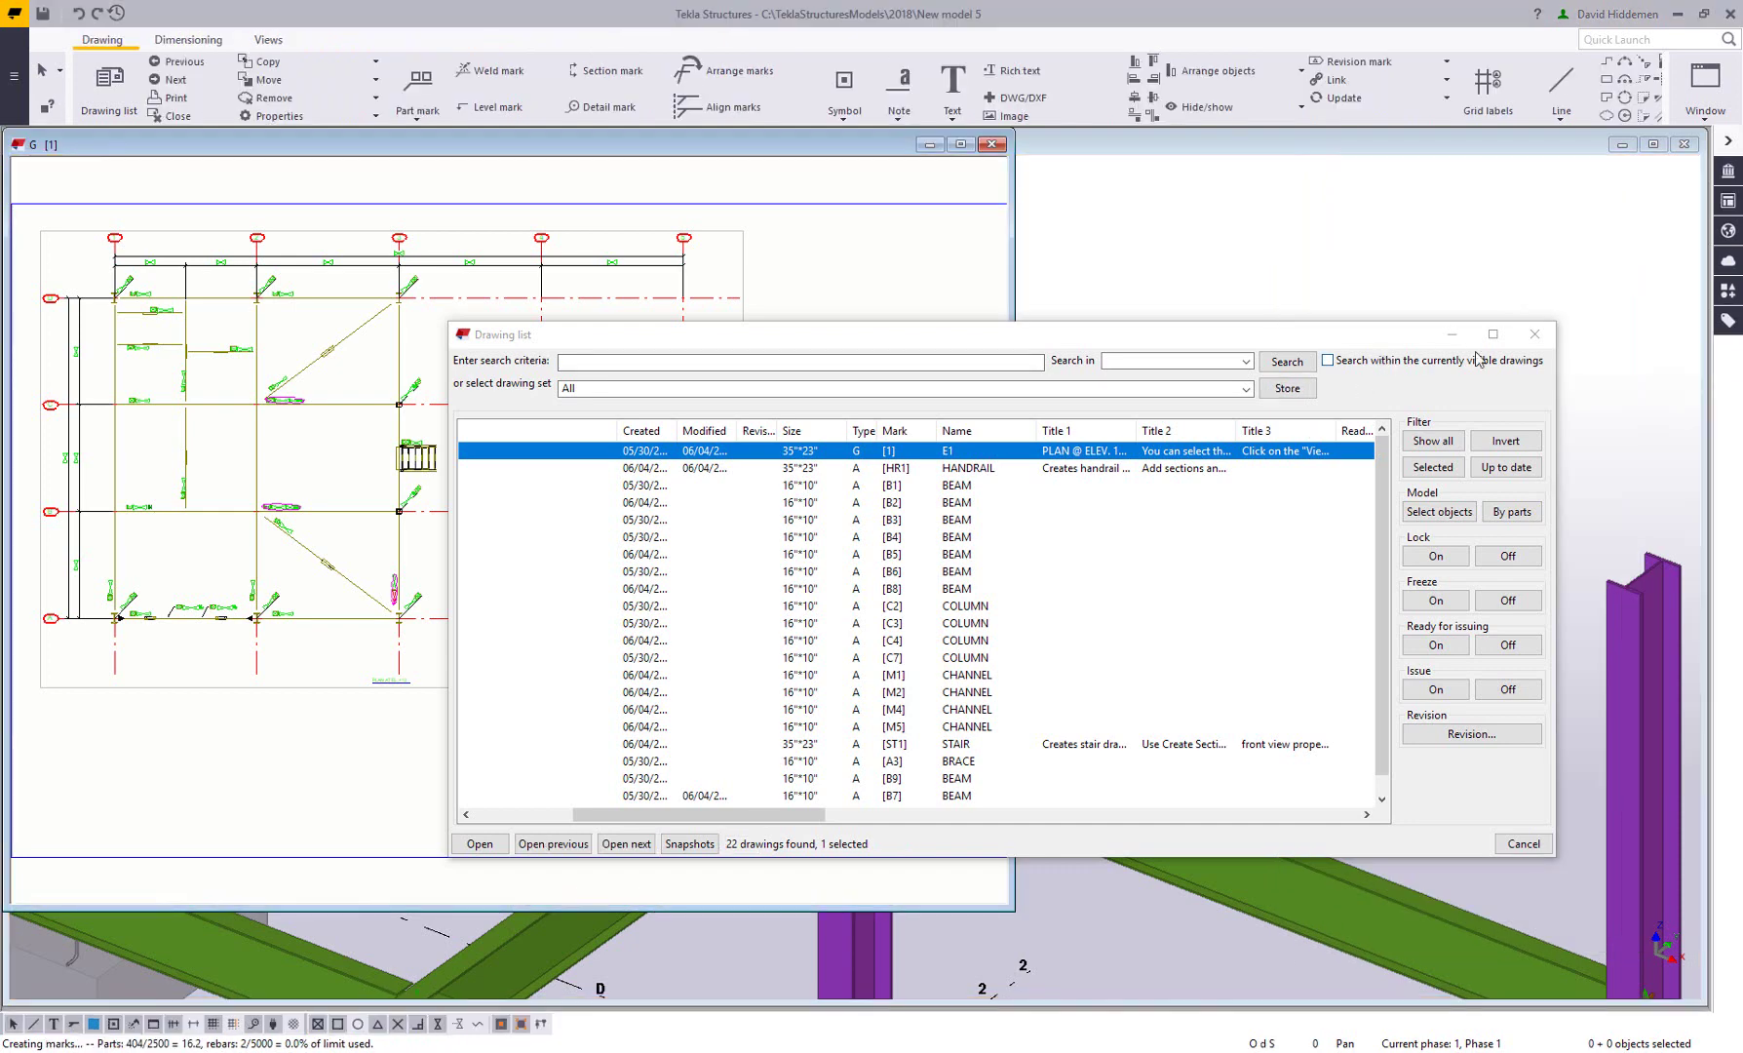
- Zoom the E1 plan to grids 1–2 along D and show the Applications & components catalog
left_click(1534, 334)
scroll(603, 557, "up", 4)
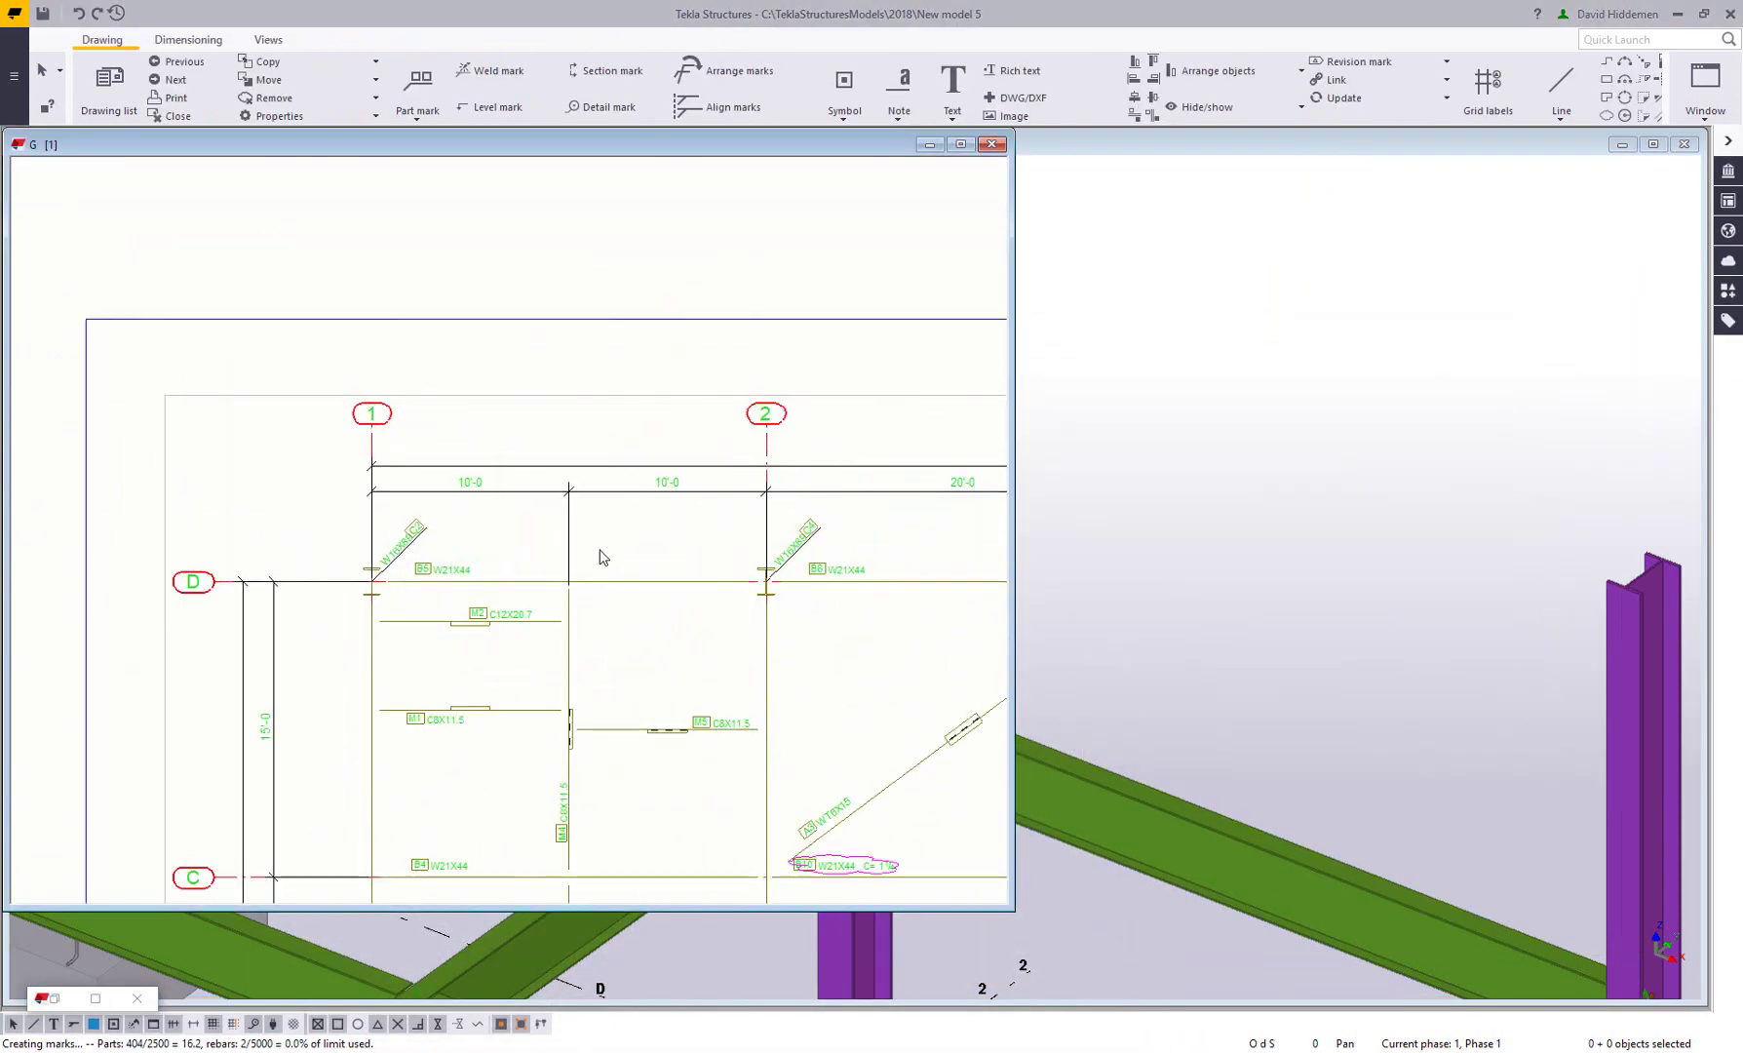
scroll(585, 565, "up", 3)
middle_click_drag(580, 568, 643, 515)
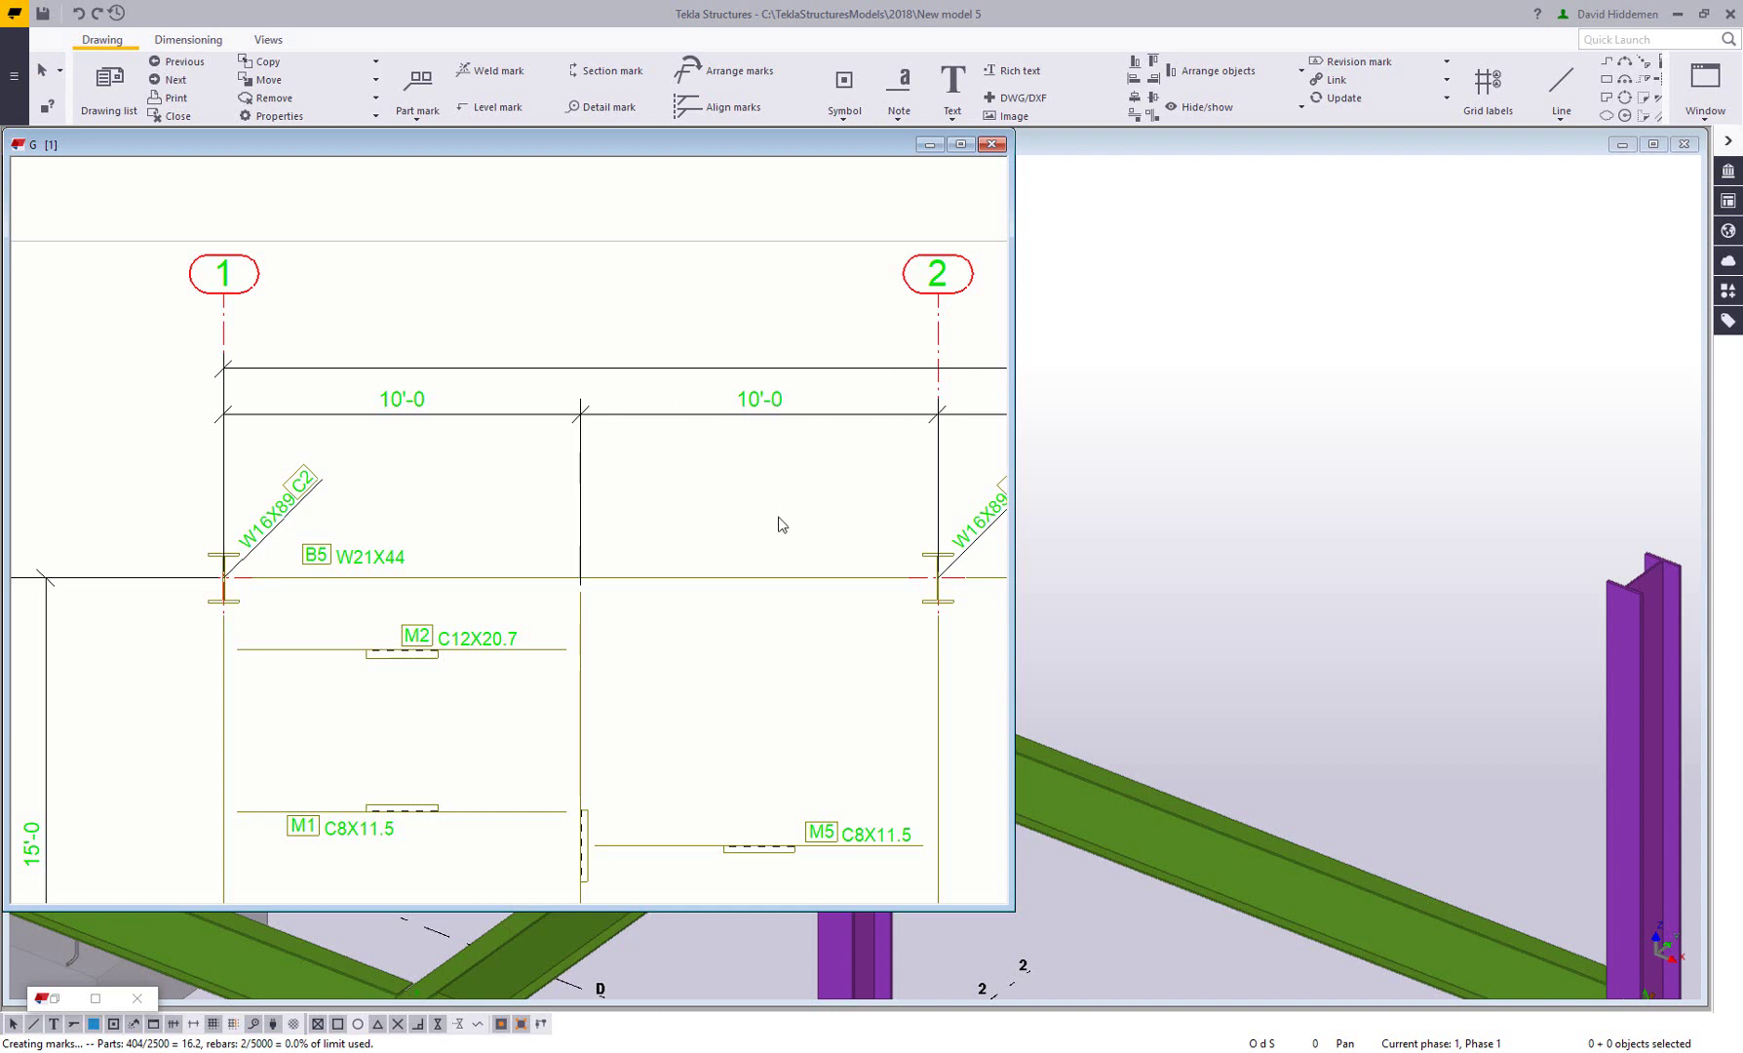
middle_click_drag(751, 510, 692, 487)
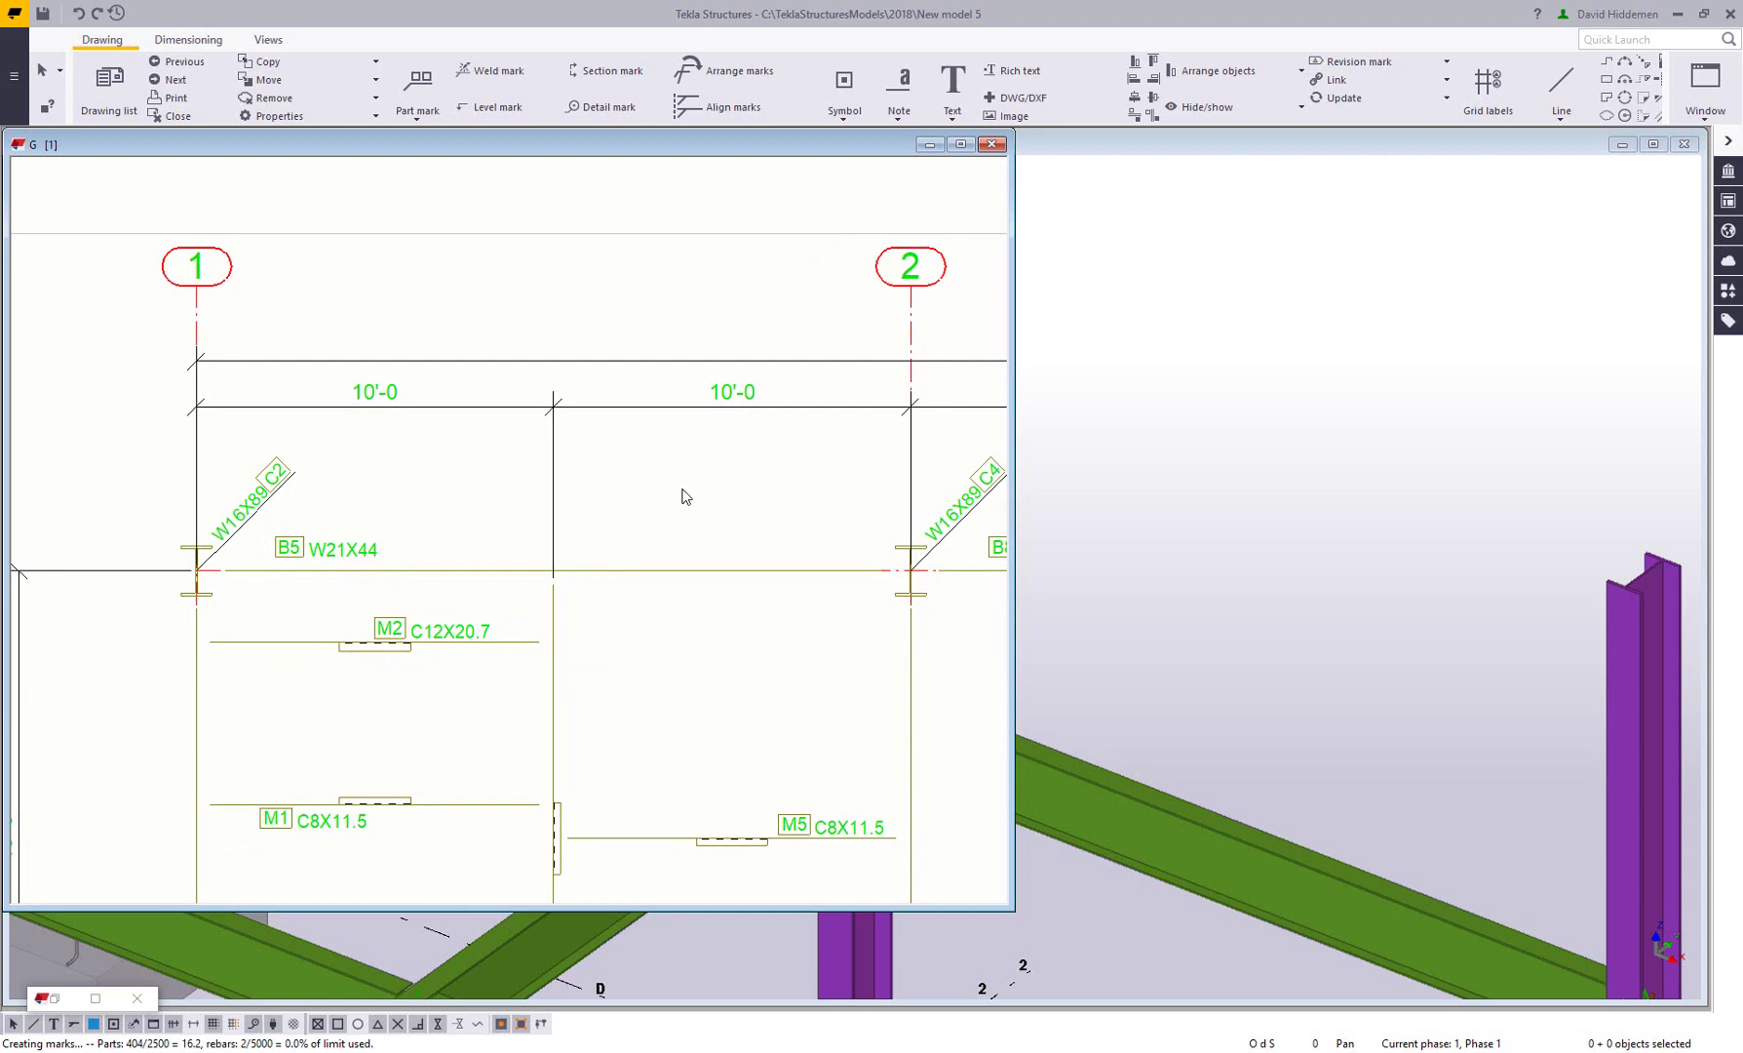
left_click(1726, 291)
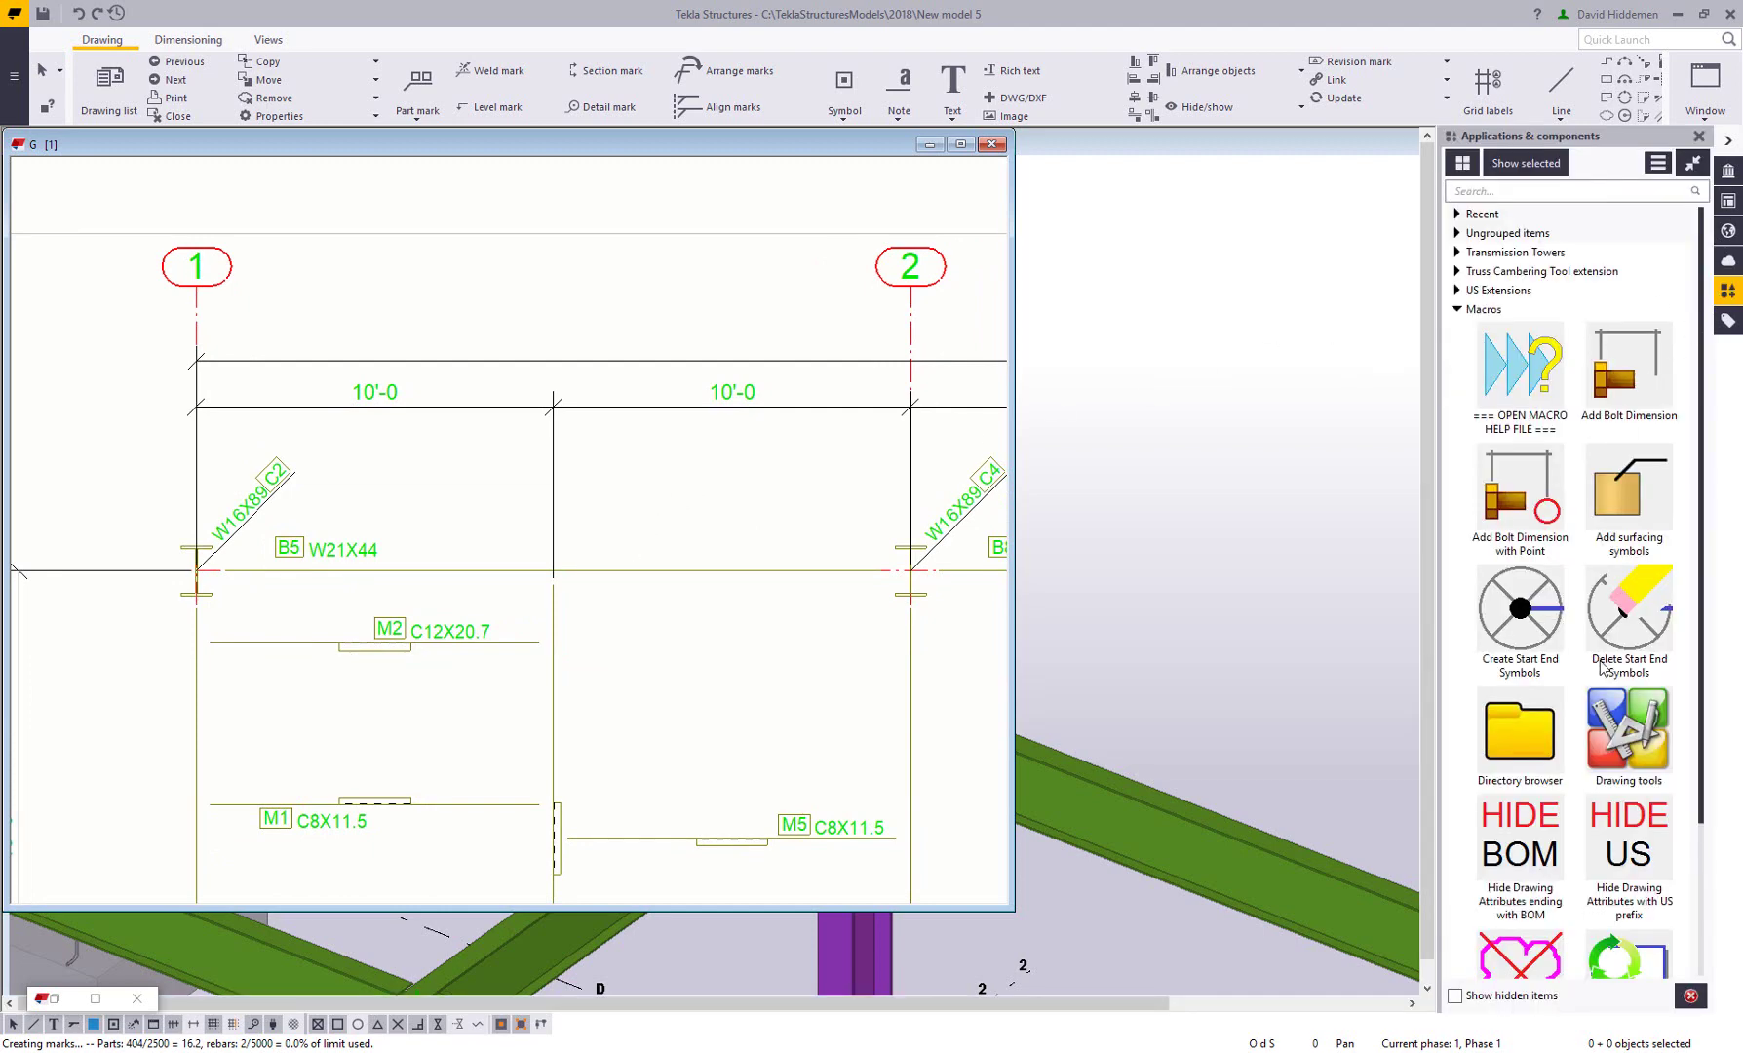
- Run the Drawing tools macro and select the plan view in the drawing
left_click(1654, 754)
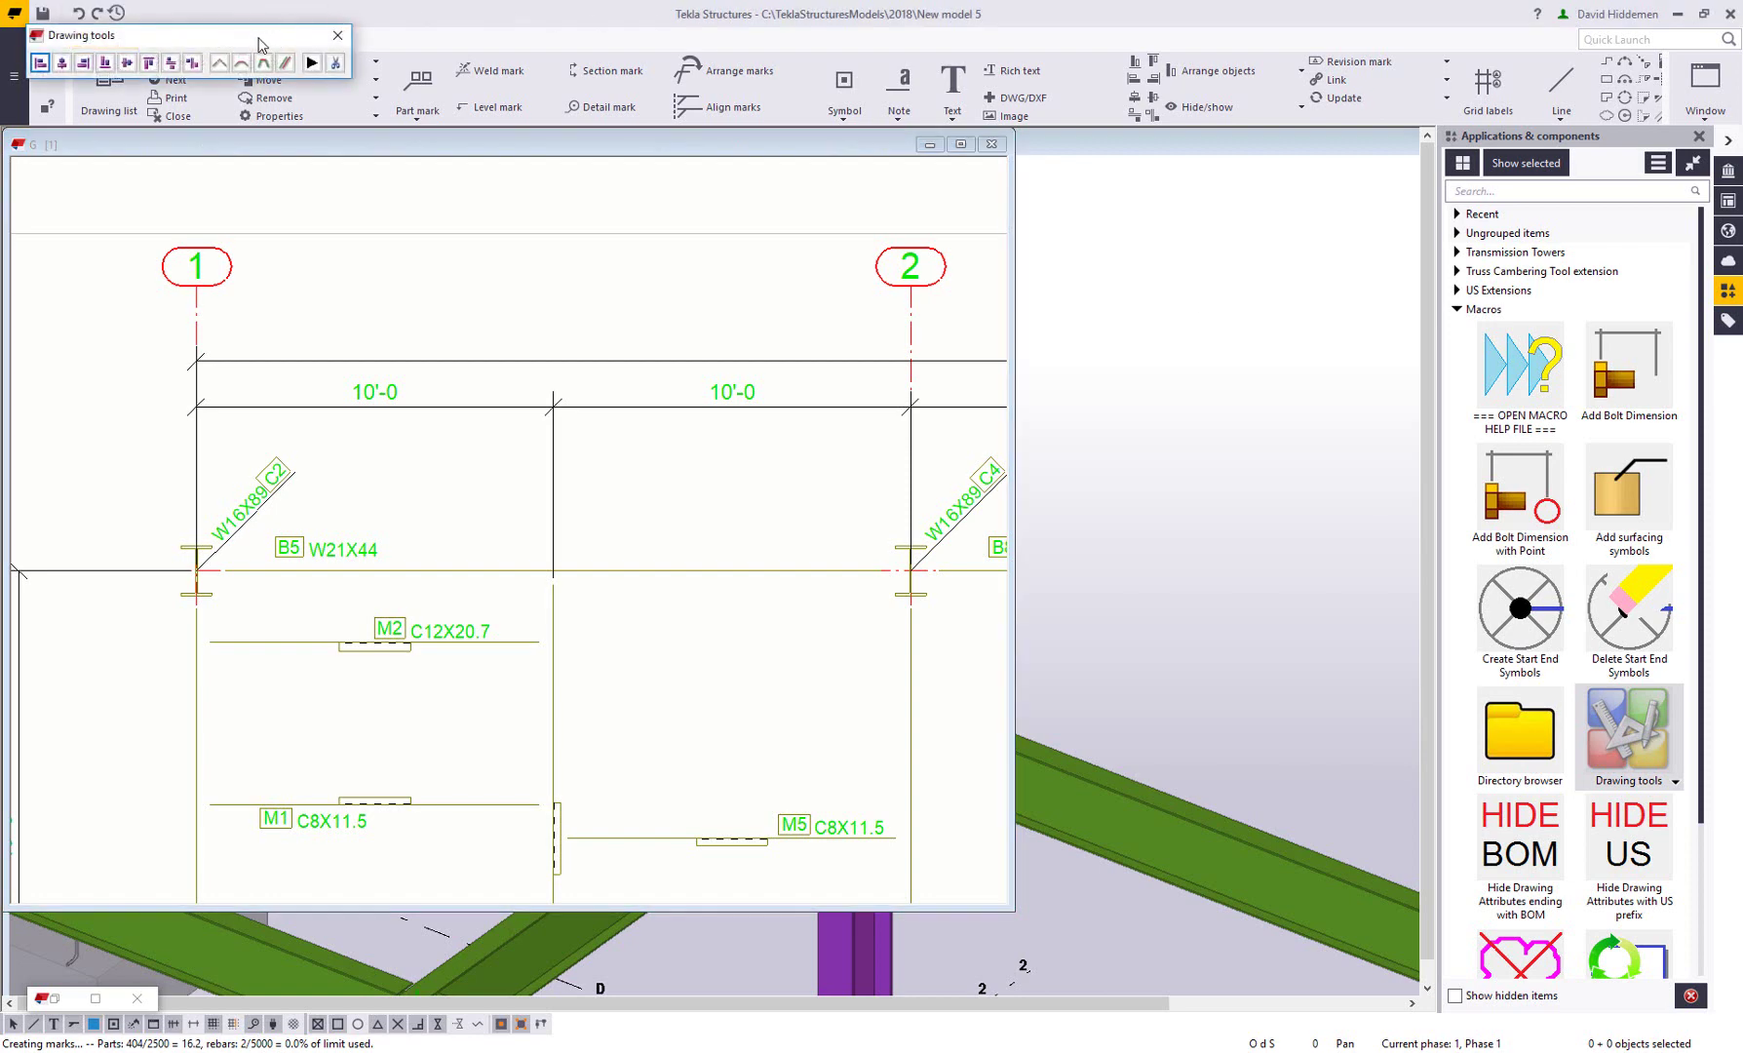
mouse_move(259, 37)
left_mouse_down()
mouse_move(667, 227)
mouse_move(626, 233)
left_mouse_up()
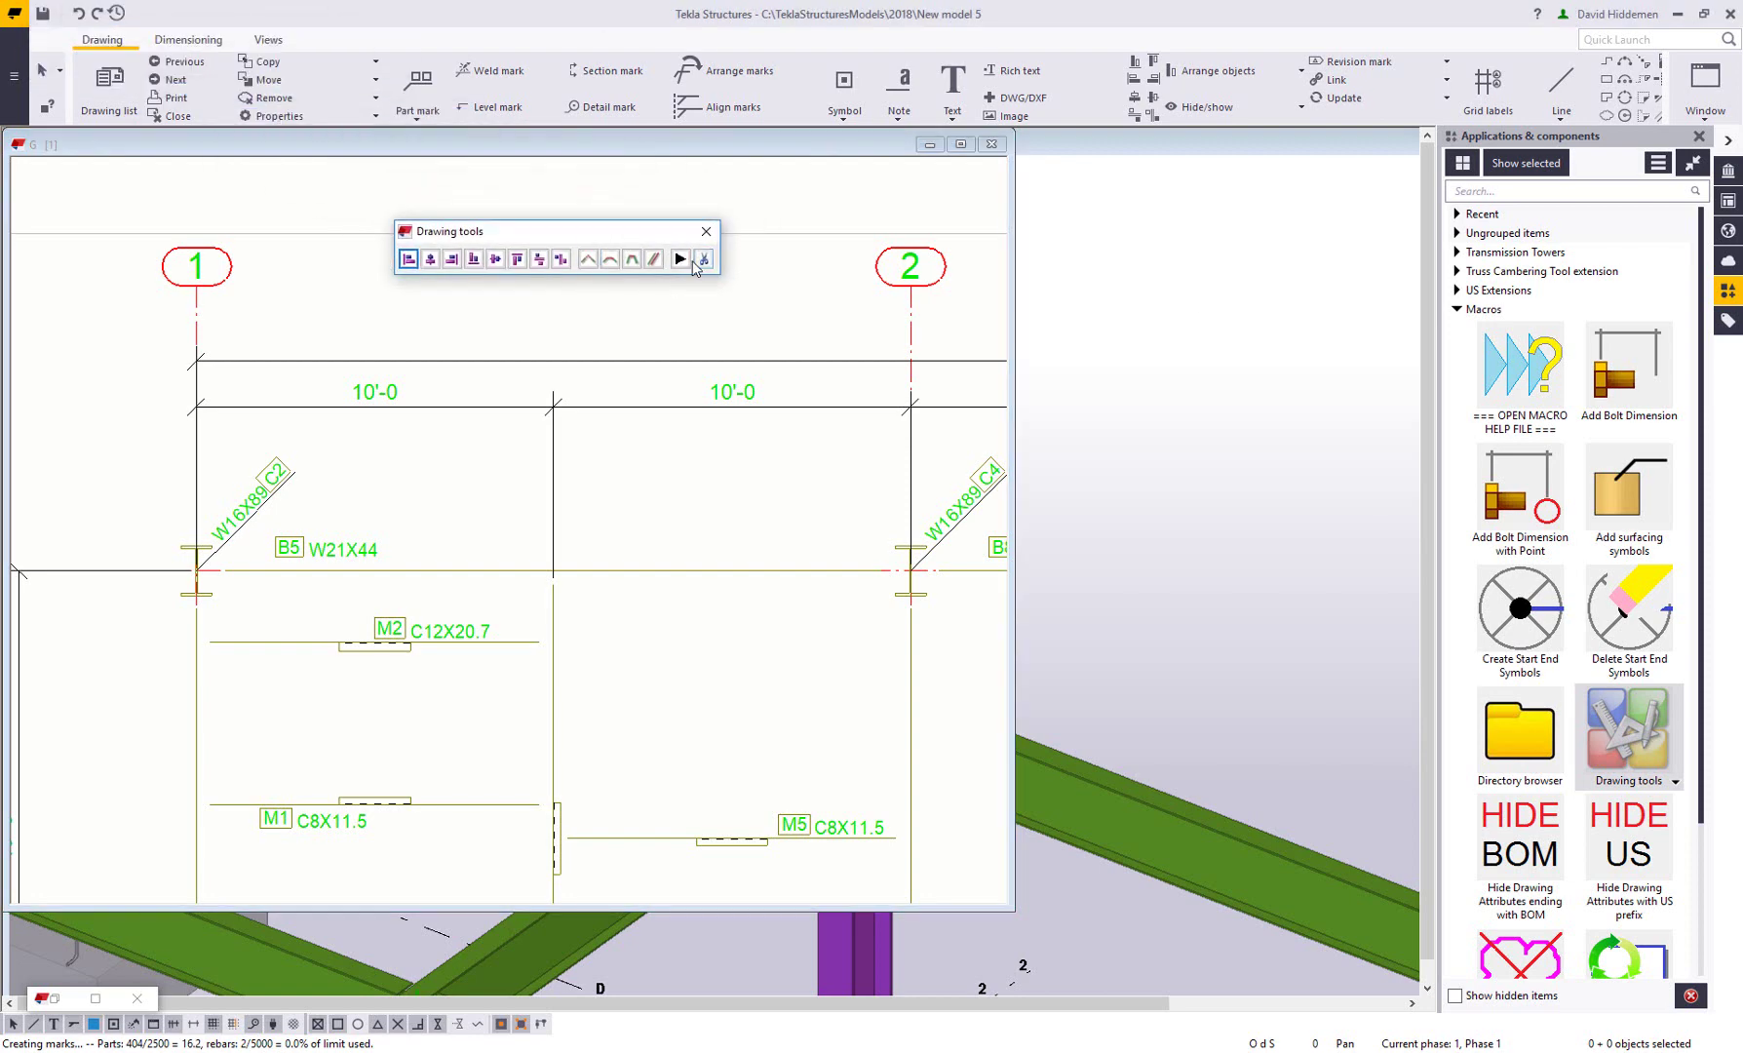
scroll(707, 536, "down", 3)
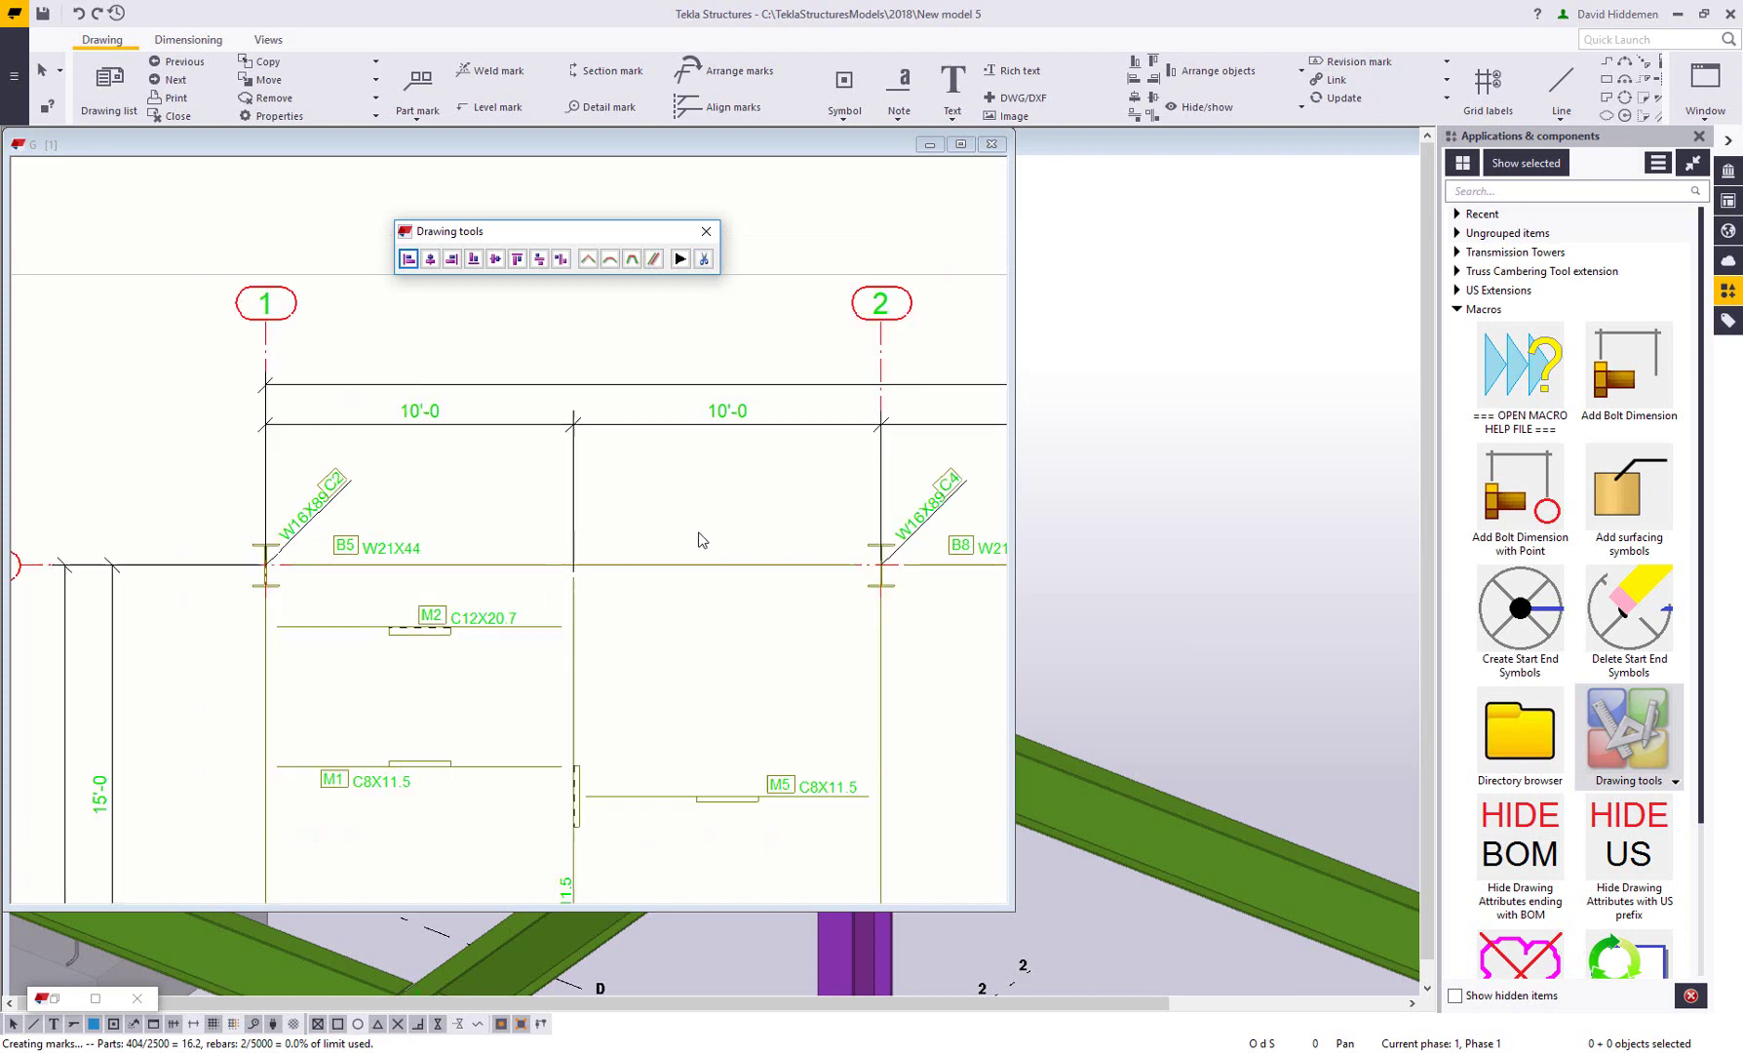
left_click(594, 316)
left_click(595, 316)
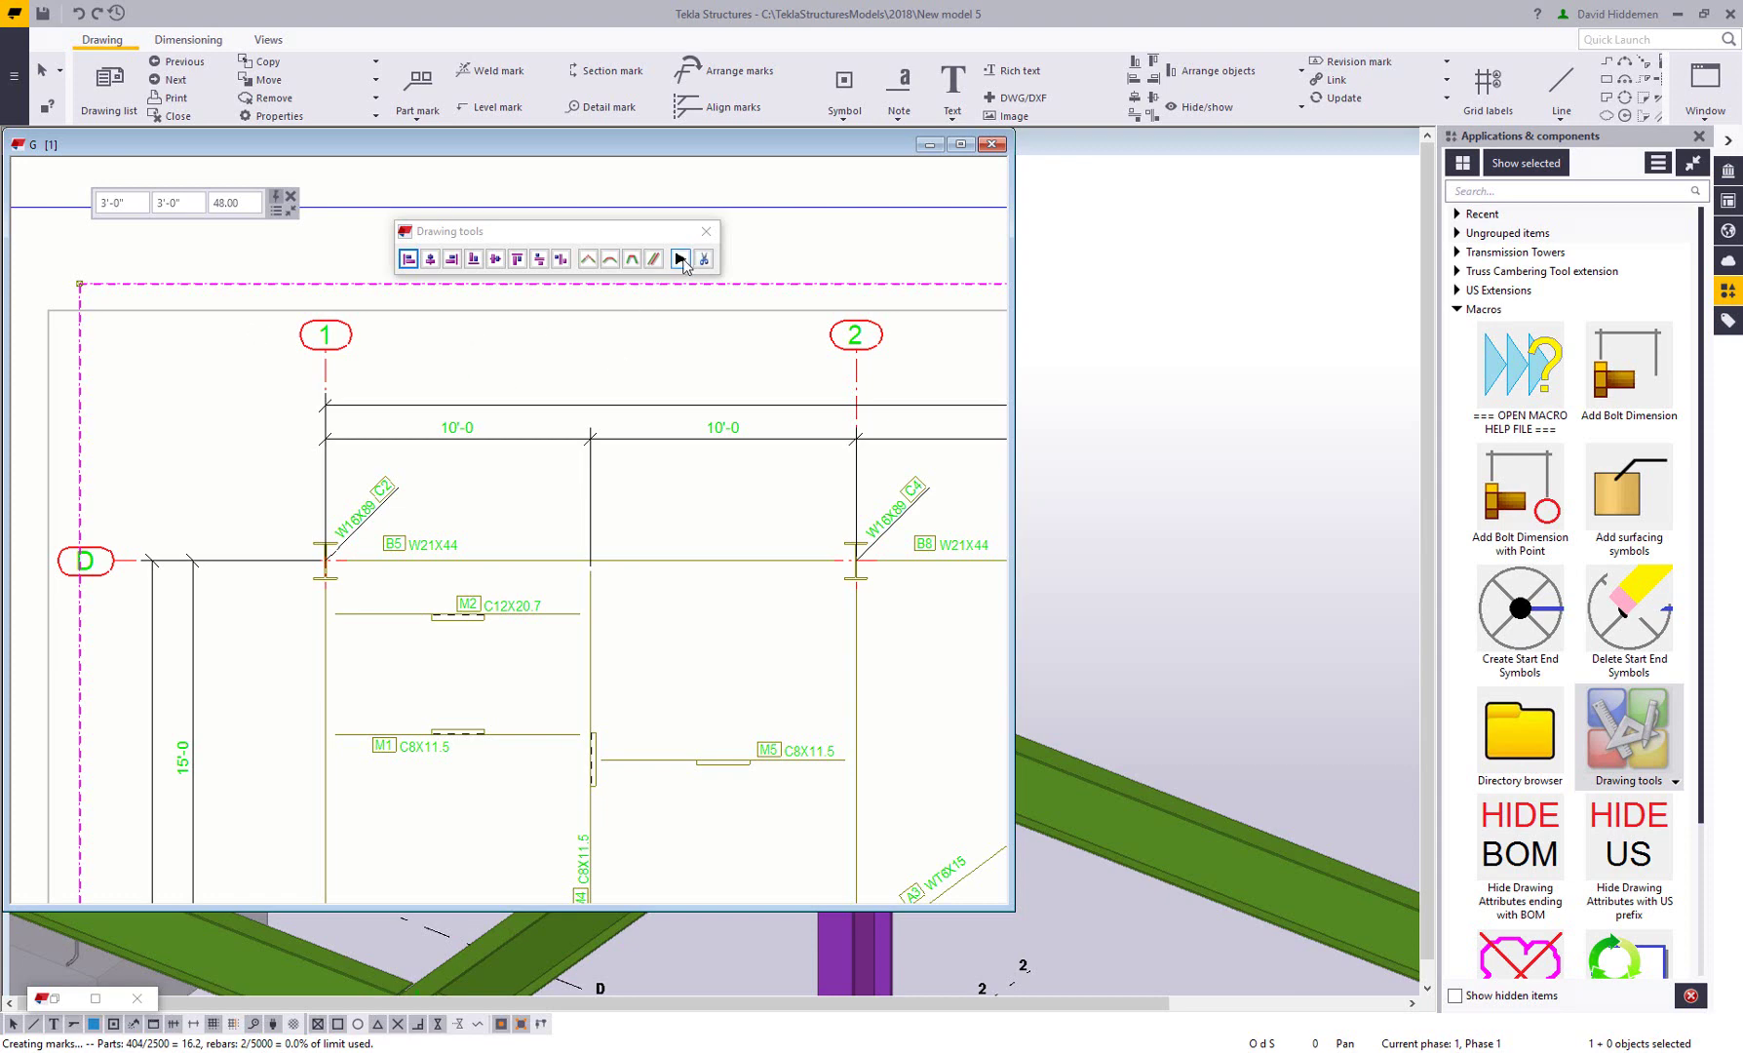
- Create black moment connection triangles, line width 1.00, at both ends of beam B5, then close the drawing
left_click(681, 259)
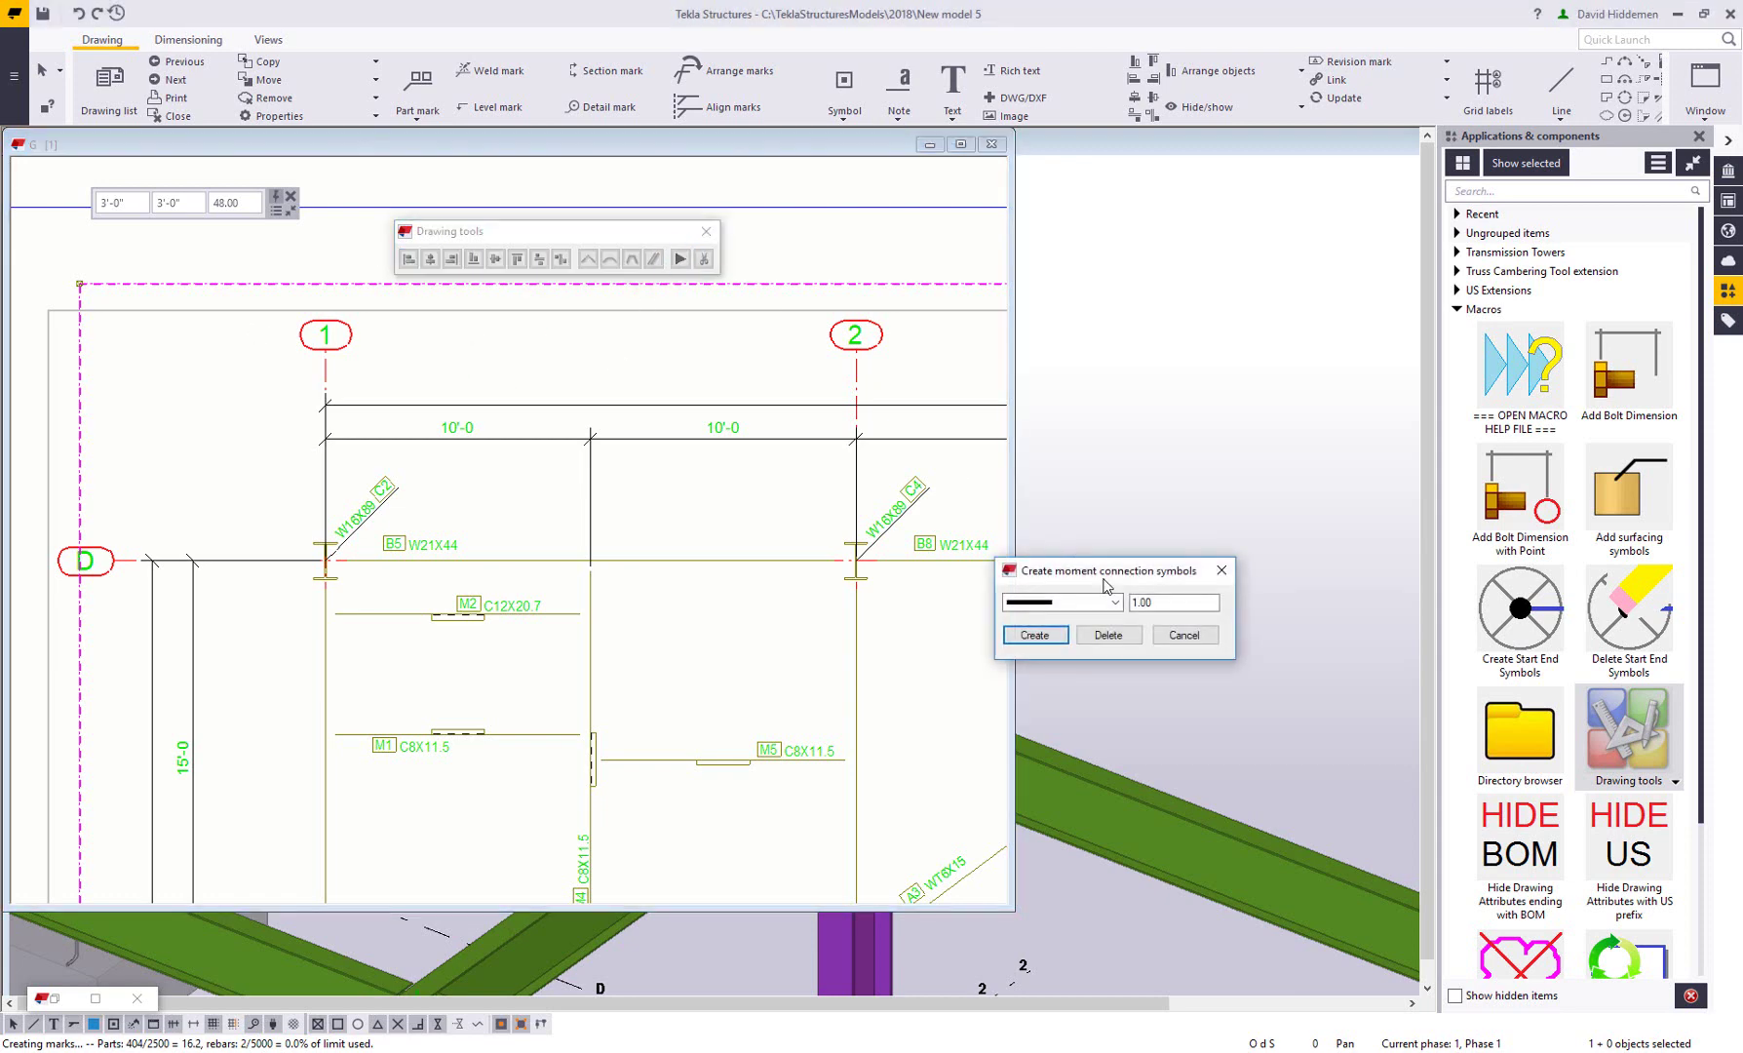
left_click_drag(1107, 585, 791, 328)
left_click(800, 349)
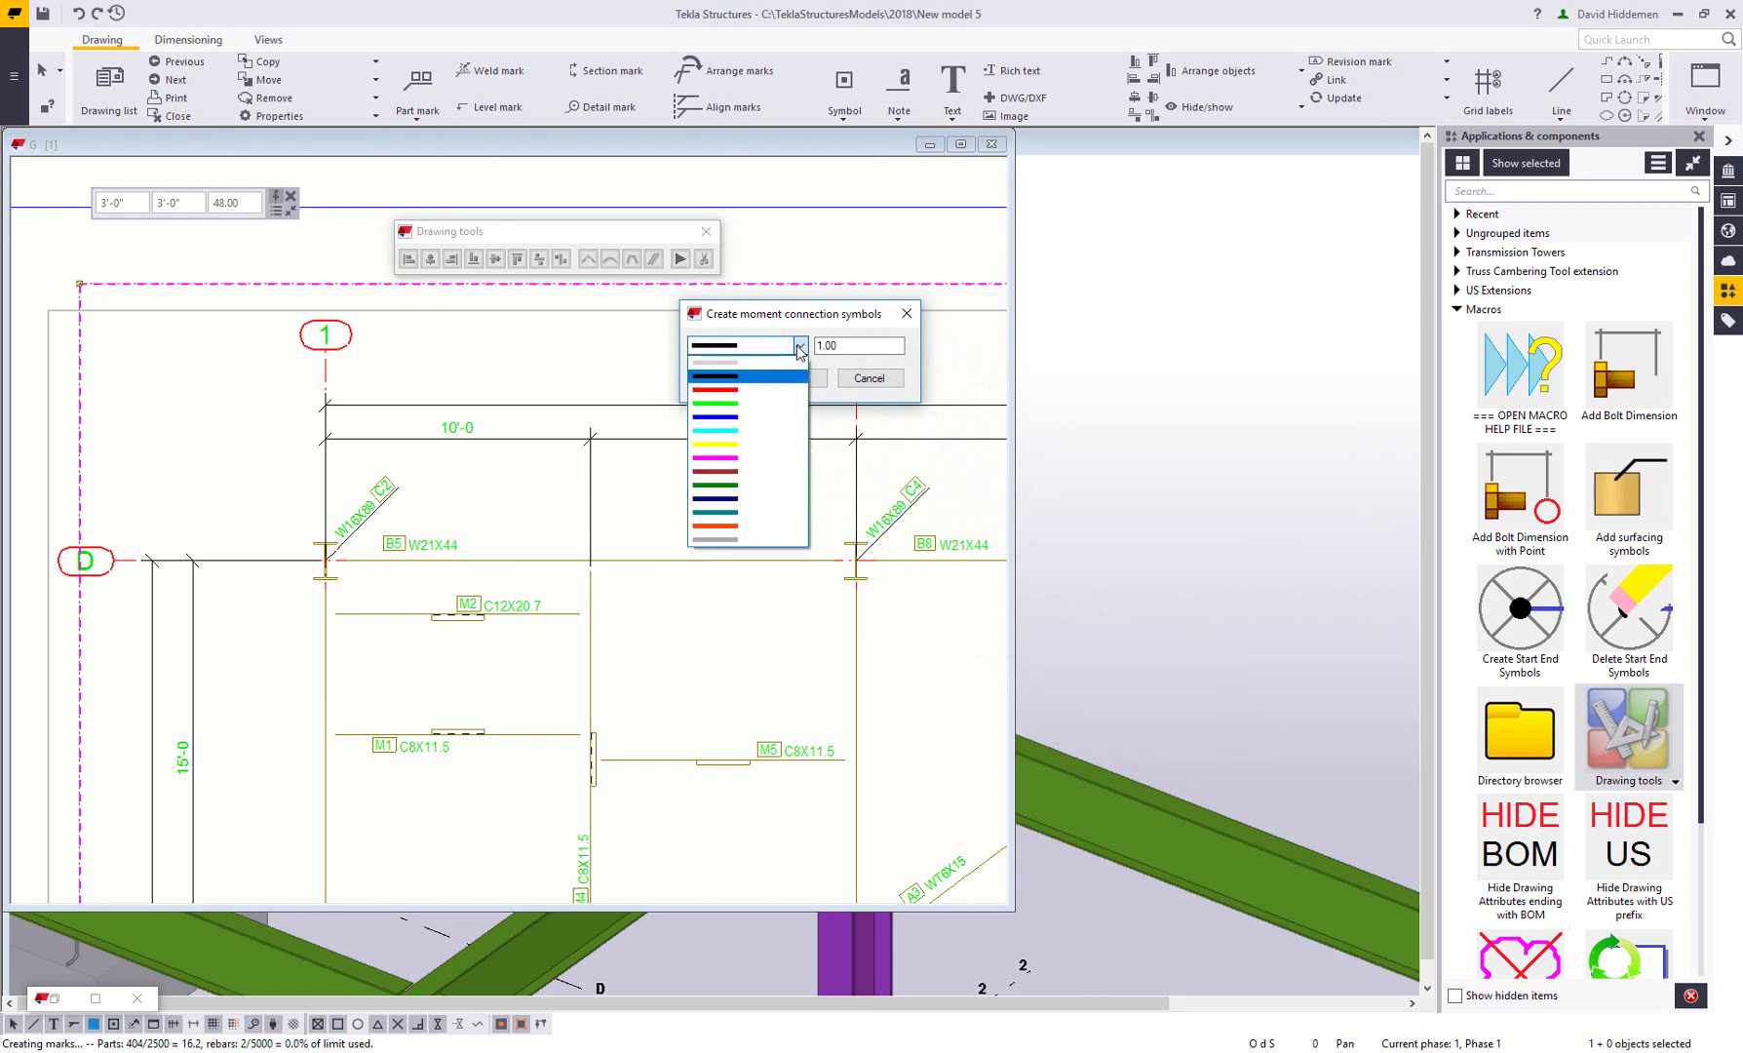
left_click(799, 349)
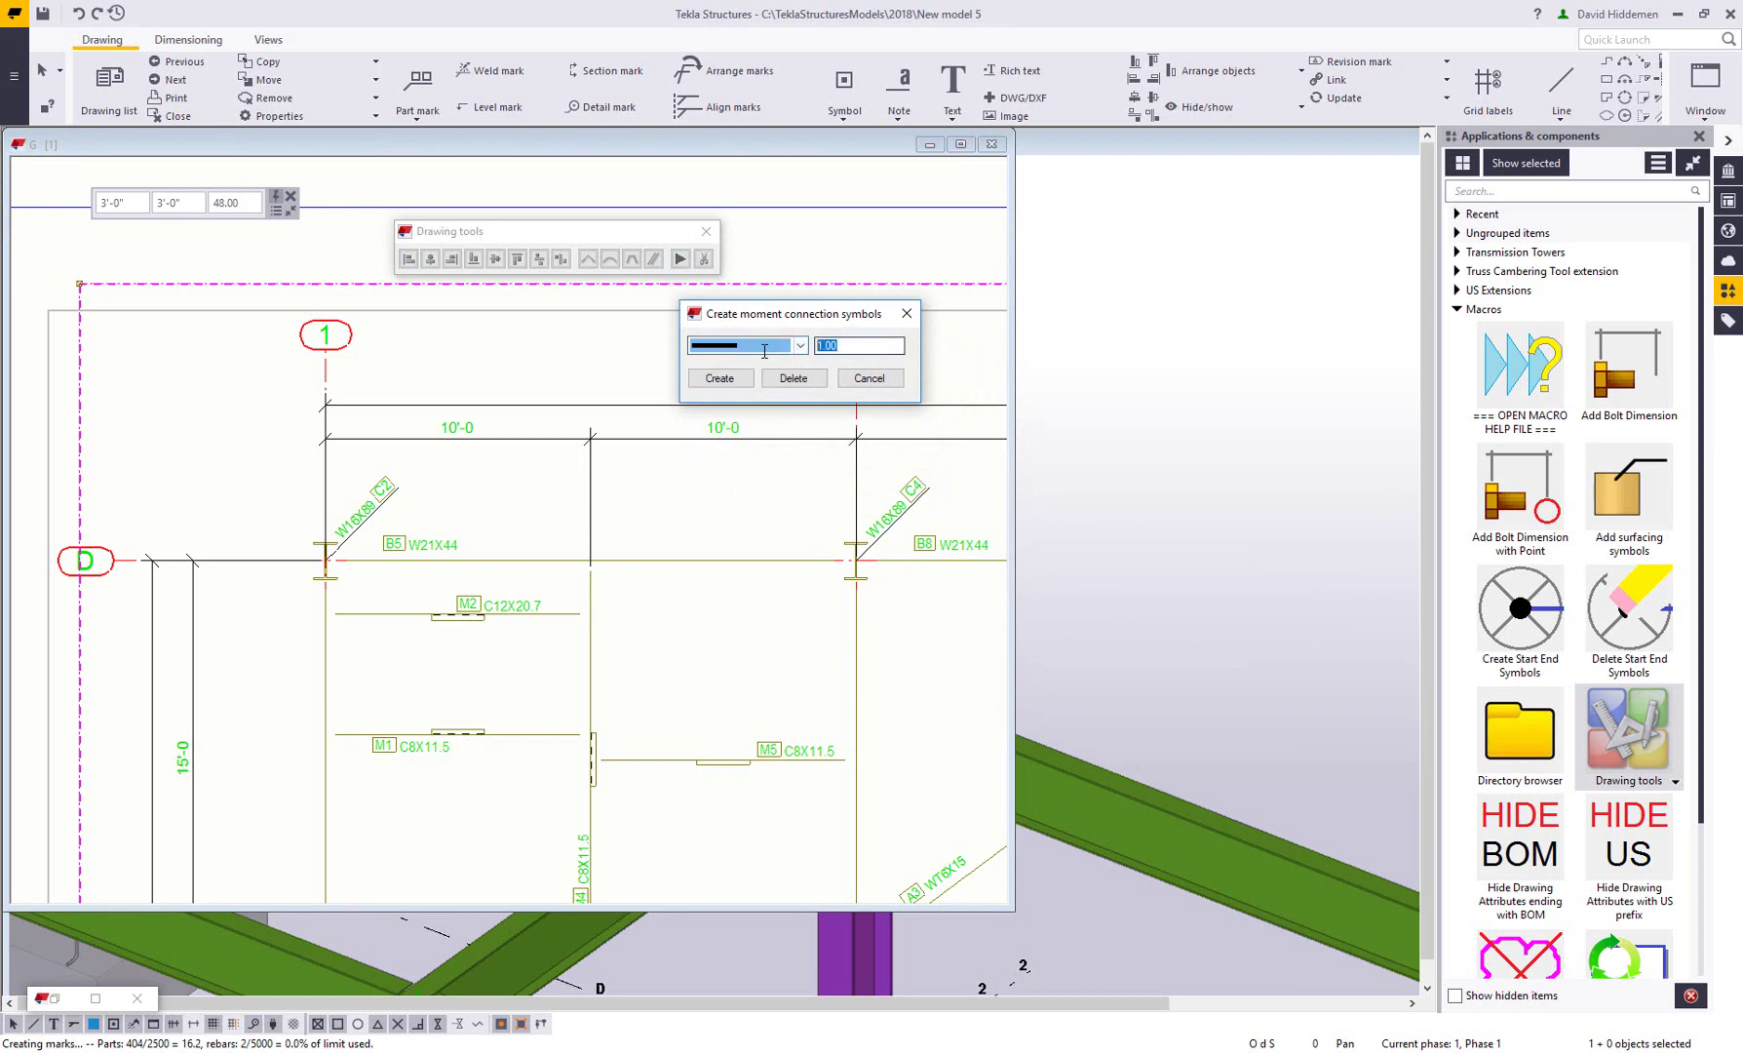
key("Tab")
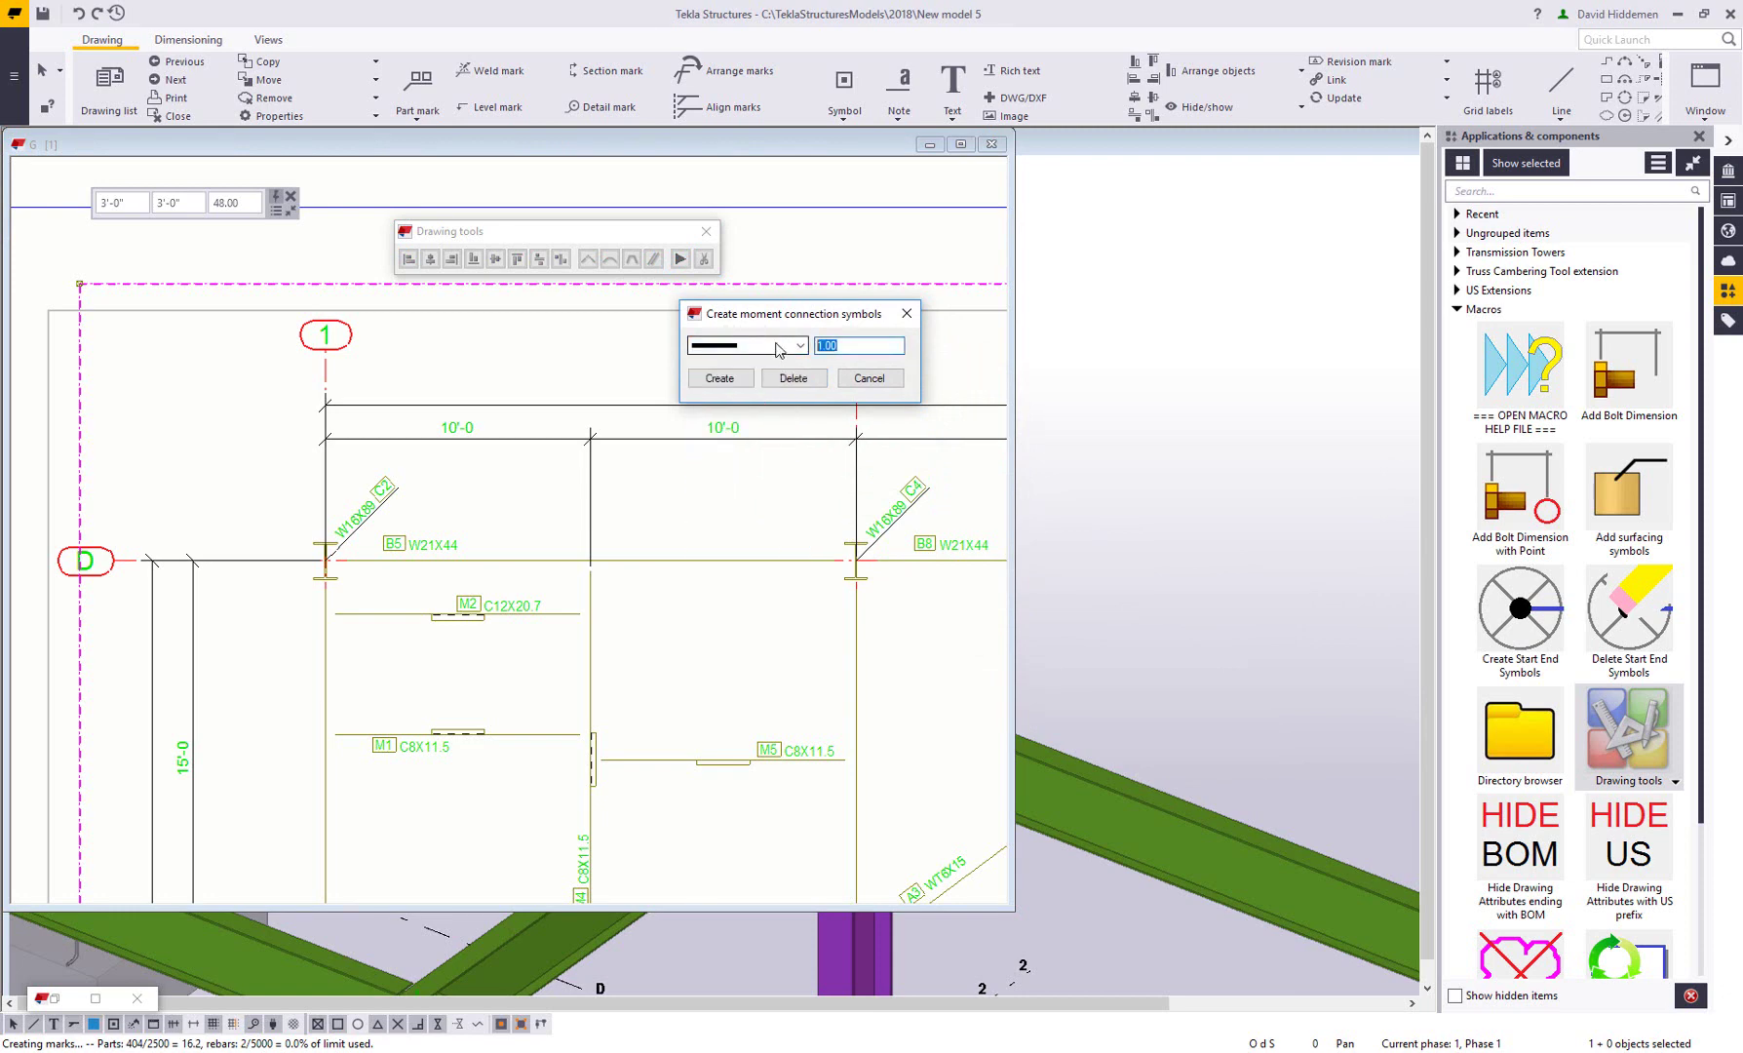
left_click(722, 382)
left_click(868, 378)
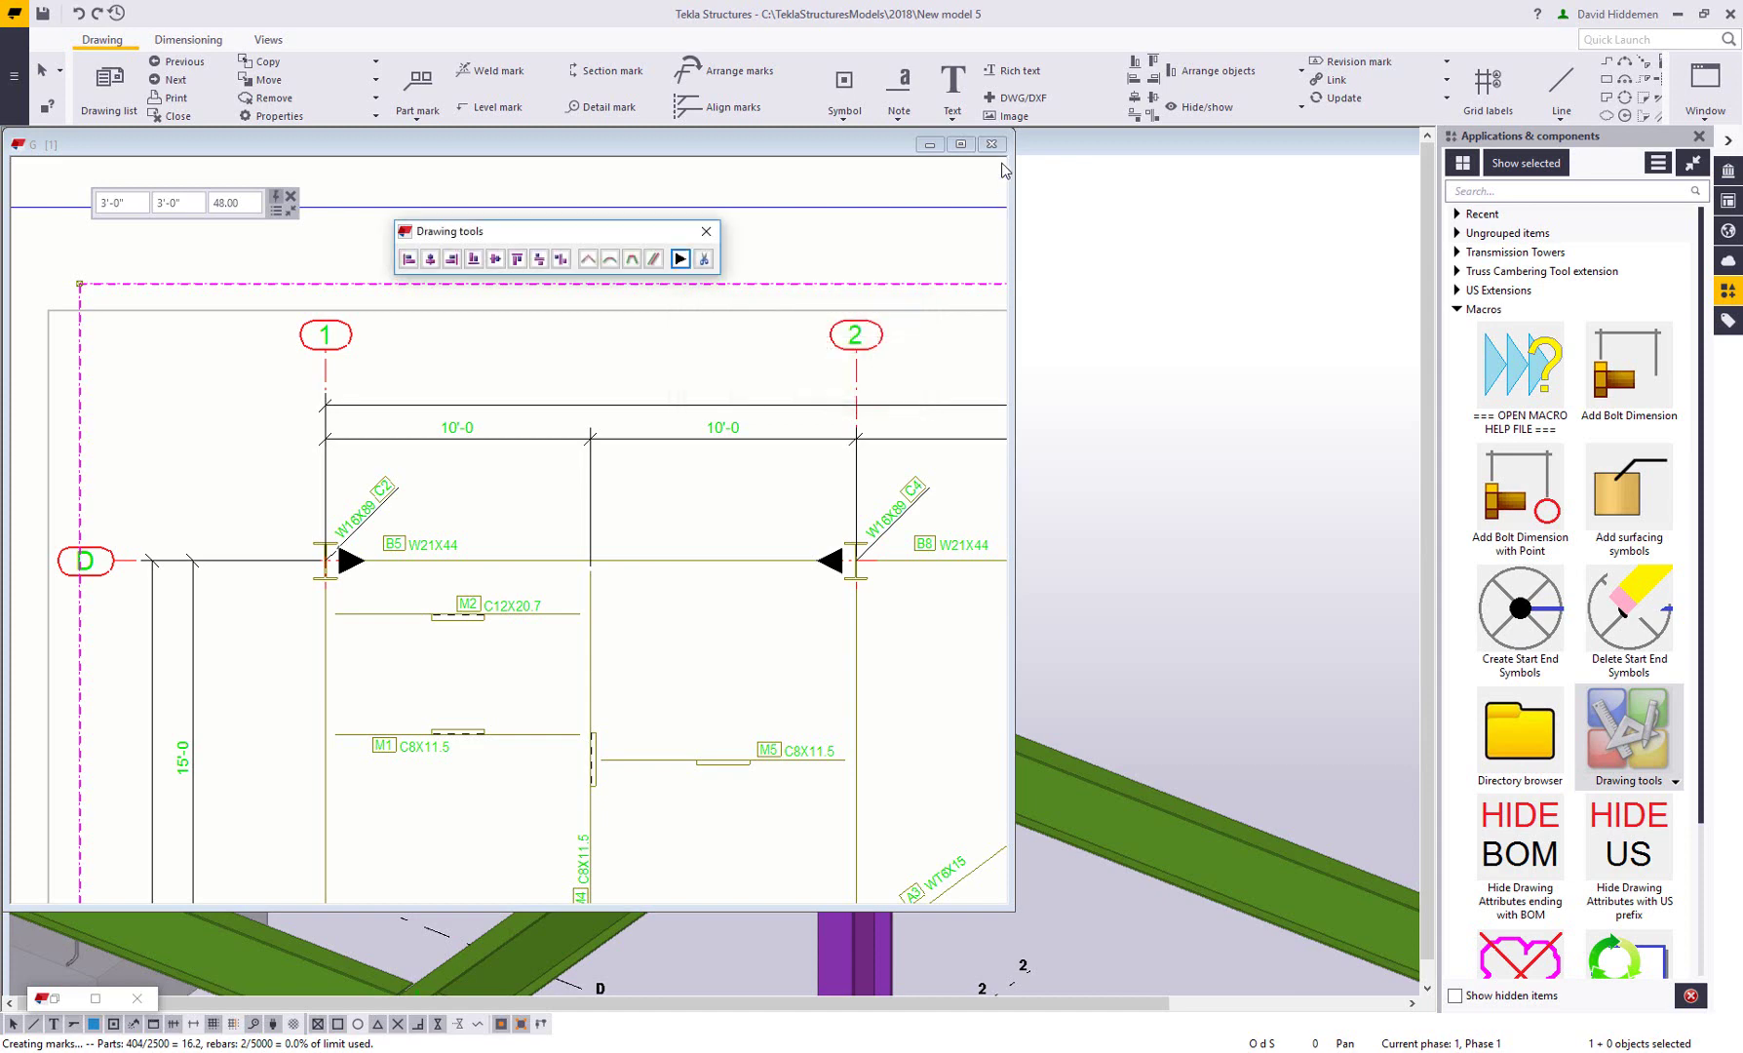
left_click(992, 144)
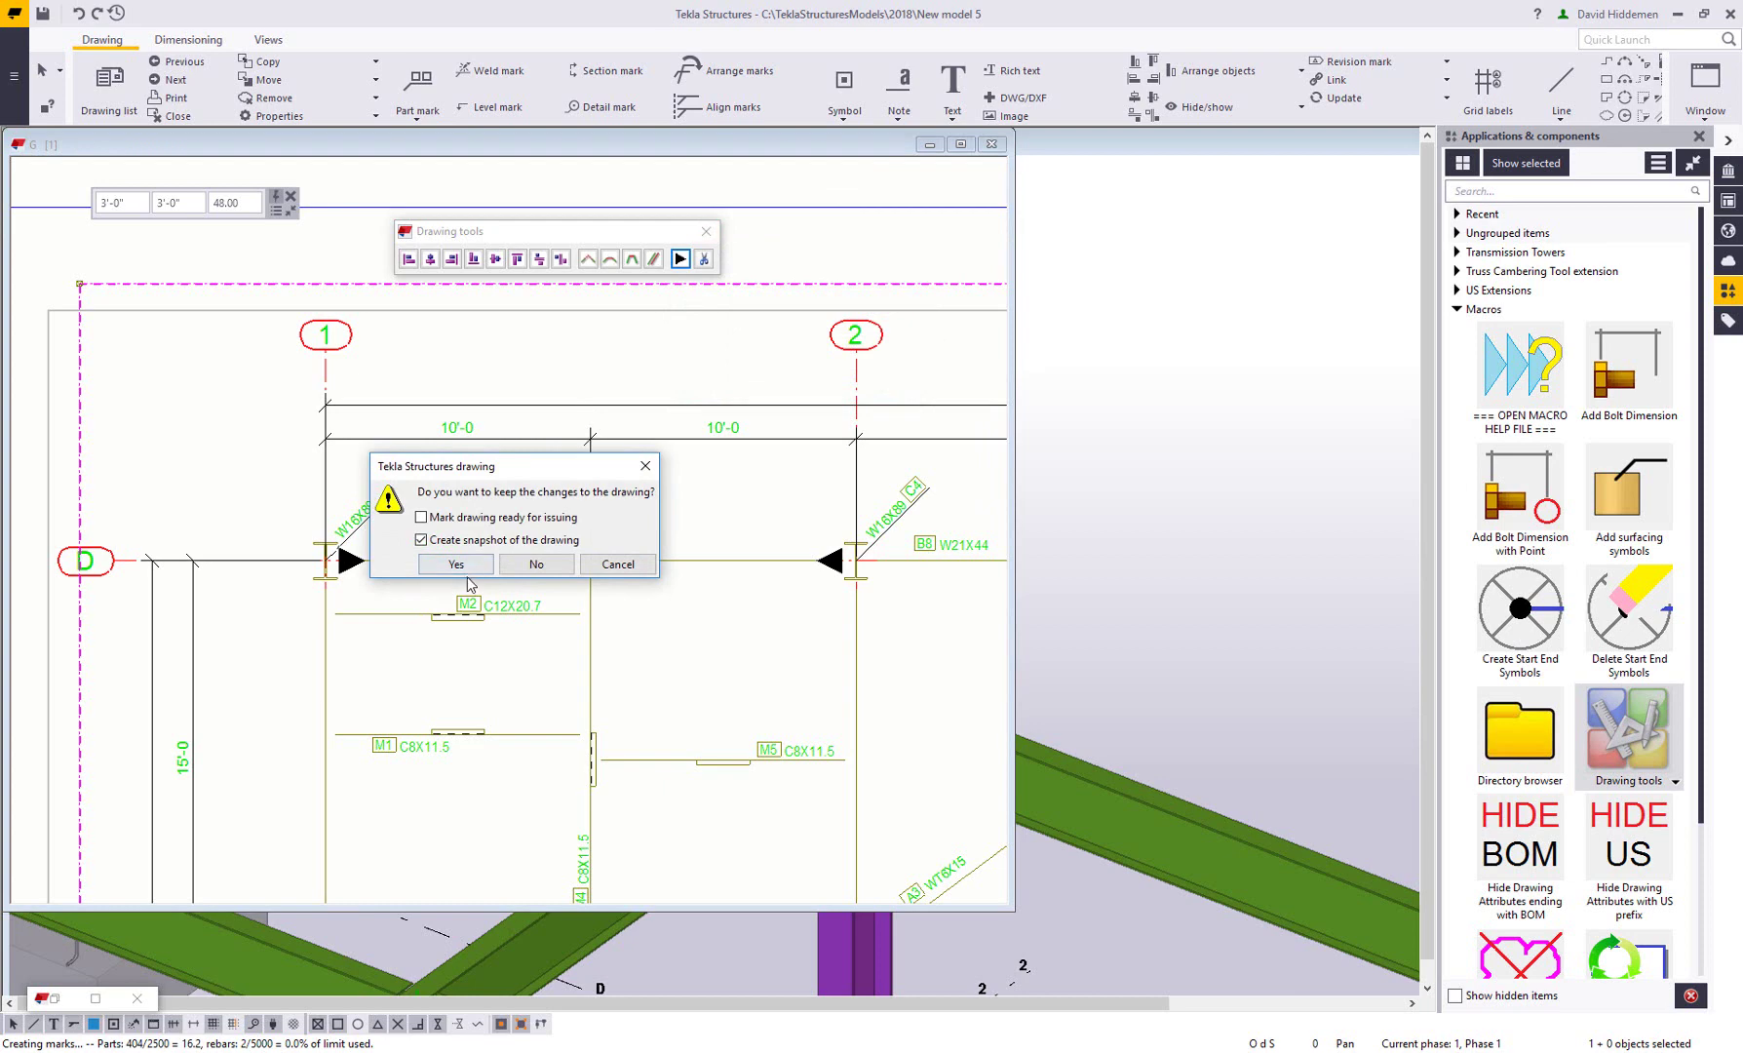
- Keep the plan drawing changes and pan across the 3D steel-frame model
key("Return")
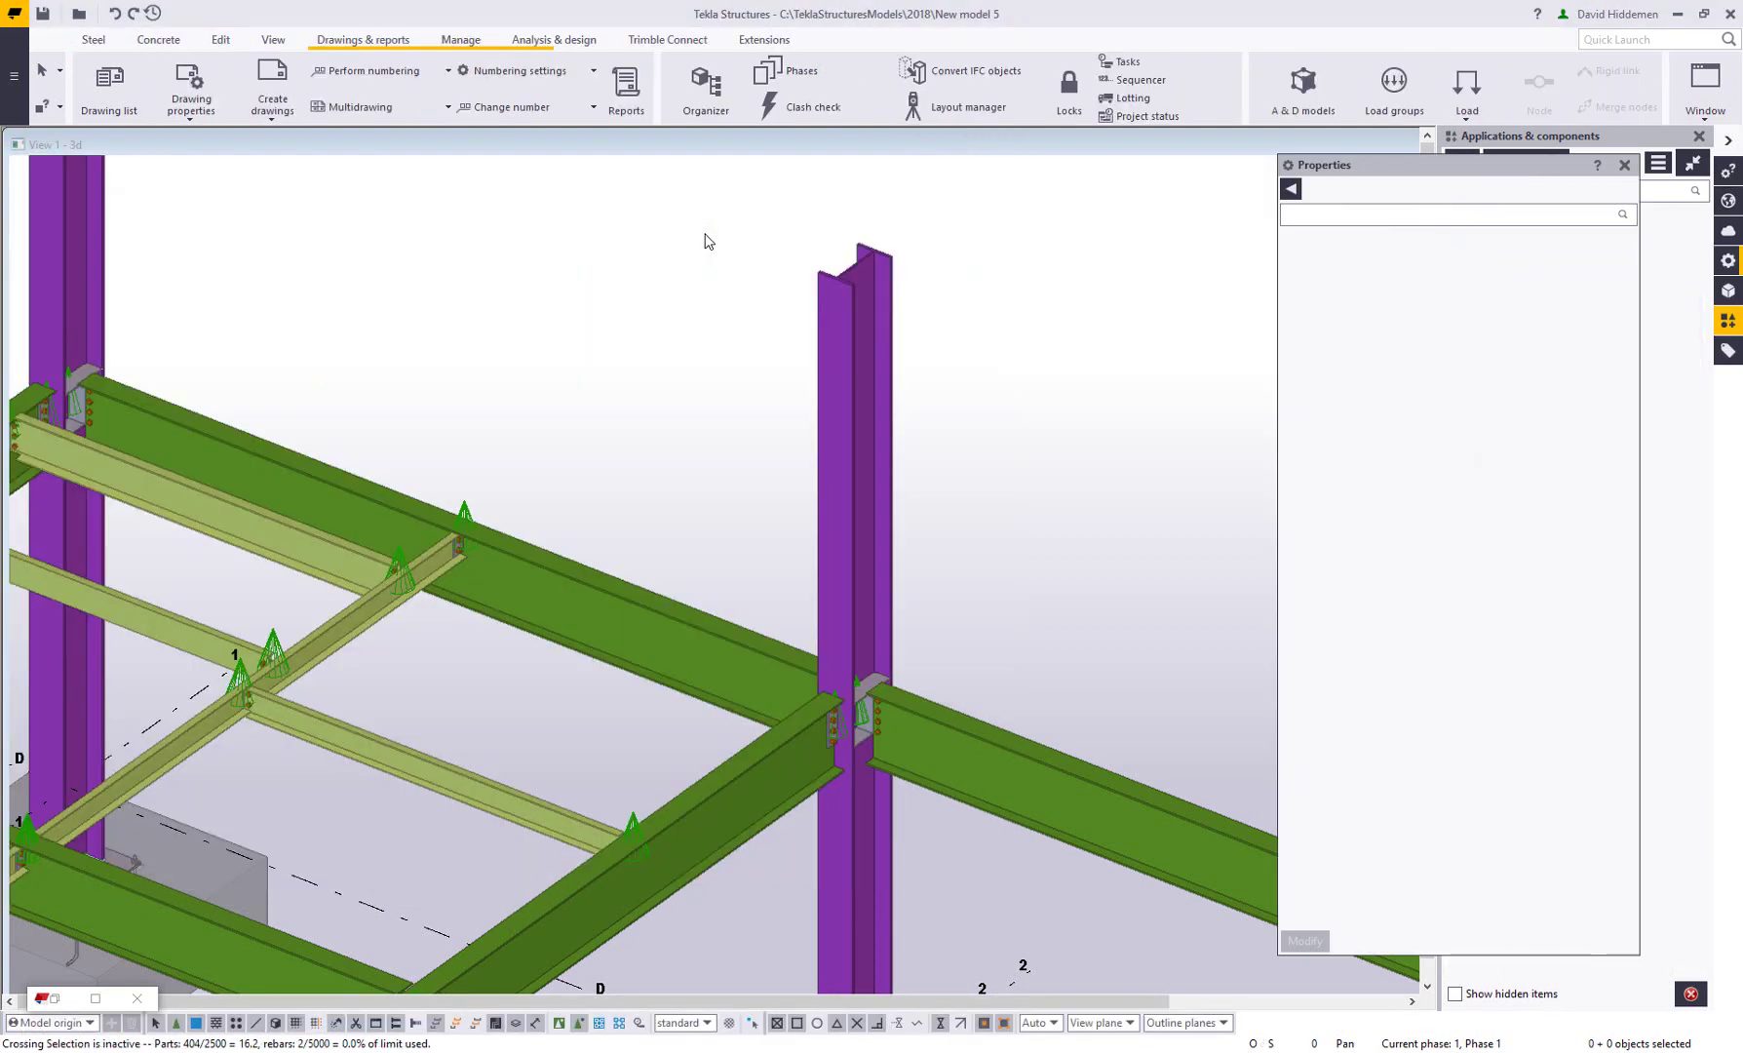
middle_click_drag(600, 468, 726, 452)
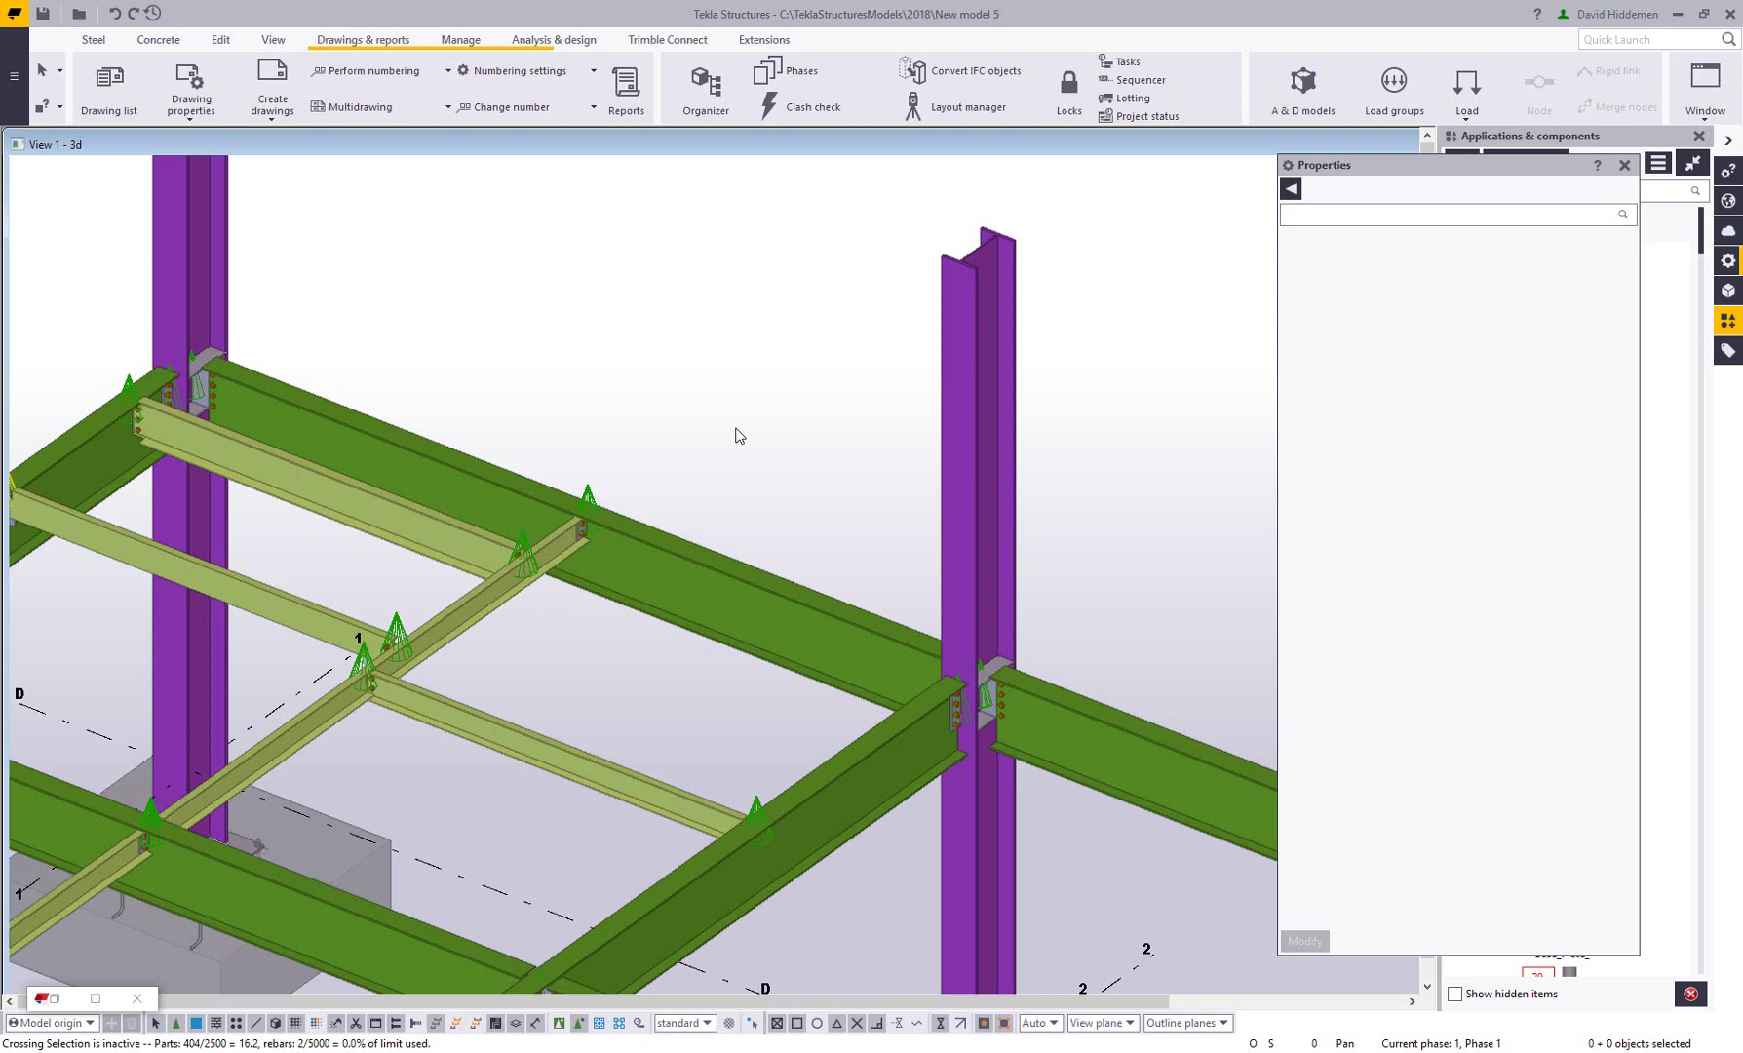
- Bring up the W21X44 beam's user-defined attributes at the field stud settings
right_click(687, 562)
left_click(776, 621)
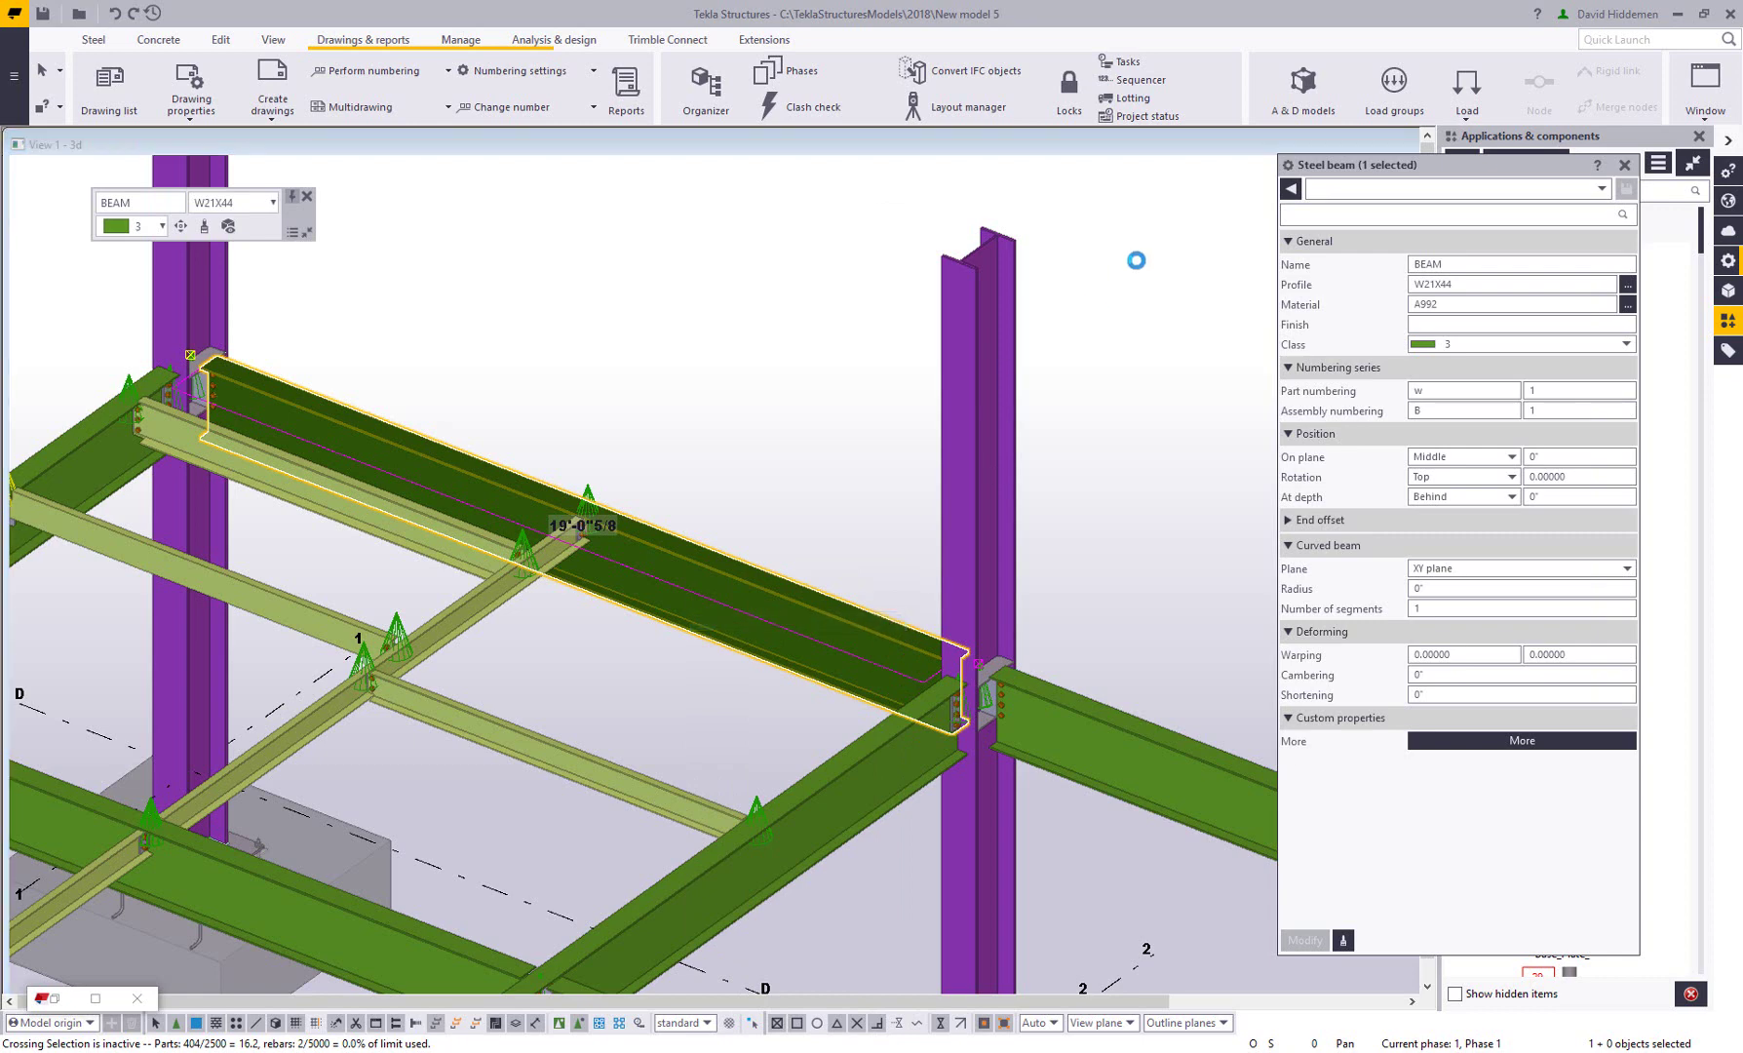
left_click_drag(1151, 224, 1051, 240)
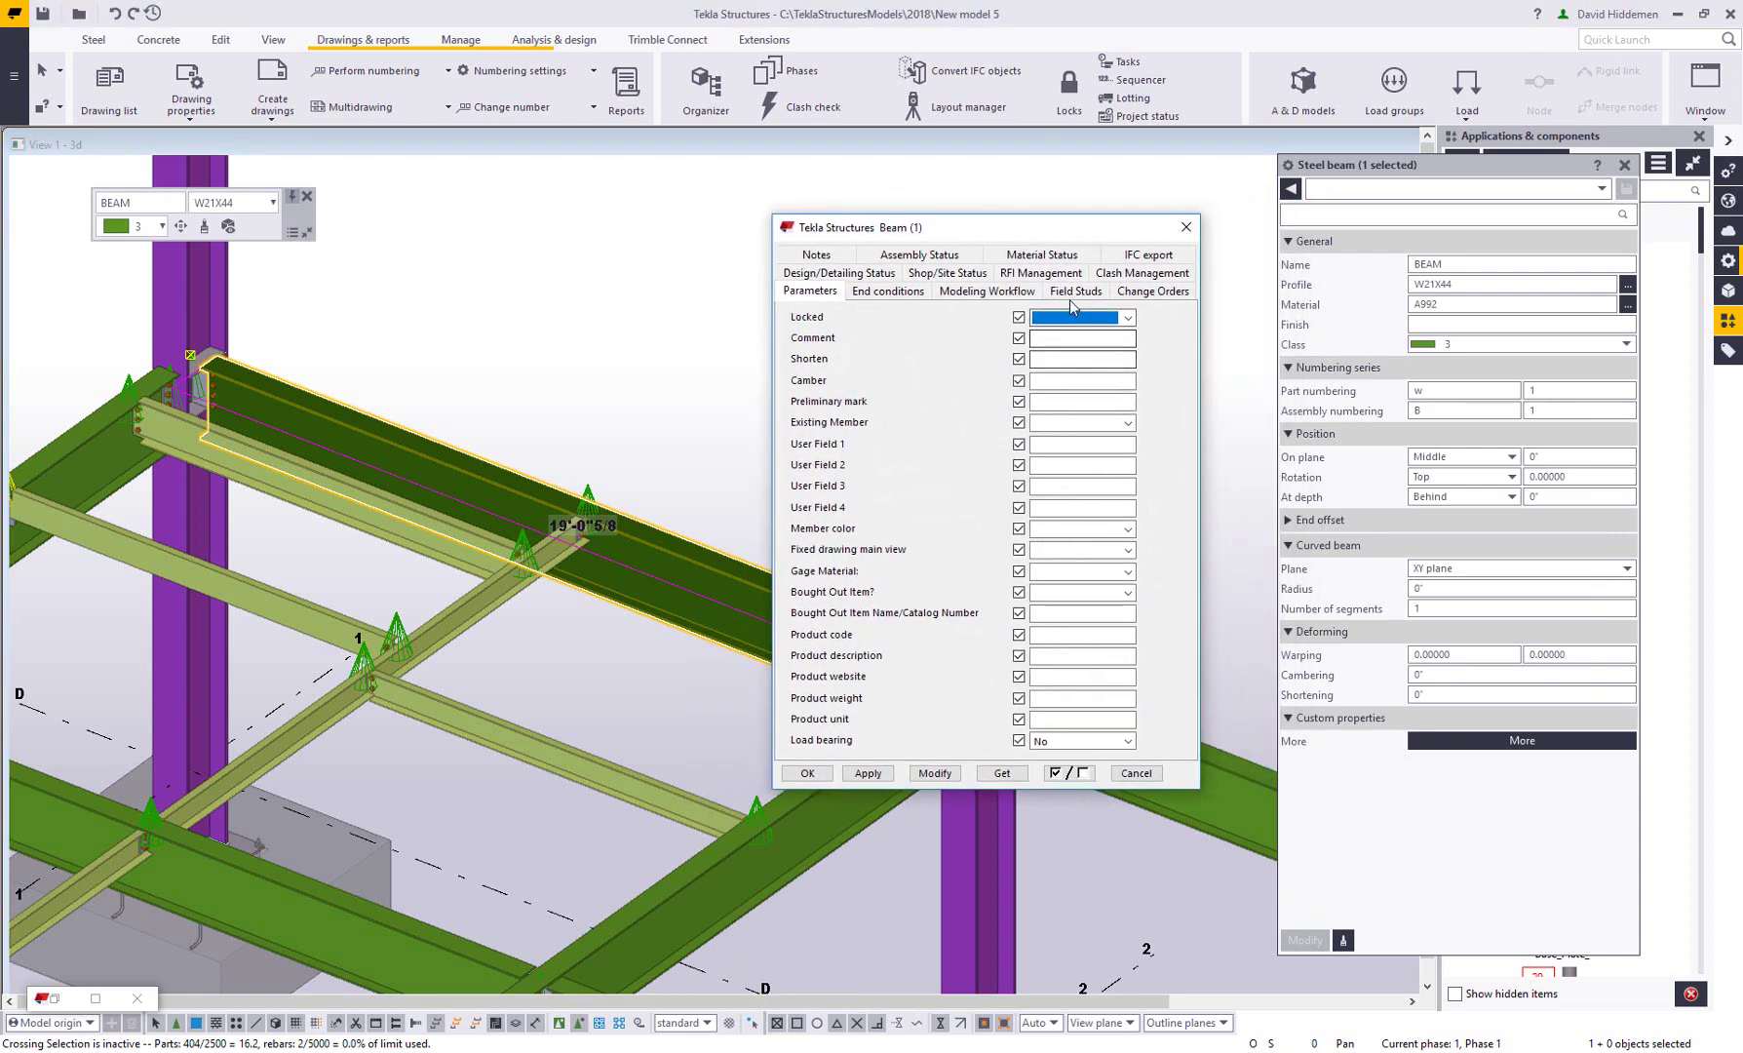
left_click(1073, 294)
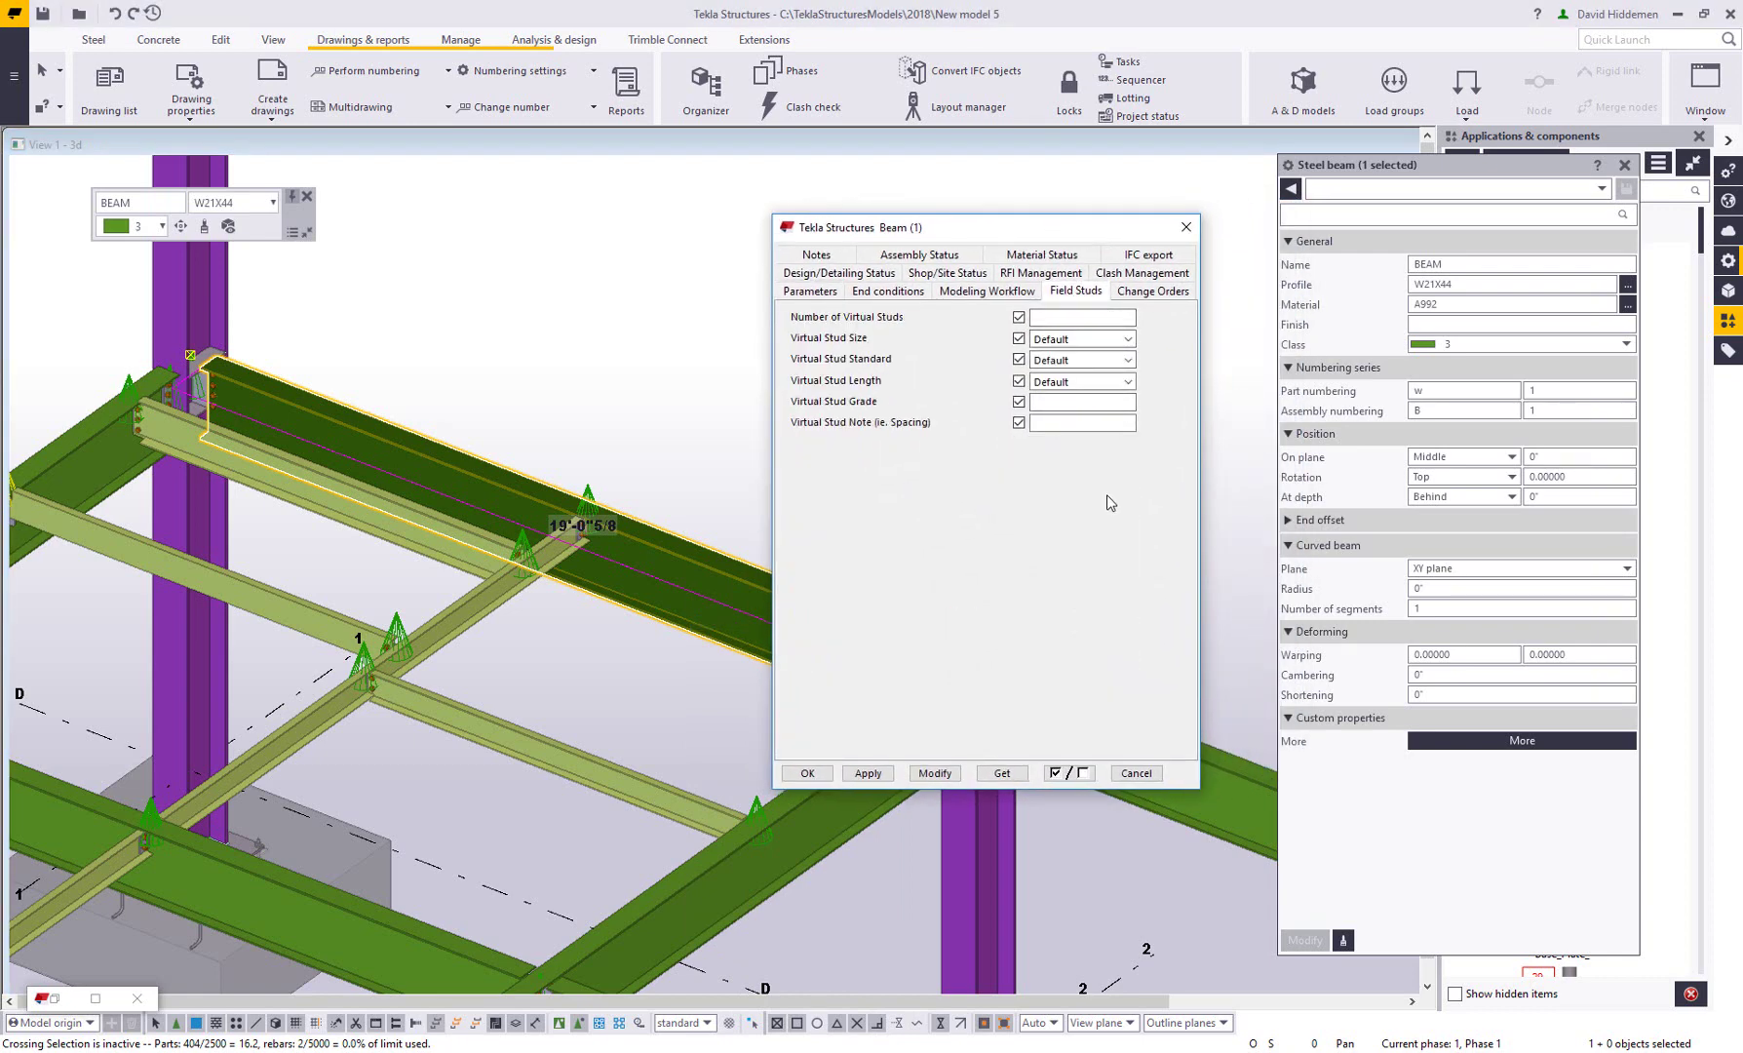
- Give the beam 16 virtual studs: standard STUD, length 4", size 3/4, and apply
left_click(1072, 359)
left_click(1080, 397)
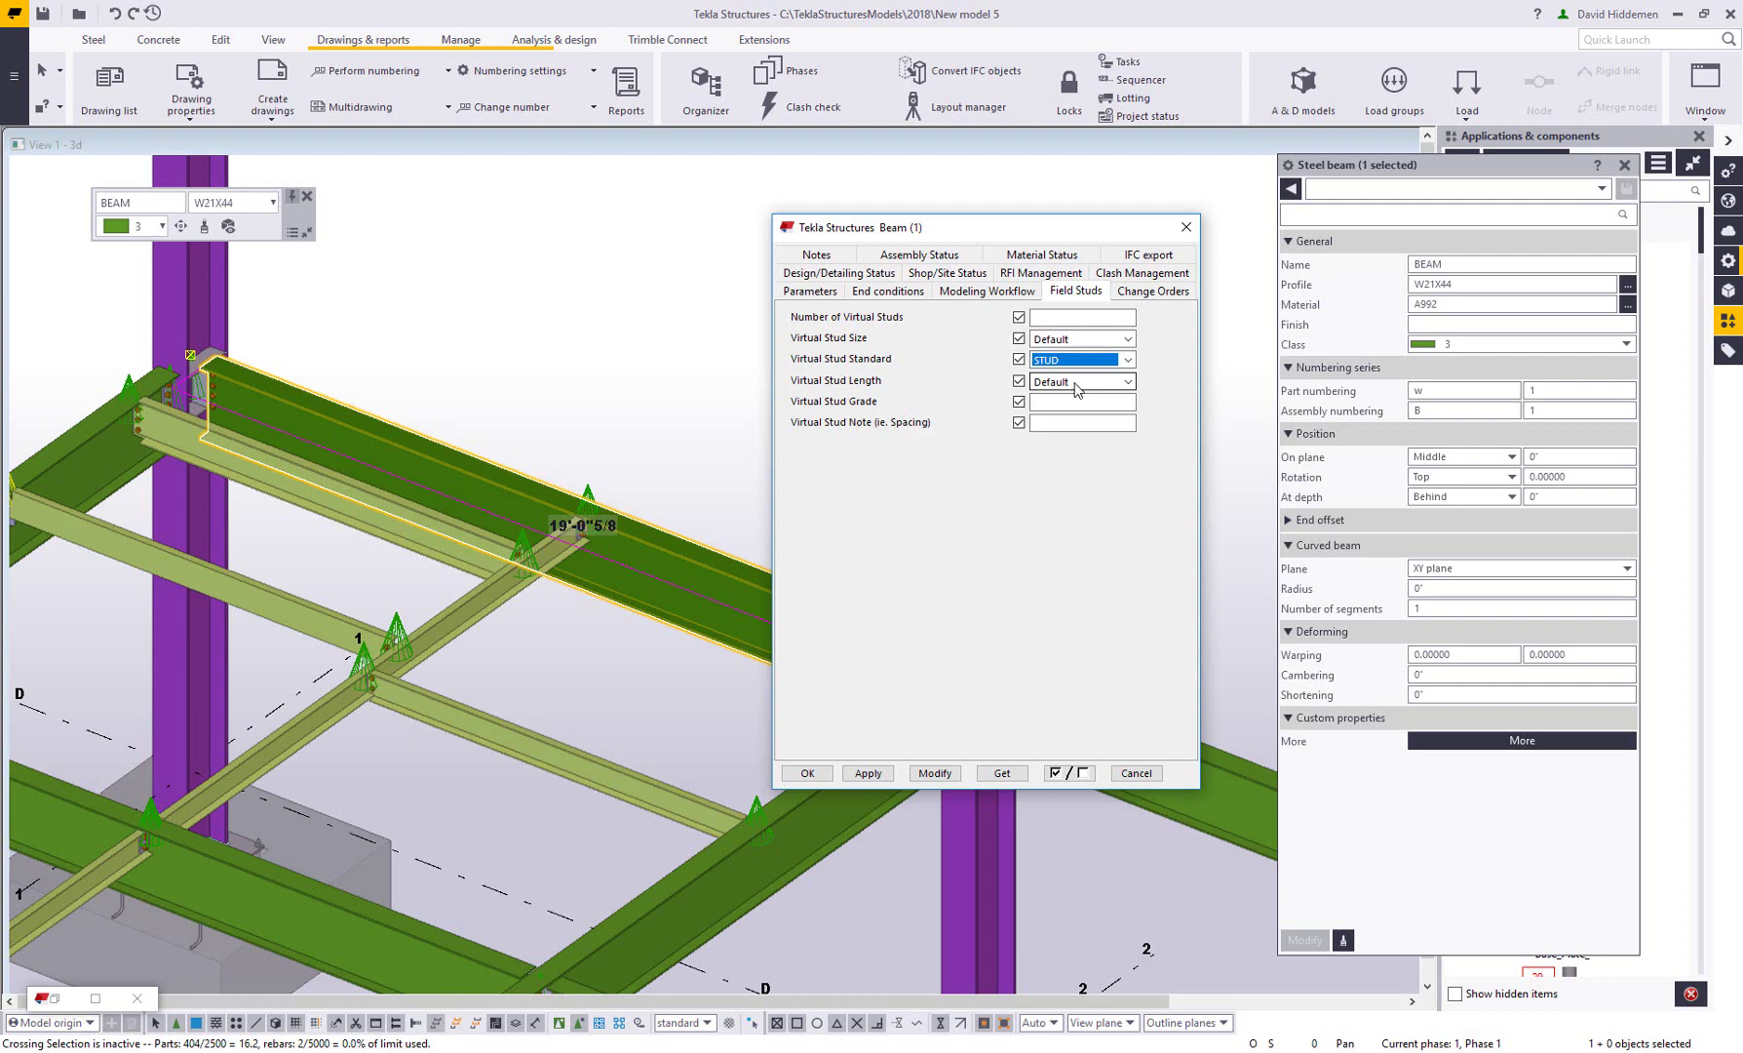
left_click(1077, 381)
left_click(1073, 419)
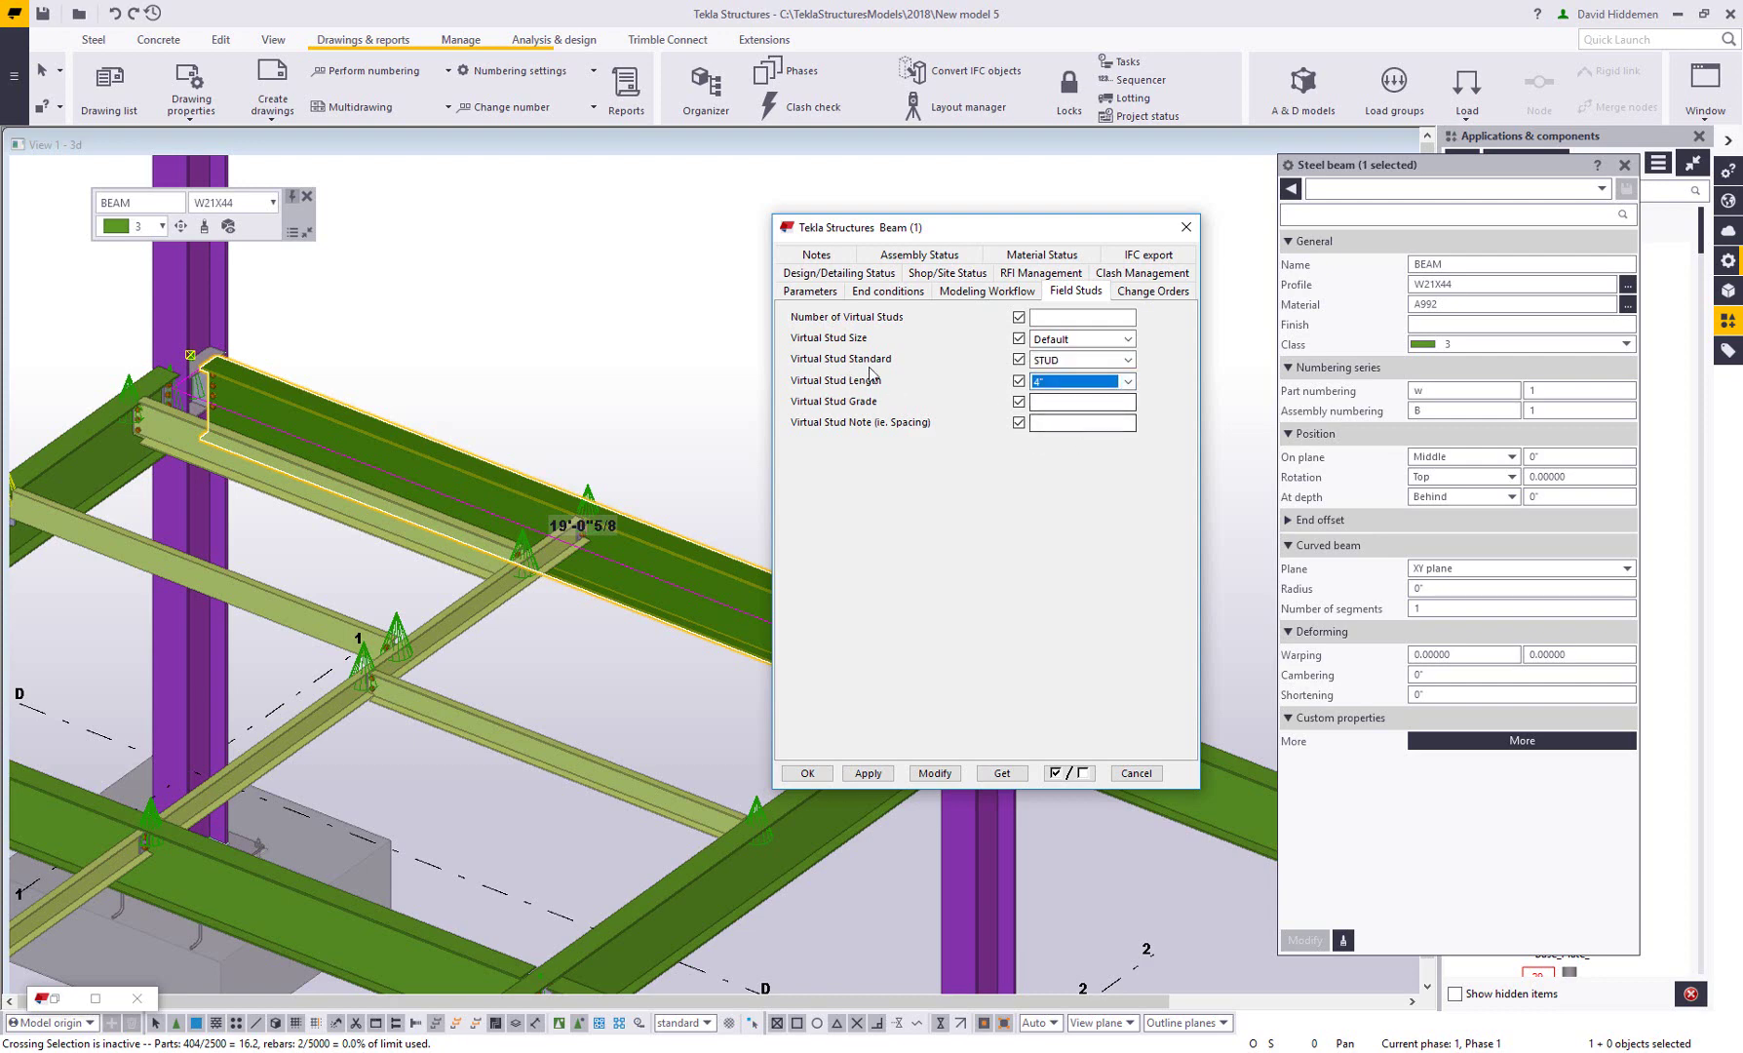
left_click(1084, 338)
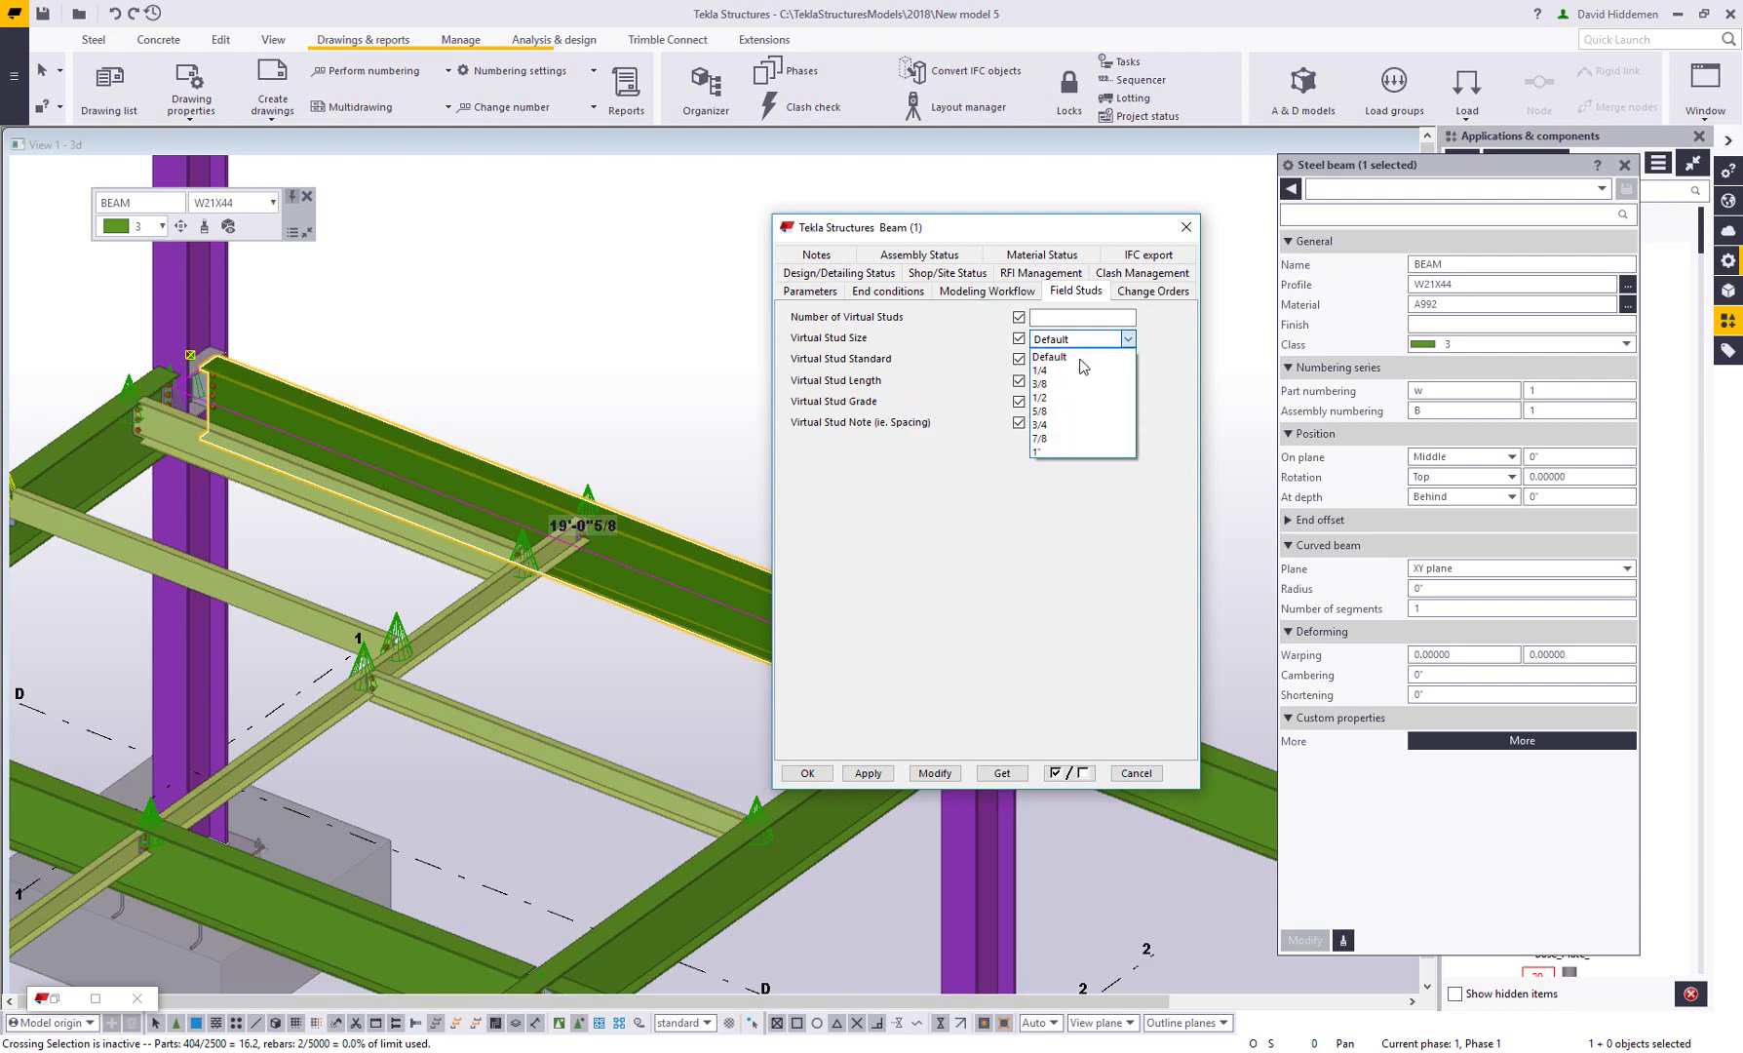
left_click(1044, 425)
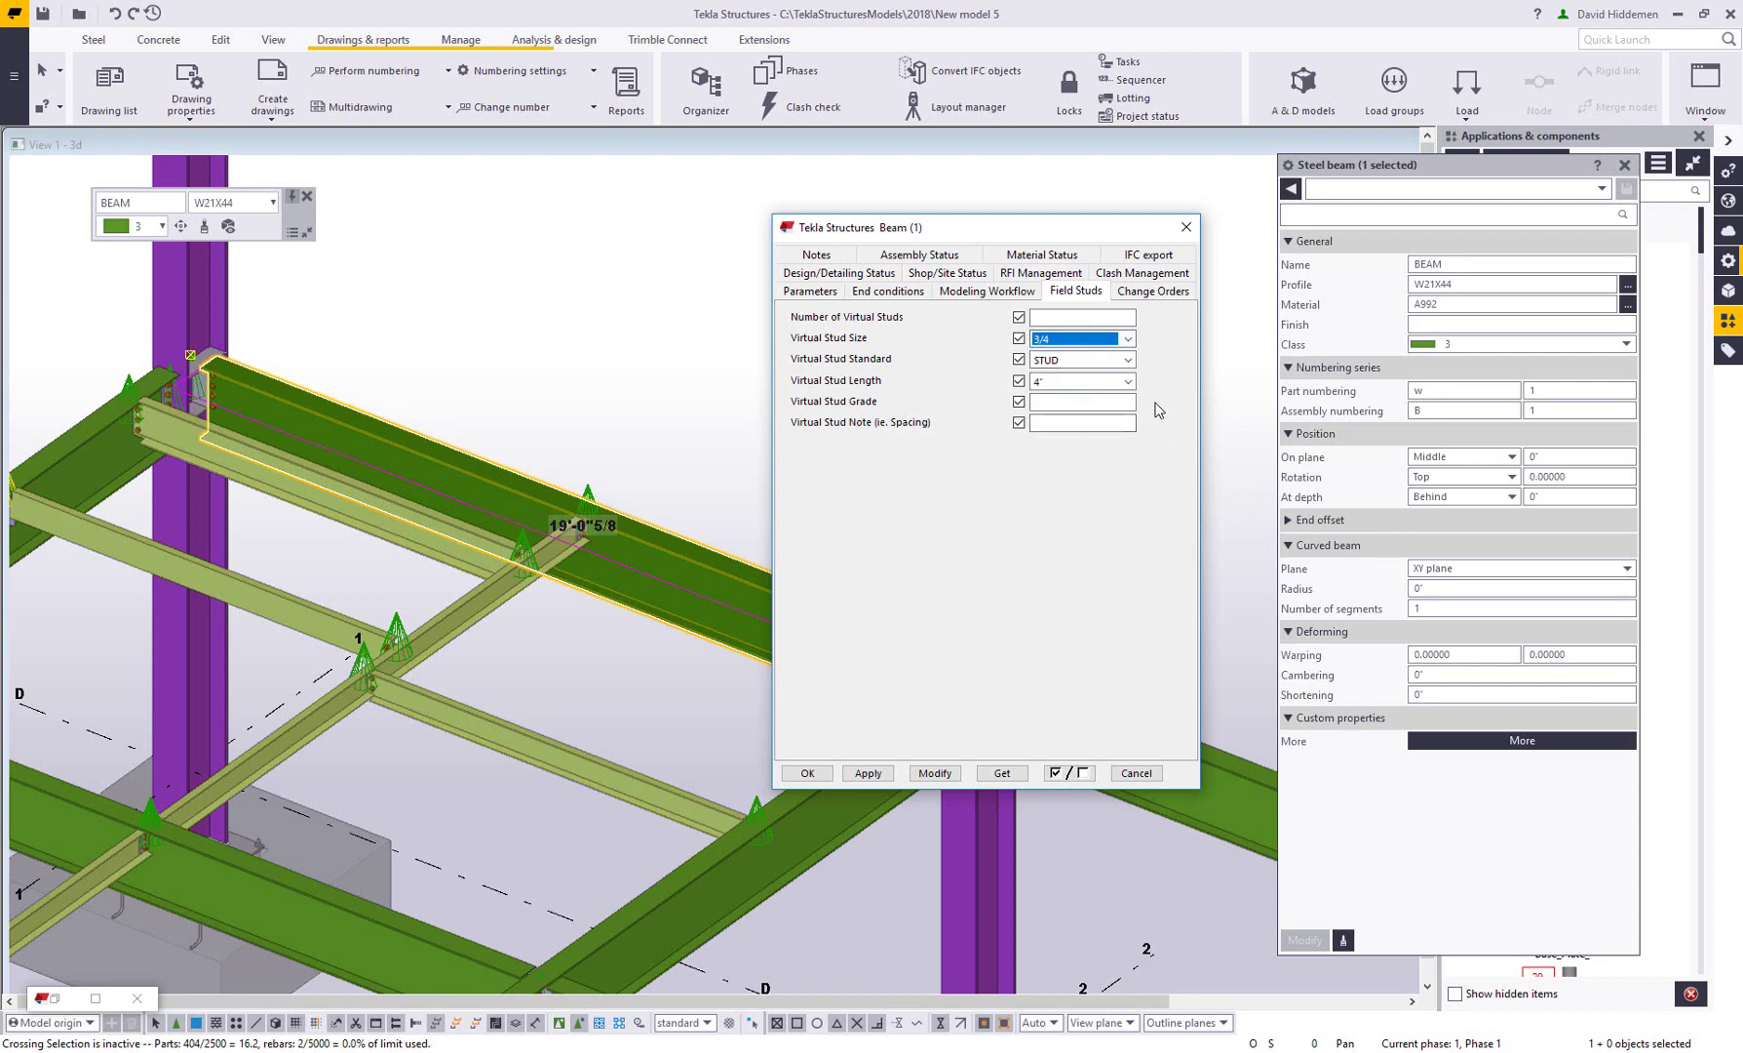
left_click(1073, 322)
type("16")
left_click(934, 773)
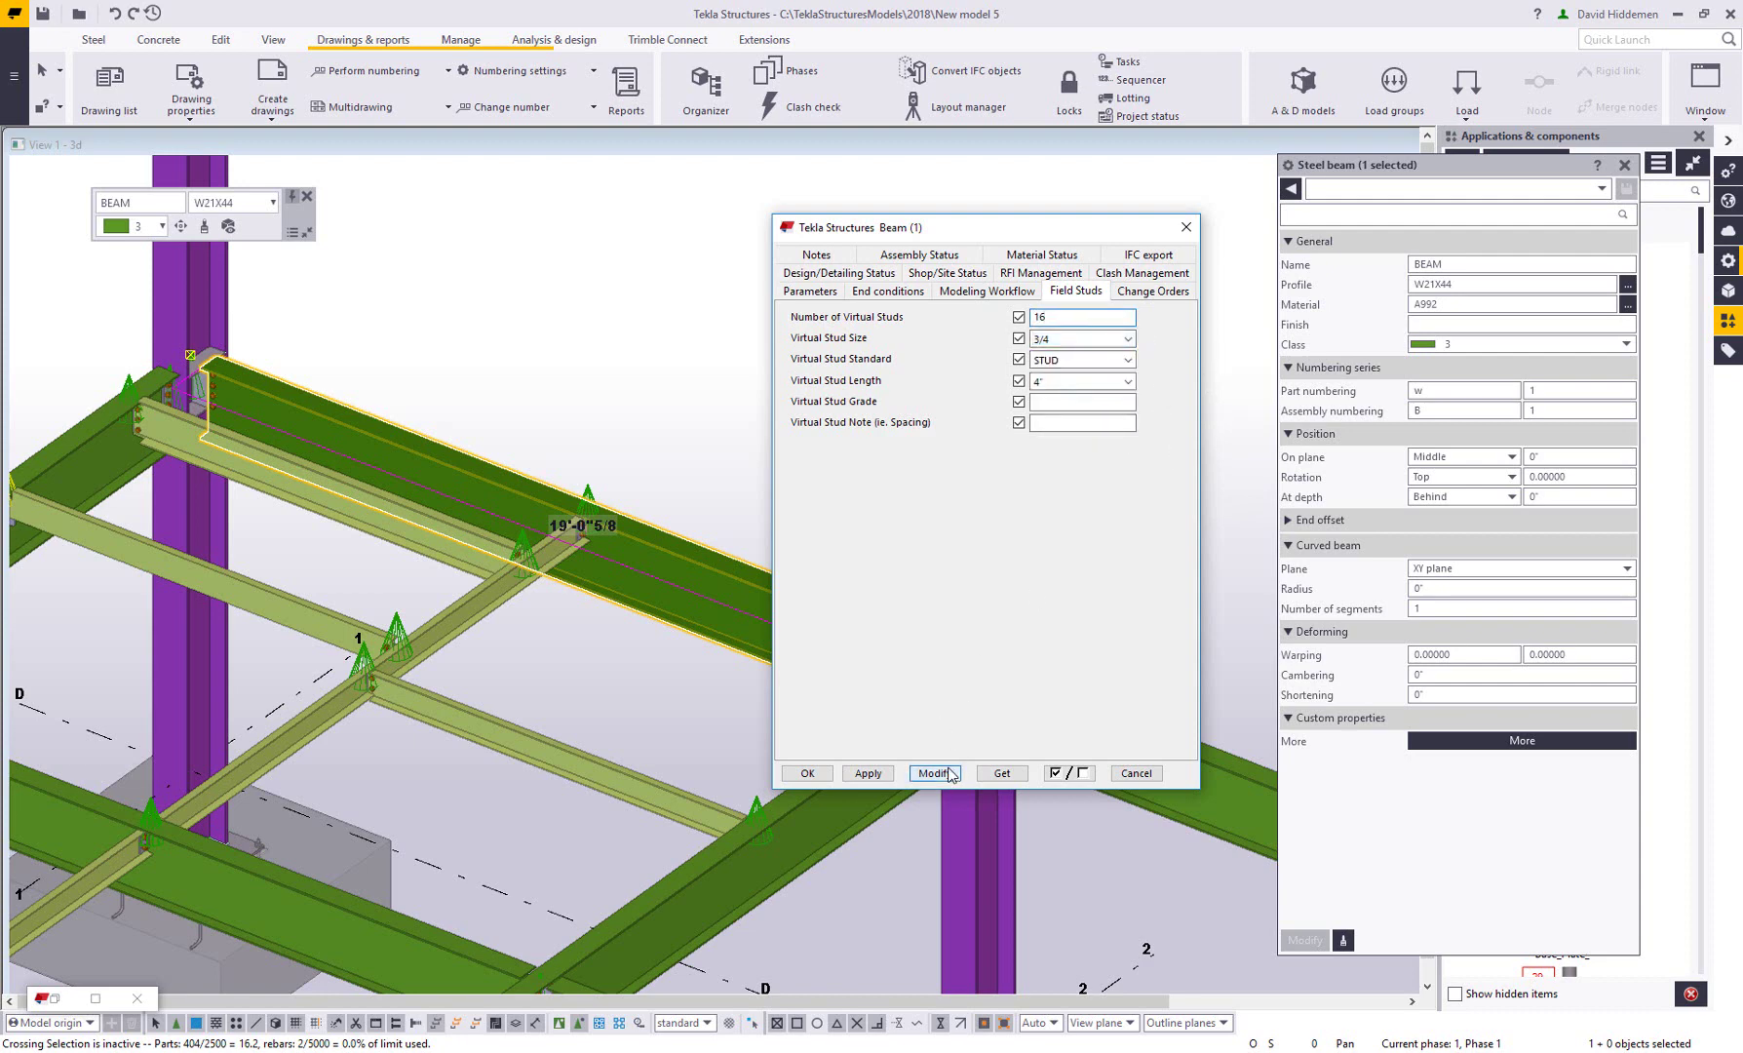
left_click(1136, 773)
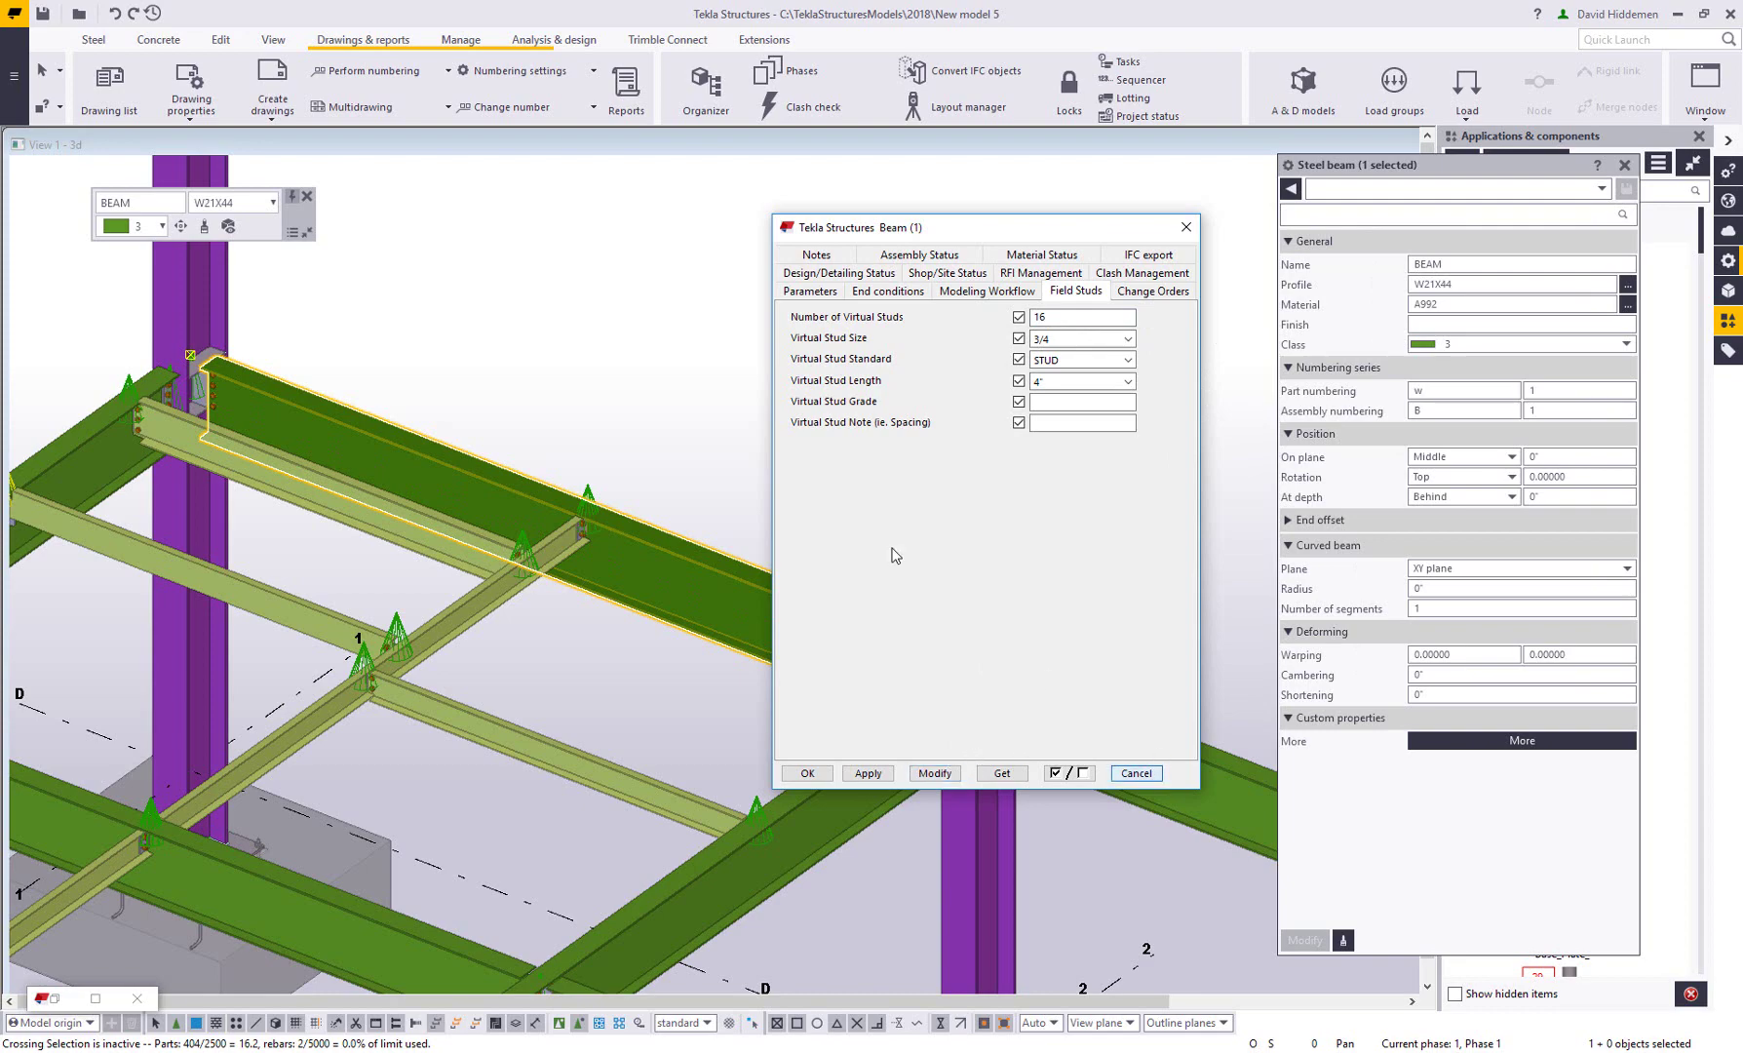
- Open the E1 plan drawing and zoom in on beam B5's W21X44 (16) mark with its moment triangle
left_click(109, 80)
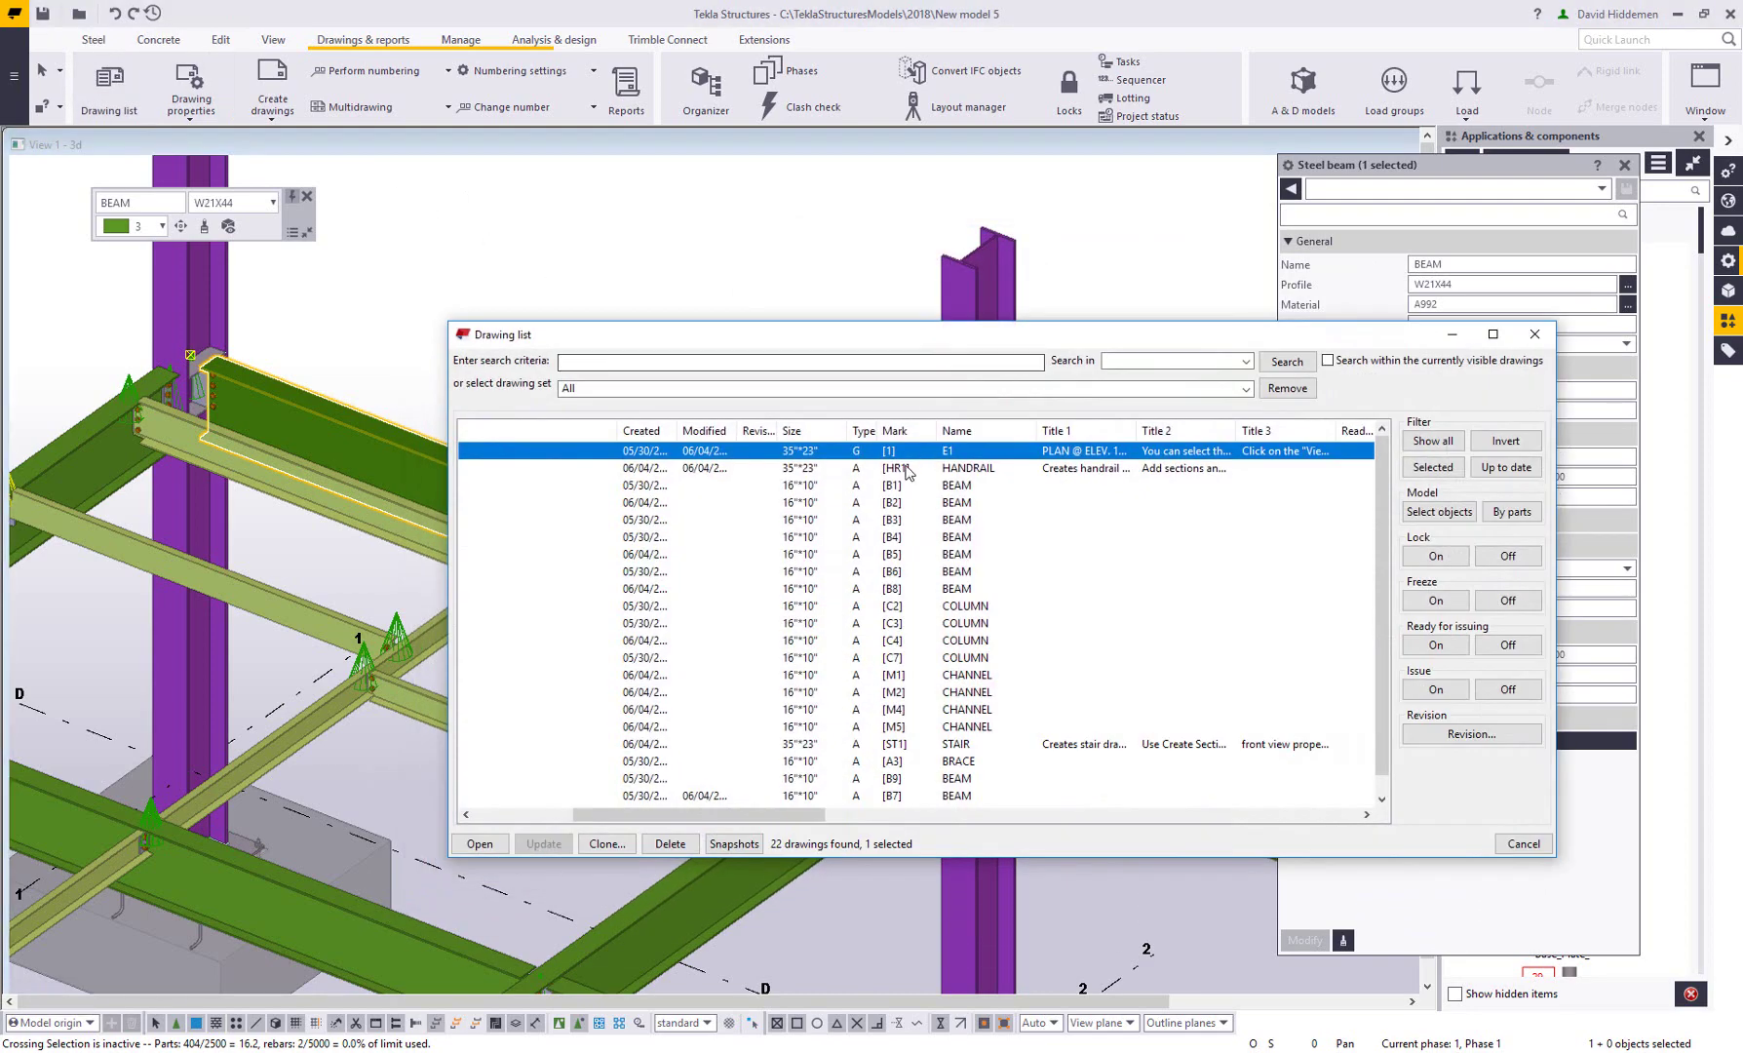
double_click(945, 450)
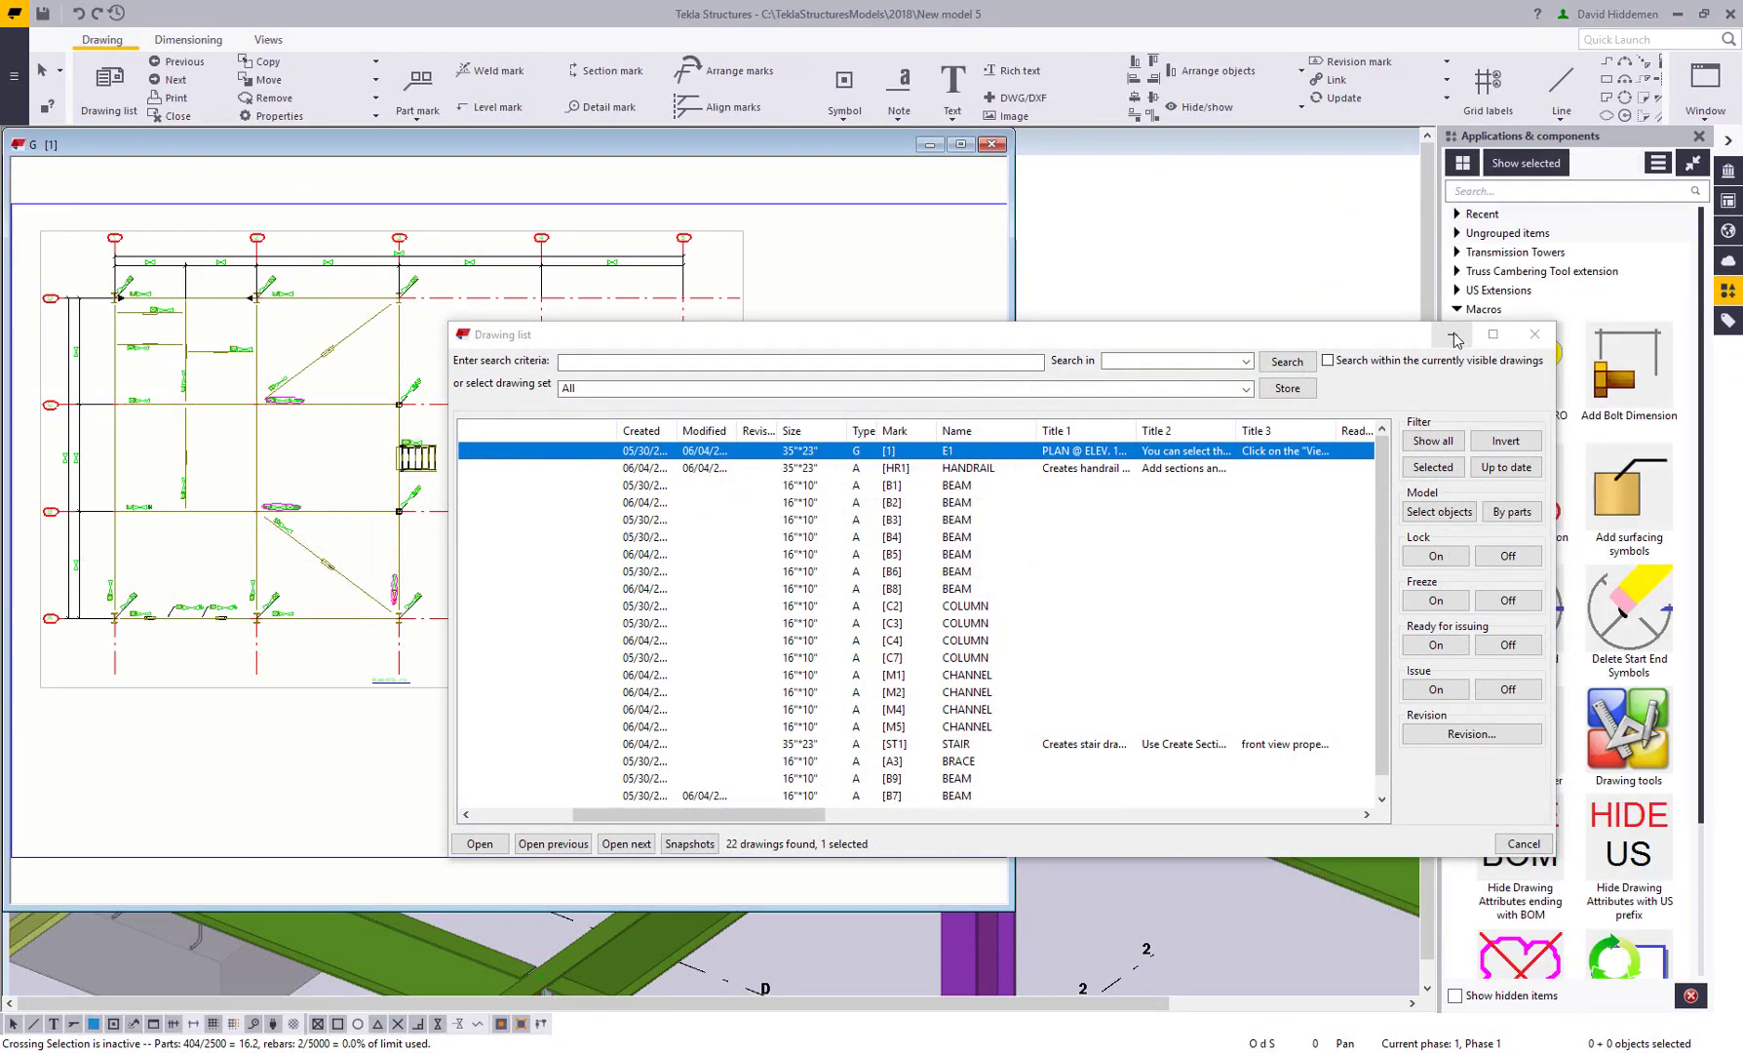
left_click(1454, 336)
middle_click_drag(245, 427, 456, 524)
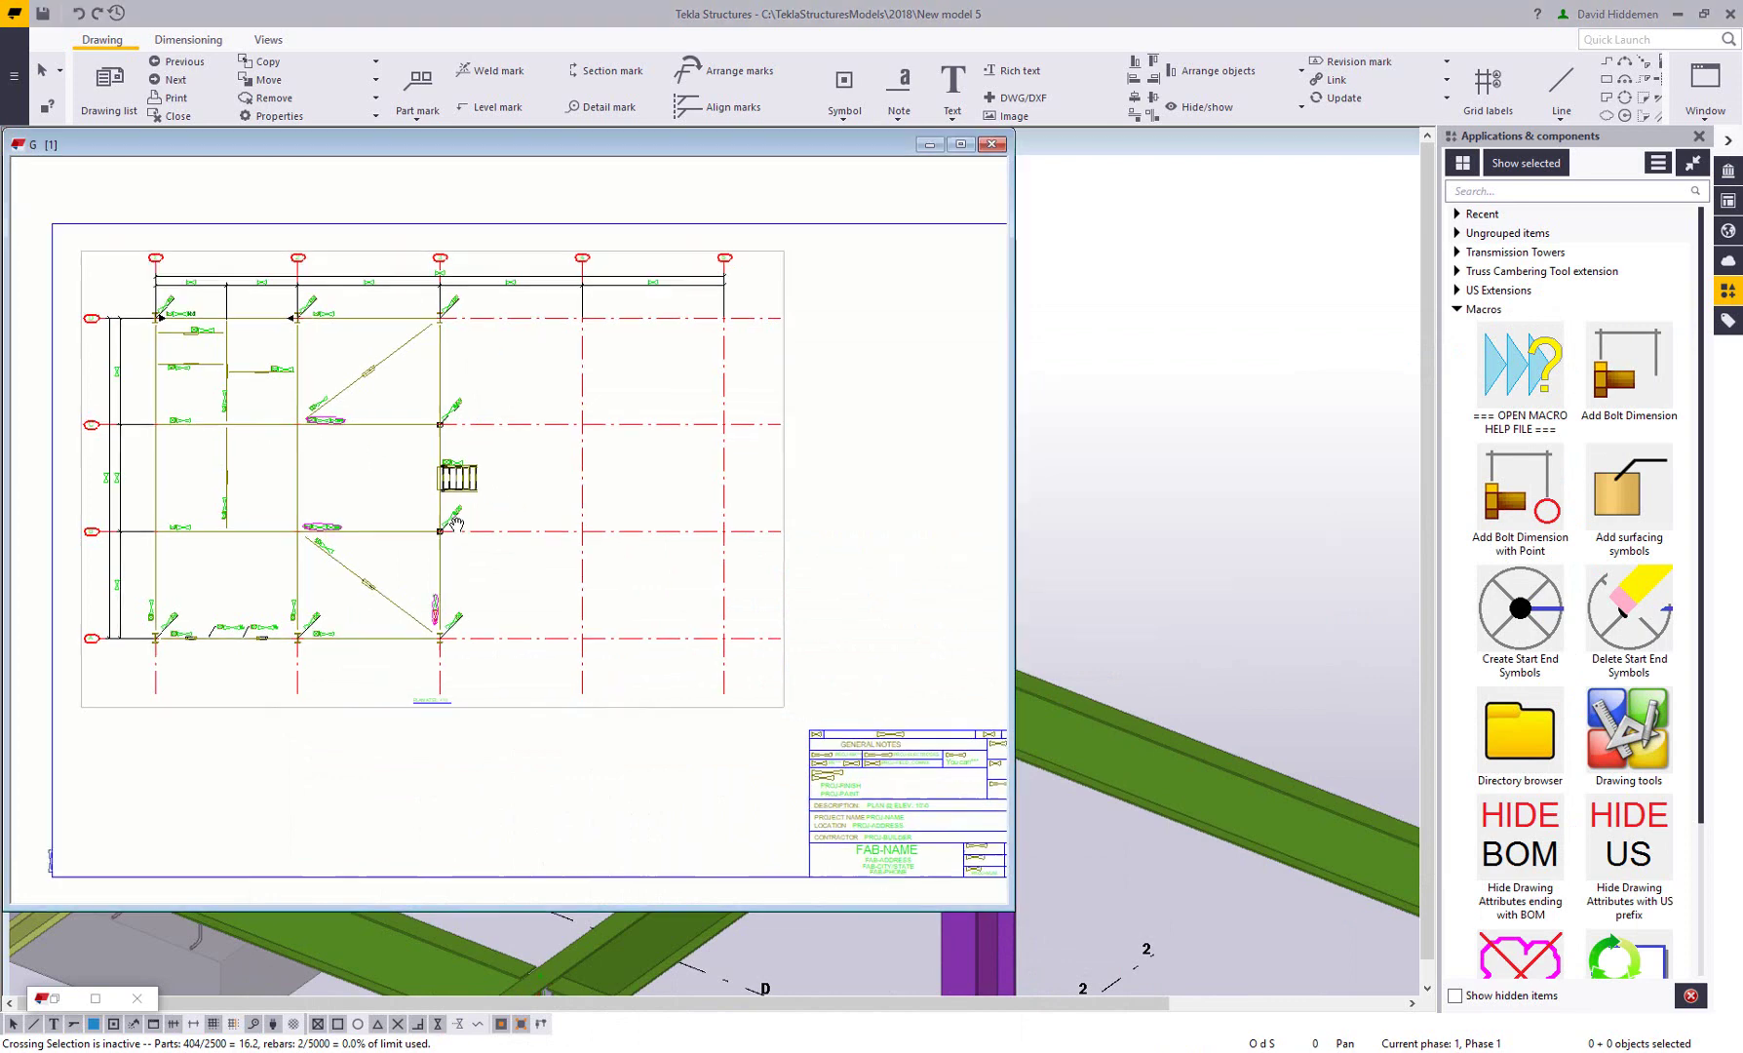
scroll(459, 390, "up", 8)
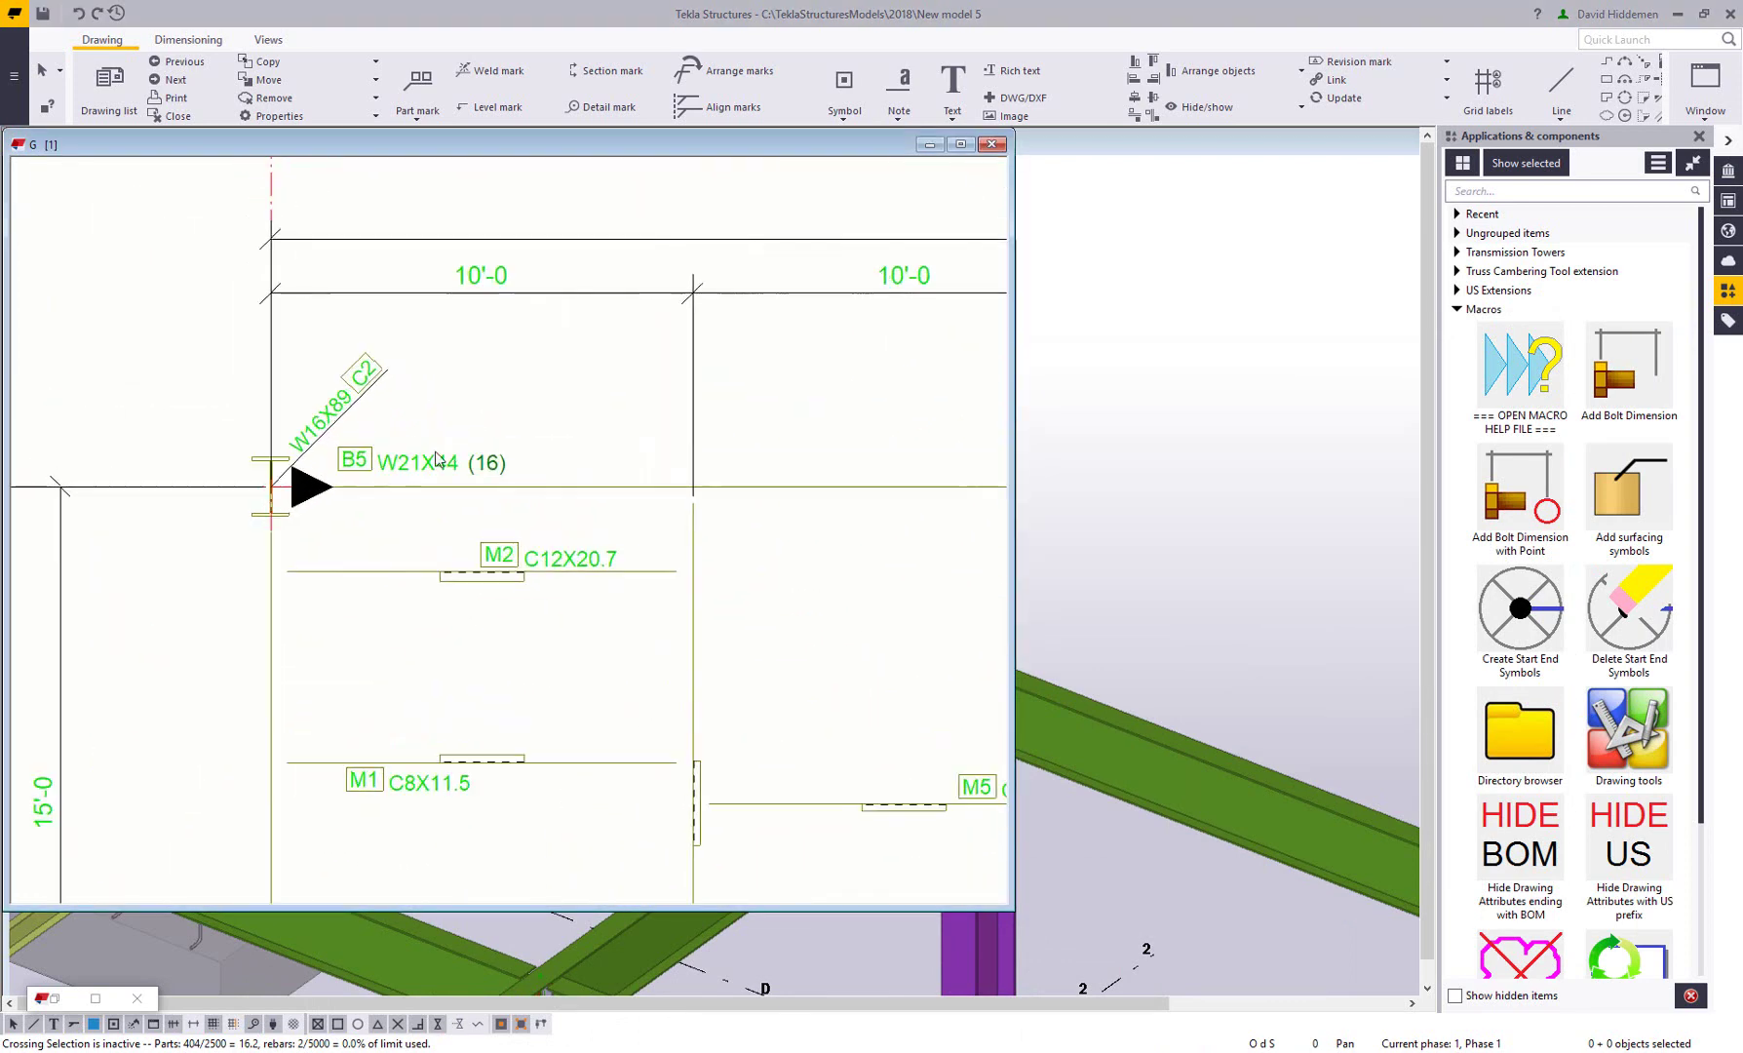
scroll(437, 458, "up", 2)
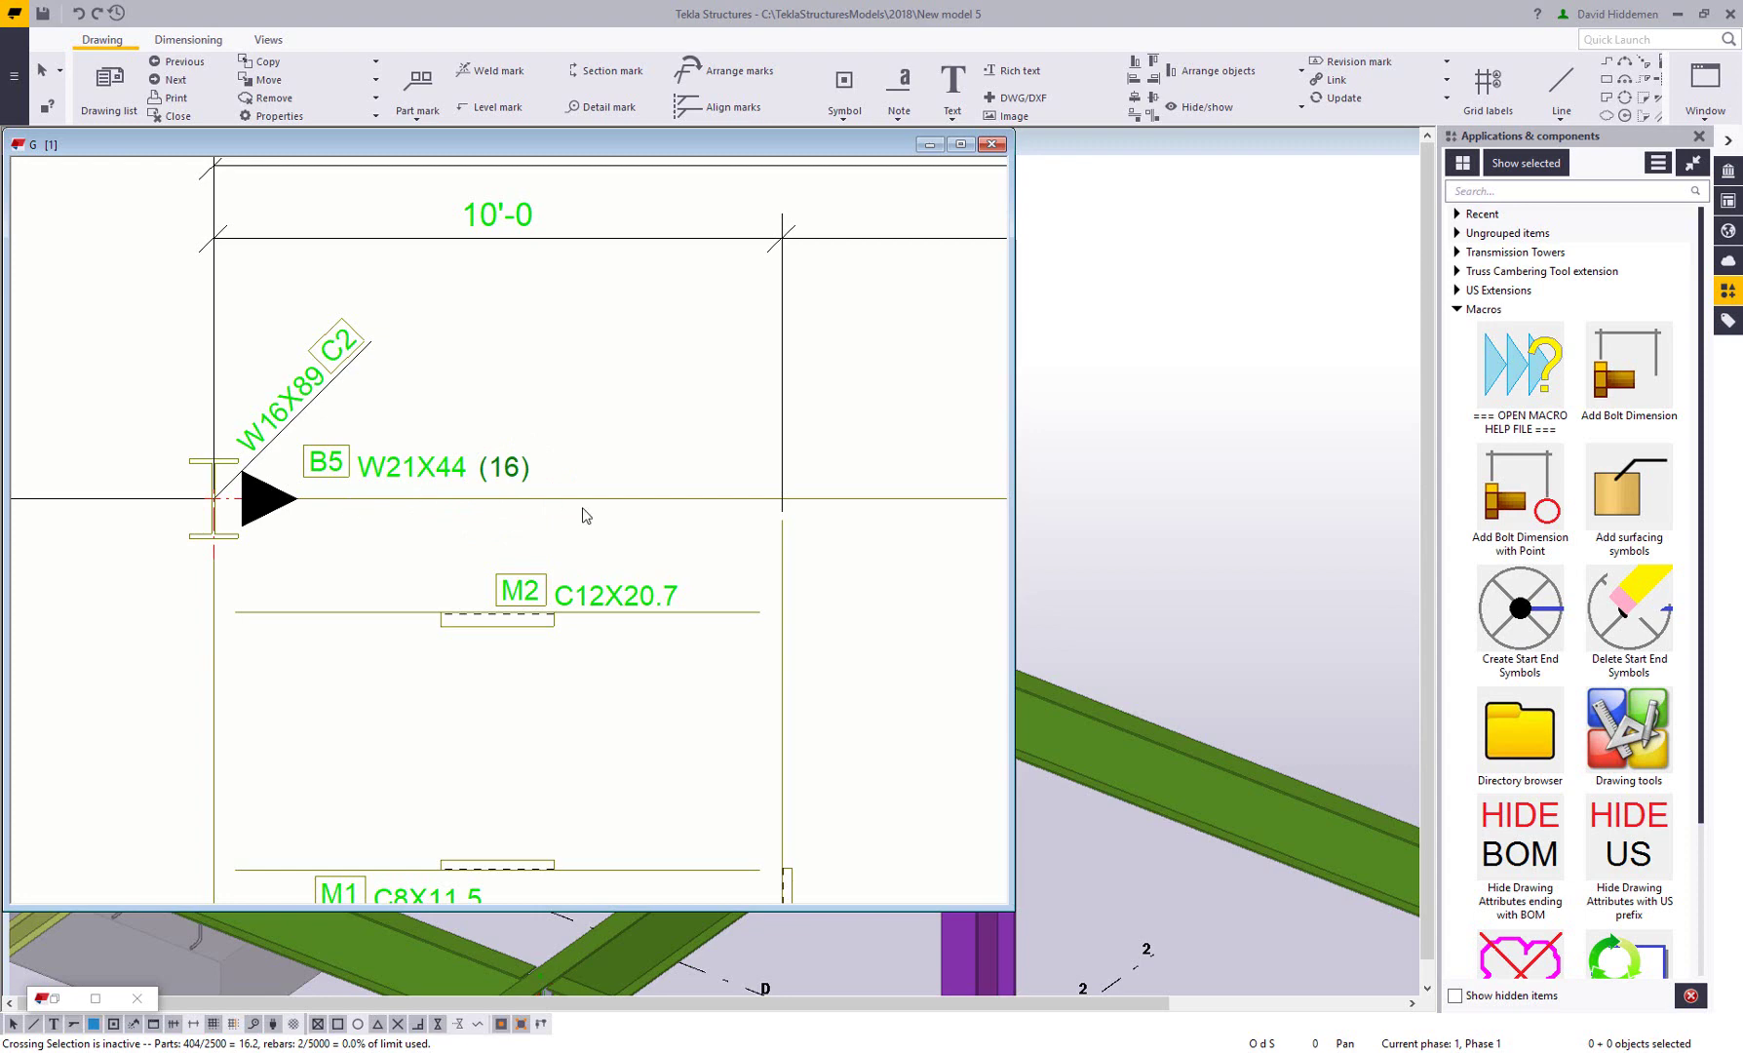
- Zoom back out to the title block and close the E1 drawing, dismissing the keep-changes prompt
scroll(582, 584, "down", 5)
scroll(582, 504, "down", 4)
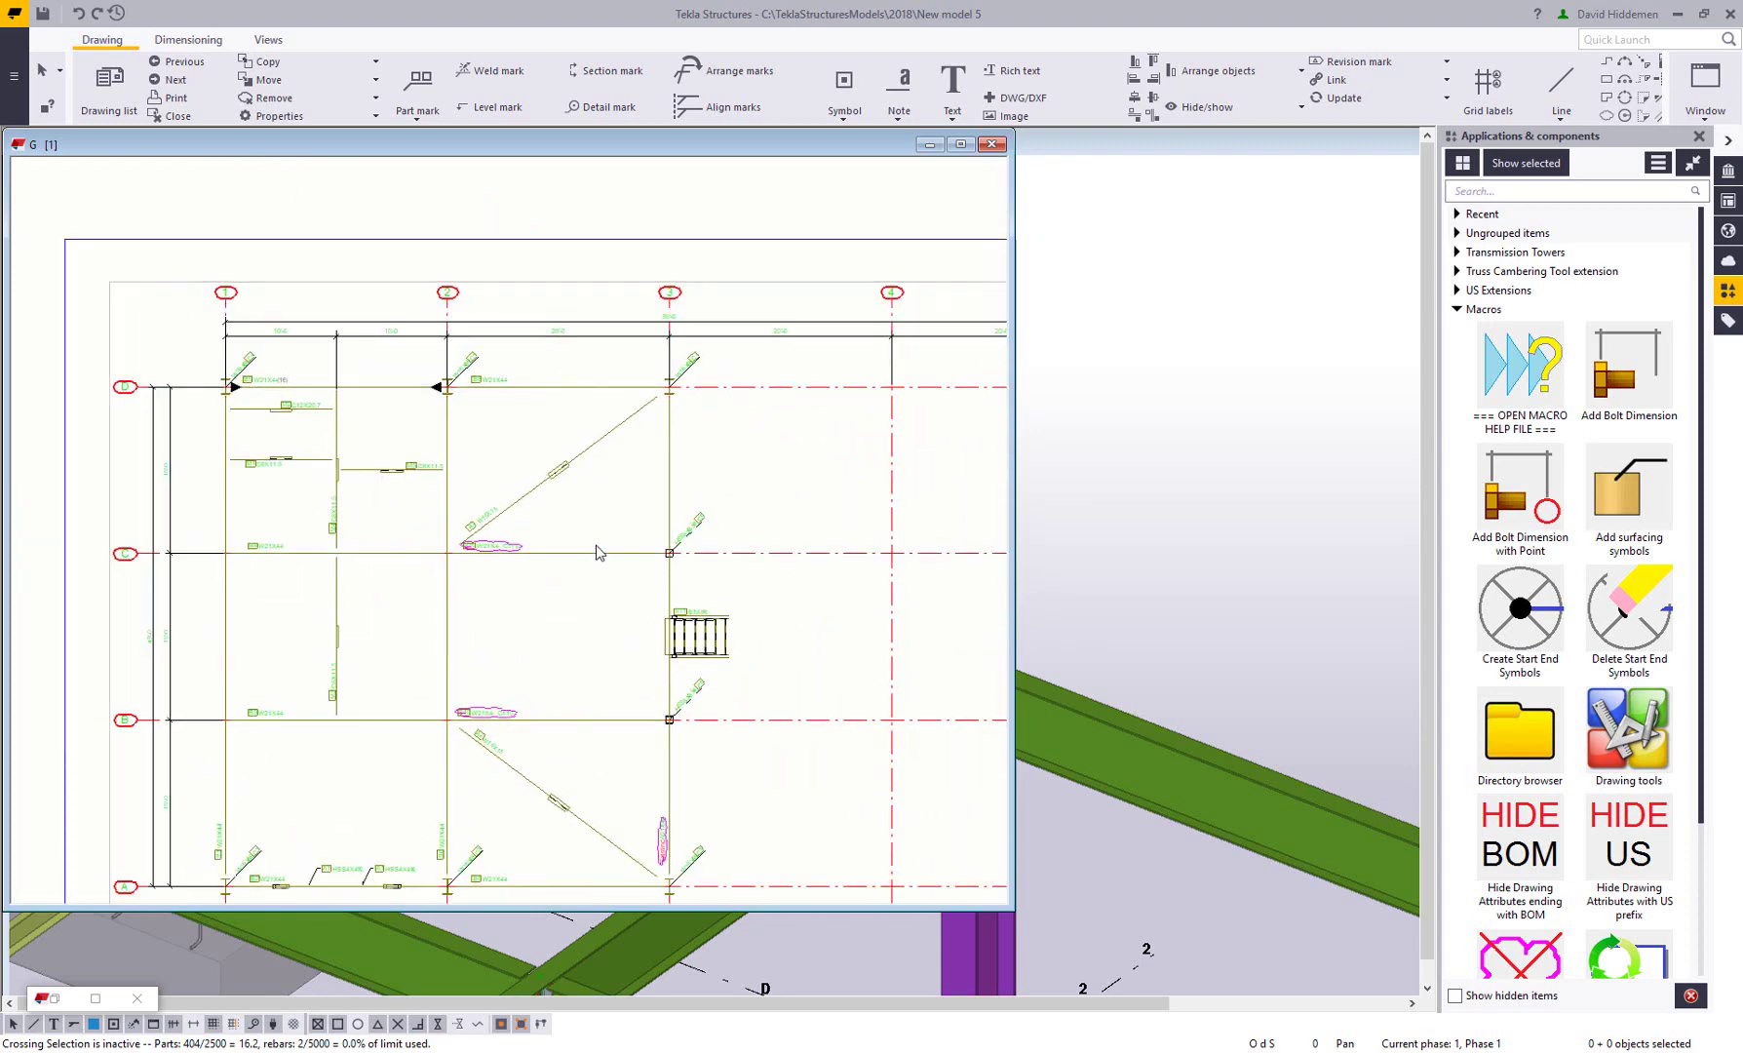
middle_click_drag(866, 644, 718, 606)
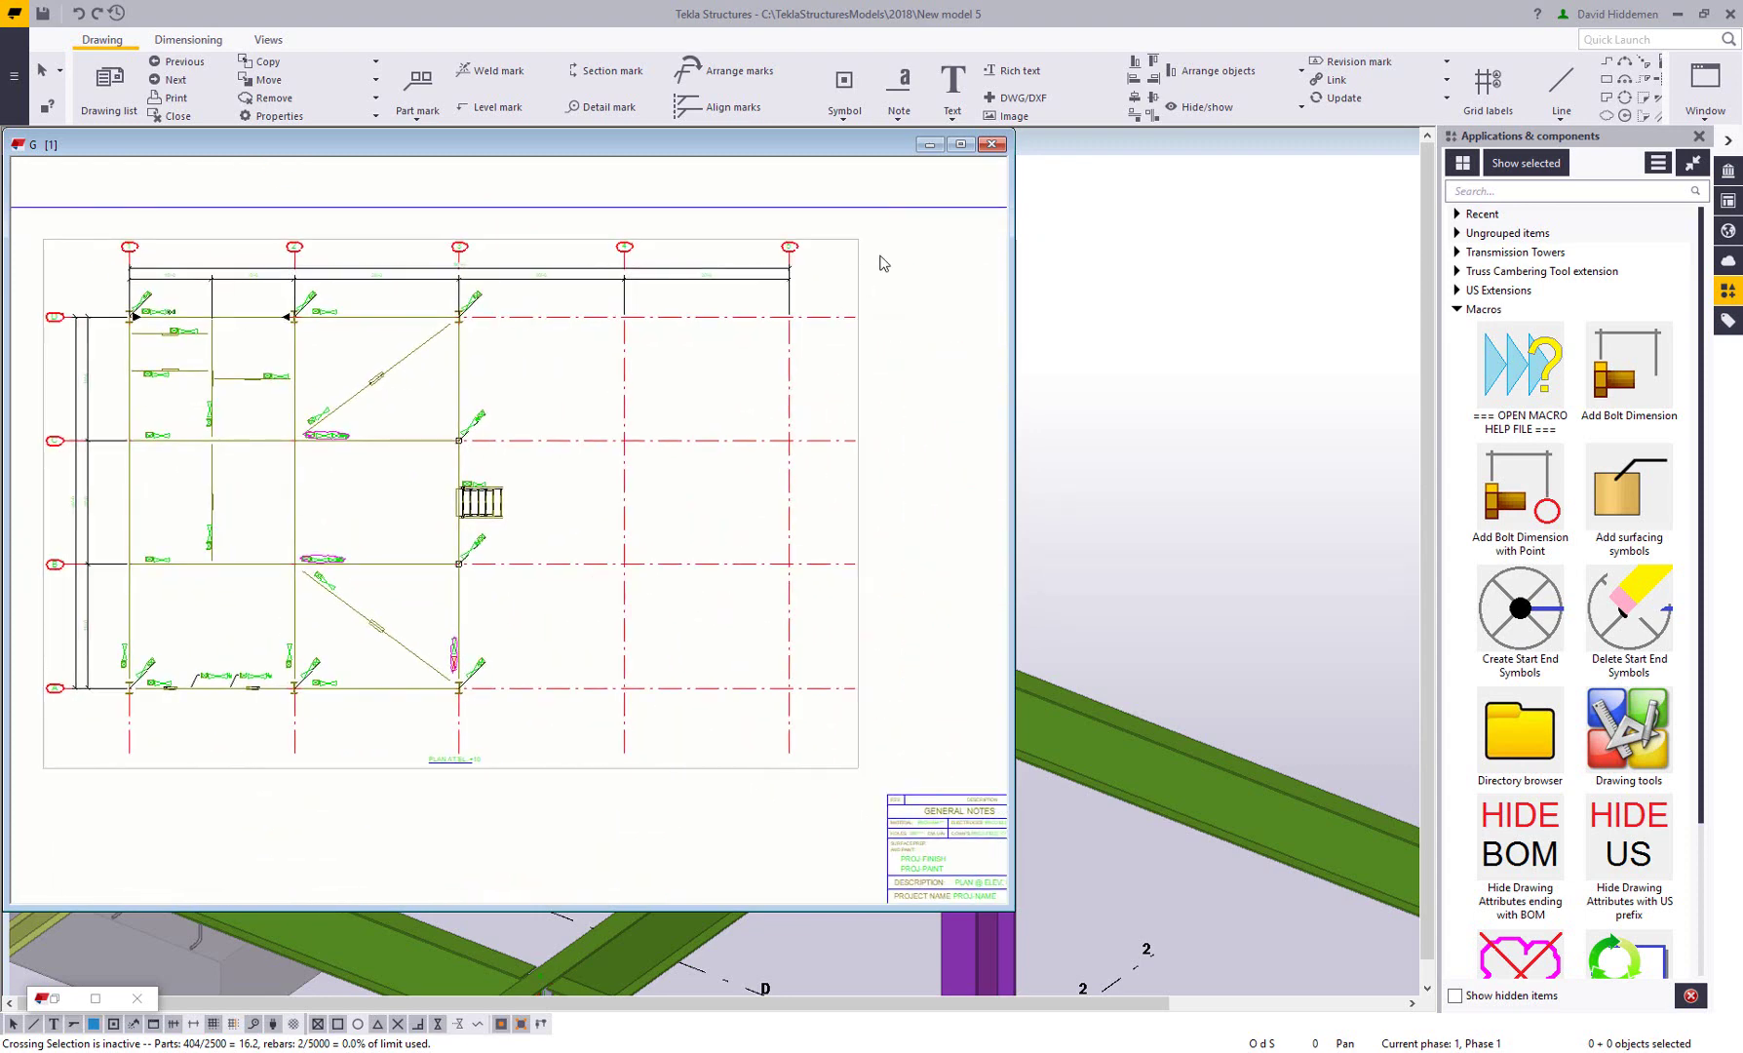
left_click(993, 145)
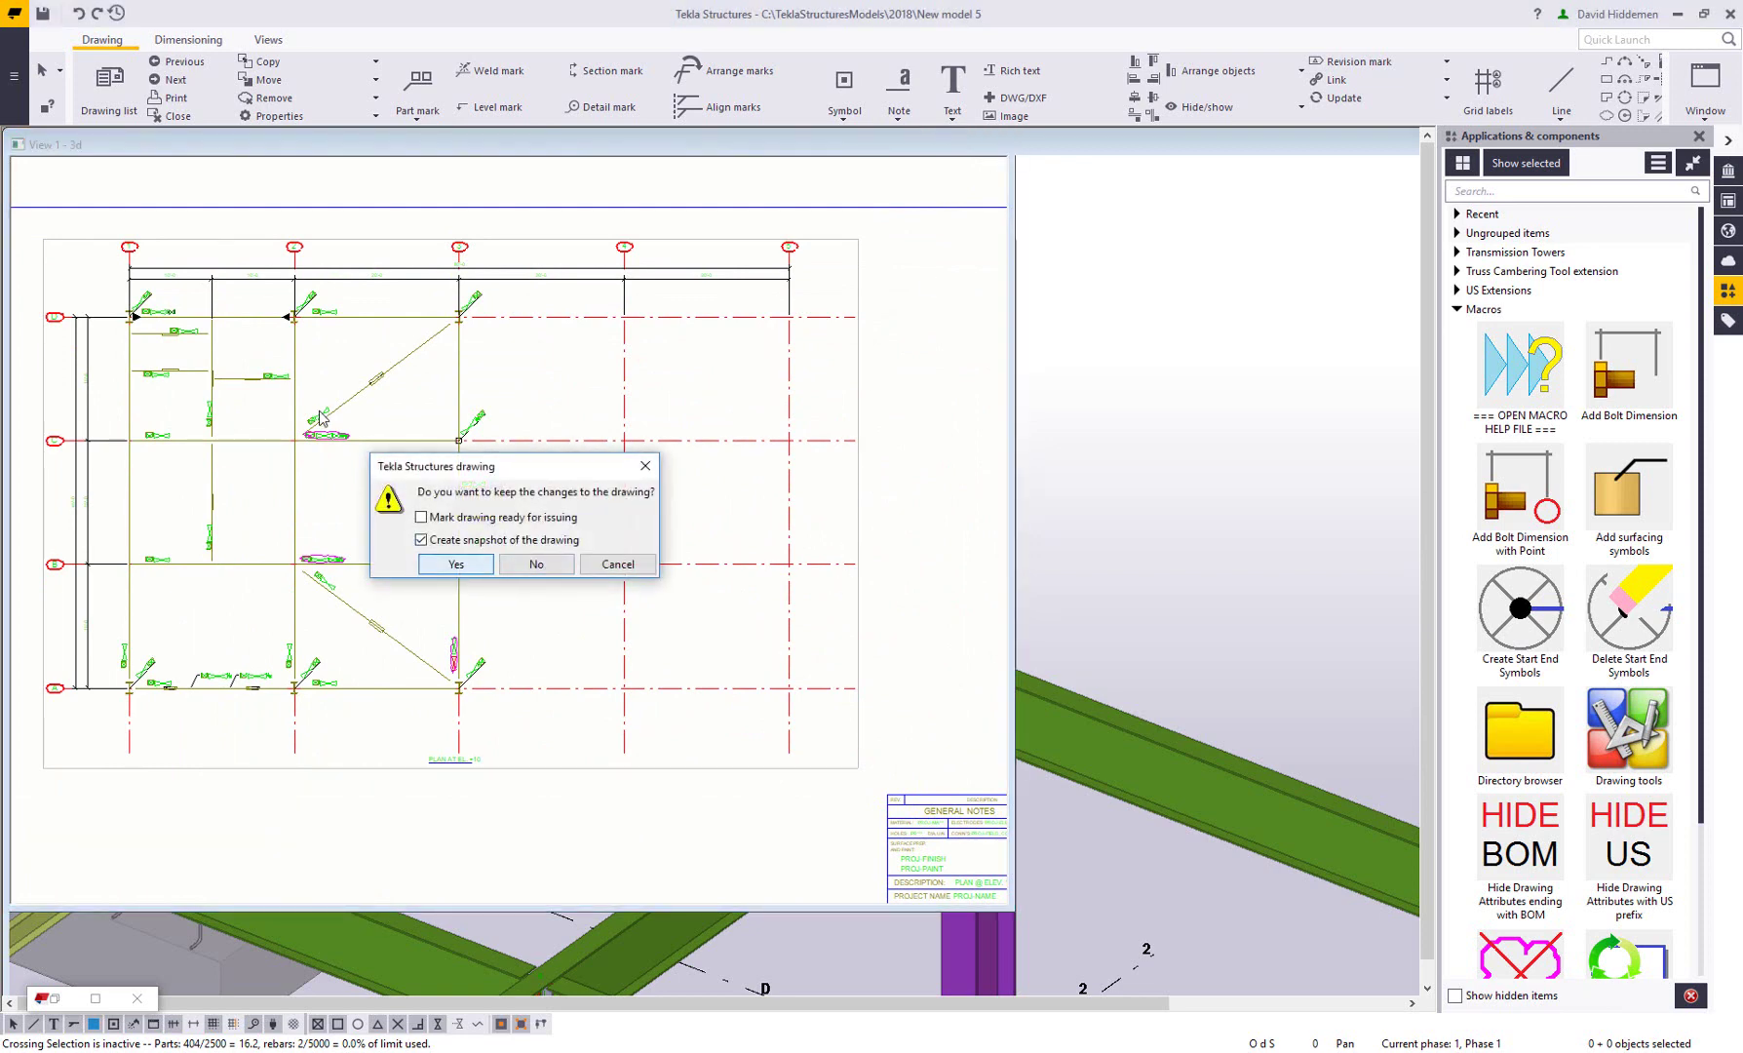
key("Escape")
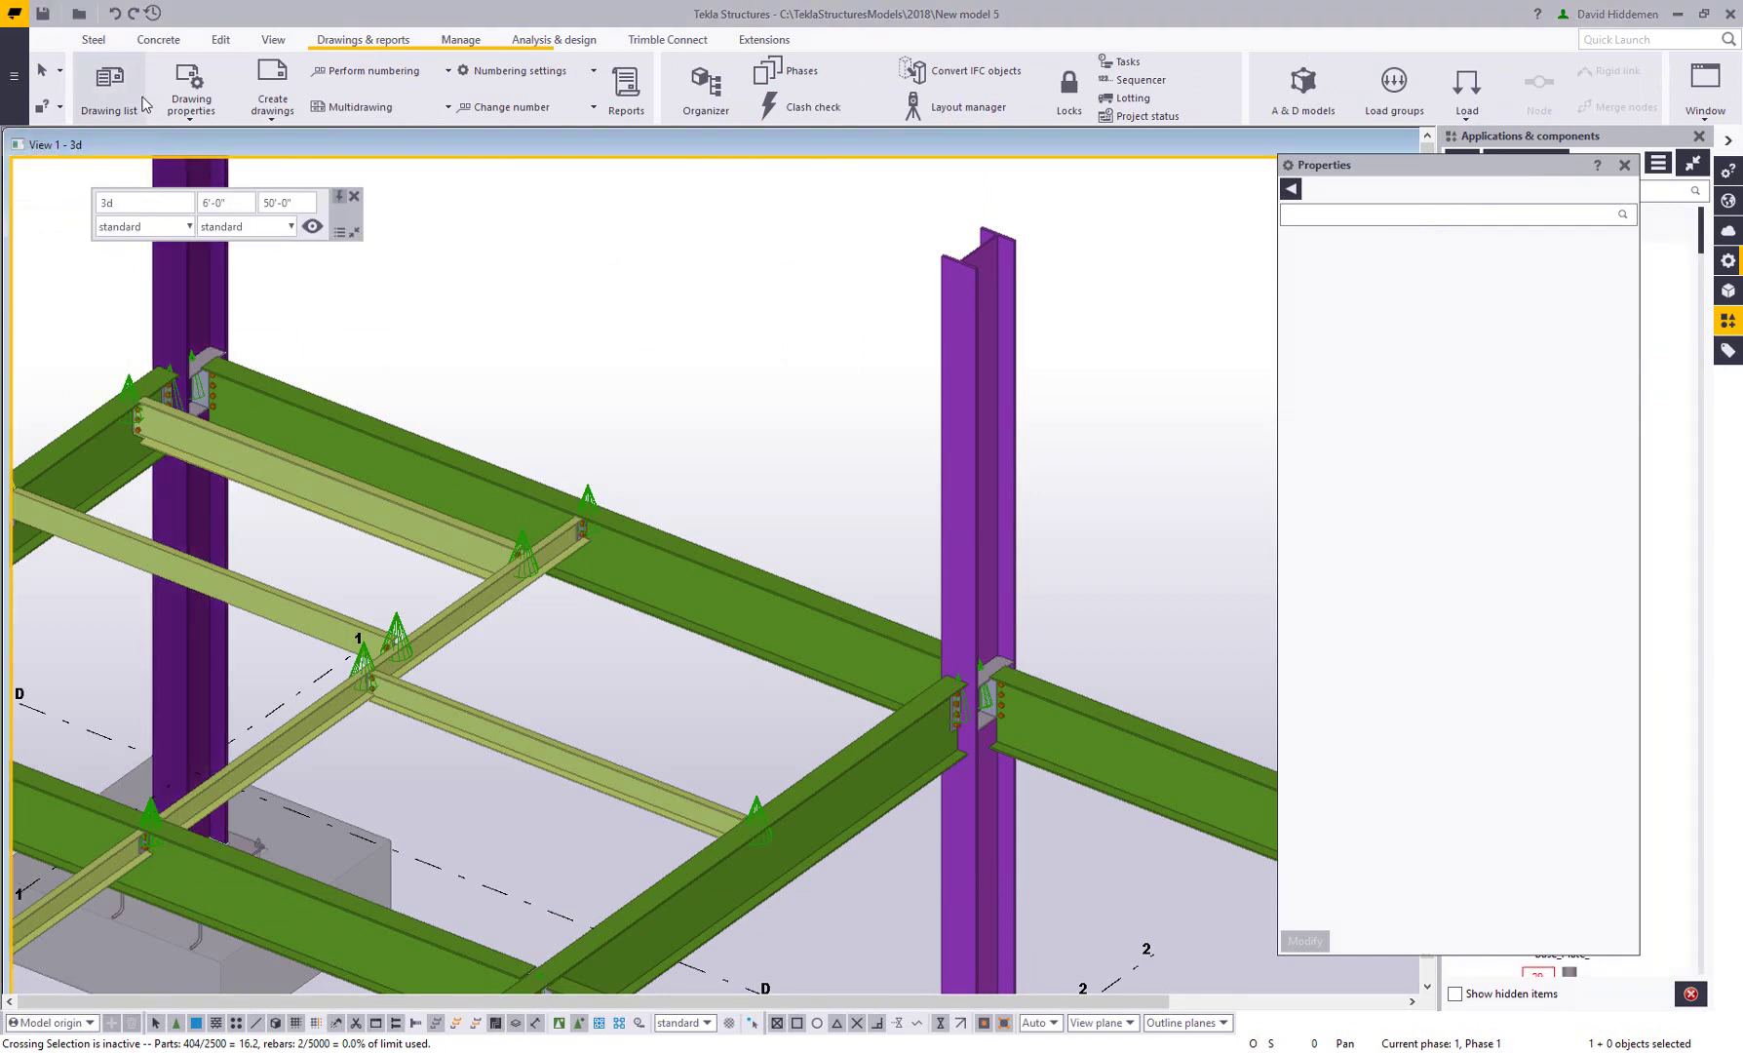
- Review the Switches tab of the C3 column drawing's user-defined attributes, cancel, and close the drawing list
left_click(109, 82)
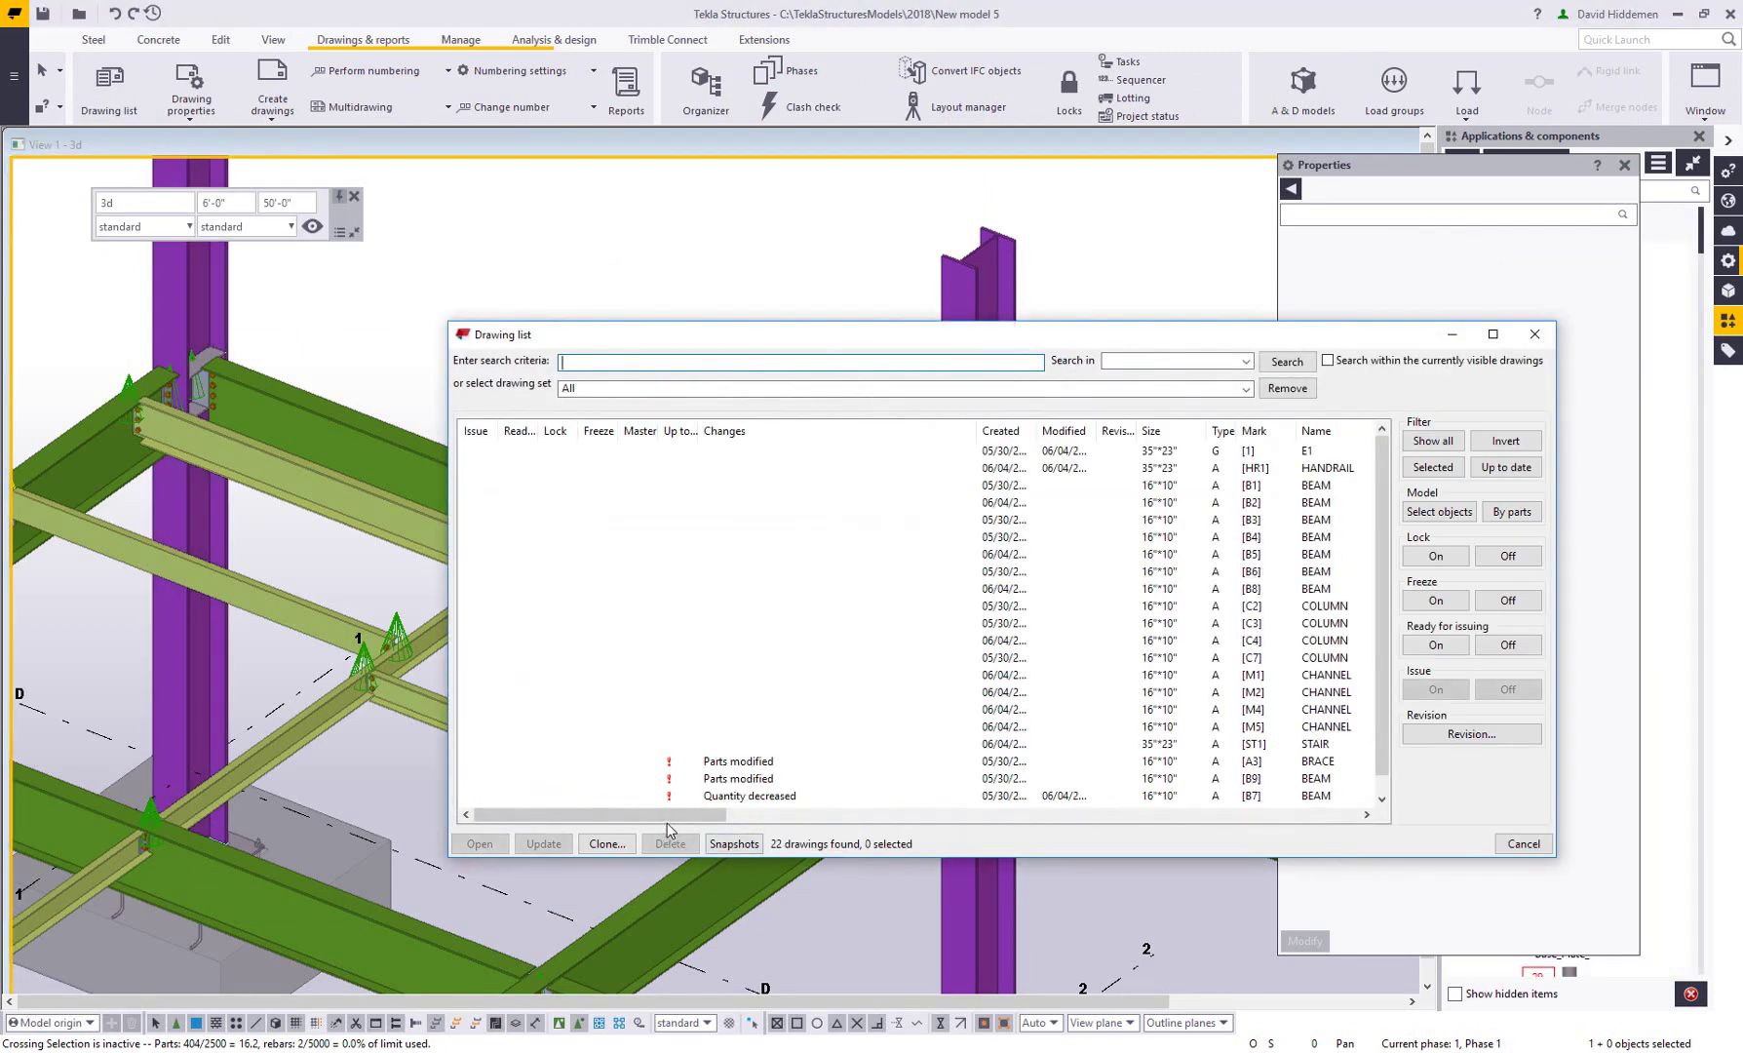
left_click_drag(667, 821, 760, 821)
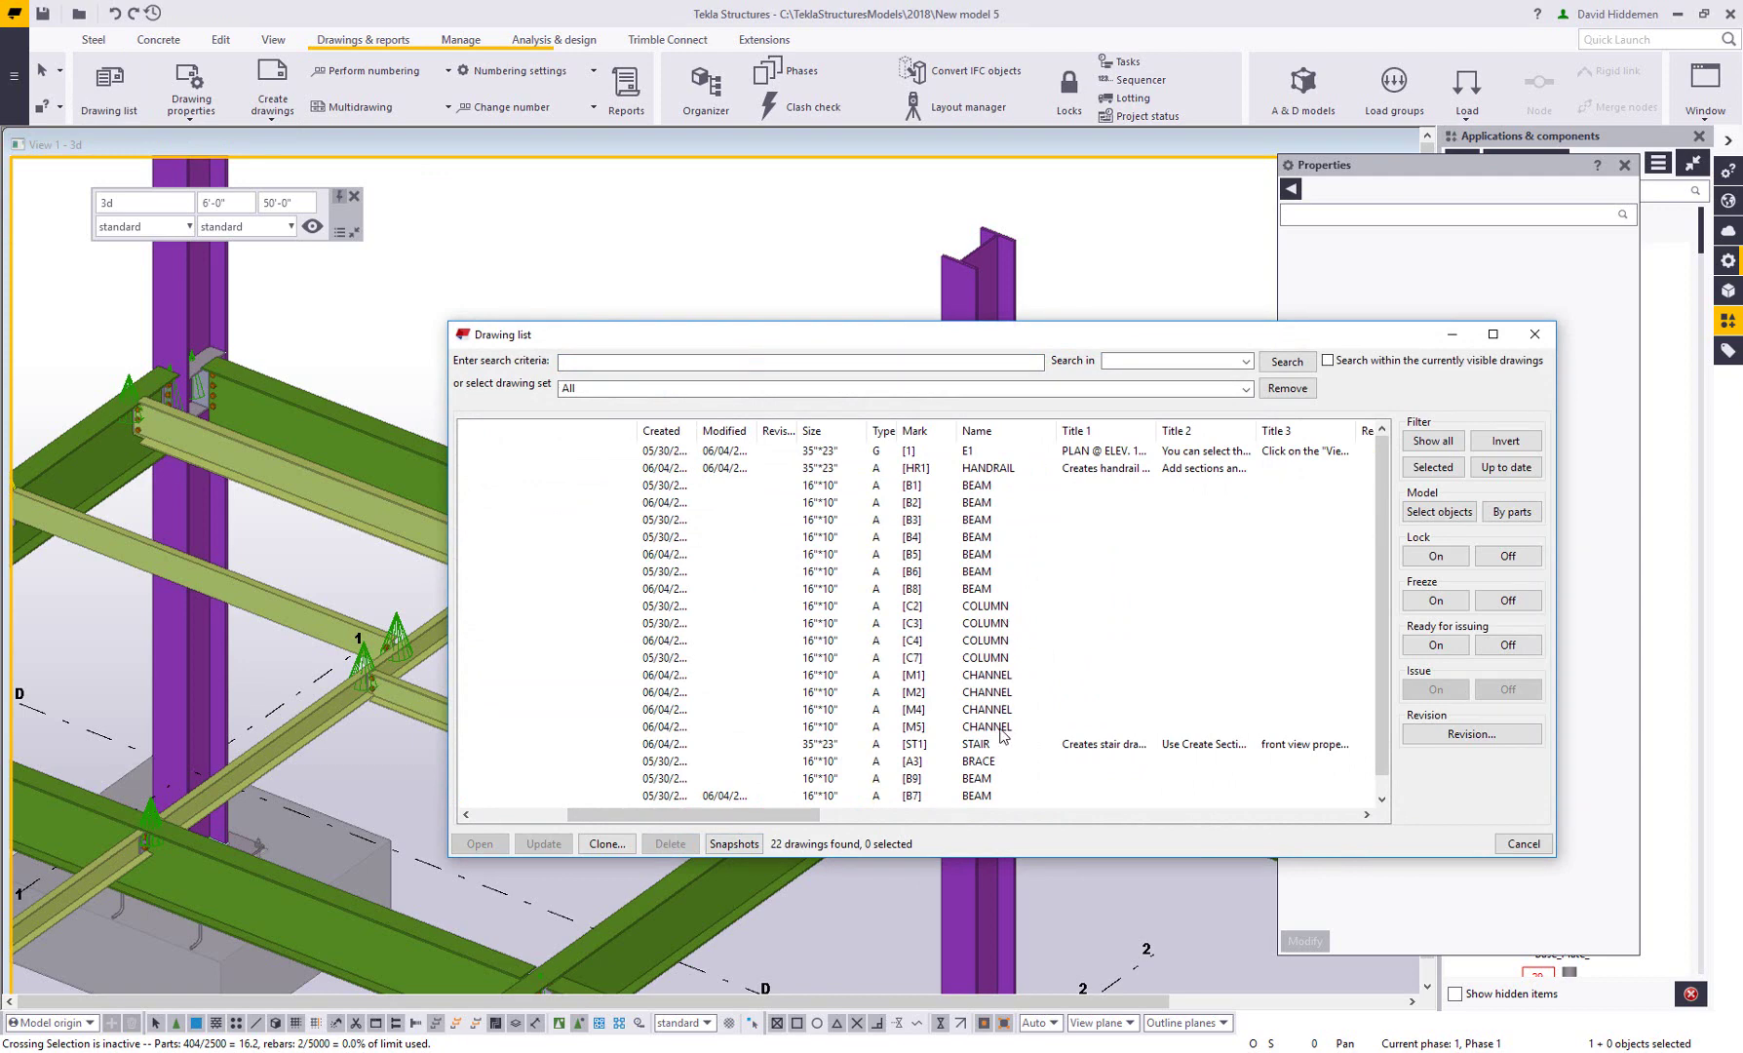
right_click(1000, 626)
left_click(1055, 682)
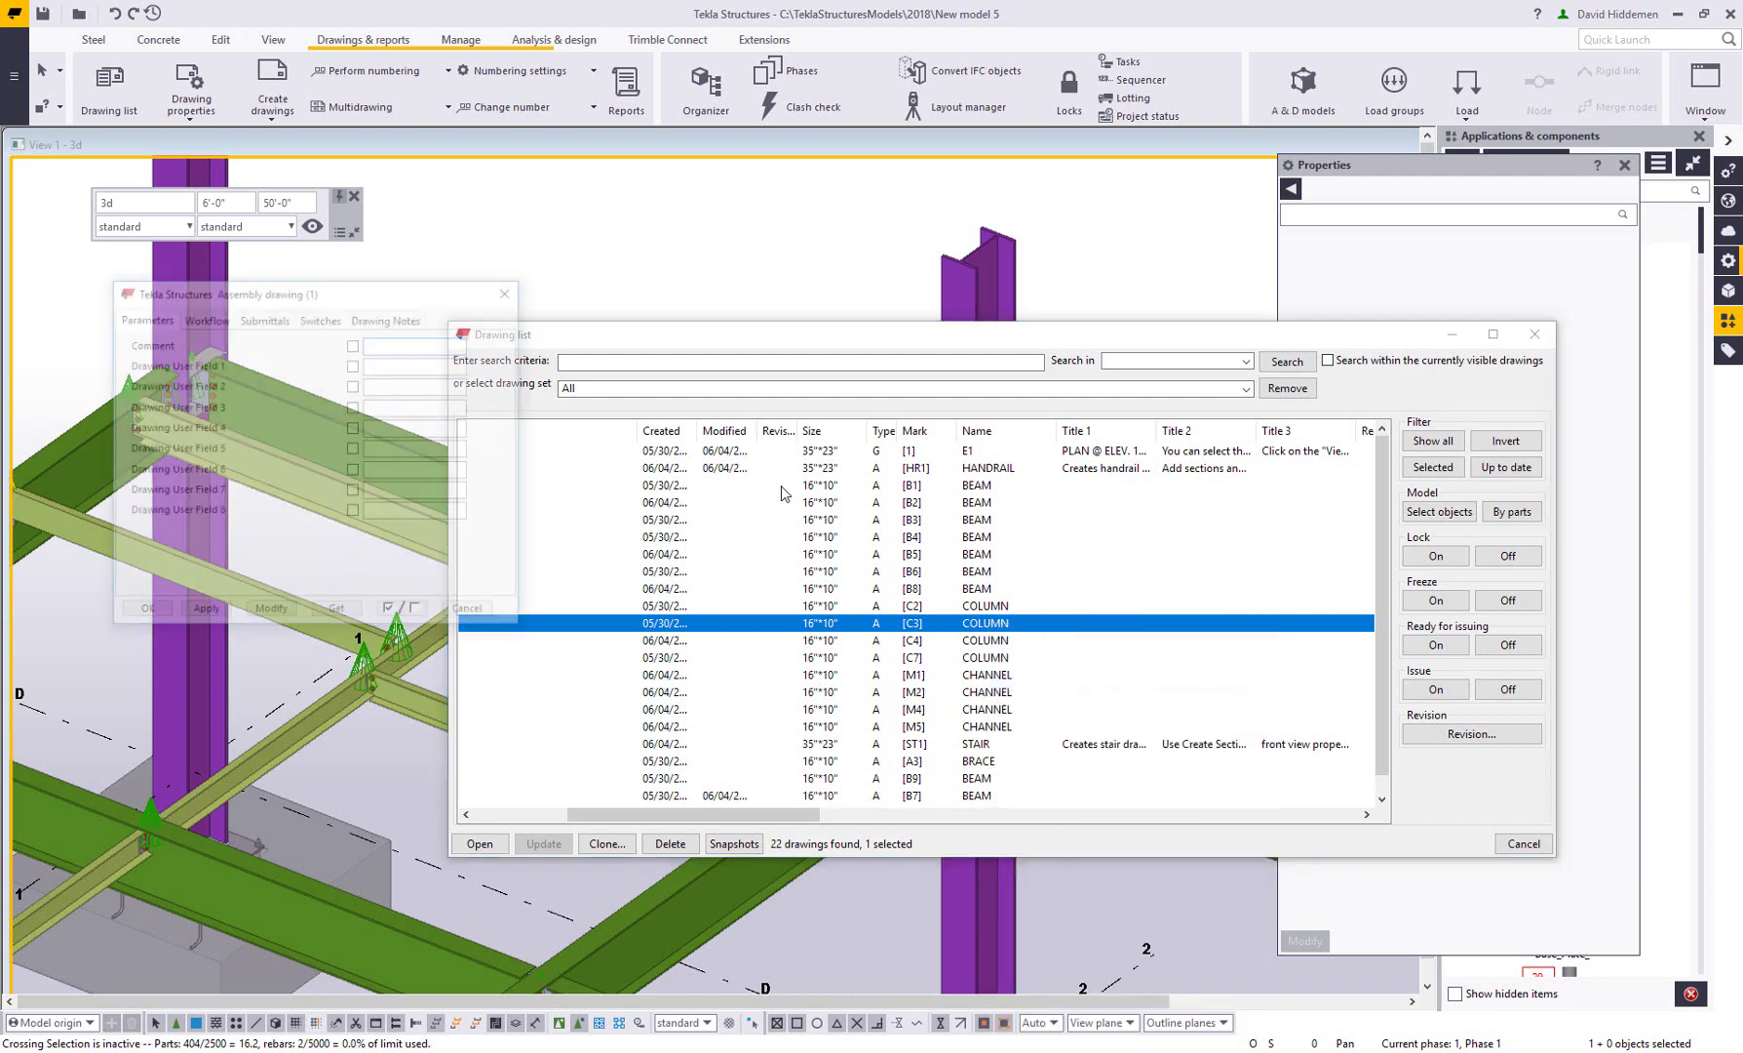
left_click(319, 319)
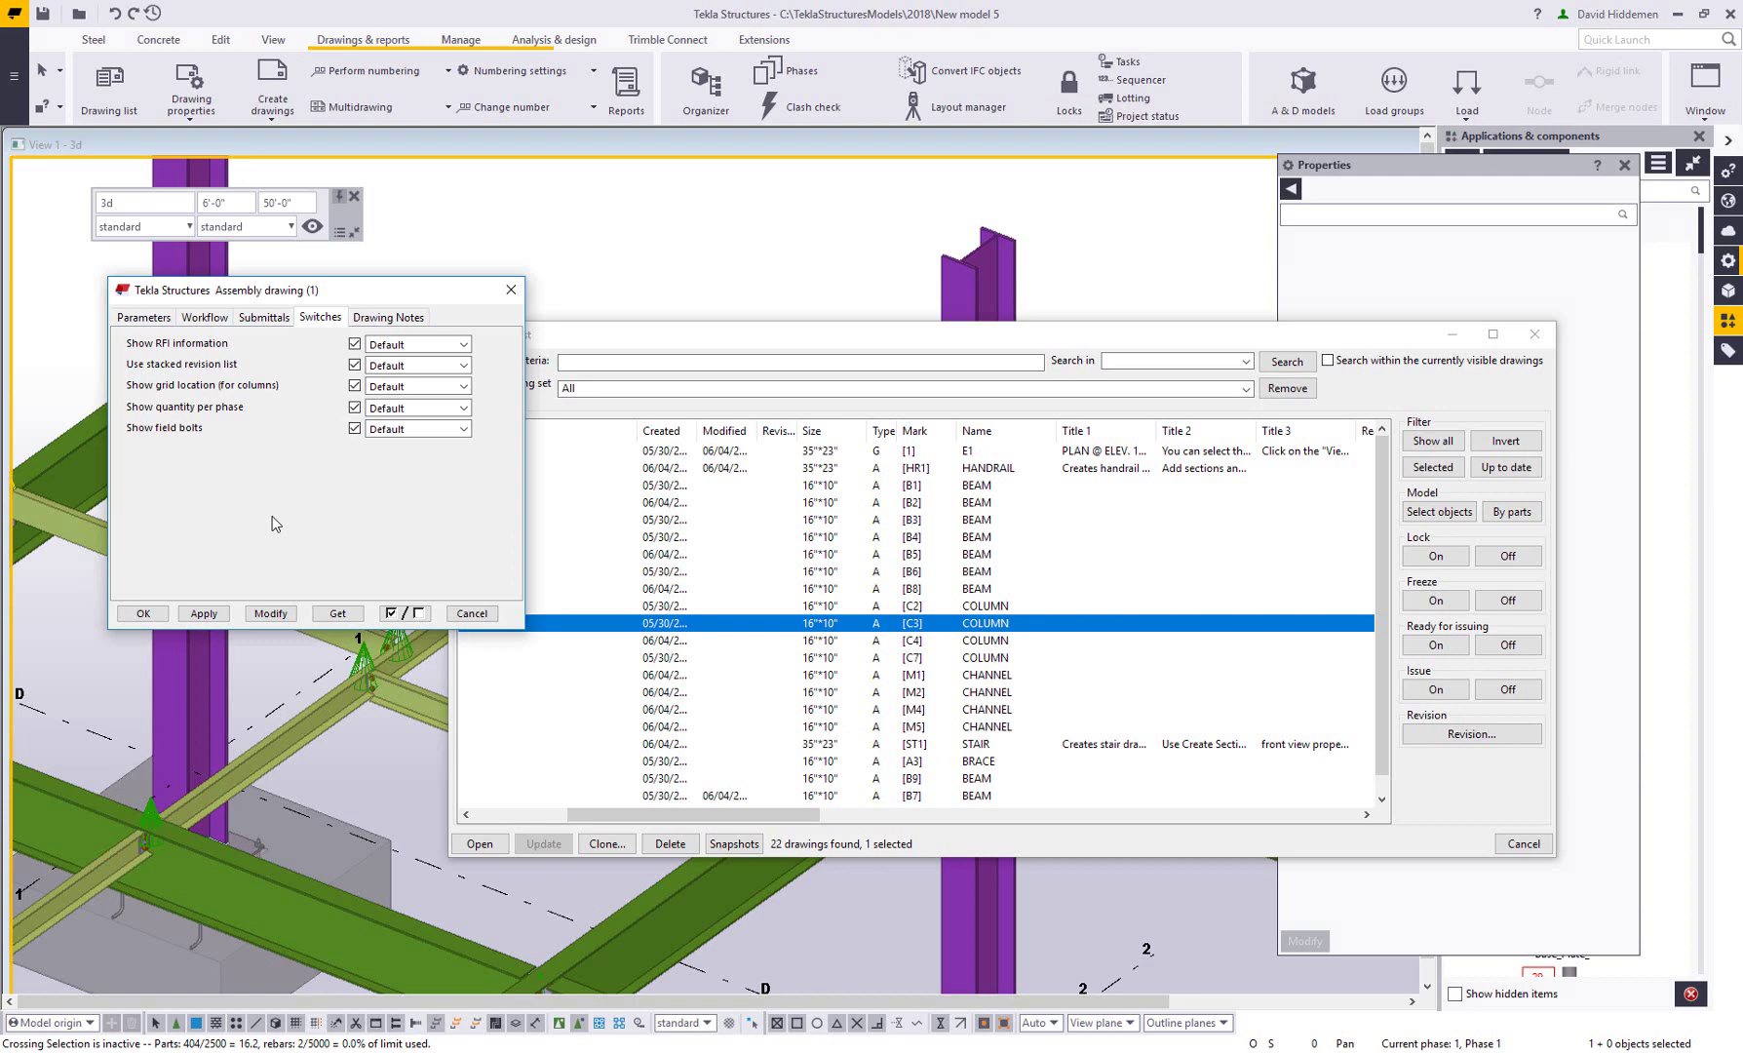
left_click(471, 613)
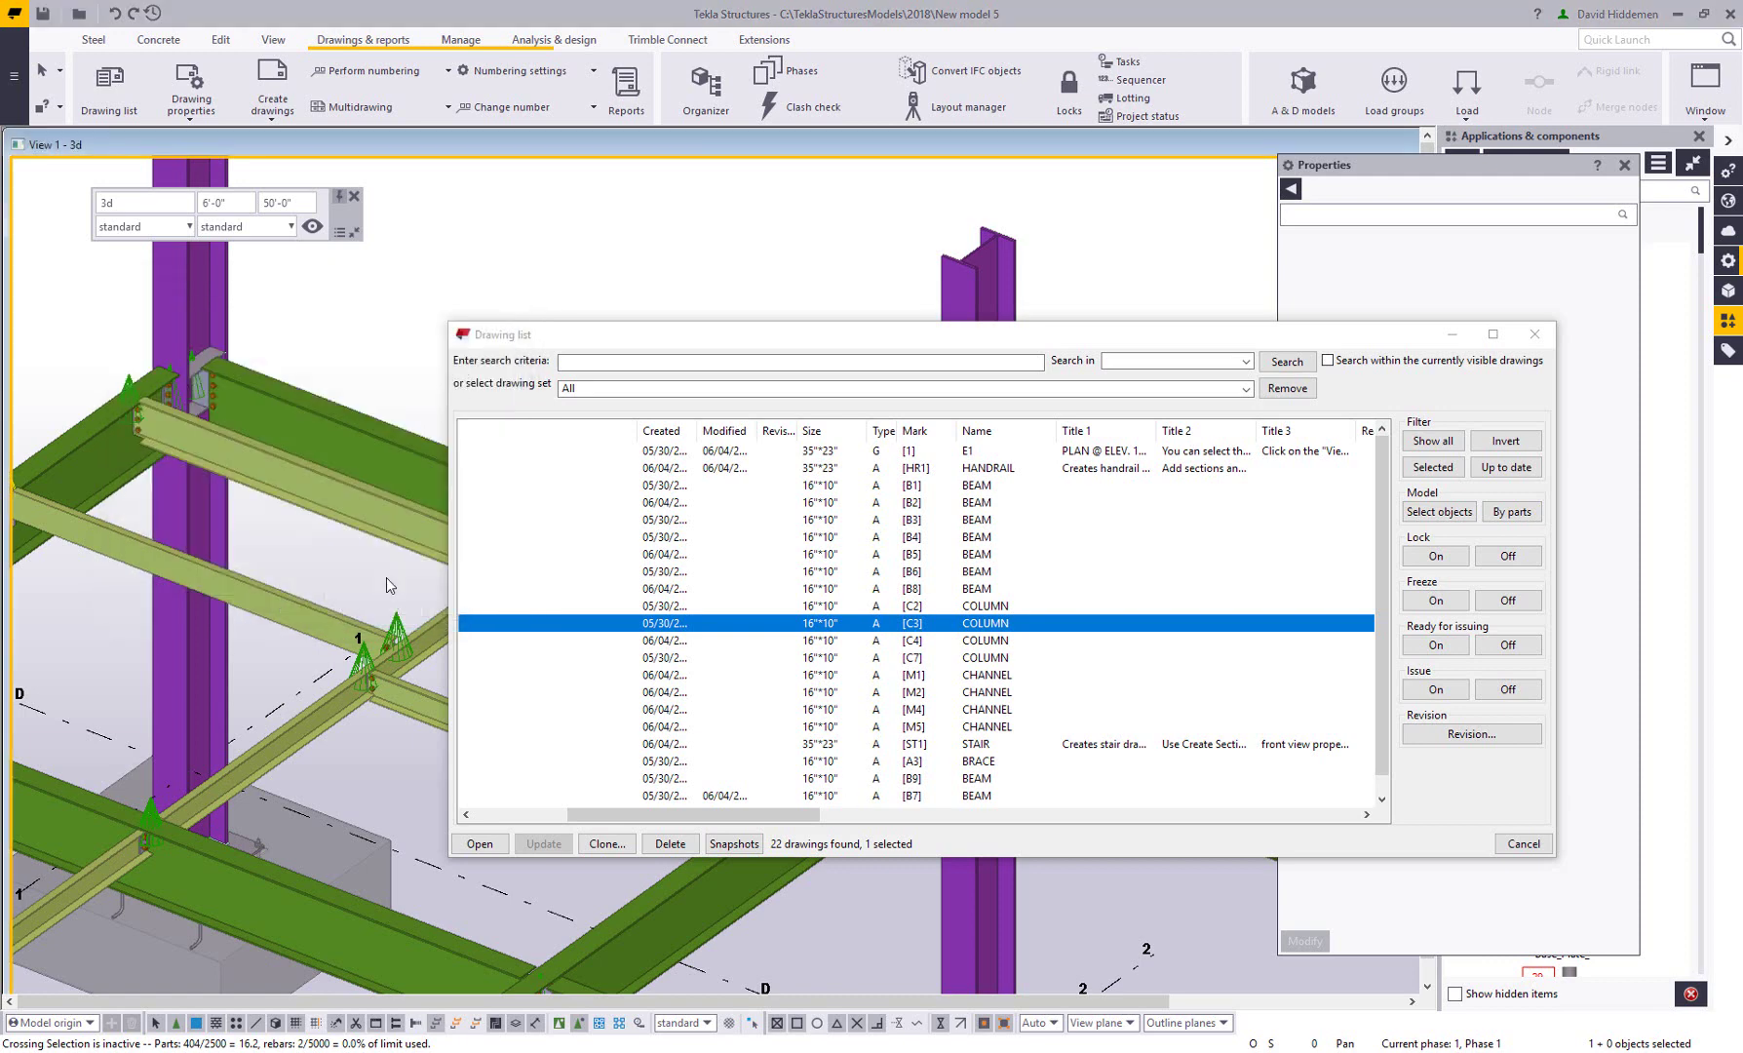
left_click(1533, 334)
- Select the upper W21X44 beam to show its properties (A992, class 3)
scroll(757, 396, "down", 6)
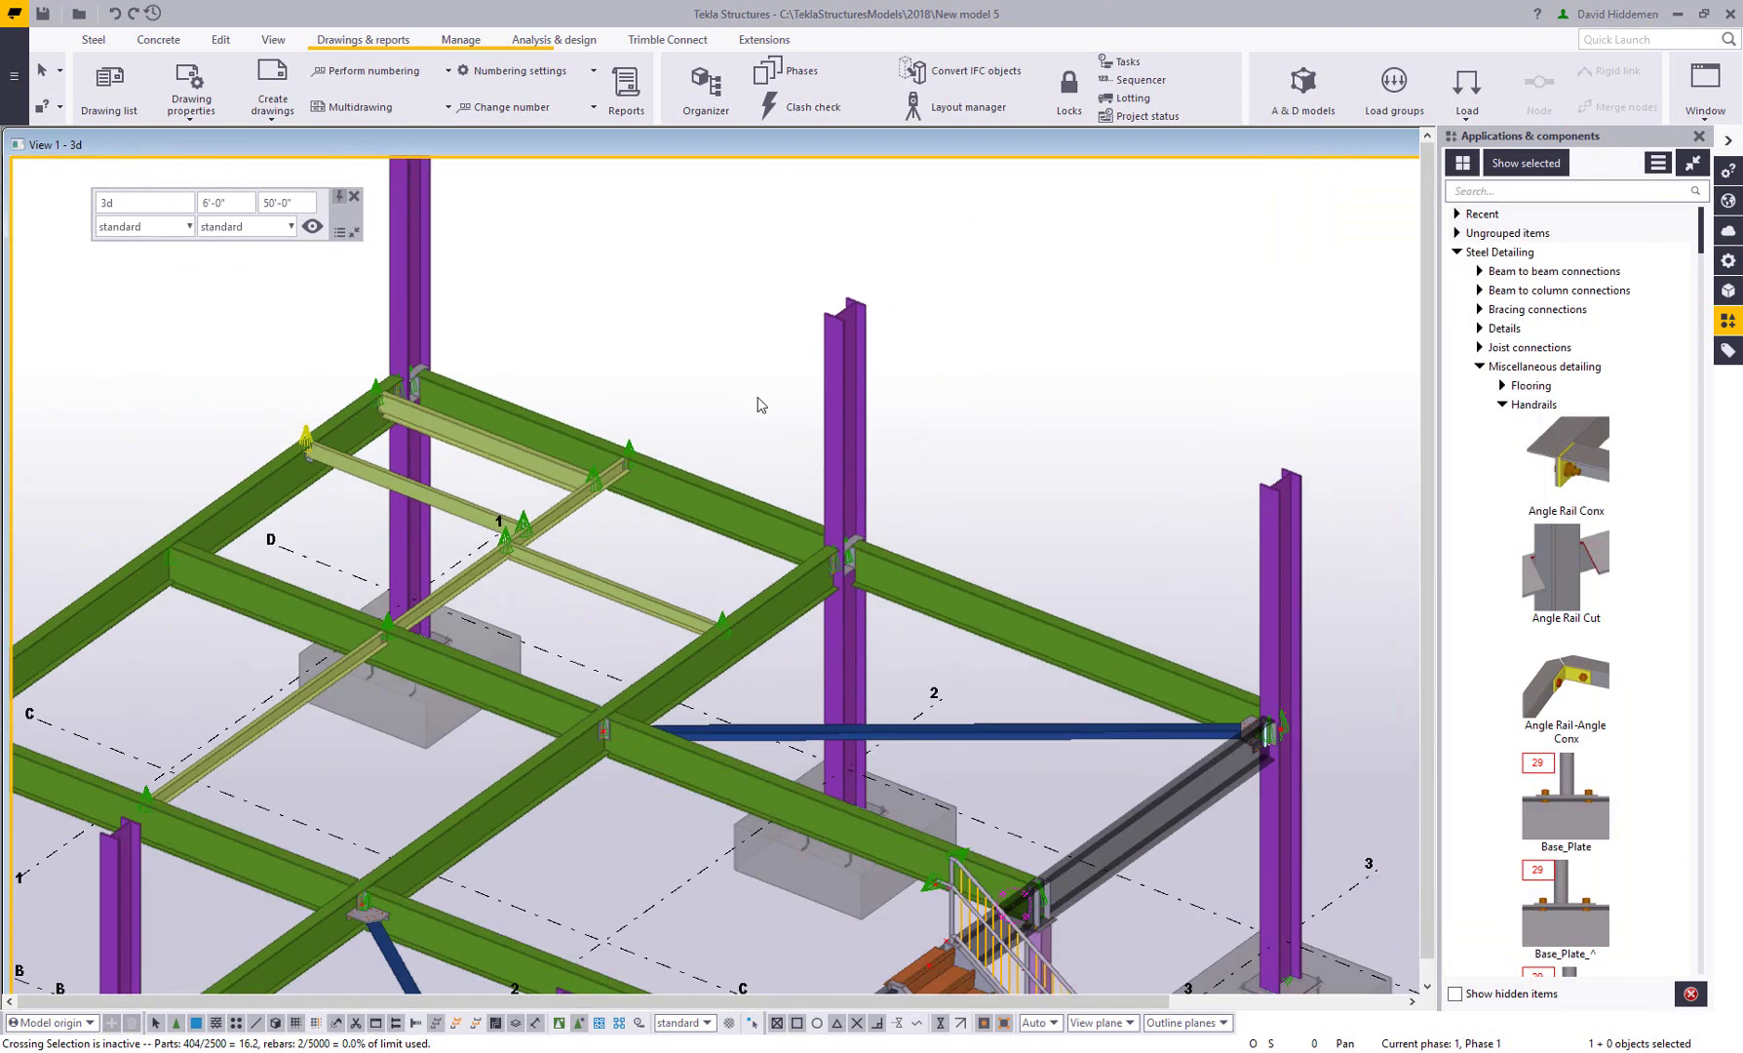
double_click(824, 507)
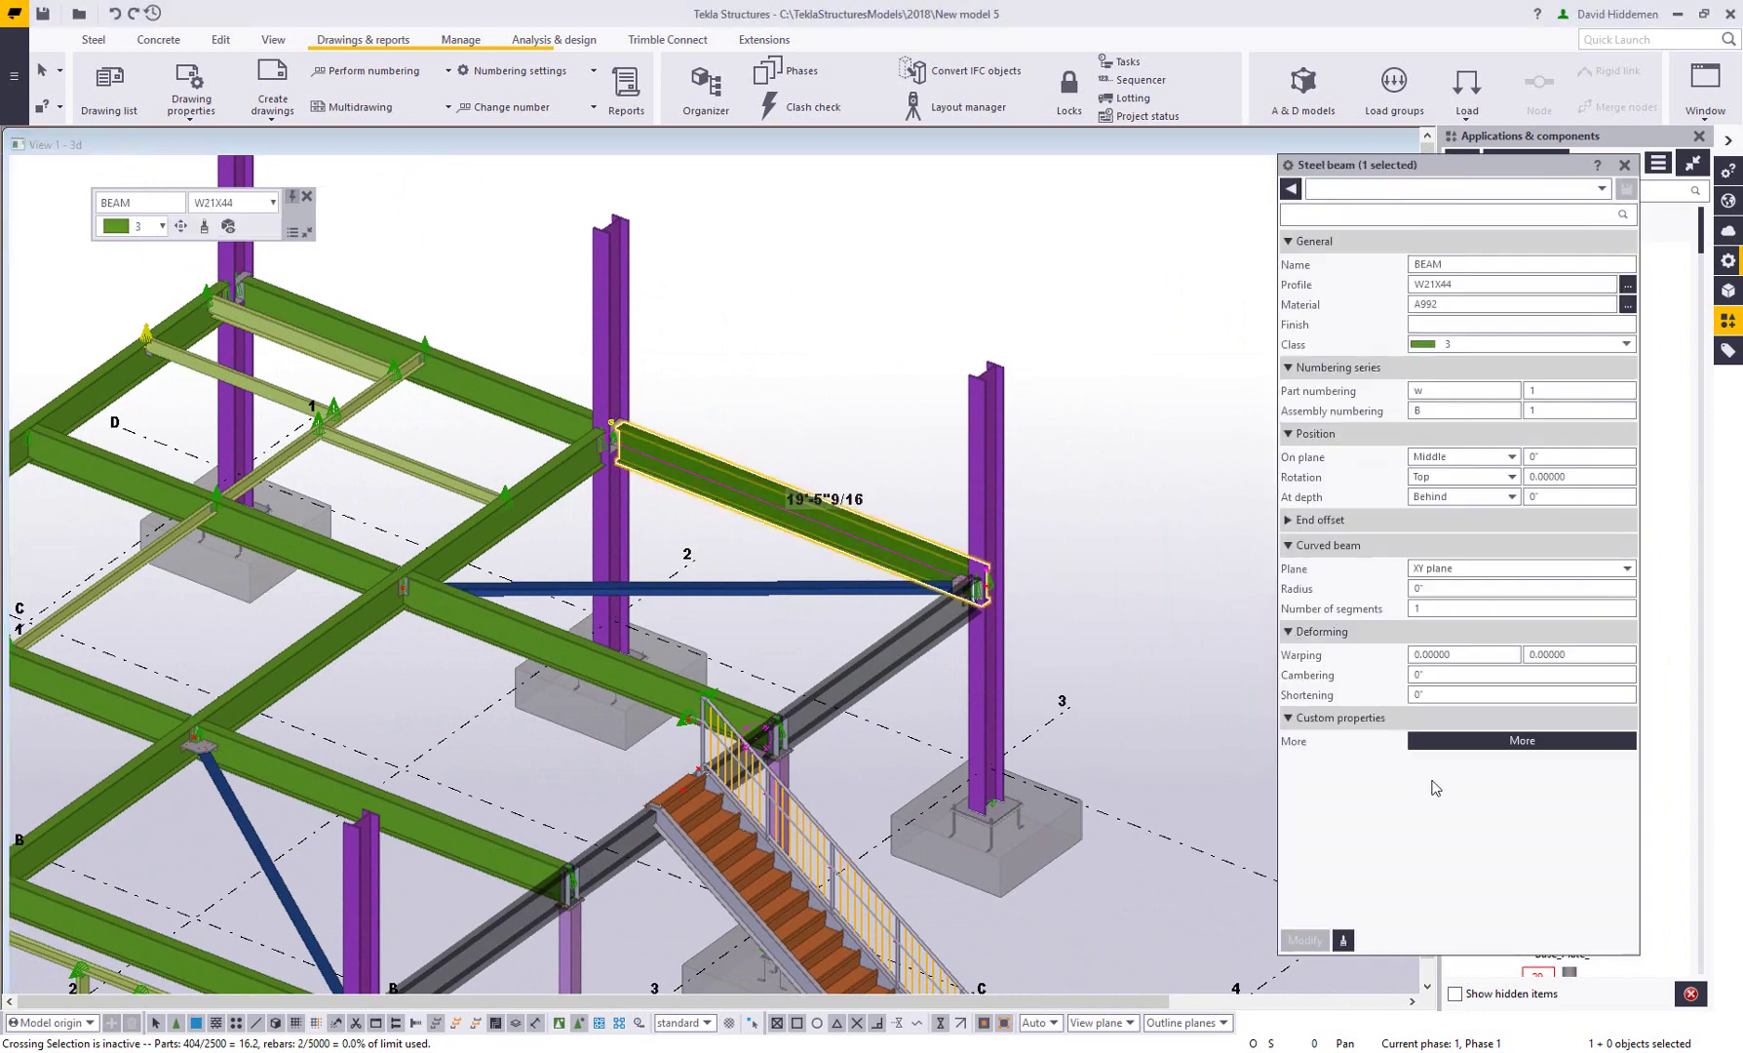